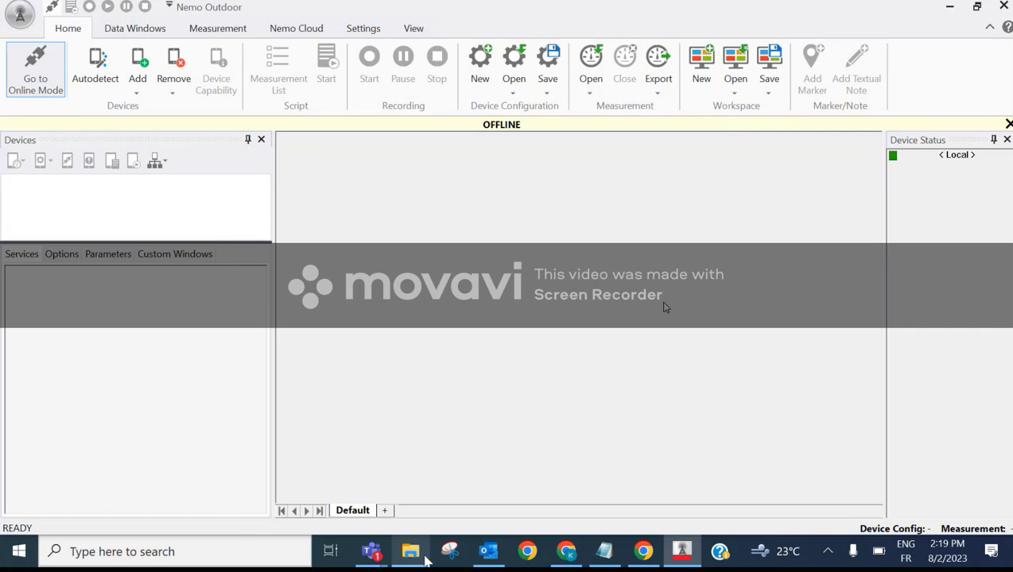
Browse File Explorer to C:\Nemo Tools\Results to list the saved measurement files
{"action": "left_click", "coordinate": [427, 562]}
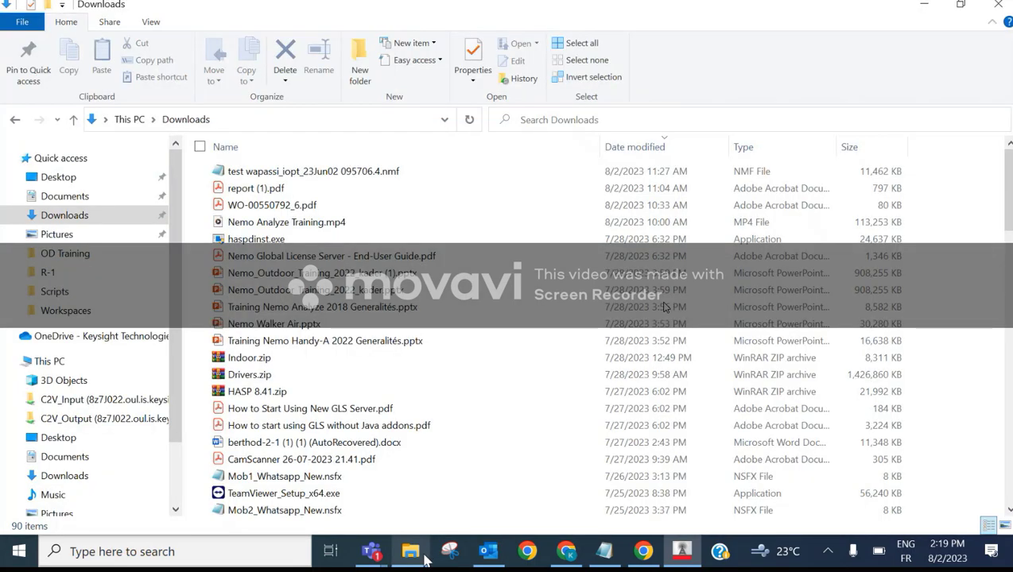
{"action": "scroll", "coordinate": [91, 445], "scroll_direction": "down", "scroll_amount": 2}
{"action": "left_click", "coordinate": [68, 482]}
{"action": "double_click", "coordinate": [239, 359]}
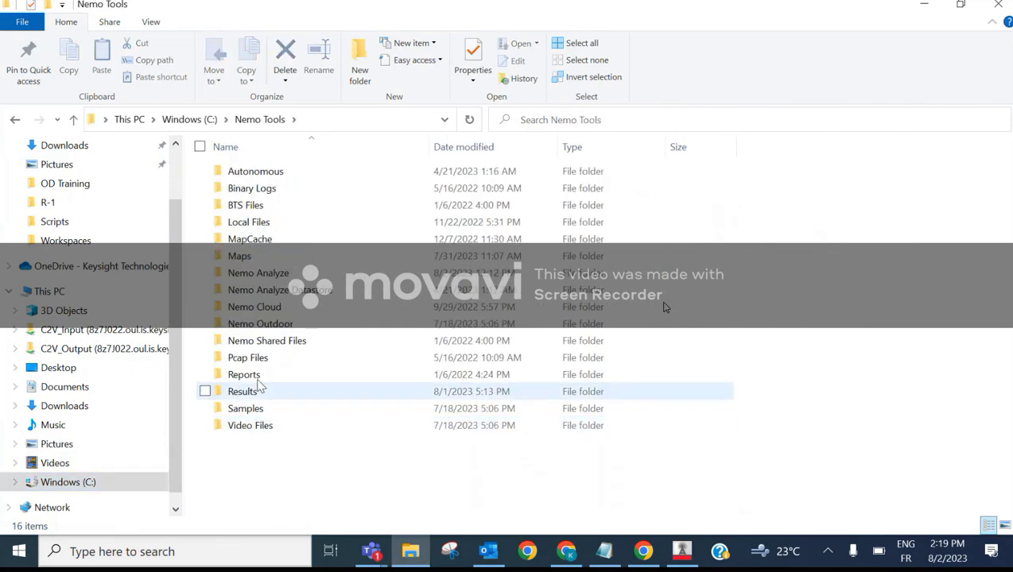
{"action": "left_click", "coordinate": [256, 393]}
{"action": "double_click", "coordinate": [256, 398]}
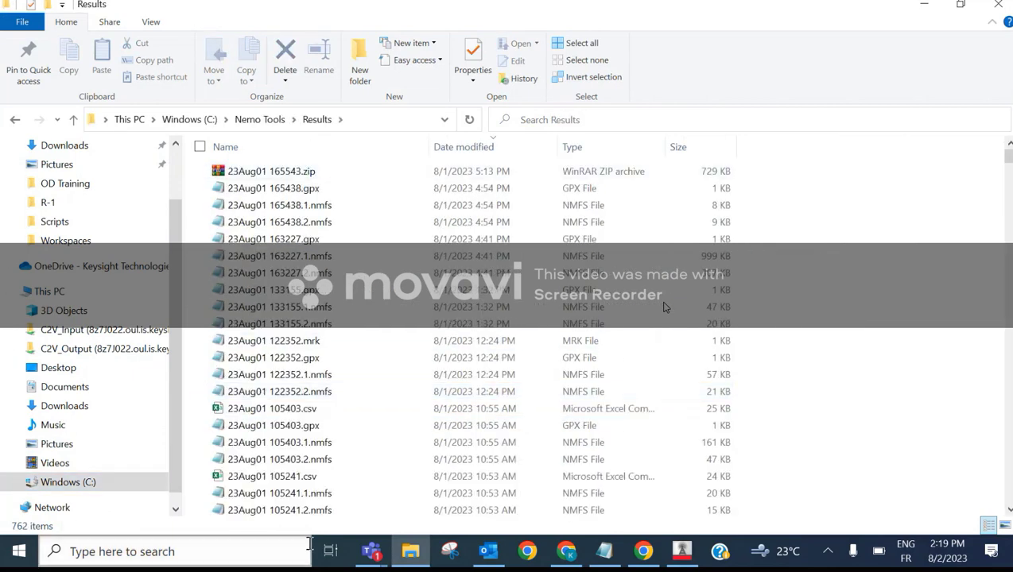
View 23Aug01 165543.zip in WinRAR, dismiss the trial notice, and return to Nemo Outdoor
{"action": "left_click", "coordinate": [332, 174]}
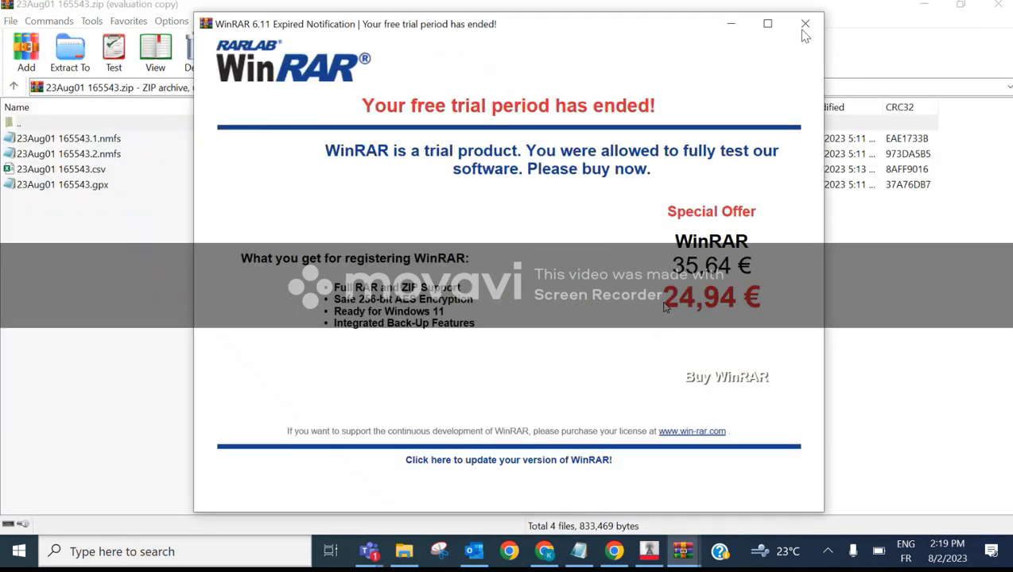
{"action": "left_click", "coordinate": [803, 26]}
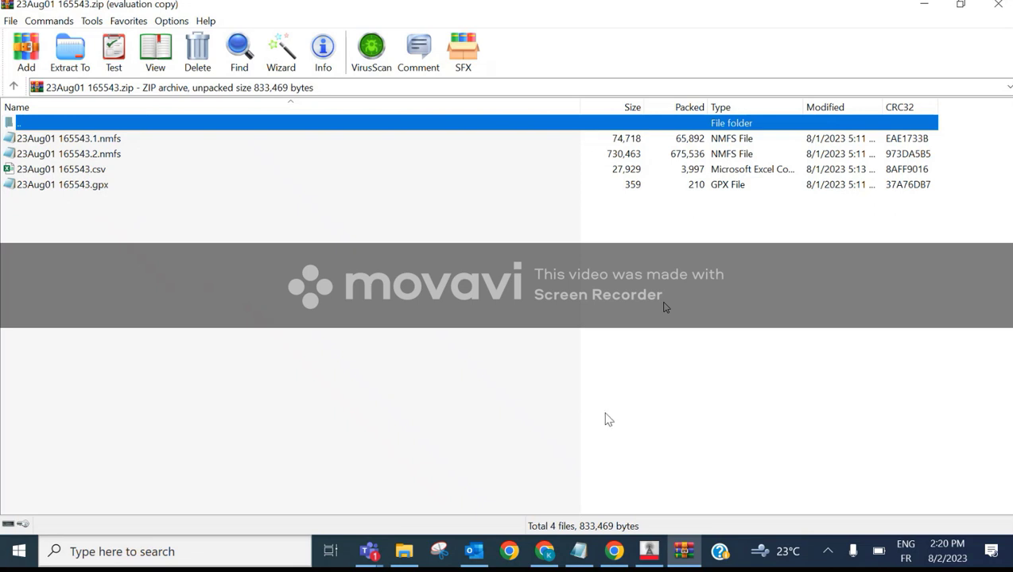
{"action": "left_click", "coordinate": [649, 554]}
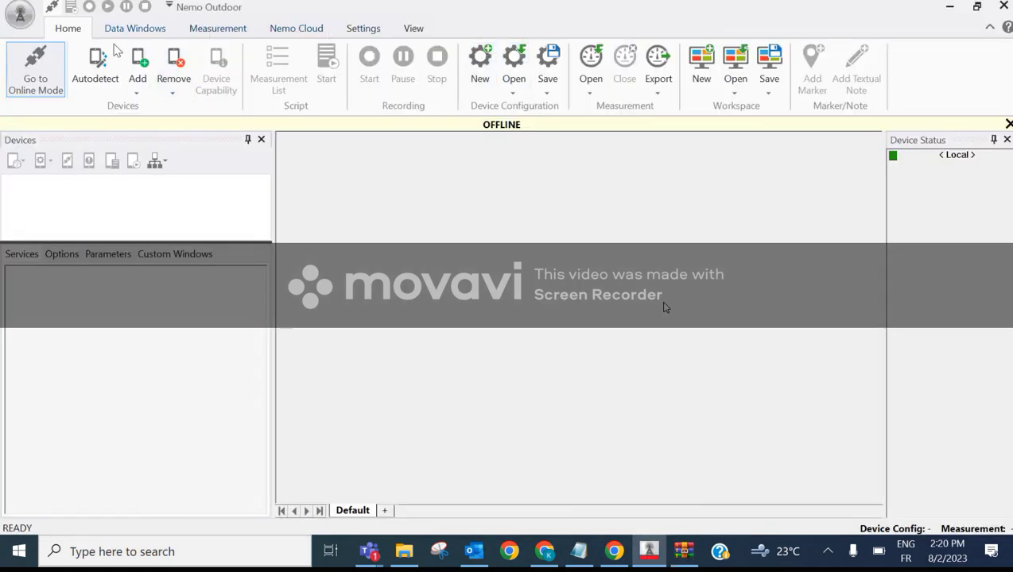
Skip loading a device configuration and browse the Open Measurement dialog up to the Tickets folder
{"action": "left_click", "coordinate": [514, 58]}
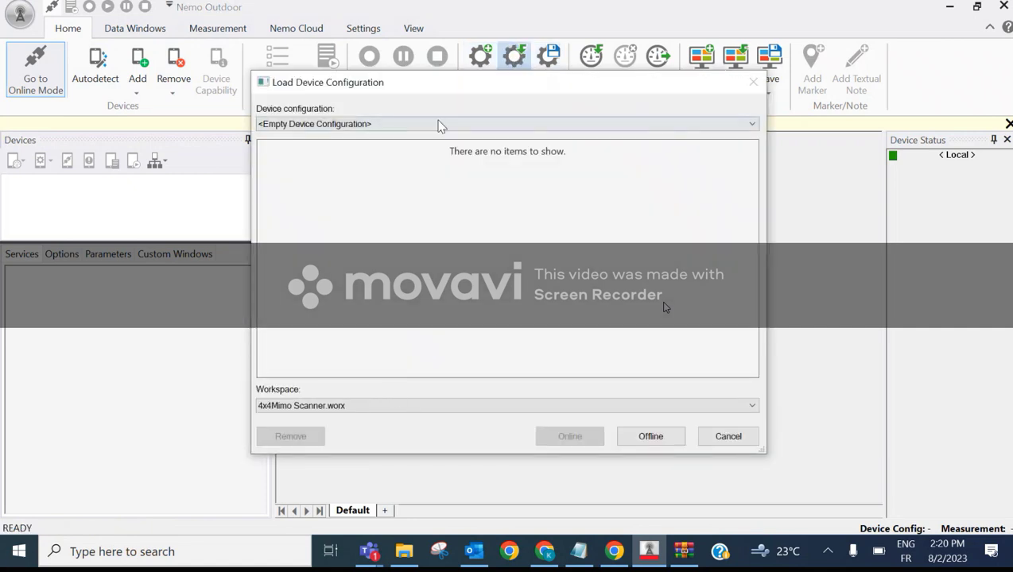
{"action": "left_click", "coordinate": [742, 444]}
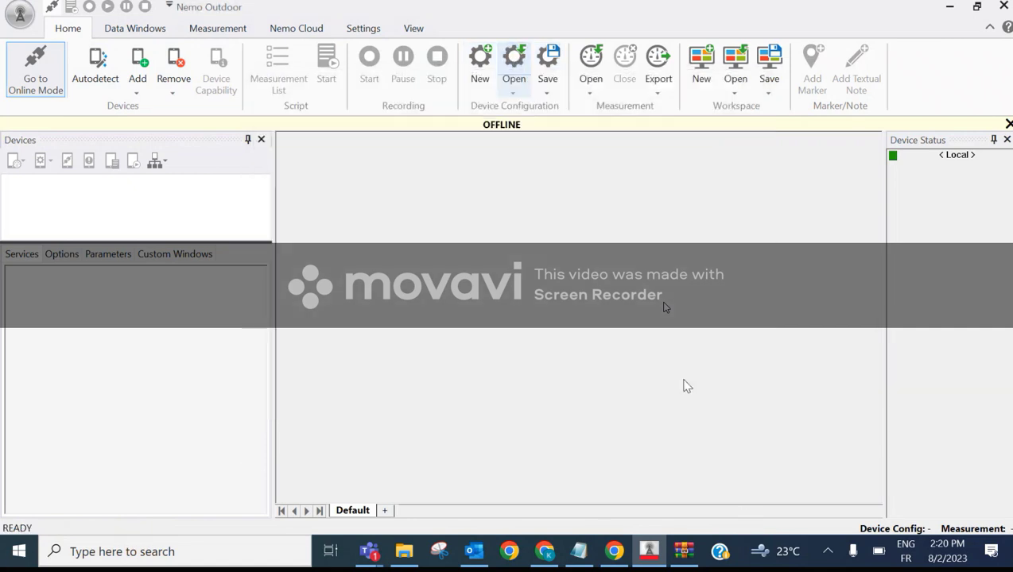
{"action": "left_click", "coordinate": [591, 62]}
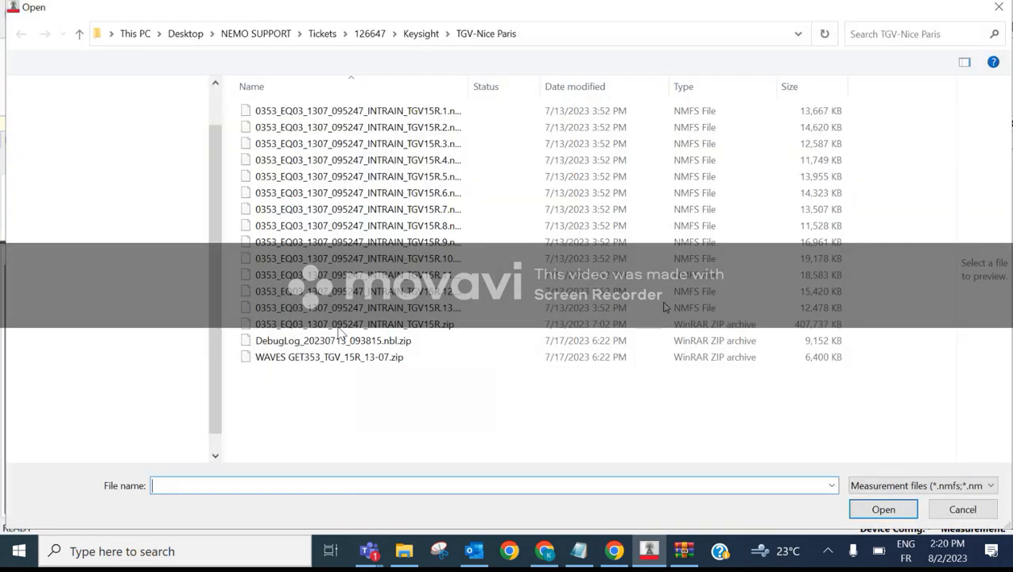
{"action": "left_click", "coordinate": [421, 36]}
{"action": "left_click", "coordinate": [372, 35]}
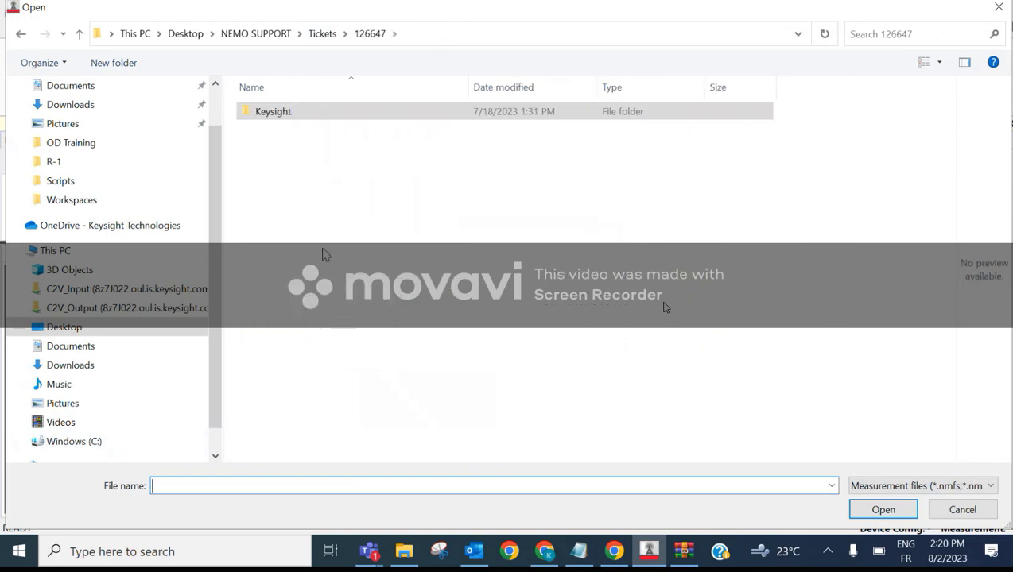
{"action": "left_click", "coordinate": [334, 36]}
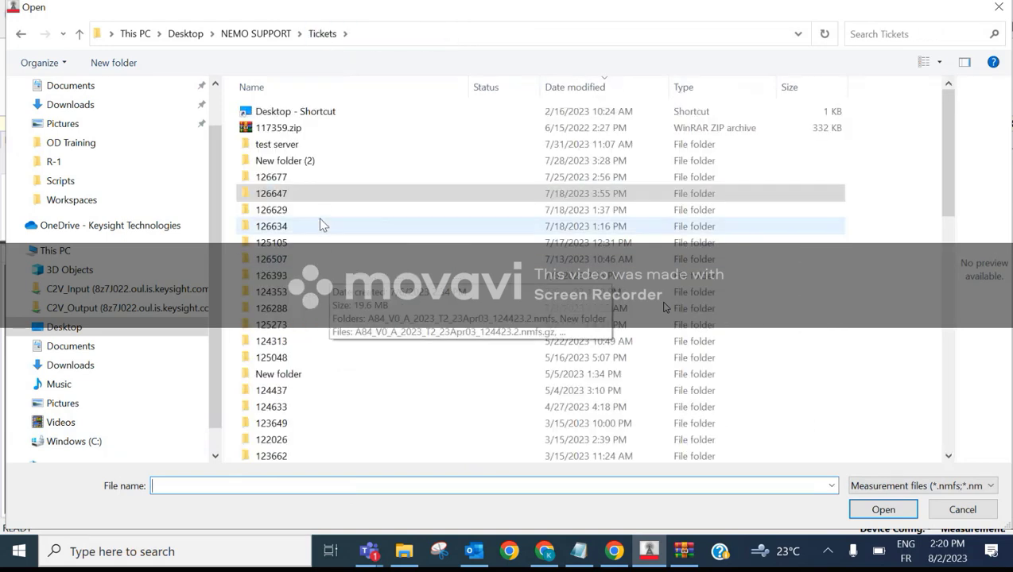
Check ticket folders 126629, 126634 and 125105, then open Test_Voice_Auto_23Jul12_151002.zip from 126507
{"action": "double_click", "coordinate": [321, 213]}
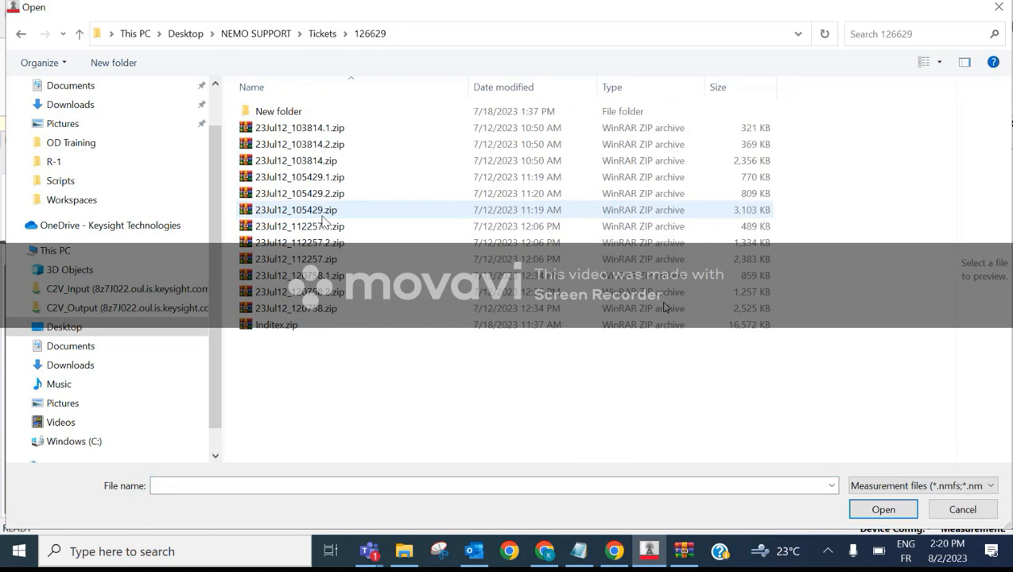
{"action": "left_click", "coordinate": [322, 33]}
{"action": "double_click", "coordinate": [322, 229]}
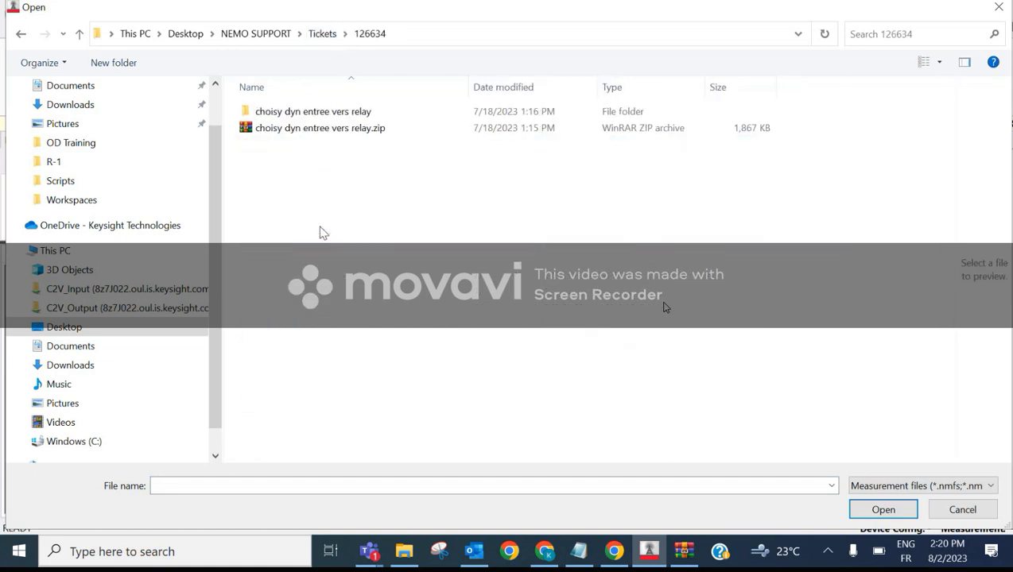
{"action": "left_click", "coordinate": [324, 114]}
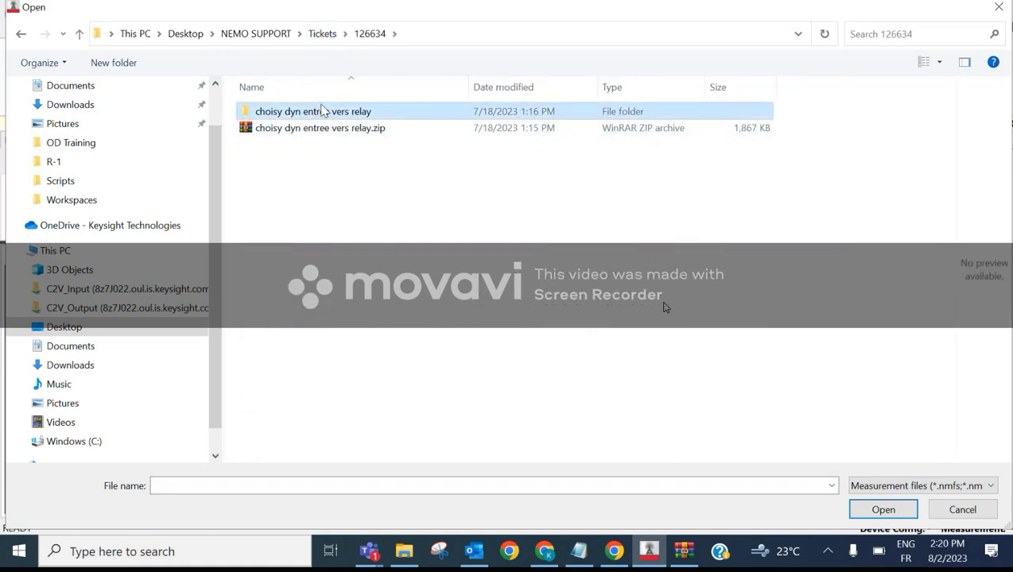
{"action": "left_click", "coordinate": [318, 34]}
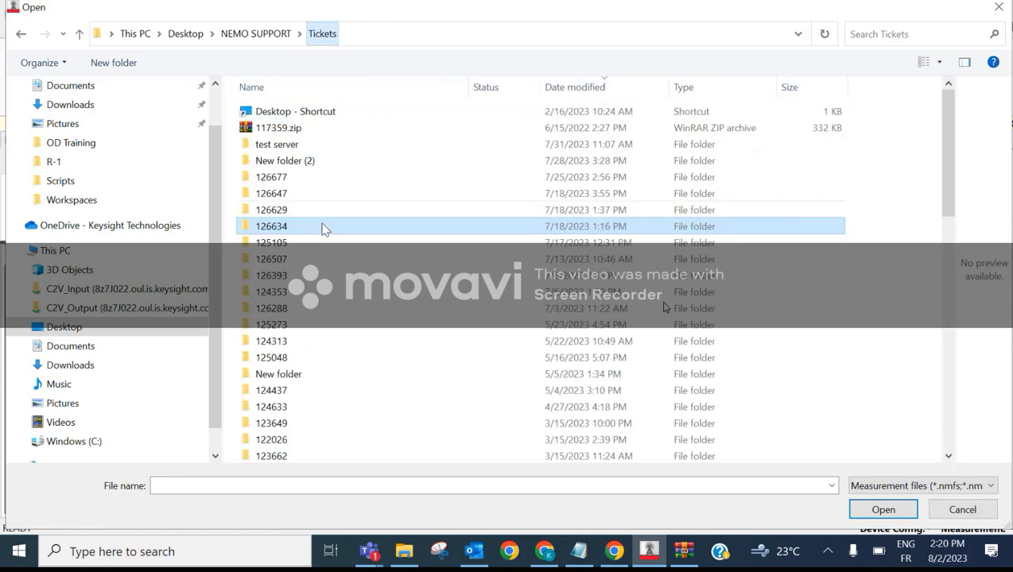
{"action": "double_click", "coordinate": [316, 242]}
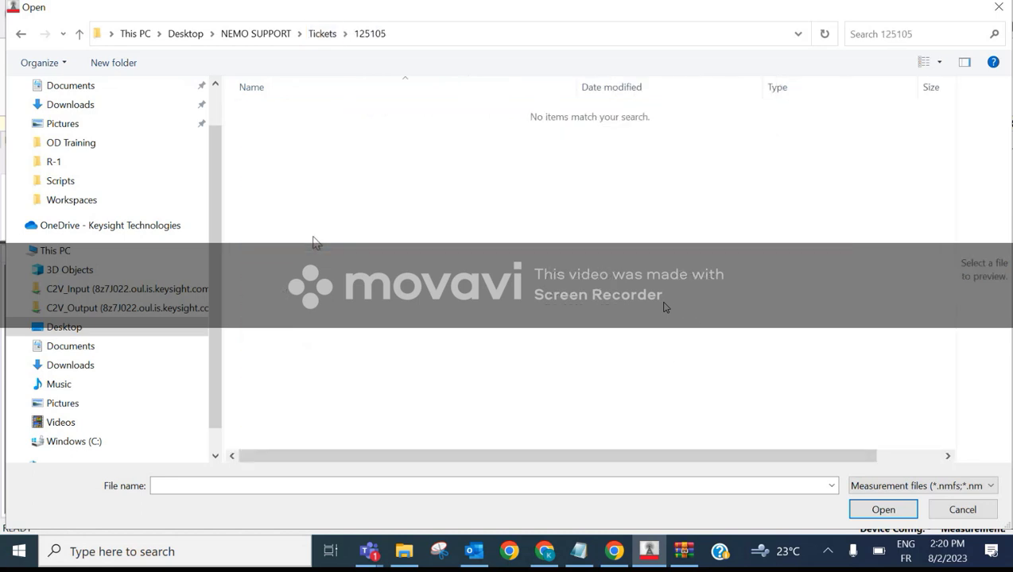
{"action": "left_click", "coordinate": [322, 33]}
{"action": "double_click", "coordinate": [272, 263]}
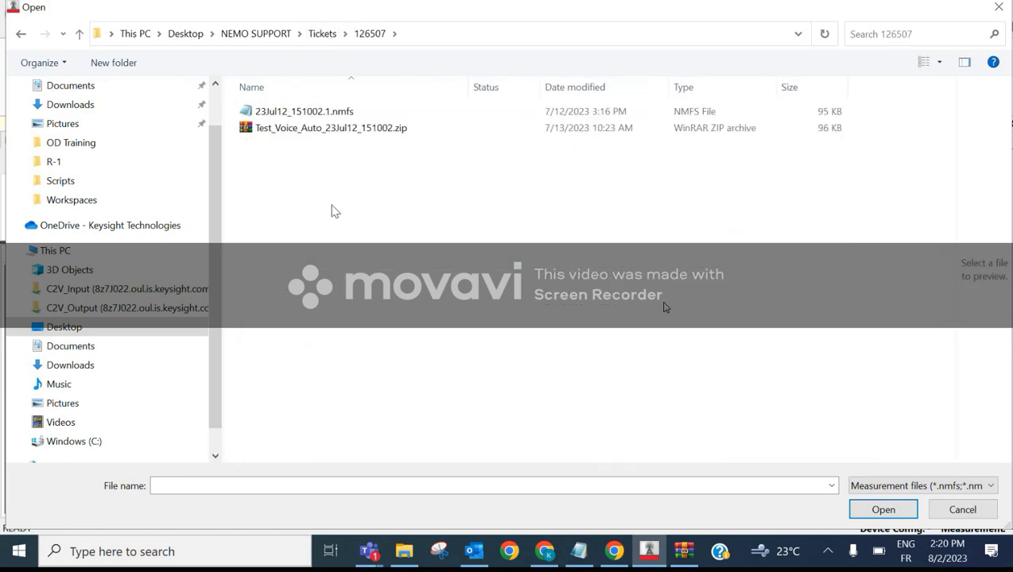
{"action": "left_click", "coordinate": [322, 131]}
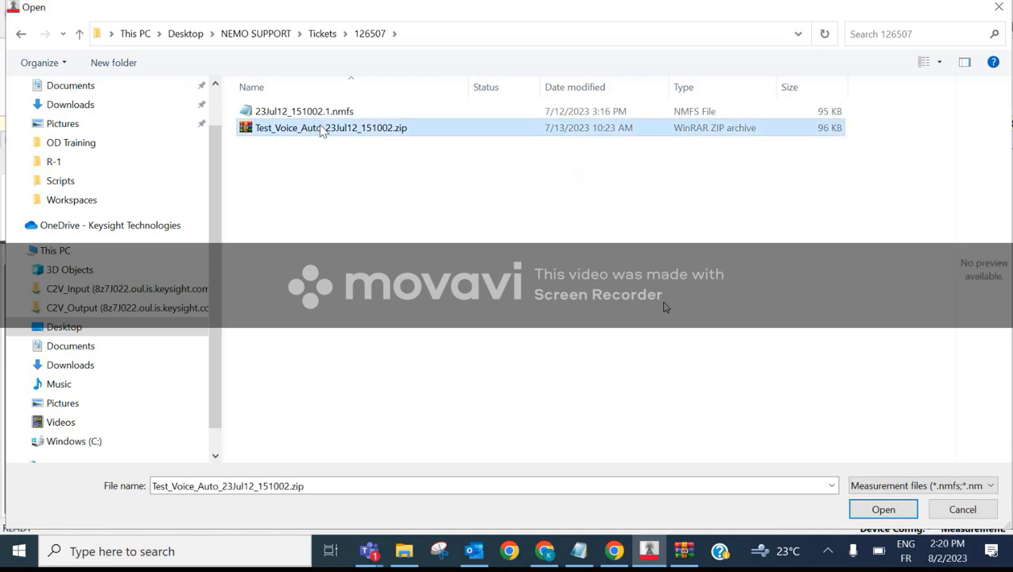
{"action": "double_click", "coordinate": [322, 131]}
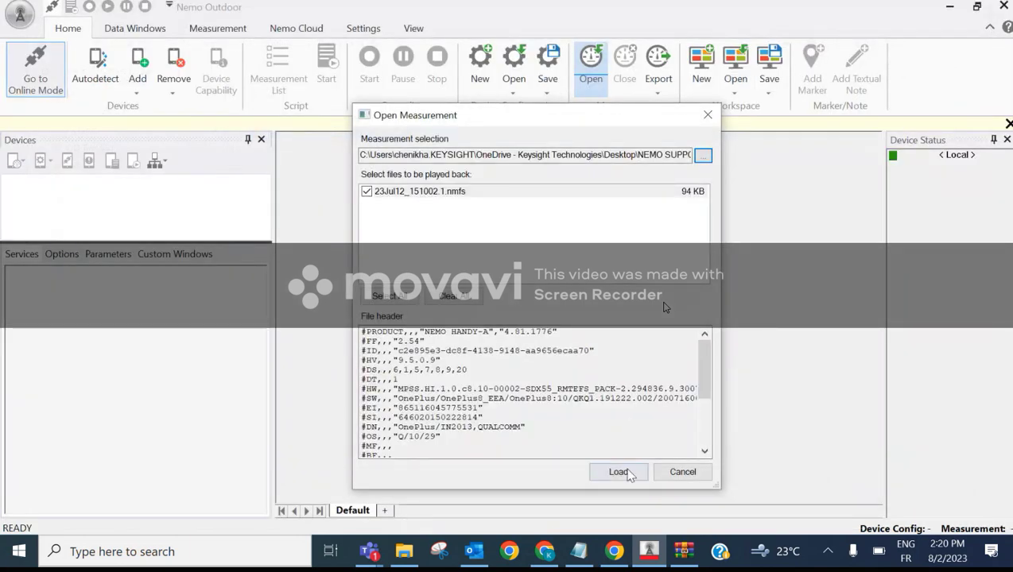
Load the Test_Voice_Auto measurement, search 'rsrp' and plot RSRP (LTE pcell) on OpenStreetMap
{"action": "left_click", "coordinate": [617, 470]}
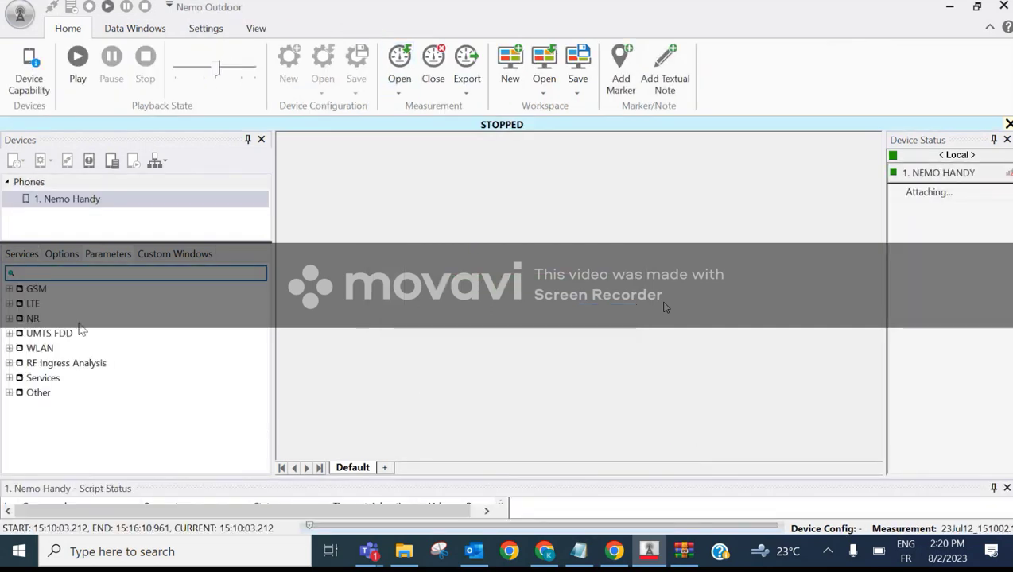
{"action": "left_click", "coordinate": [112, 272]}
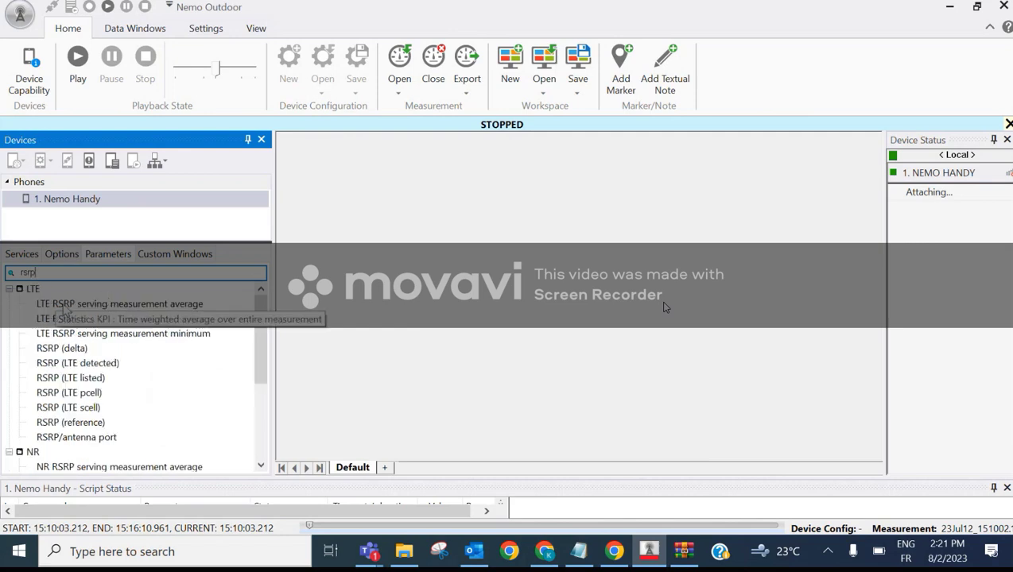
{"action": "scroll", "coordinate": [159, 365], "scroll_direction": "down", "scroll_amount": 1}
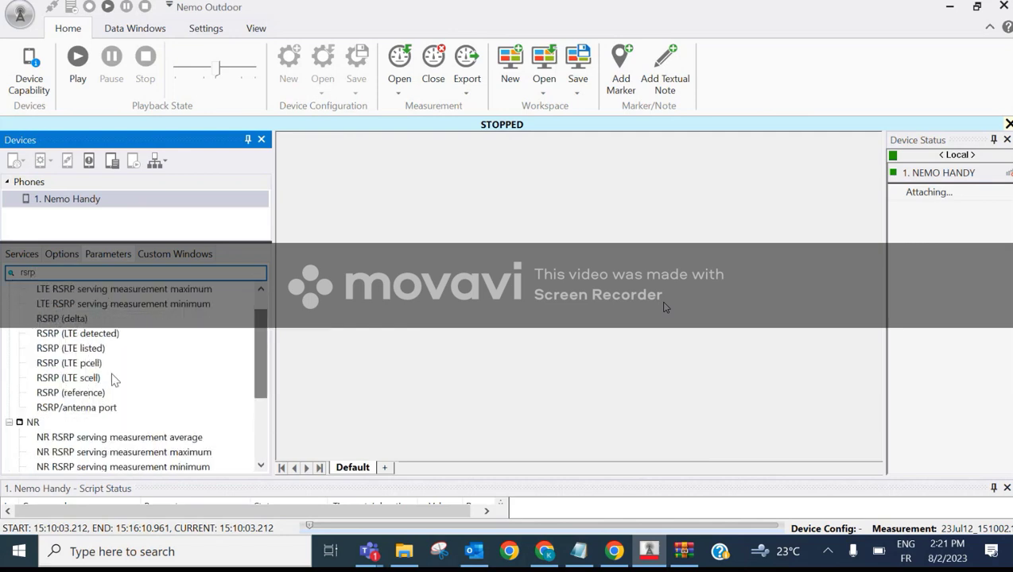
{"action": "right_click", "coordinate": [77, 365]}
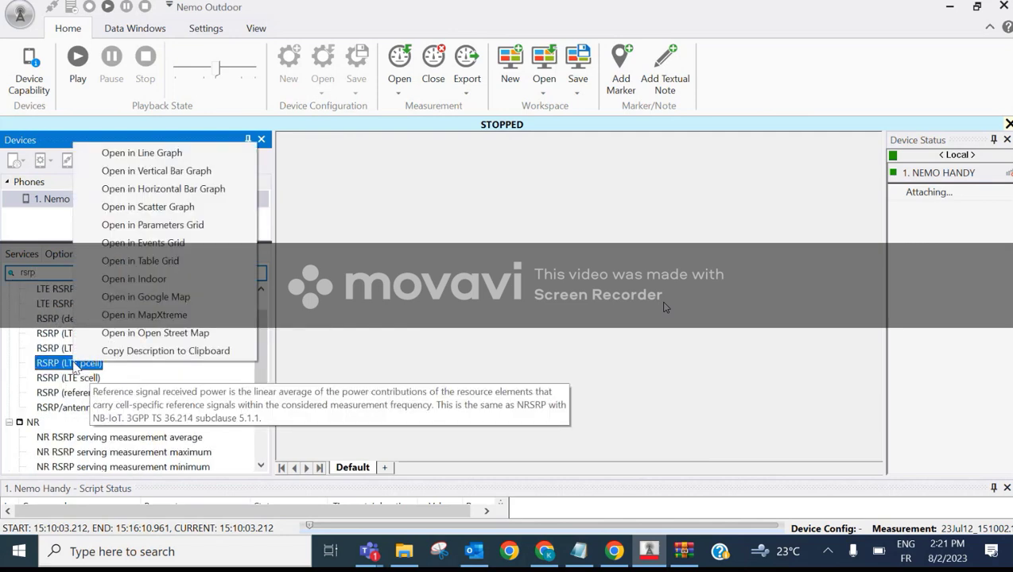
{"action": "left_click", "coordinate": [215, 334]}
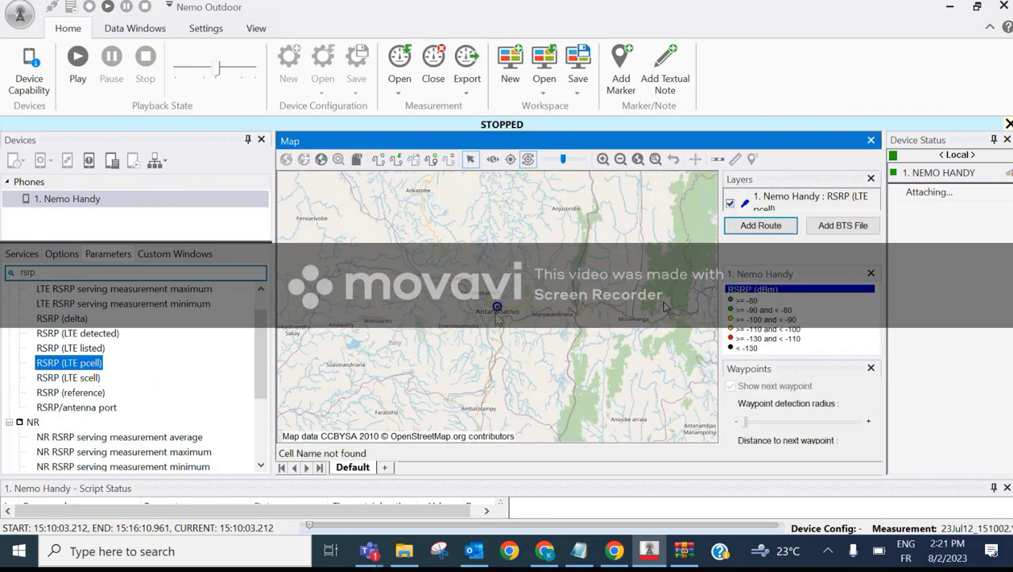
{"action": "scroll", "coordinate": [498, 319], "scroll_direction": "up", "scroll_amount": 1}
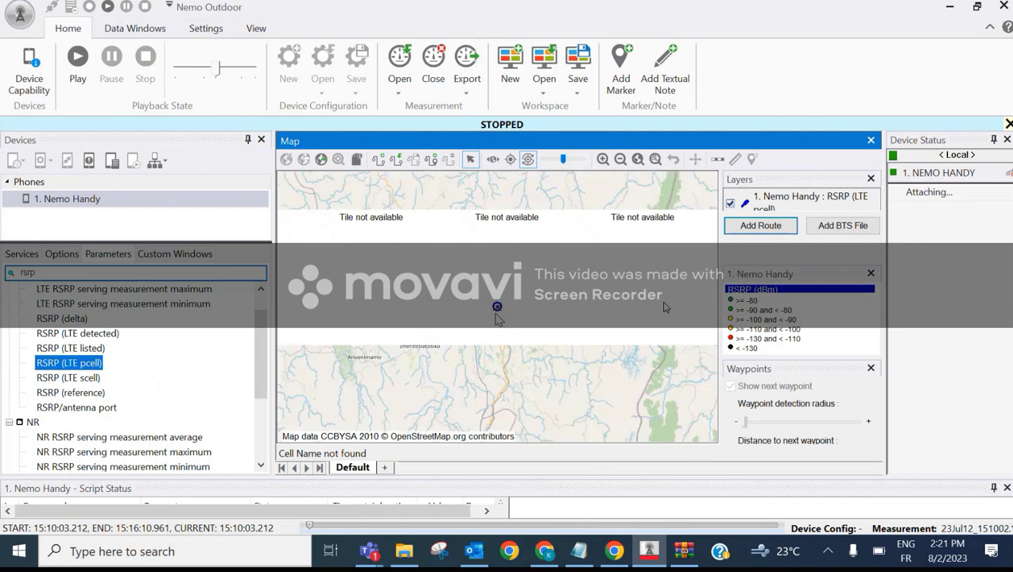
Navigate File Explorer through OD Training to the NEMO SUPPORT\Tickets folder
{"action": "left_click", "coordinate": [407, 551]}
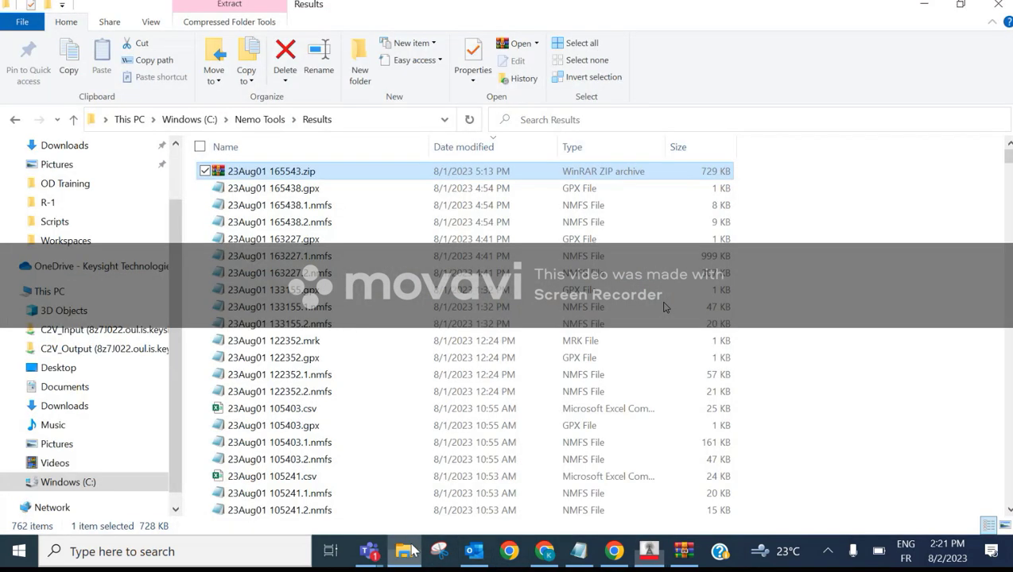
{"action": "left_click", "coordinate": [78, 206]}
{"action": "key", "text": "alt+Up"}
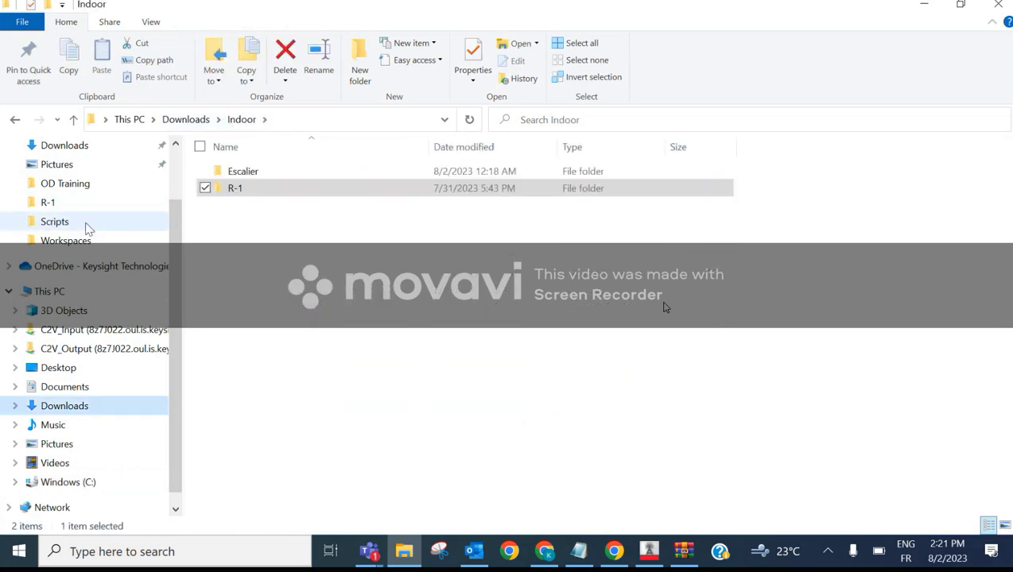
{"action": "left_click", "coordinate": [86, 182]}
{"action": "left_click", "coordinate": [219, 119]}
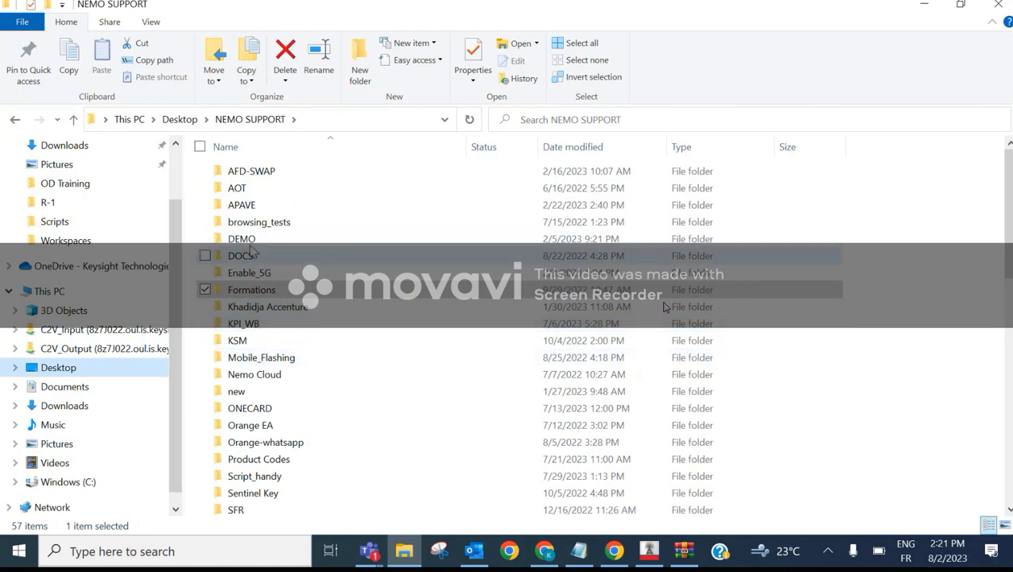
{"action": "scroll", "coordinate": [264, 381], "scroll_direction": "down", "scroll_amount": 1}
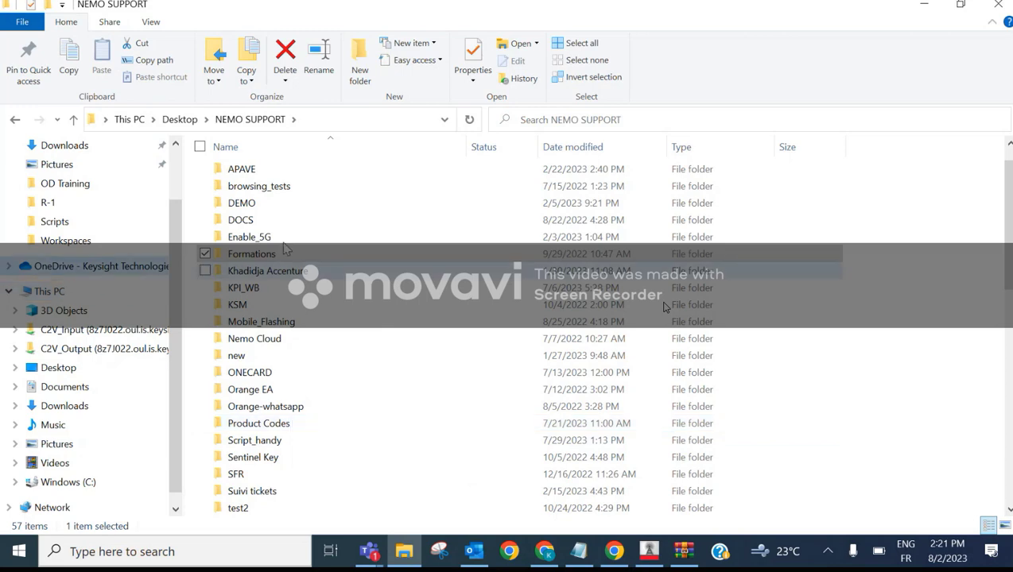
{"action": "scroll", "coordinate": [296, 276], "scroll_direction": "up", "scroll_amount": 1}
{"action": "scroll", "coordinate": [302, 318], "scroll_direction": "down", "scroll_amount": 5}
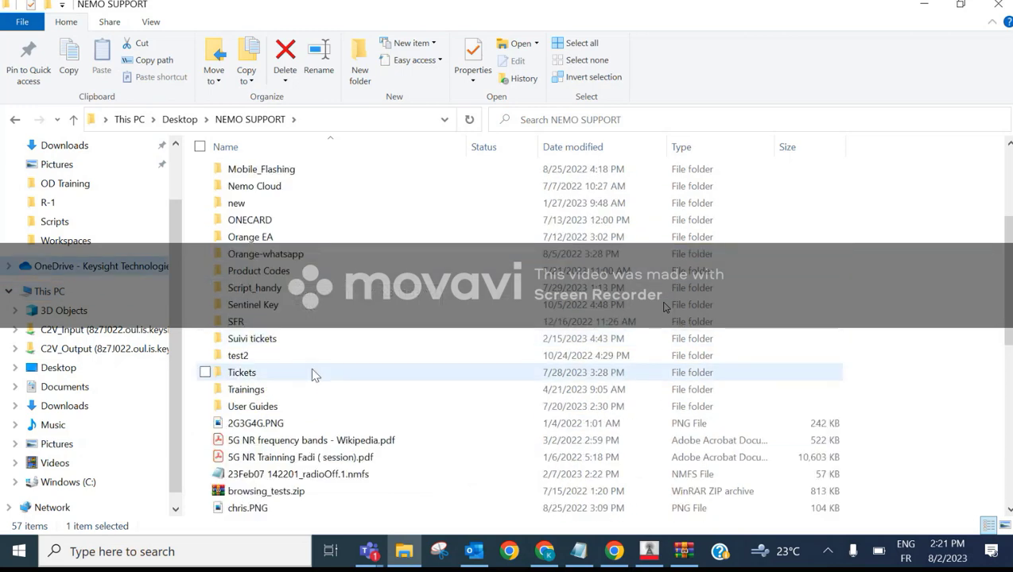
{"action": "double_click", "coordinate": [324, 371]}
Look through ticket folders 123260, 123346, 123662 and 122026, then open 123649
{"action": "scroll", "coordinate": [310, 386], "scroll_direction": "down", "scroll_amount": 5}
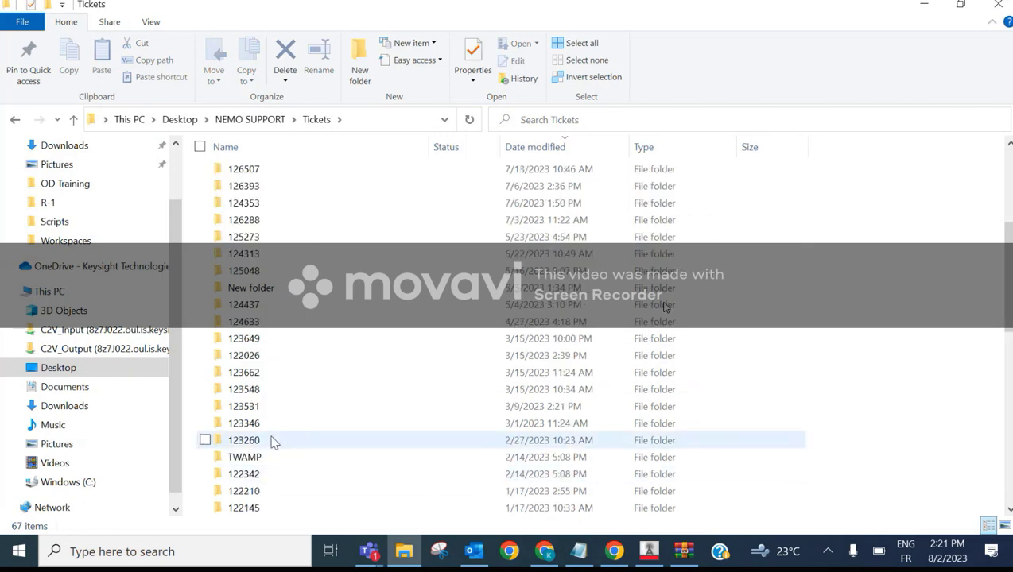
{"action": "double_click", "coordinate": [272, 441]}
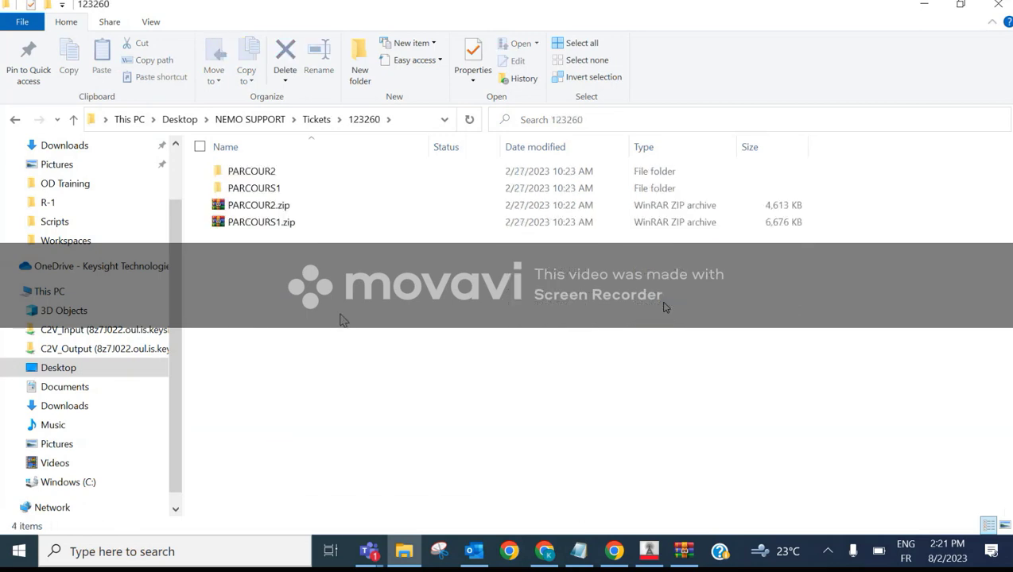
{"action": "key", "text": "alt+Left"}
{"action": "key", "text": "Return"}
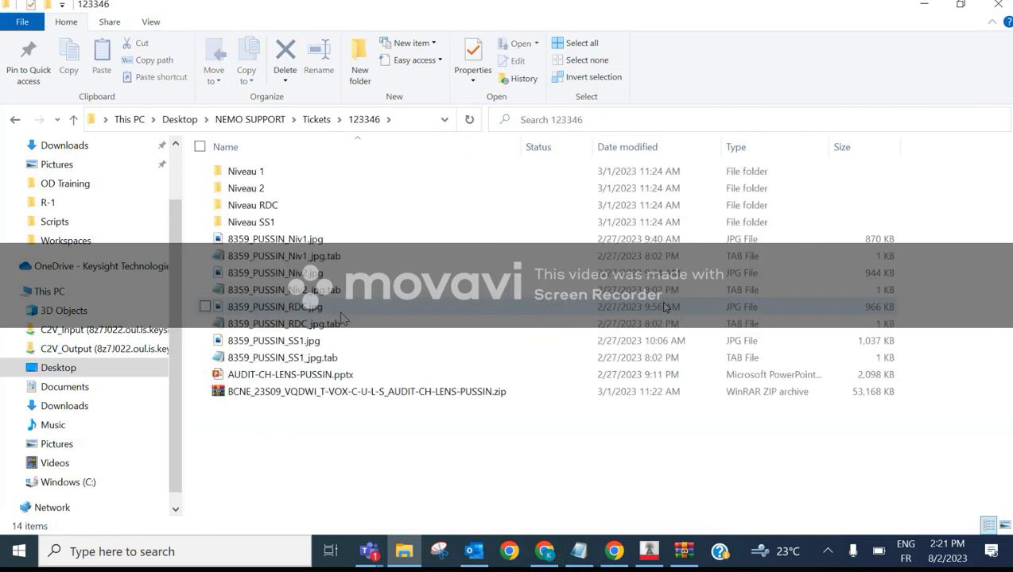
{"action": "key", "text": "alt+Left"}
{"action": "key", "text": "Up"}
{"action": "key", "text": "Up"}
{"action": "key", "text": "Up"}
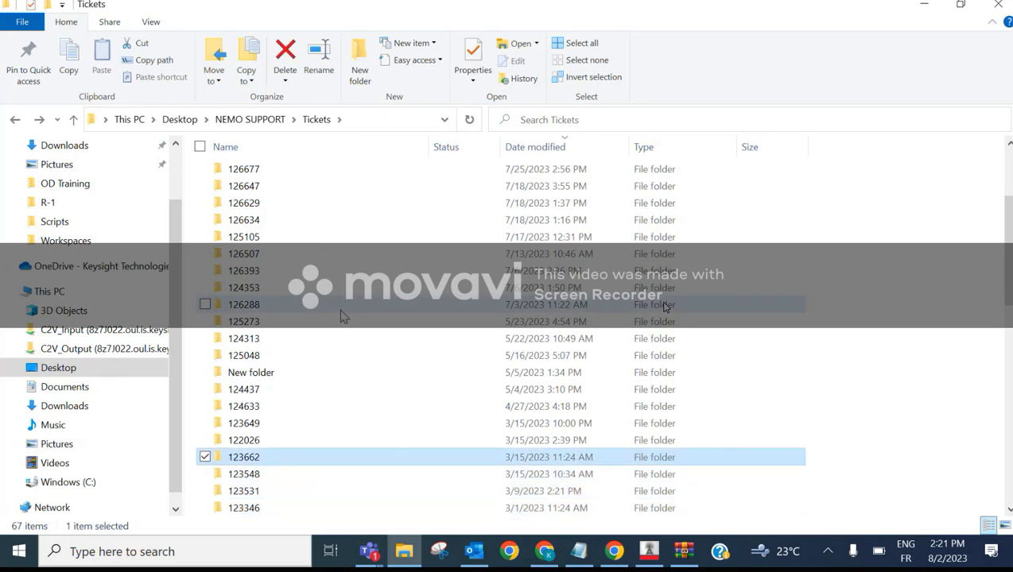
{"action": "key", "text": "Return"}
{"action": "key", "text": "alt+Left"}
{"action": "key", "text": "Down"}
{"action": "key", "text": "Return"}
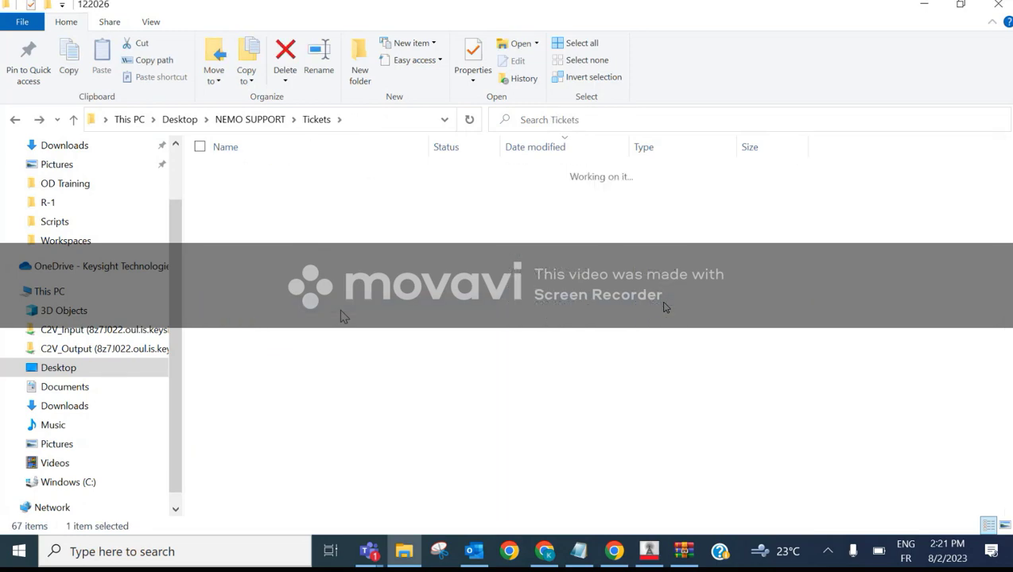
{"action": "key", "text": "alt+Left"}
{"action": "key", "text": "Up"}
{"action": "key", "text": "Return"}
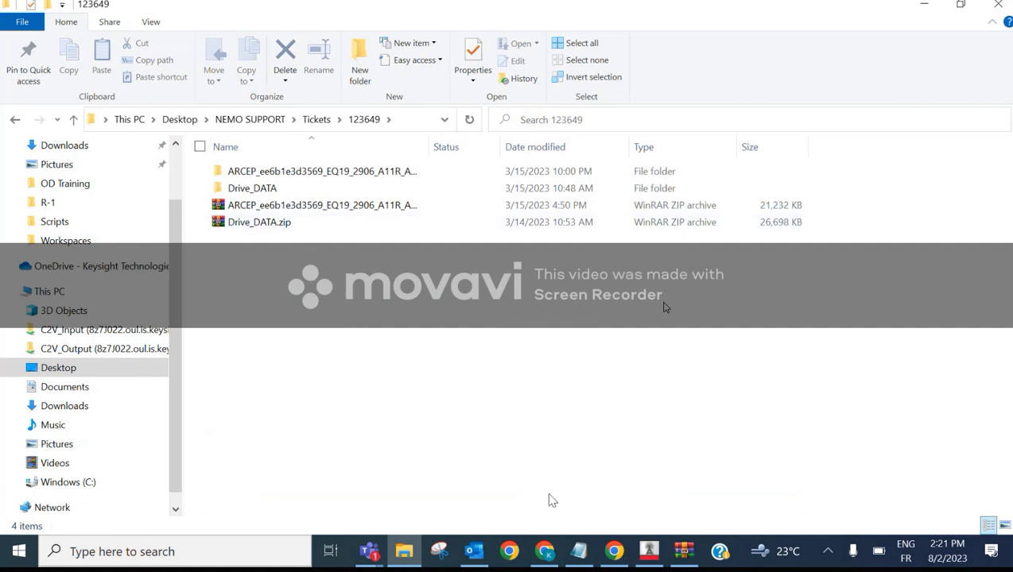
Copy the 123649 folder path from the address bar and return to Nemo Outdoor
{"action": "left_click", "coordinate": [410, 120]}
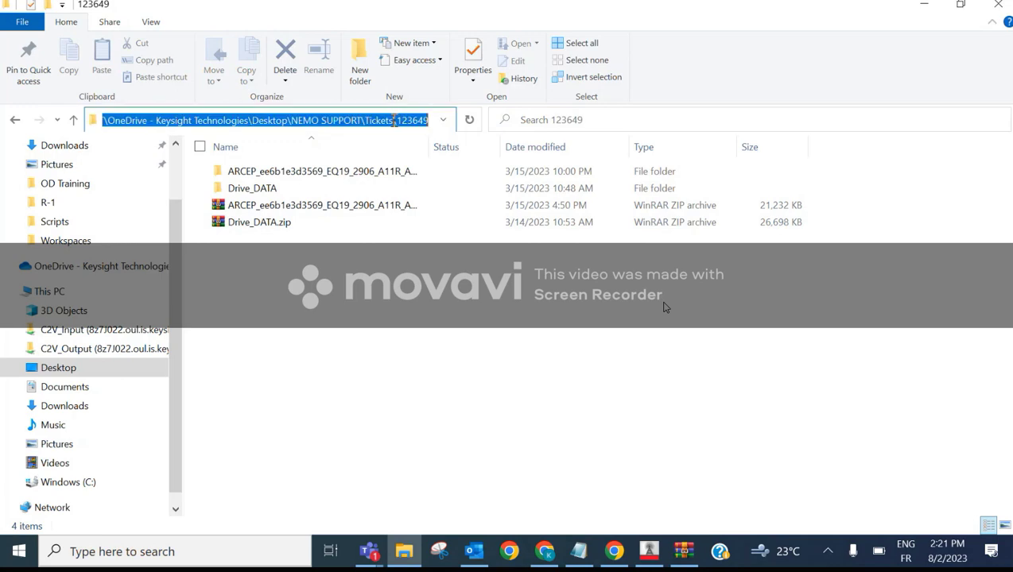
{"action": "right_click", "coordinate": [415, 123]}
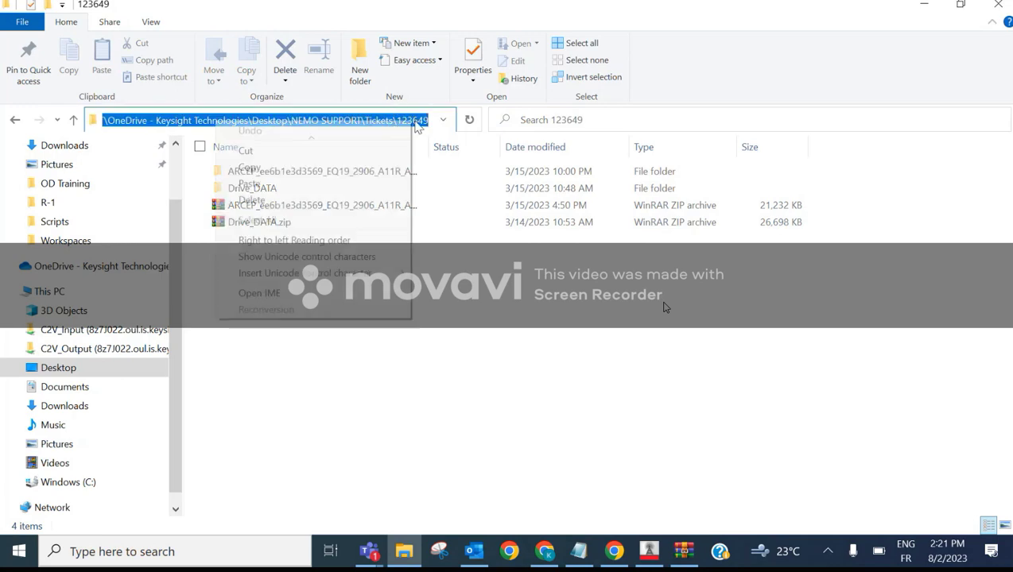
{"action": "left_click", "coordinate": [346, 168]}
{"action": "left_click", "coordinate": [650, 551]}
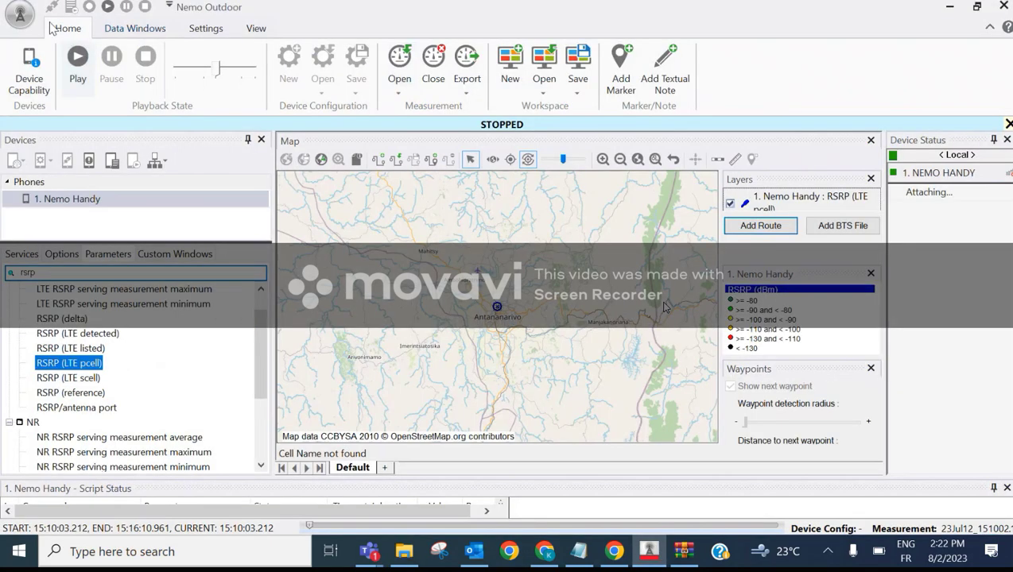
{"action": "left_click", "coordinate": [19, 14]}
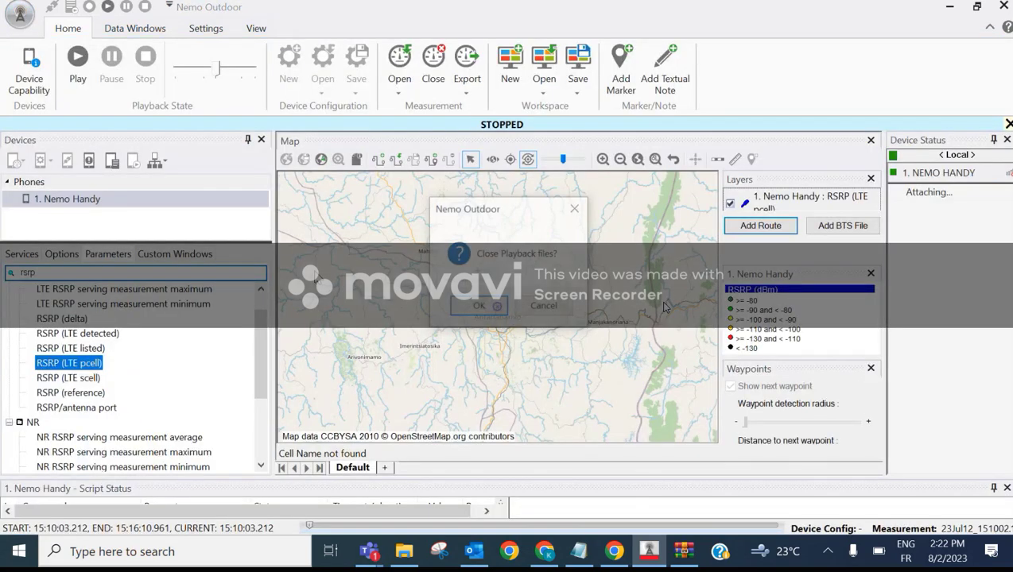
Paste the 123649 path into Open Measurement, open Drive_DATA's first file, then cancel loading
{"action": "left_click", "coordinate": [590, 64]}
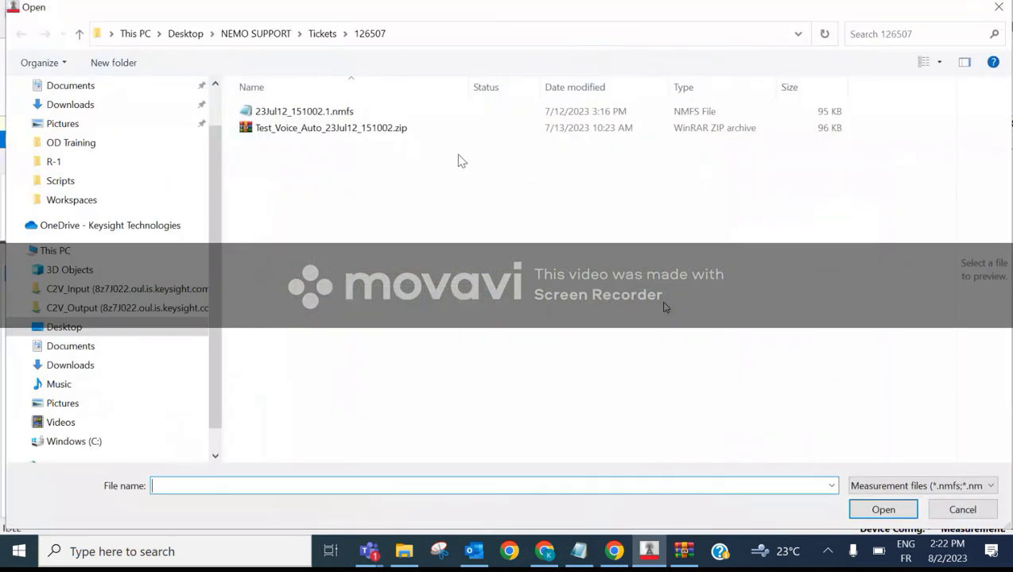
{"action": "left_click", "coordinate": [437, 33]}
{"action": "type", "text": "C:\\Users\\chenikha.KEYSIGHT\\OneDrive - Keysight Technologies\\Desktop\\NEMO SUPPORT\\Tickets\\123649"}
{"action": "key", "text": "Return"}
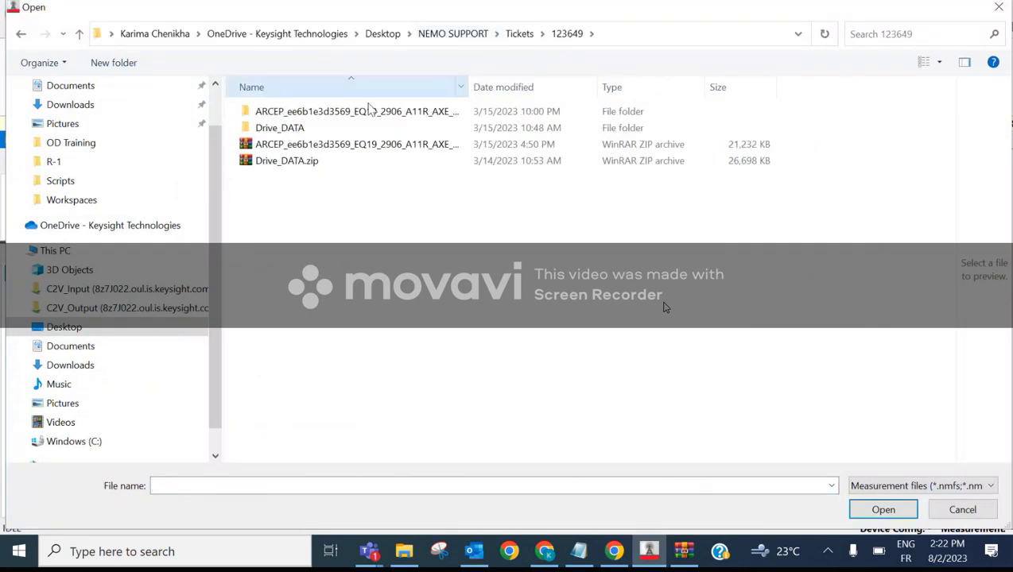
{"action": "double_click", "coordinate": [317, 128]}
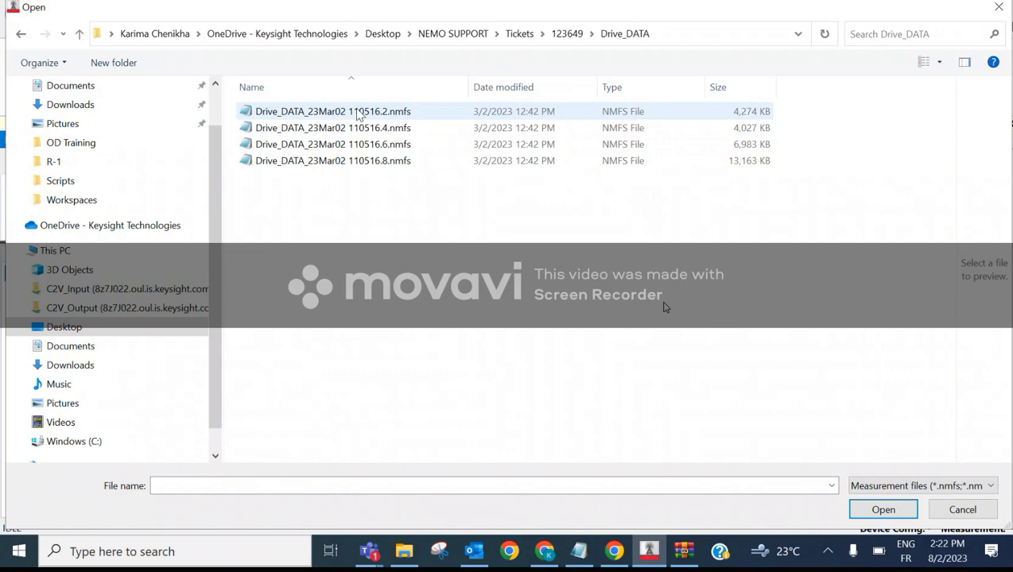
{"action": "double_click", "coordinate": [357, 116]}
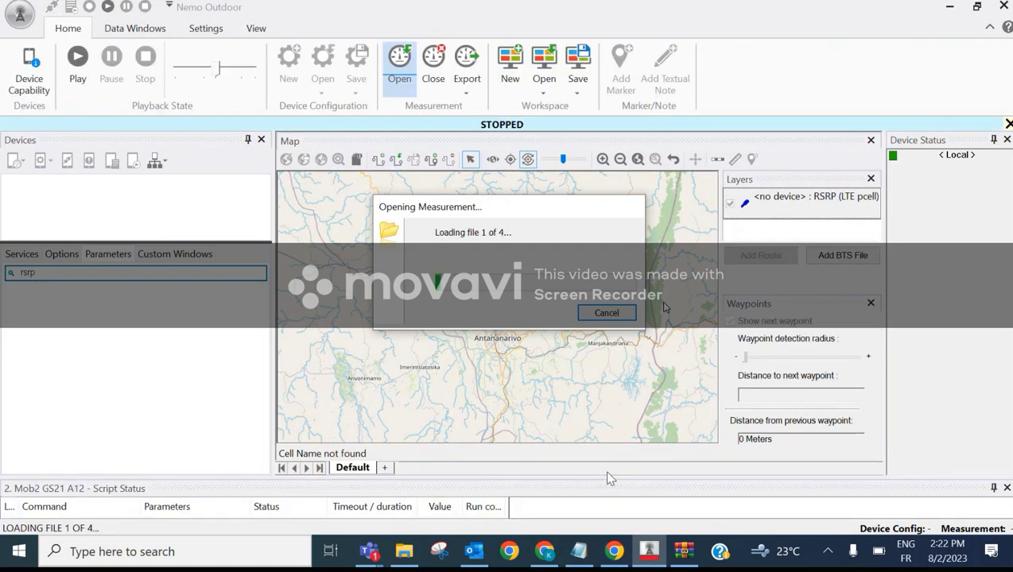
{"action": "left_click", "coordinate": [602, 315]}
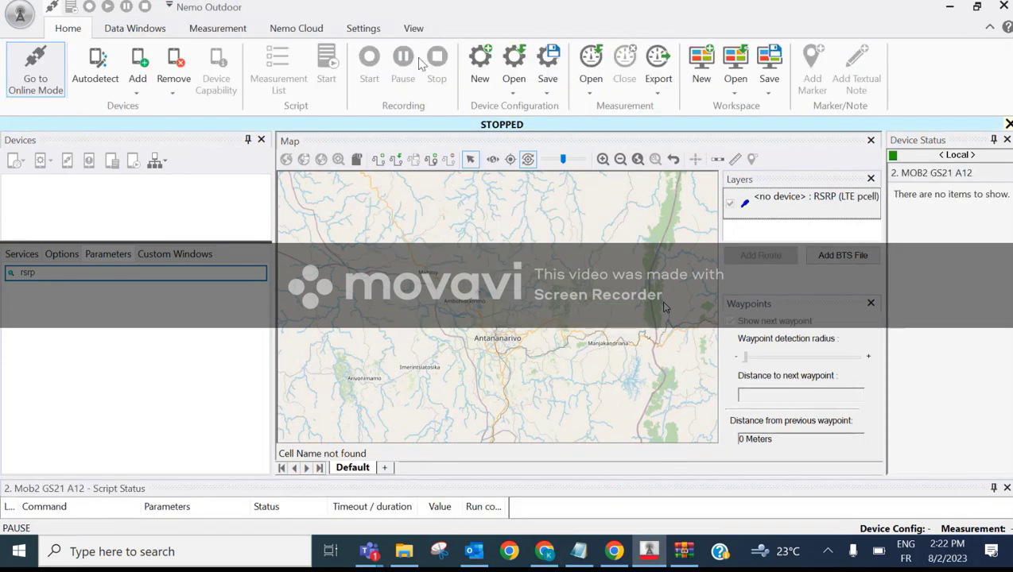
Reopen the measurement dialog and load Drive_DATA_23Mar02 110516.2.nmfs for playback
{"action": "left_click", "coordinate": [590, 65]}
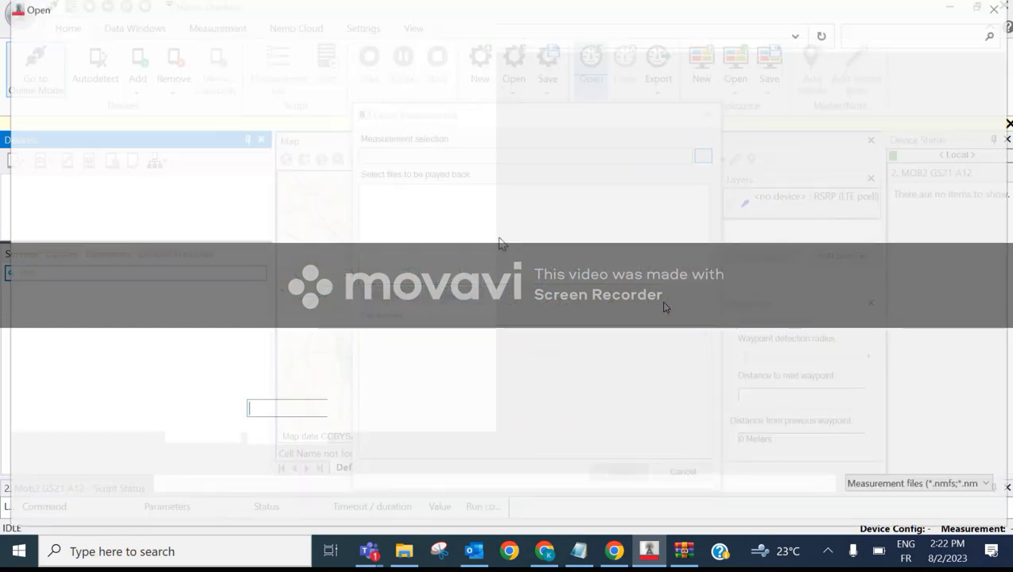
{"action": "left_click", "coordinate": [348, 115]}
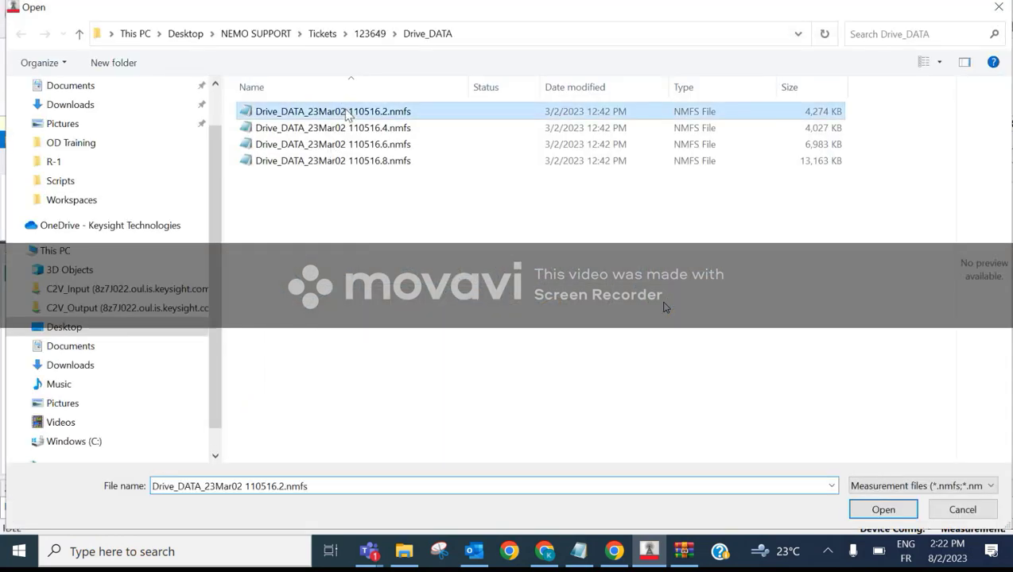
{"action": "double_click", "coordinate": [348, 116]}
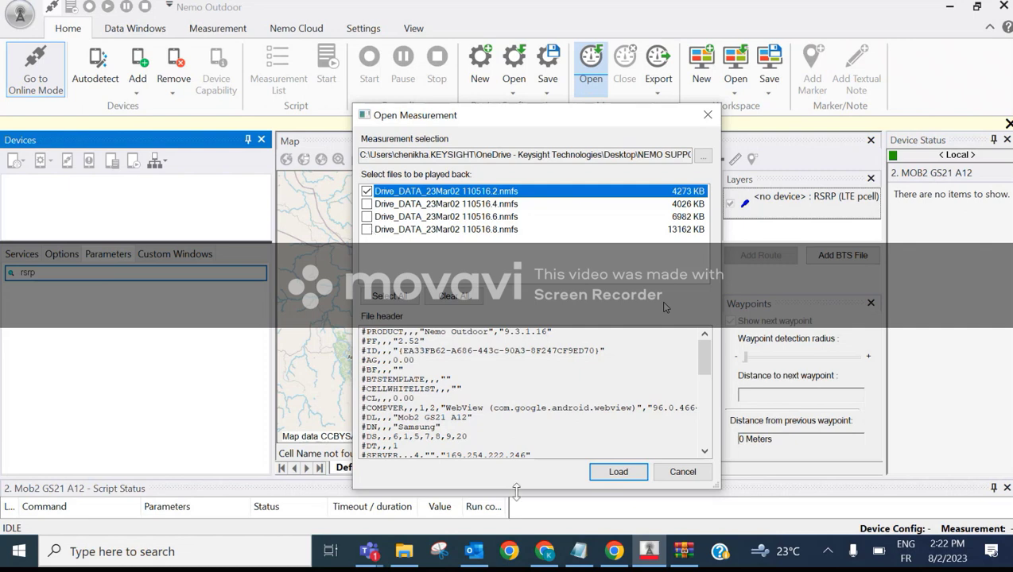
{"action": "left_click", "coordinate": [617, 472]}
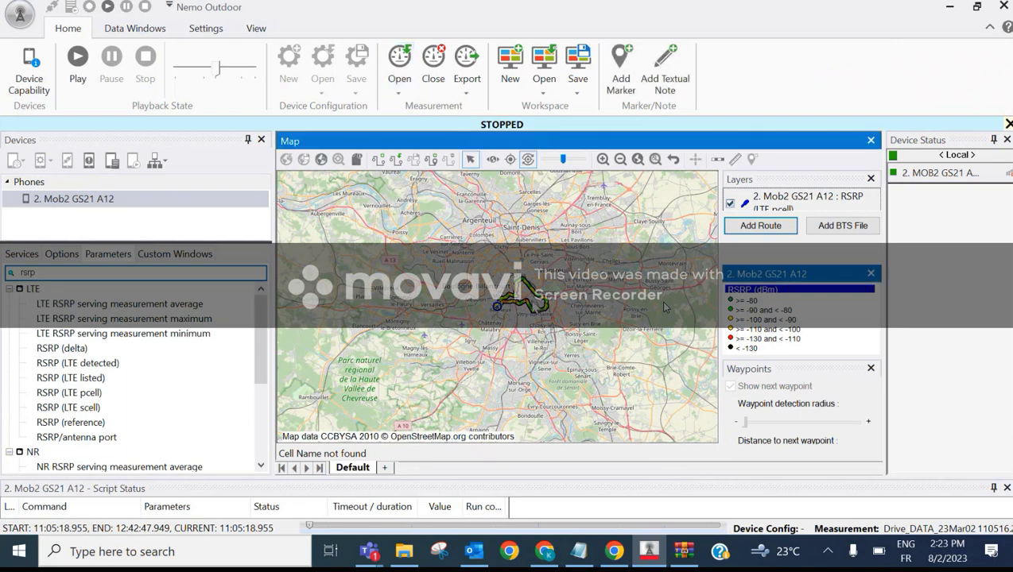
Zoom the map in and out to inspect the RSRP-coloured Drive_DATA route across southern Paris
{"action": "scroll", "coordinate": [665, 307], "scroll_direction": "up", "scroll_amount": 1}
{"action": "scroll", "coordinate": [664, 307], "scroll_direction": "up", "scroll_amount": 1}
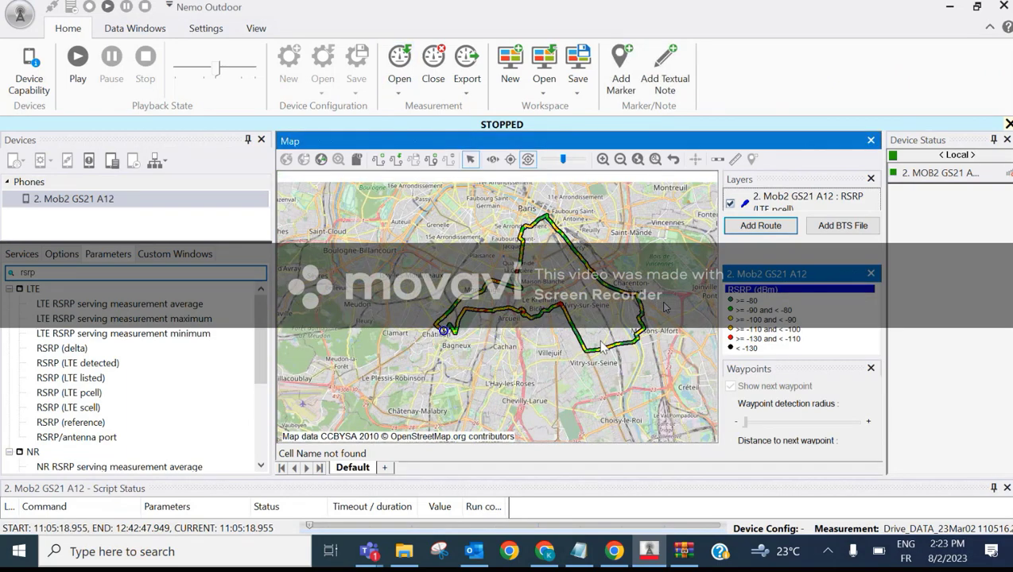
{"action": "scroll", "coordinate": [583, 305], "scroll_direction": "up", "scroll_amount": 2}
{"action": "scroll", "coordinate": [583, 305], "scroll_direction": "down", "scroll_amount": 2}
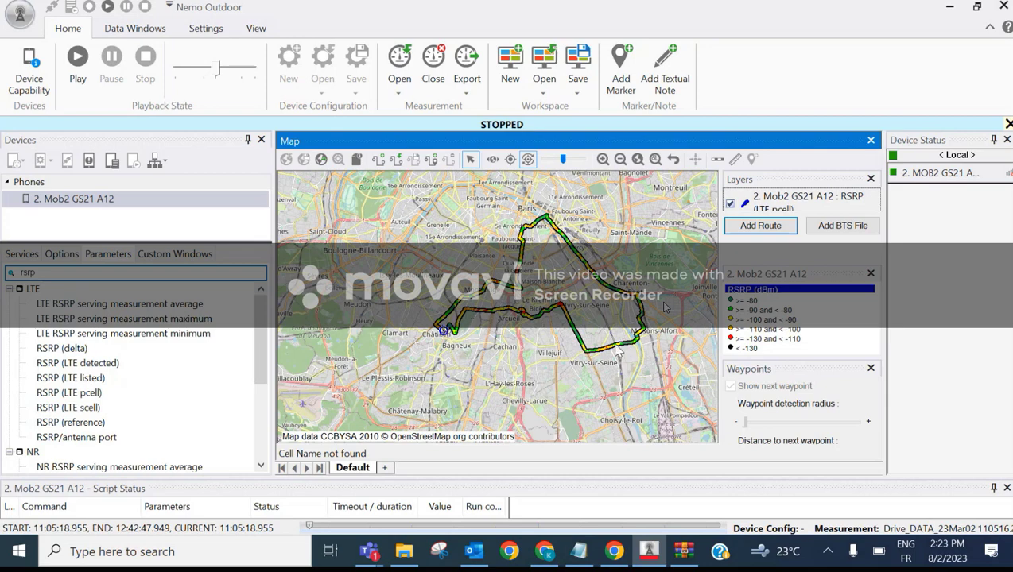
{"action": "scroll", "coordinate": [617, 351], "scroll_direction": "up", "scroll_amount": 1}
{"action": "scroll", "coordinate": [617, 351], "scroll_direction": "down", "scroll_amount": 1}
Show the context menu for RSRP (delta) in the Parameters list
{"action": "right_click", "coordinate": [74, 353]}
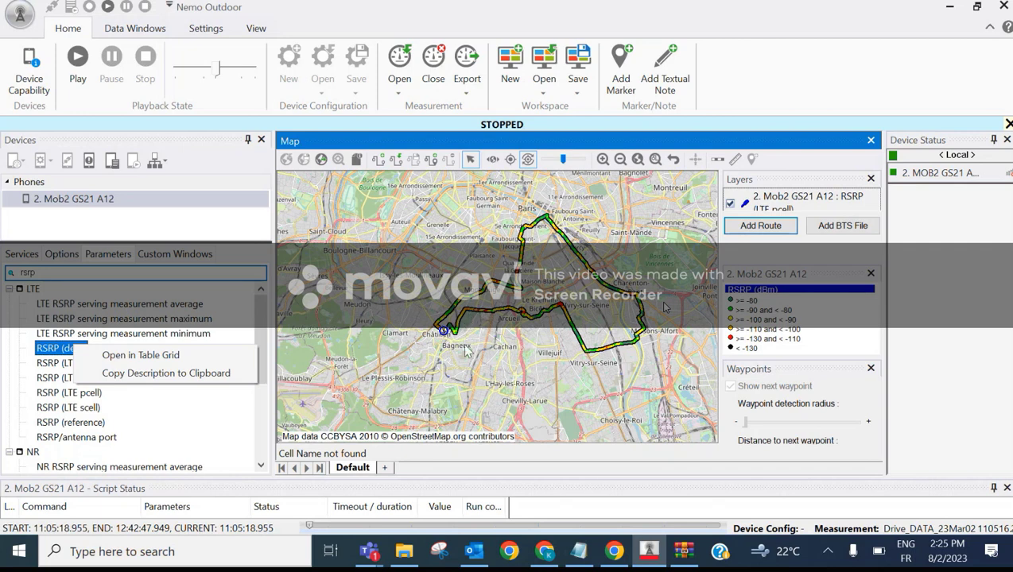
Close the Drive_DATA measurement, then exit Nemo Outdoor without saving the workspace
{"action": "left_click", "coordinate": [434, 67]}
{"action": "key", "text": "Return"}
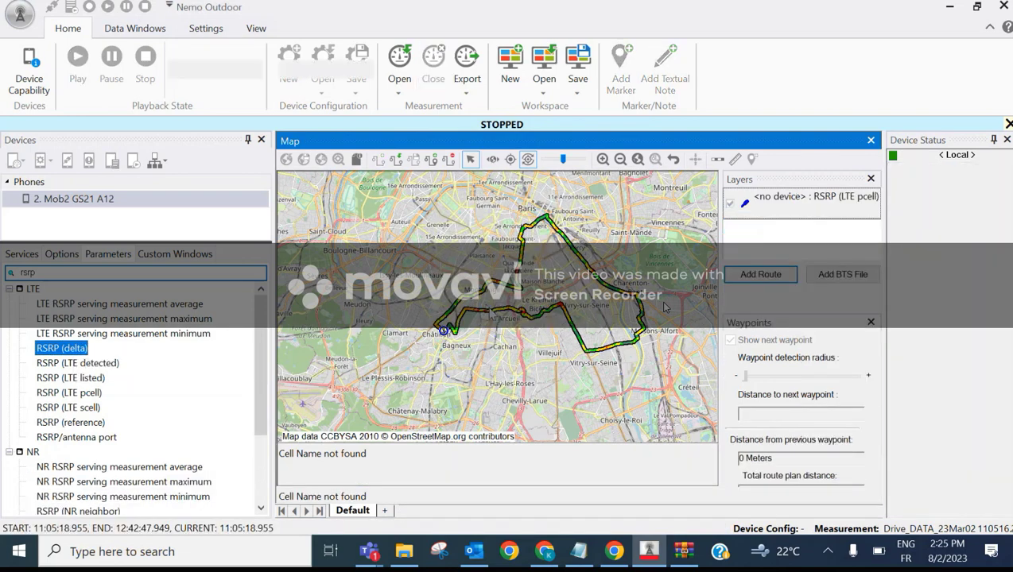
{"action": "left_click", "coordinate": [952, 8]}
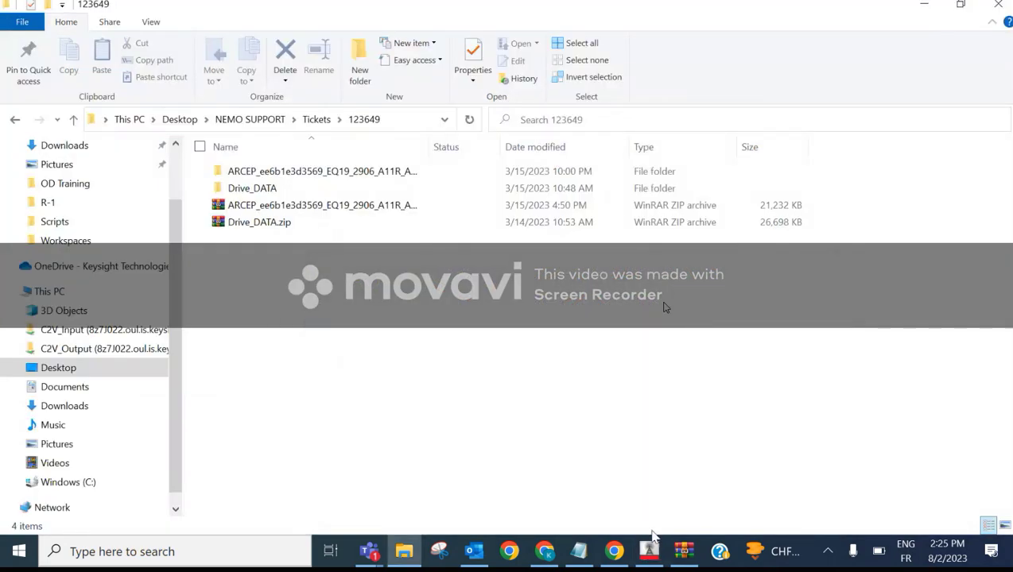
{"action": "left_click", "coordinate": [649, 551]}
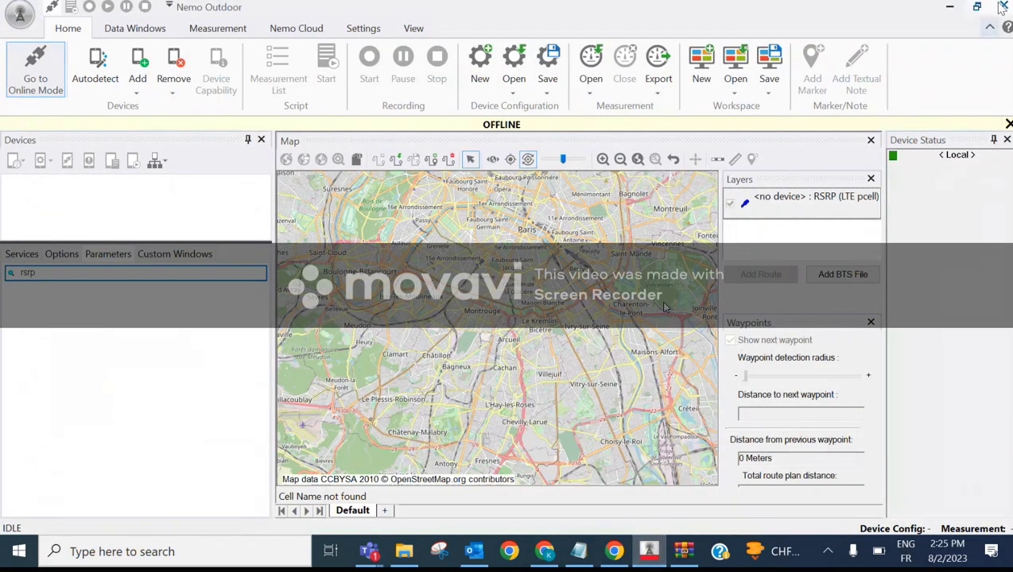
{"action": "left_click", "coordinate": [1003, 6]}
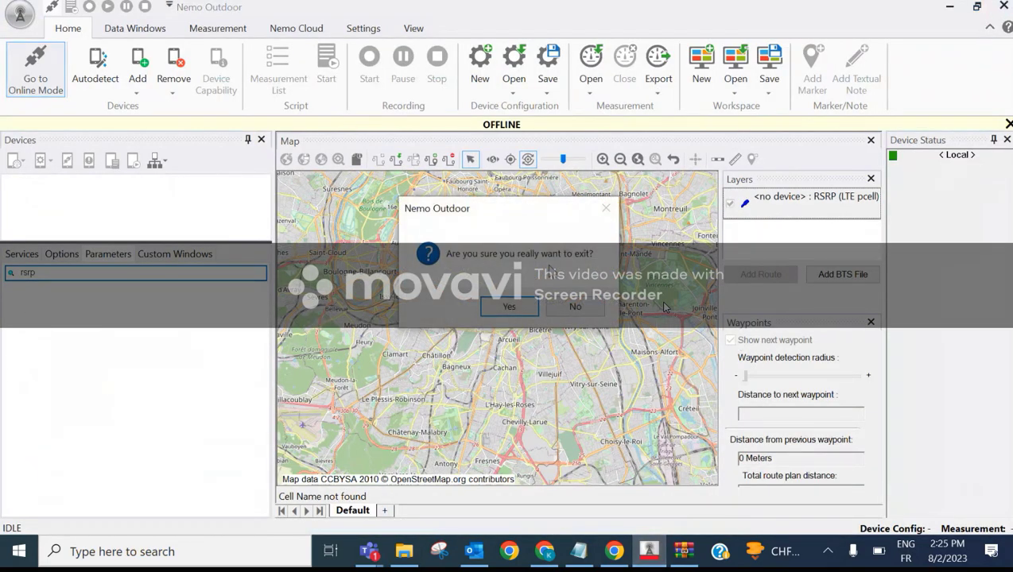
{"action": "left_click", "coordinate": [521, 308]}
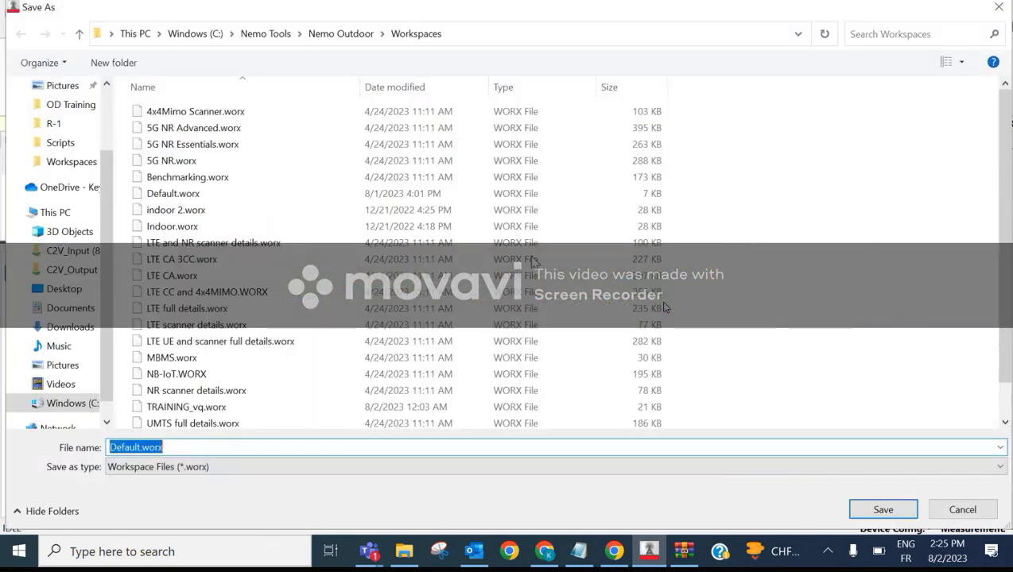
{"action": "left_click", "coordinate": [990, 9]}
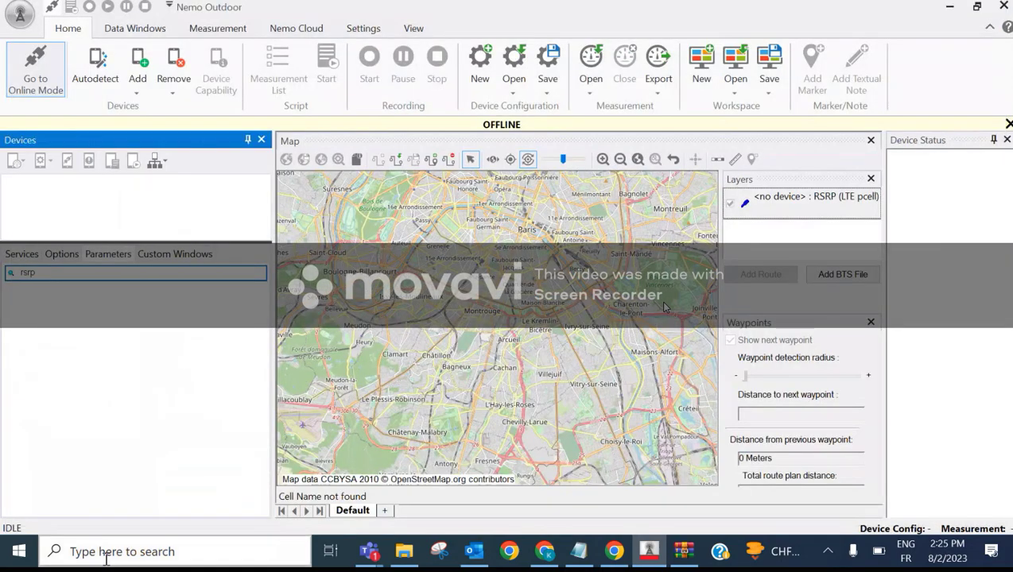
Launch Nemo Analyze from a 'nemo' Windows search and close the WinRAR archive window
{"action": "left_click", "coordinate": [107, 550]}
{"action": "type", "text": "nemo"}
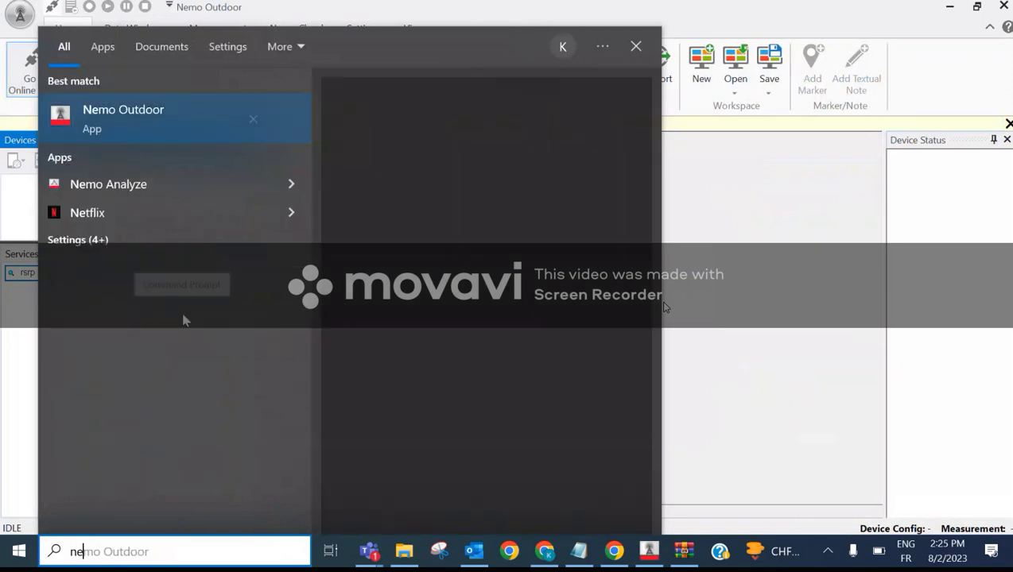
{"action": "key", "text": "Down"}
{"action": "key", "text": "Down"}
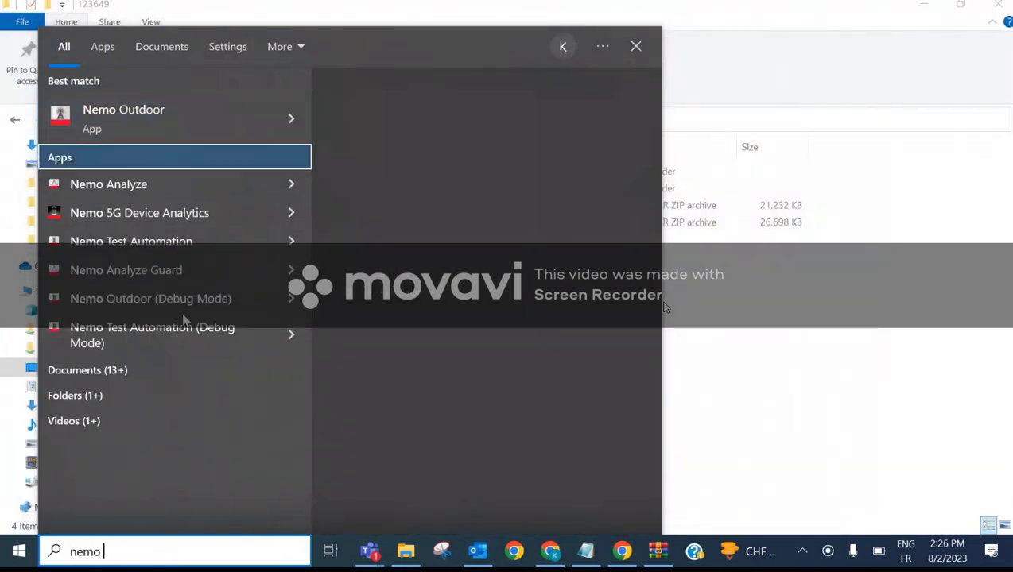
{"action": "key", "text": "Escape"}
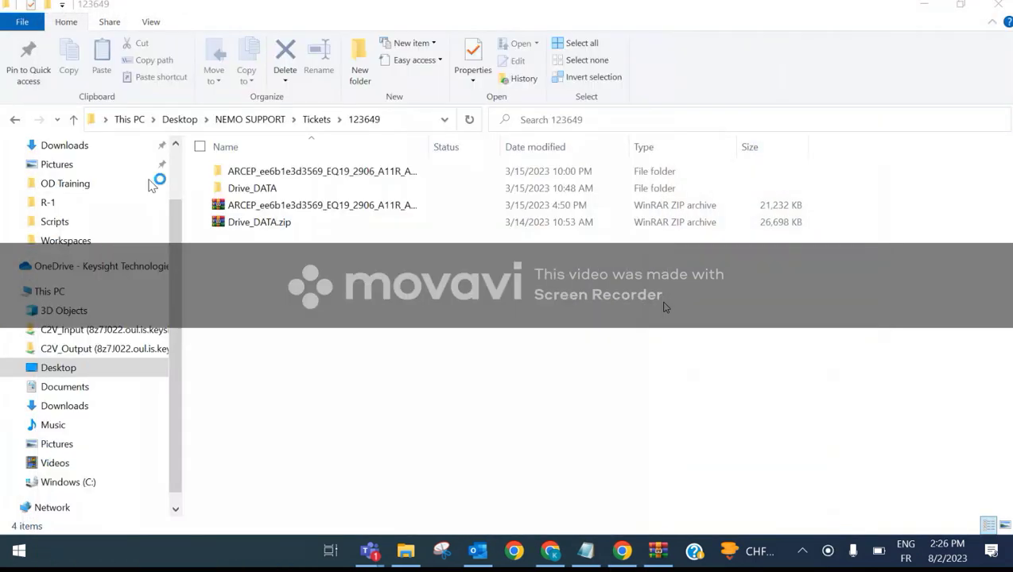
{"action": "left_click", "coordinate": [65, 183]}
{"action": "double_click", "coordinate": [322, 199]}
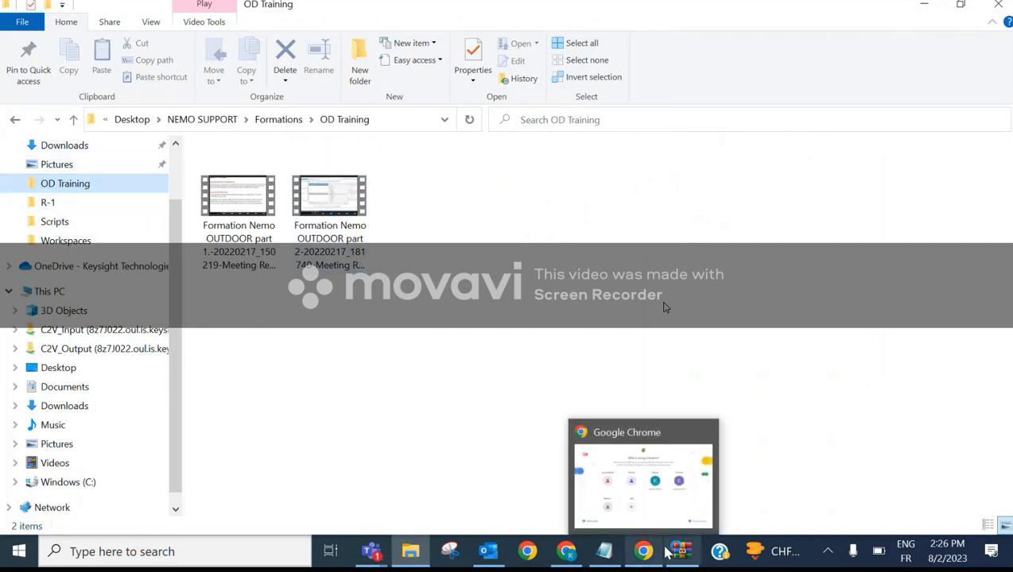
{"action": "mouse_move", "coordinate": [682, 552]}
{"action": "left_click", "coordinate": [757, 439]}
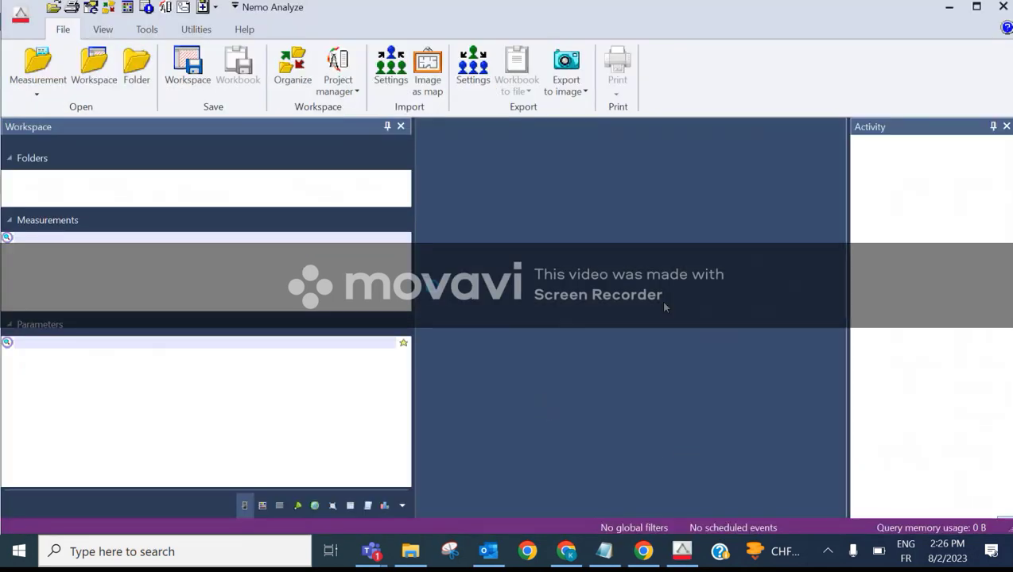
Copy the order and certificate lines from Notepad, then return to the Training Day 3 Teams meeting
{"action": "key", "text": "alt+Tab"}
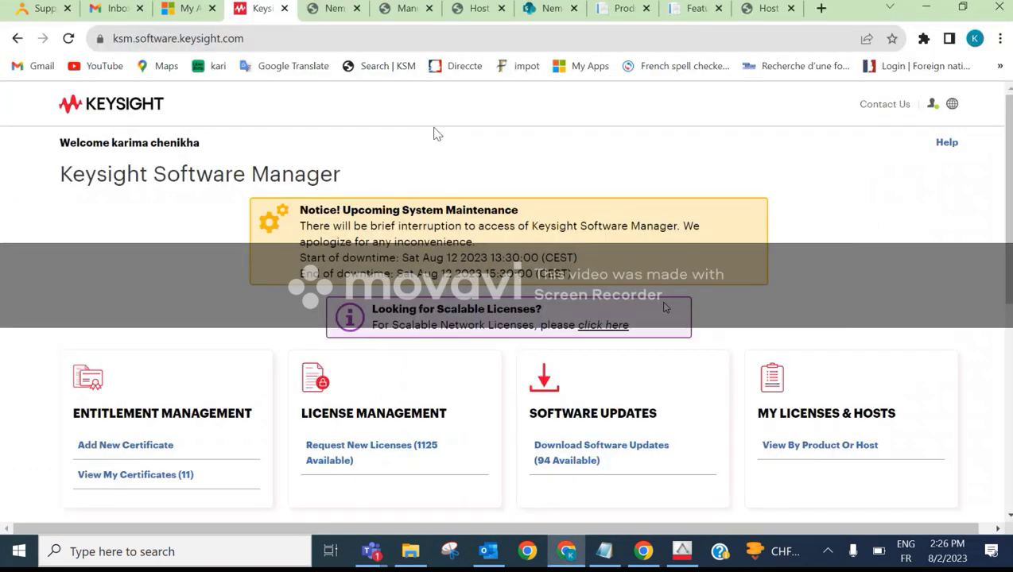
{"action": "left_click", "coordinate": [605, 551]}
{"action": "left_click_drag", "start_coordinate": [279, 289], "coordinate": [41, 240]}
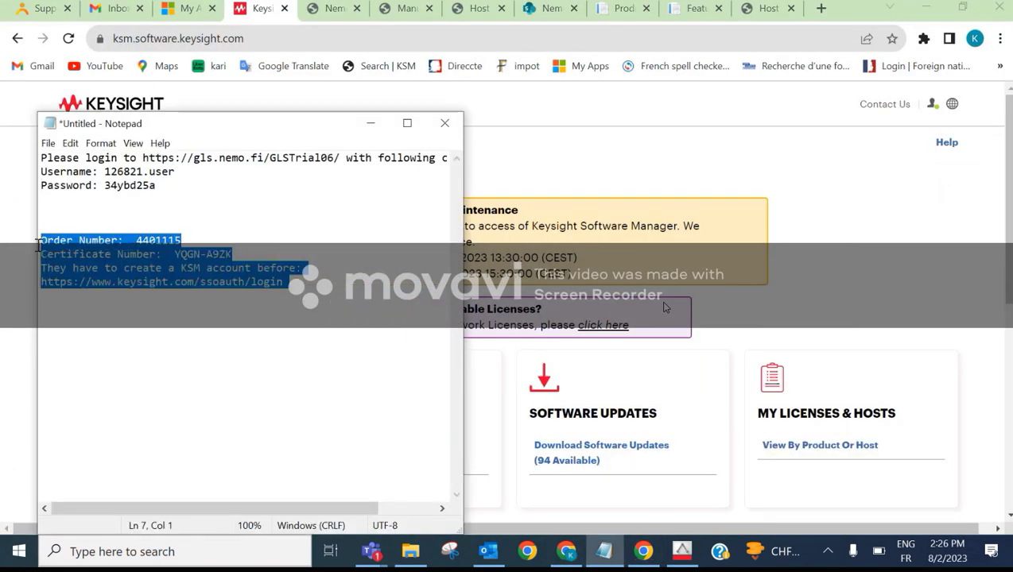
{"action": "right_click", "coordinate": [195, 254]}
{"action": "left_click", "coordinate": [84, 301]}
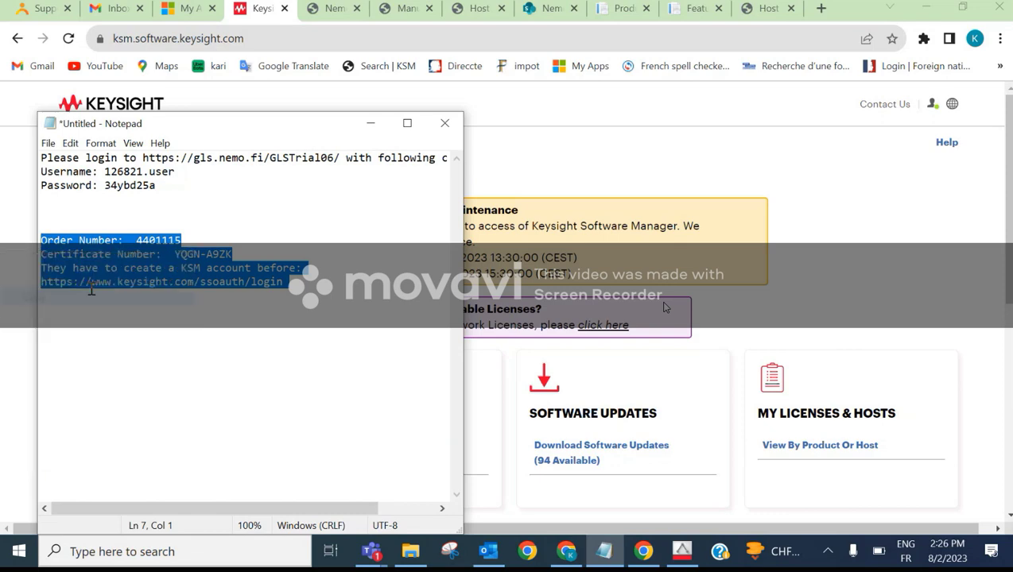
{"action": "left_click", "coordinate": [371, 552]}
{"action": "left_click", "coordinate": [422, 463]}
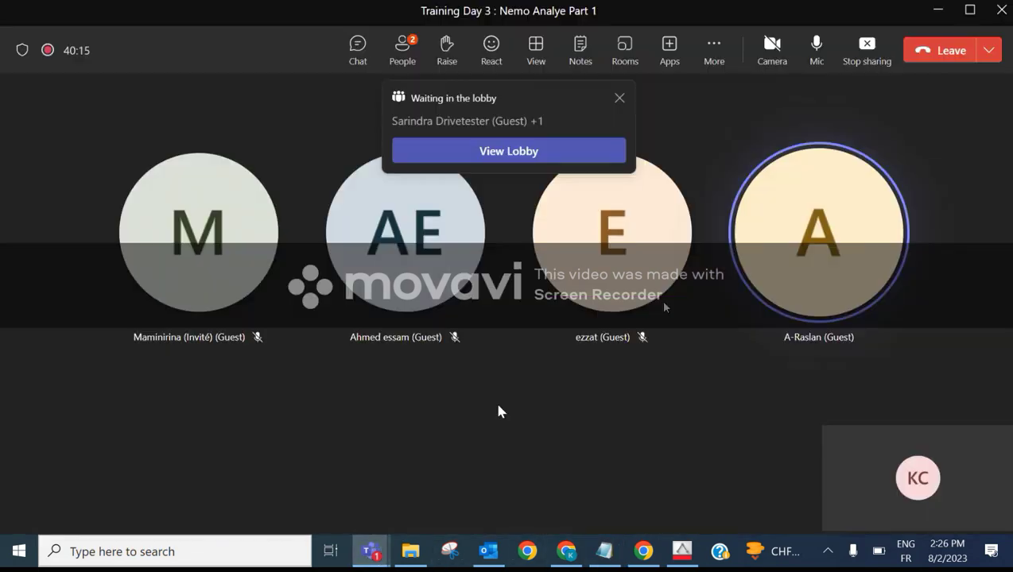
Admit both guests waiting in the Teams meeting lobby
{"action": "left_click", "coordinate": [495, 151]}
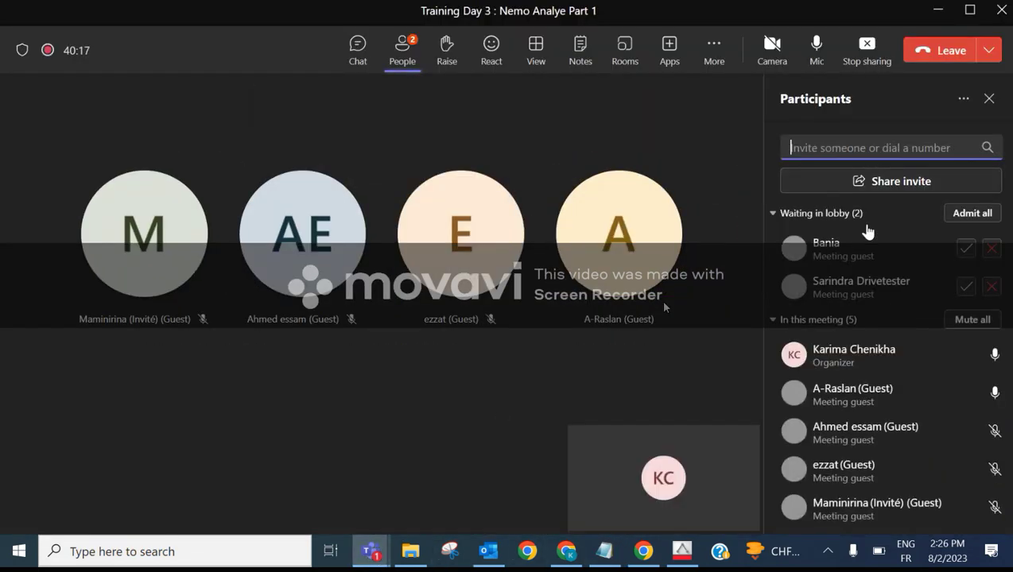
{"action": "left_click", "coordinate": [968, 250]}
{"action": "left_click", "coordinate": [968, 288]}
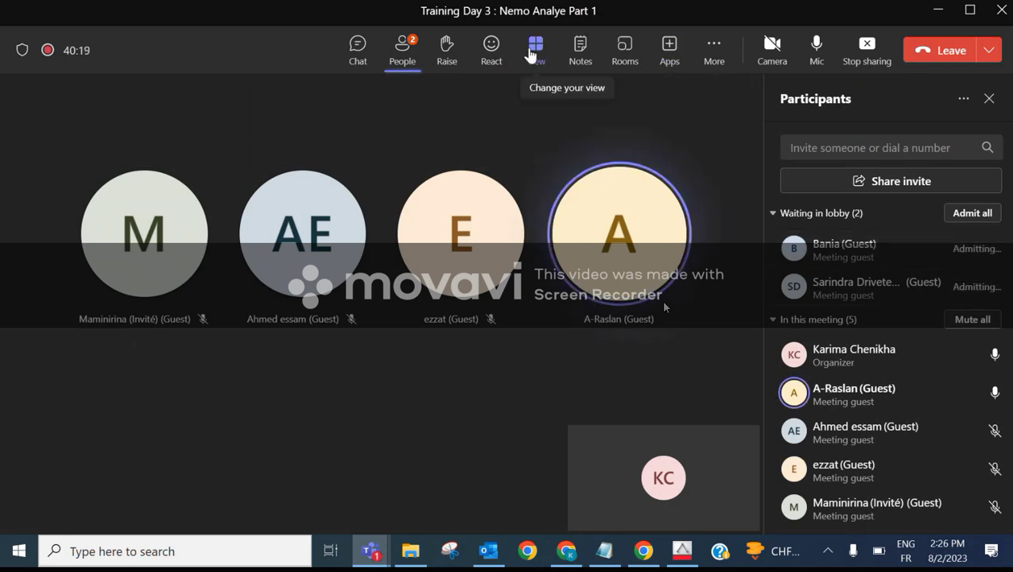
Paste and send the order and certificate details in the meeting chat
{"action": "left_click", "coordinate": [358, 46]}
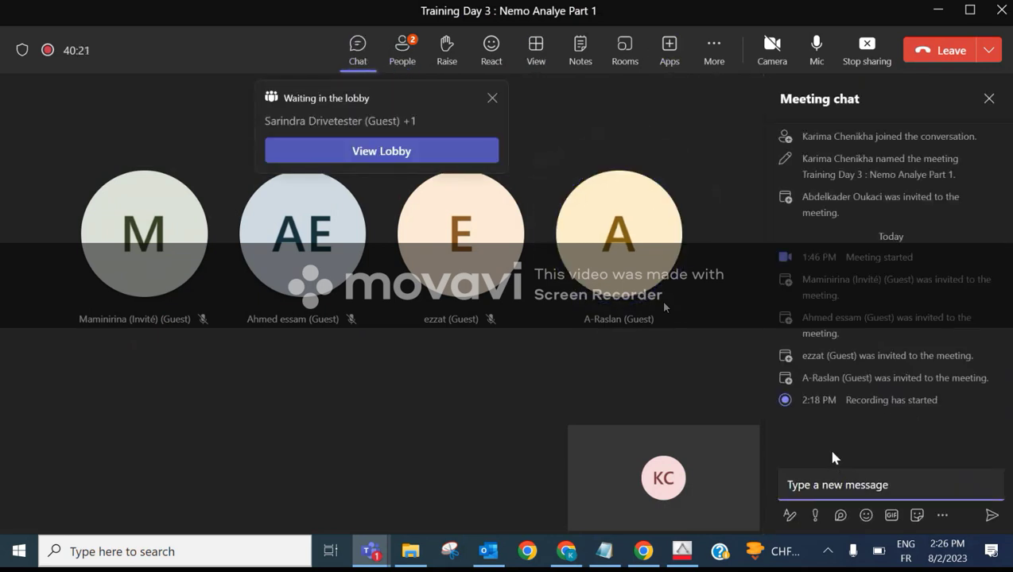
{"action": "key", "text": "ctrl+v"}
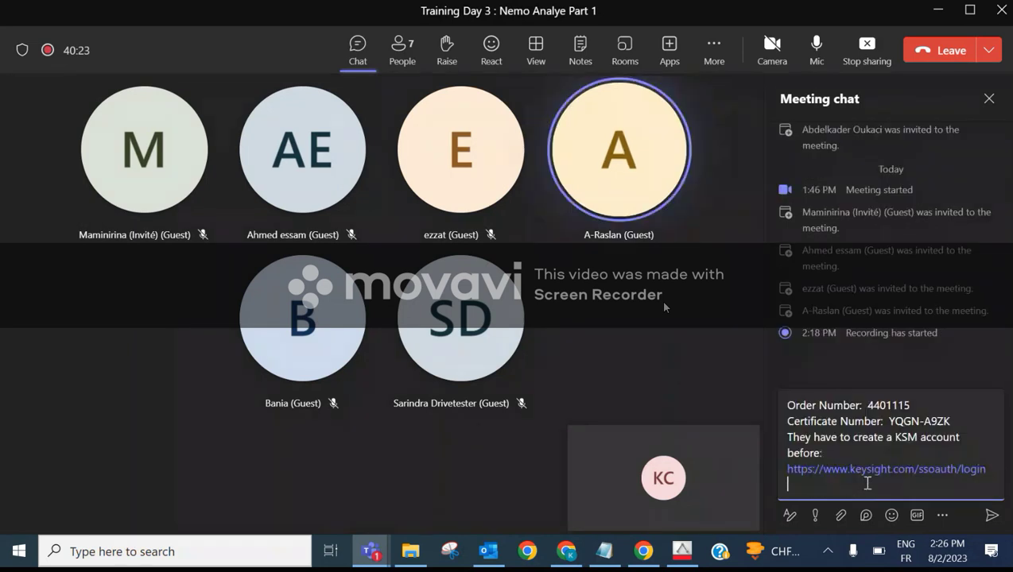
{"action": "key", "text": "Return"}
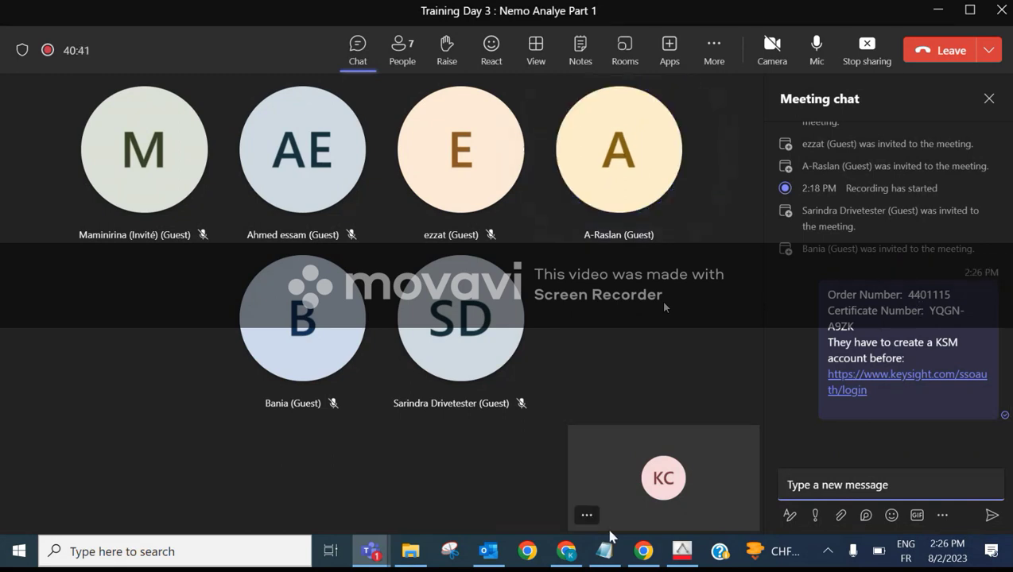
{"action": "mouse_move", "coordinate": [612, 561]}
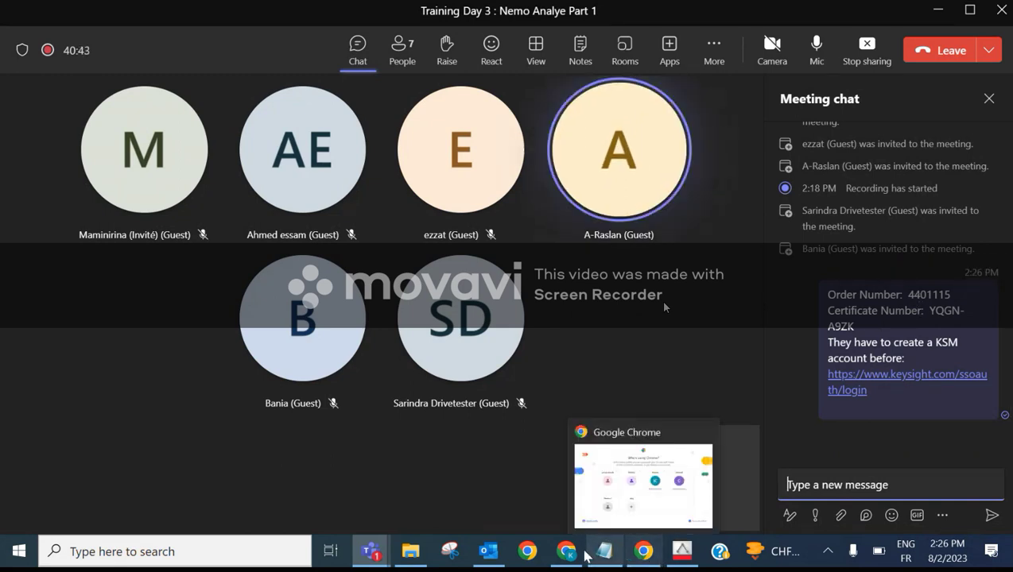
Go to Download Software Updates and open the Nemo Analyze 8.92 update page with its documentation and packages
{"action": "left_click", "coordinate": [545, 458]}
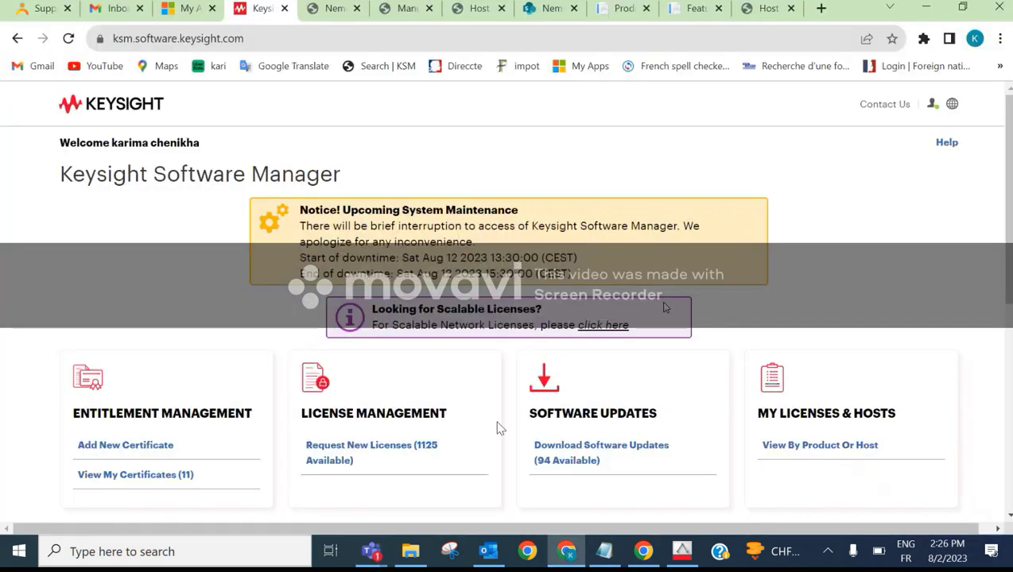
{"action": "left_click", "coordinate": [545, 455]}
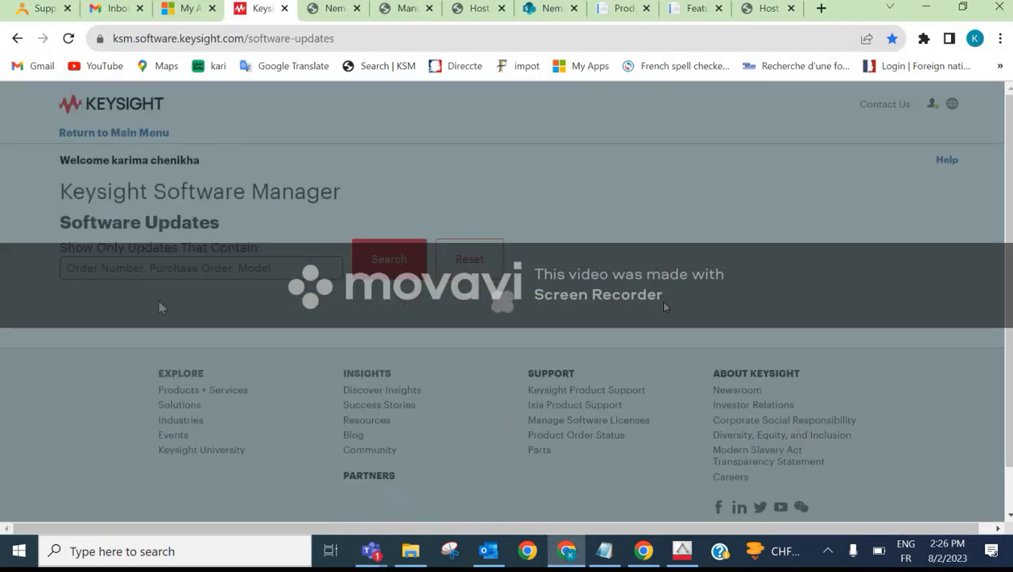
{"action": "scroll", "coordinate": [191, 335], "scroll_direction": "down", "scroll_amount": 1}
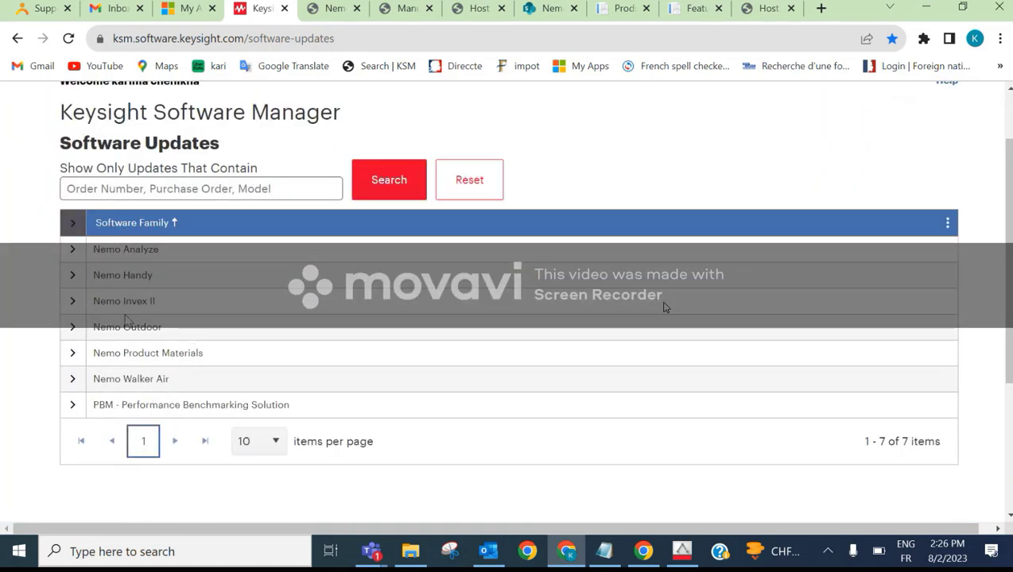
{"action": "left_click", "coordinate": [72, 250]}
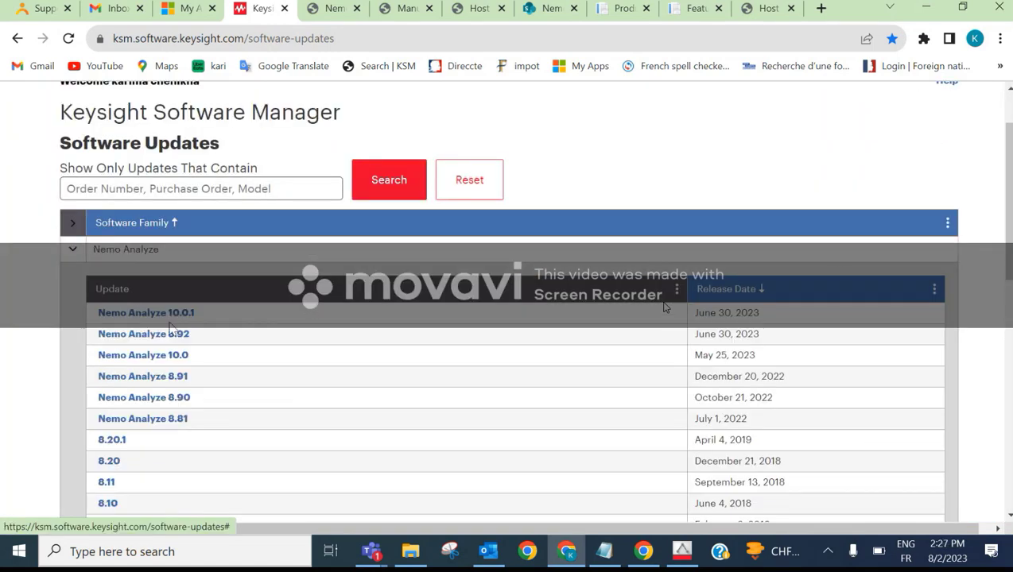
{"action": "scroll", "coordinate": [509, 318], "scroll_direction": "down", "scroll_amount": 2}
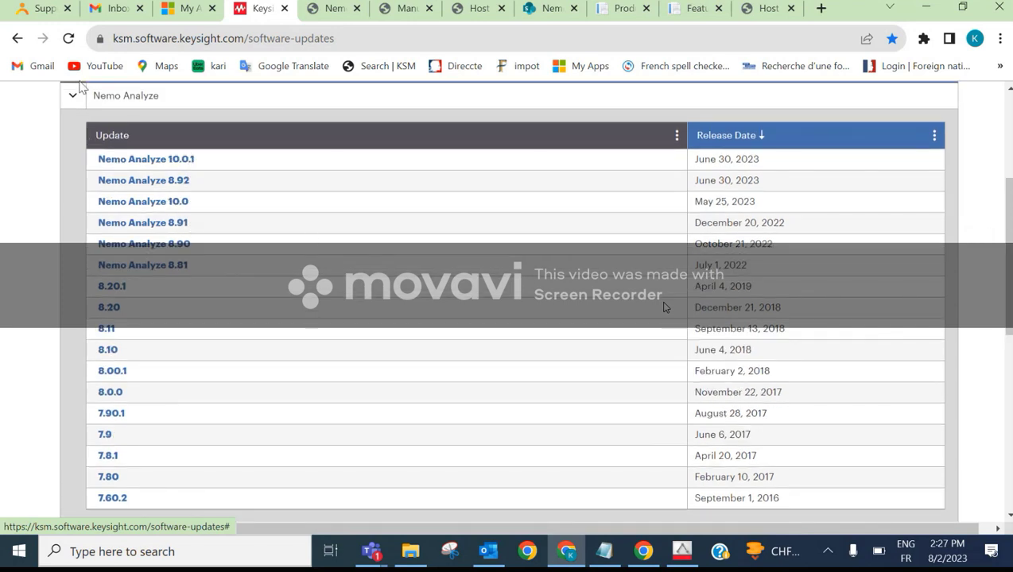
{"action": "left_click", "coordinate": [166, 181]}
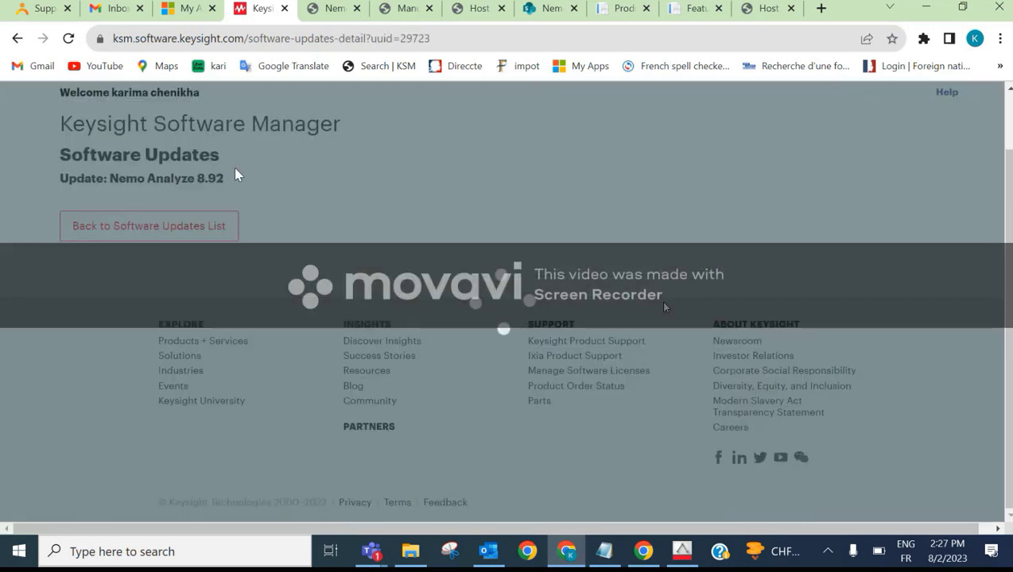
{"action": "scroll", "coordinate": [269, 187], "scroll_direction": "down", "scroll_amount": 5}
{"action": "scroll", "coordinate": [665, 307], "scroll_direction": "up", "scroll_amount": 1}
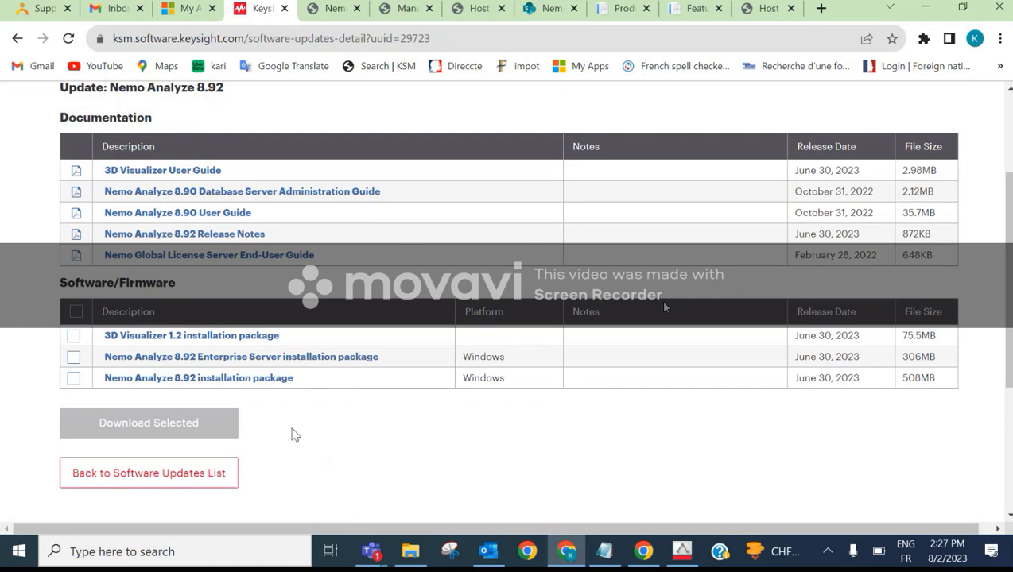
{"action": "scroll", "coordinate": [665, 307], "scroll_direction": "up", "scroll_amount": 1}
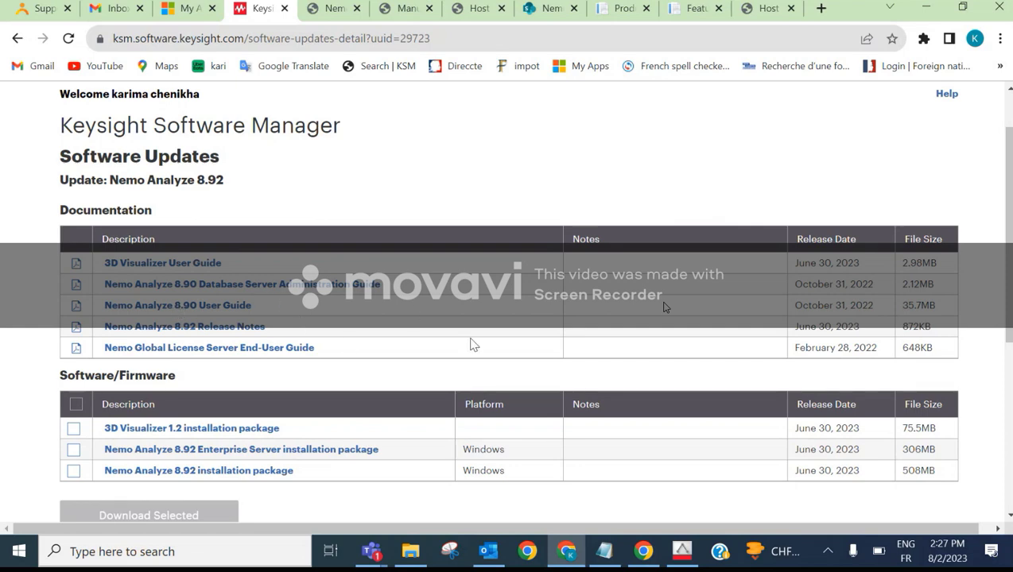
Decline loading the previous workspace and open the Nemo Analyze Manual full-size from Help topics
{"action": "left_click", "coordinate": [677, 553]}
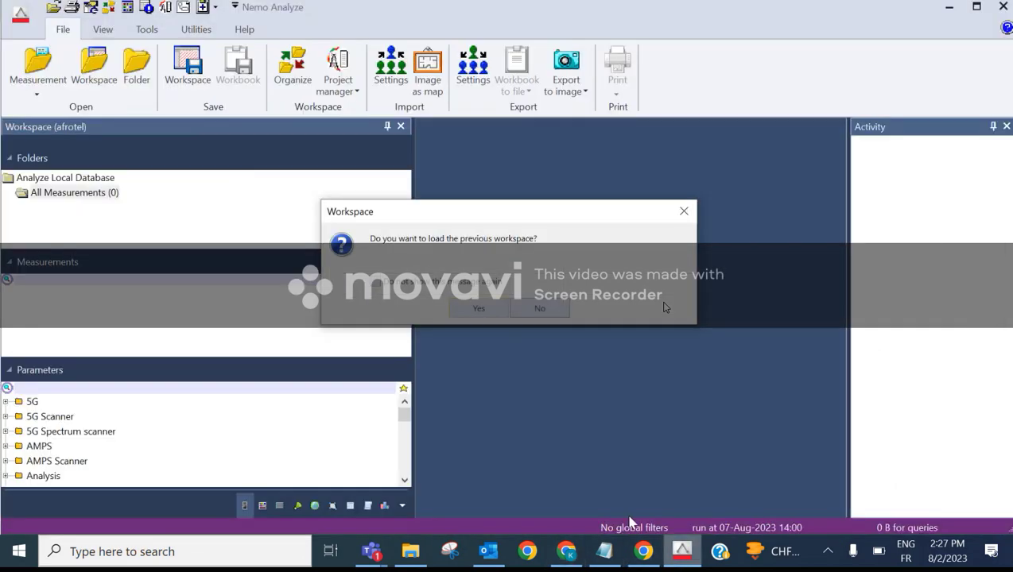
{"action": "key", "text": "Return"}
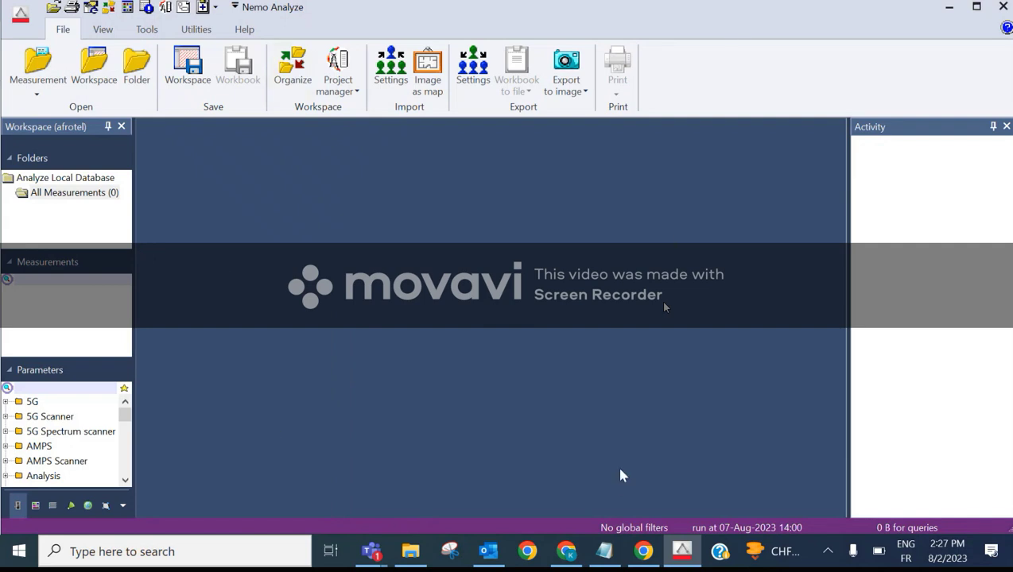
{"action": "left_click", "coordinate": [244, 31]}
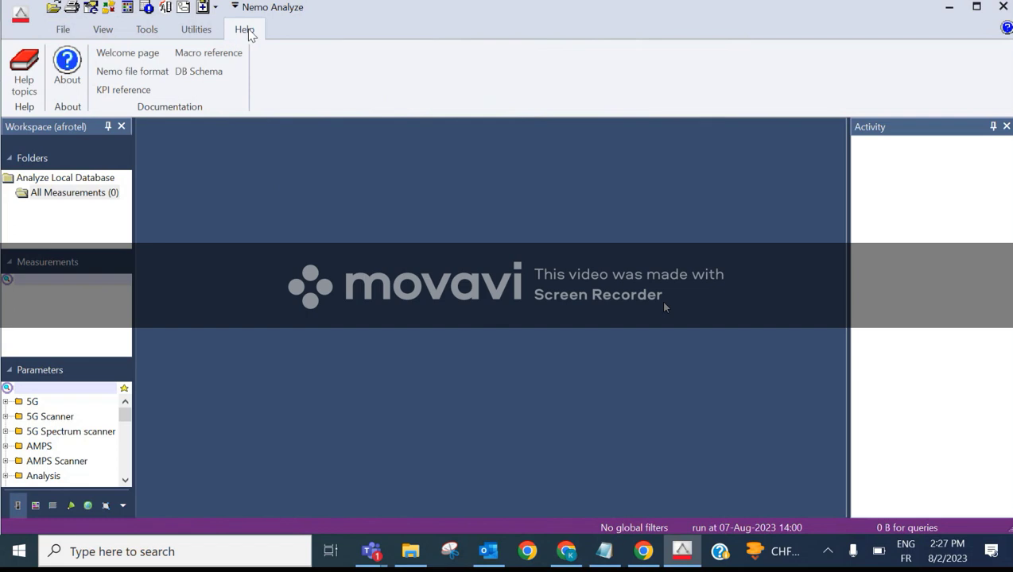
{"action": "left_click", "coordinate": [22, 78]}
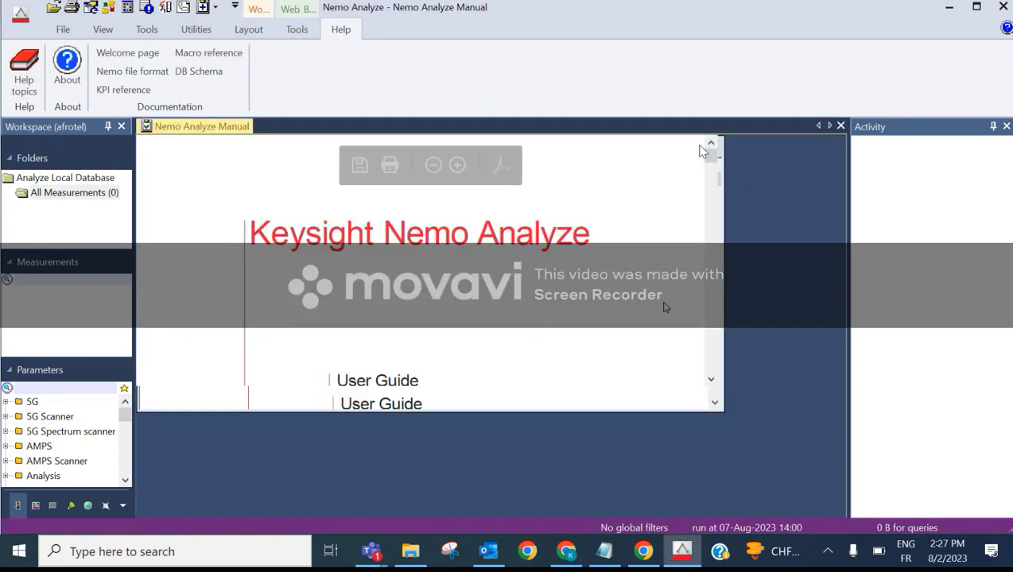
{"action": "left_click", "coordinate": [703, 151]}
Scroll through the manual, then show the About dialog with installed version 8.91
{"action": "scroll", "coordinate": [656, 330], "scroll_direction": "down", "scroll_amount": 1}
{"action": "scroll", "coordinate": [442, 343], "scroll_direction": "down", "scroll_amount": 2}
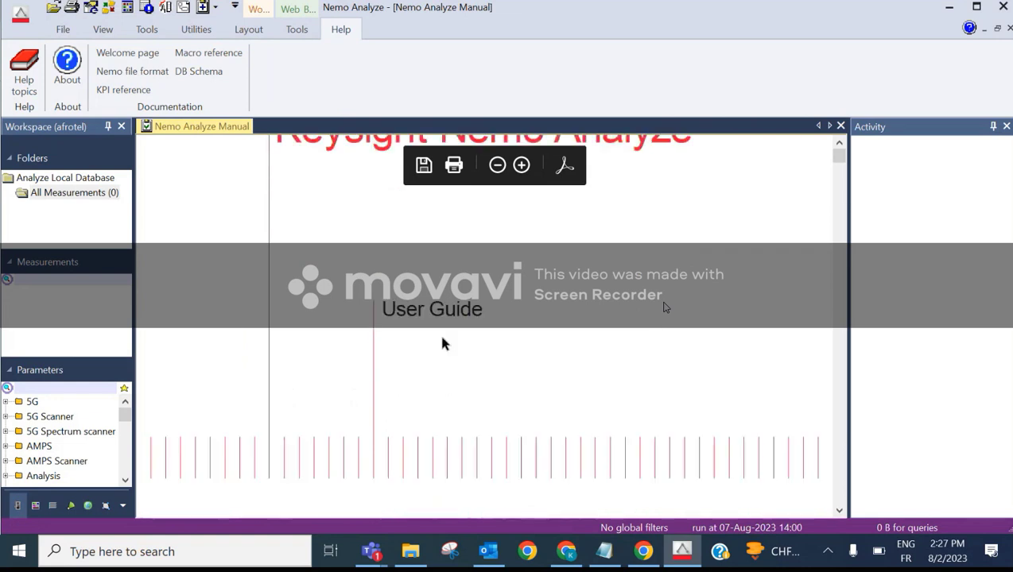
{"action": "scroll", "coordinate": [453, 338], "scroll_direction": "up", "scroll_amount": 2}
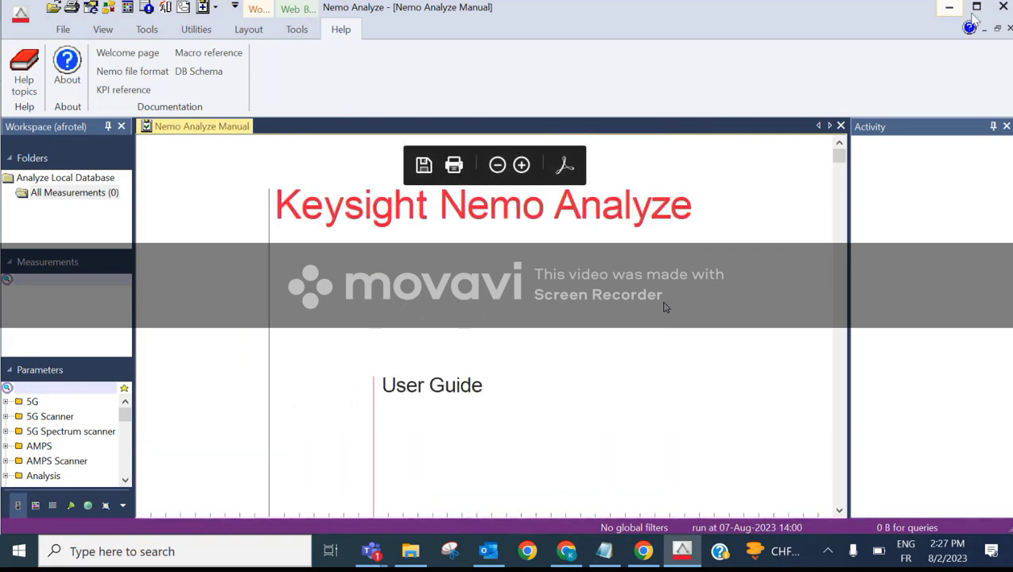
{"action": "left_click", "coordinate": [67, 72]}
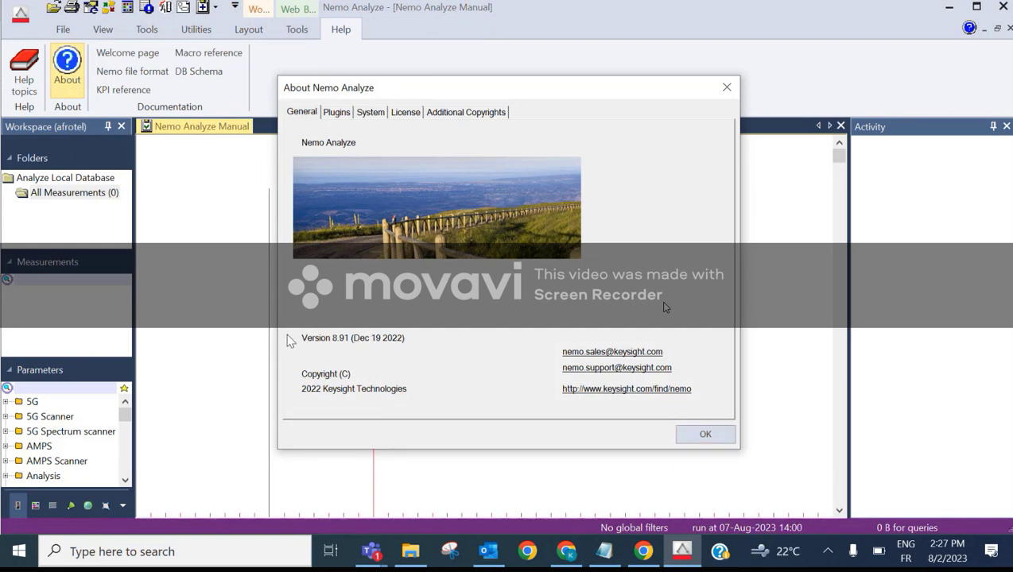
{"action": "left_click", "coordinate": [371, 114]}
{"action": "left_click", "coordinate": [407, 112]}
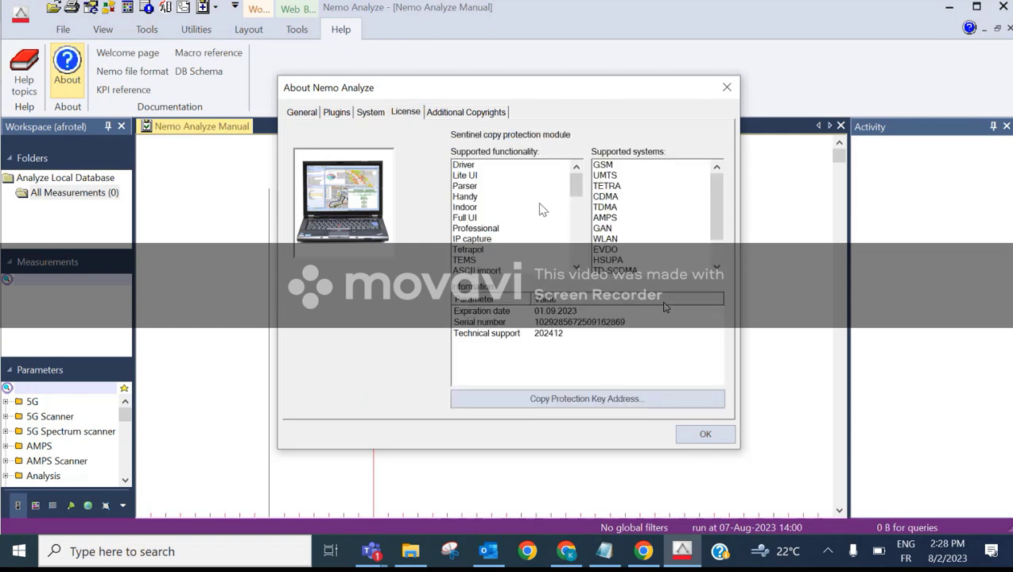
{"action": "left_click", "coordinate": [575, 186]}
{"action": "left_click_drag", "start_coordinate": [576, 186], "coordinate": [724, 176]}
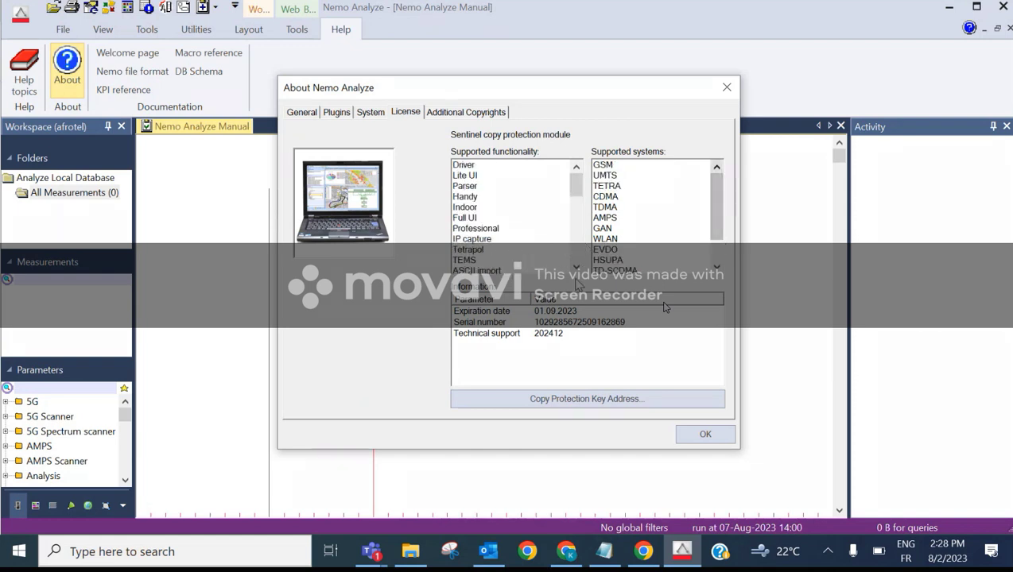
{"action": "left_click", "coordinate": [481, 312]}
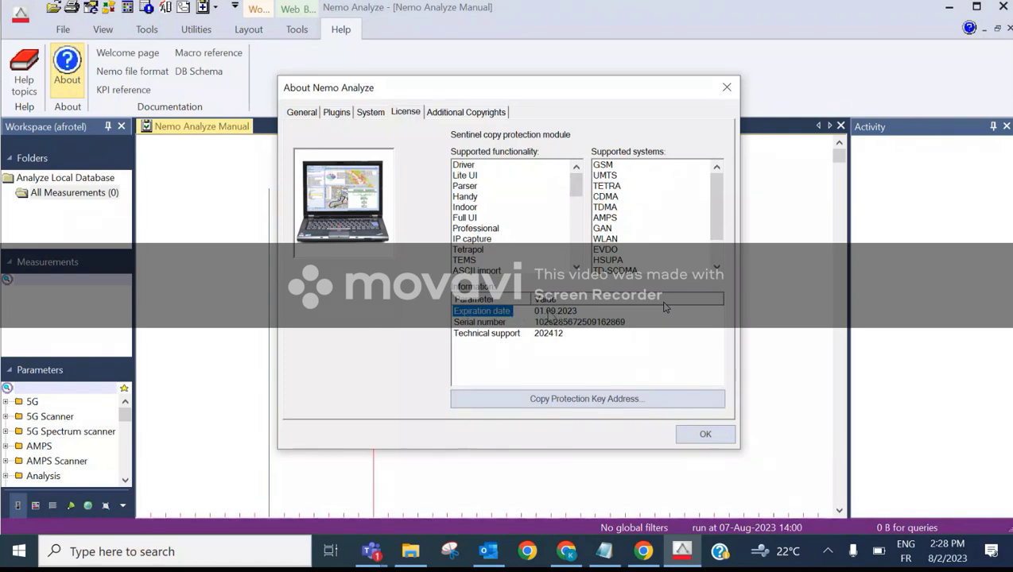
{"action": "left_click", "coordinate": [549, 315]}
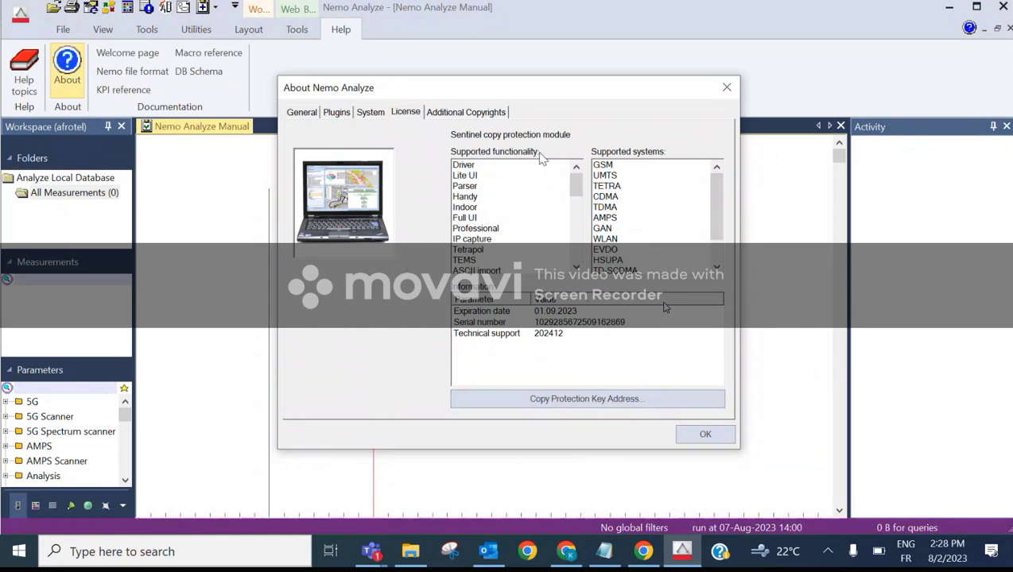
Close the About dialog, widen the Workspace panel, and show the File ribbon commands
{"action": "left_click", "coordinate": [733, 88]}
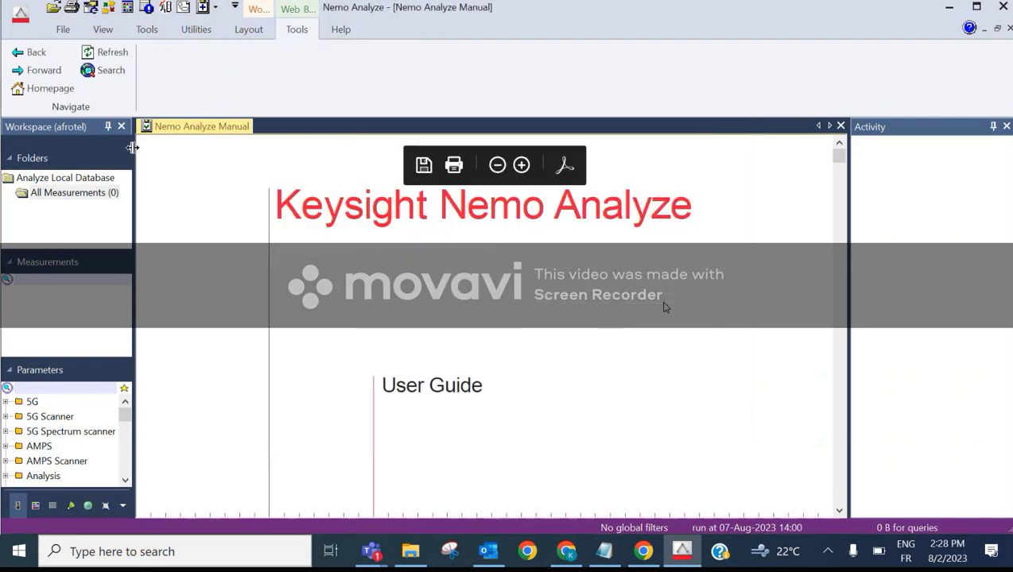
{"action": "left_click_drag", "start_coordinate": [132, 147], "coordinate": [167, 147]}
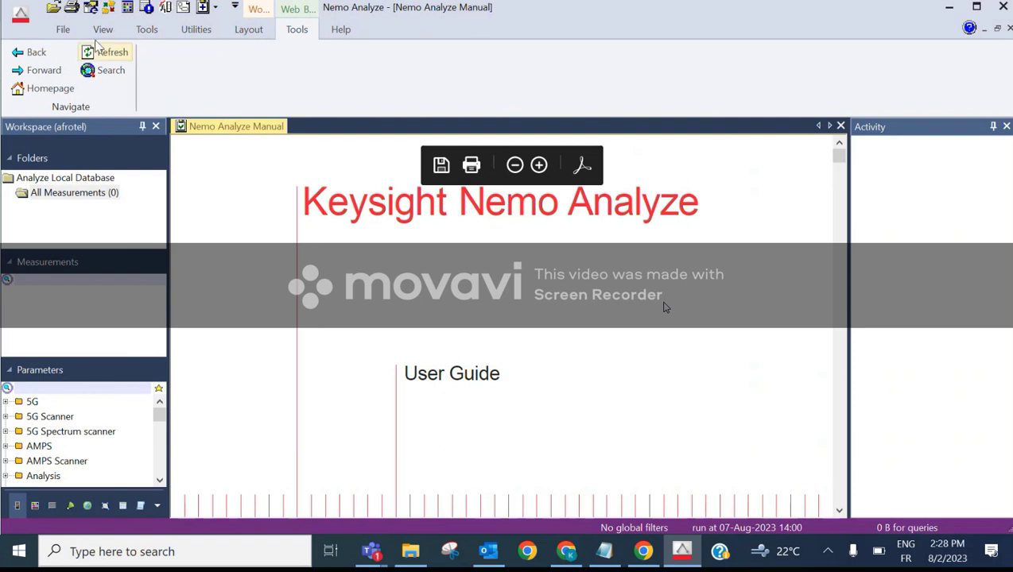
{"action": "left_click", "coordinate": [62, 29]}
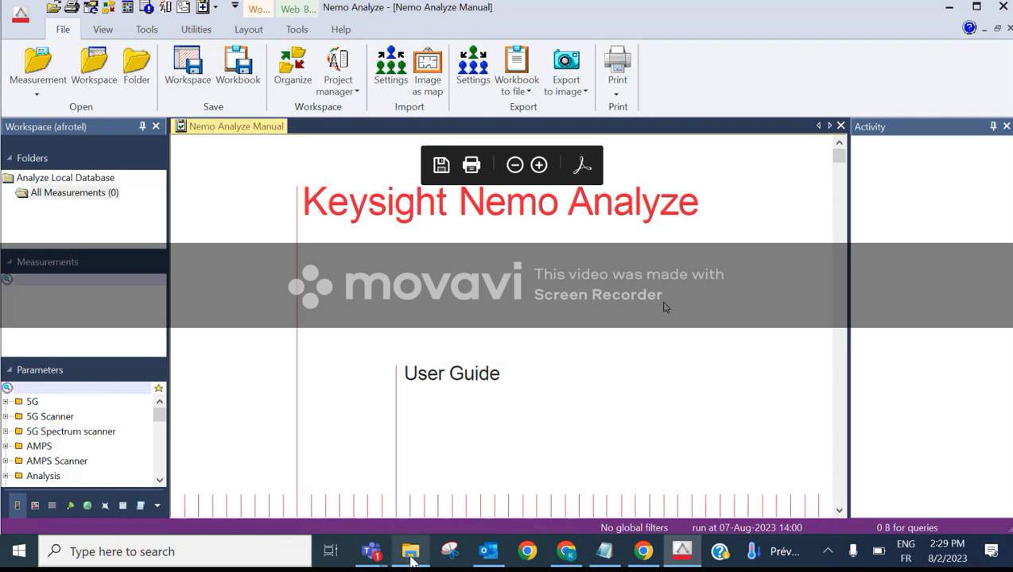
{"action": "mouse_move", "coordinate": [412, 561]}
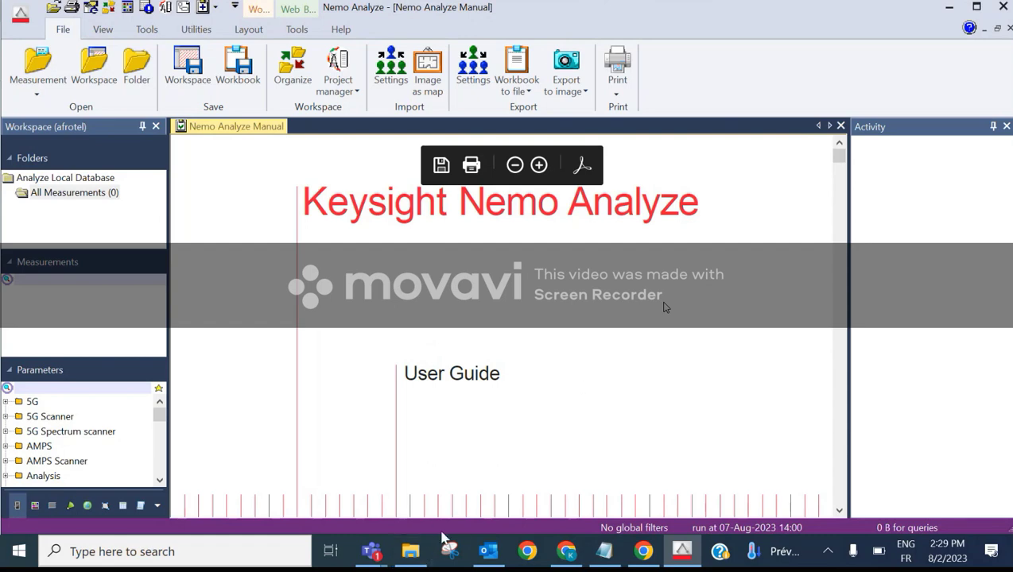
{"action": "mouse_move", "coordinate": [371, 552]}
{"action": "left_click", "coordinate": [467, 433]}
{"action": "left_click", "coordinate": [471, 155]}
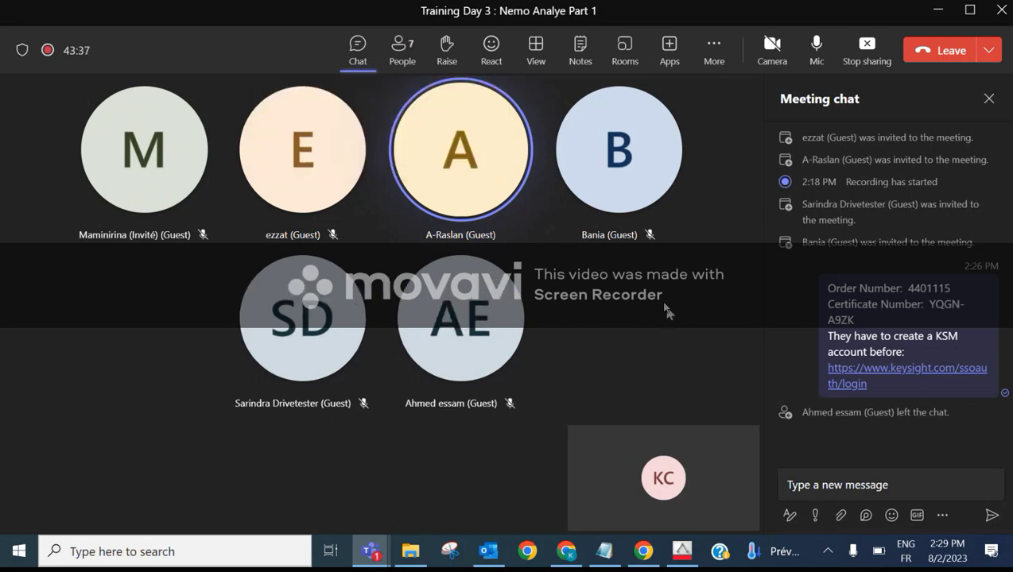
{"action": "left_click", "coordinate": [946, 12]}
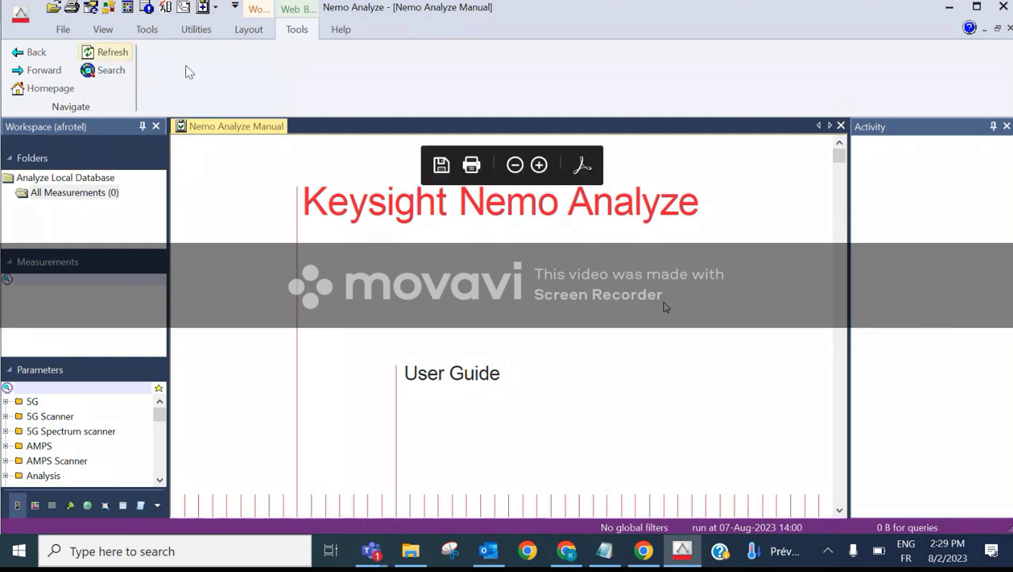
Start File > Measurement > Open Measurement and set the file filter to All files (*.*)
{"action": "left_click", "coordinate": [63, 30]}
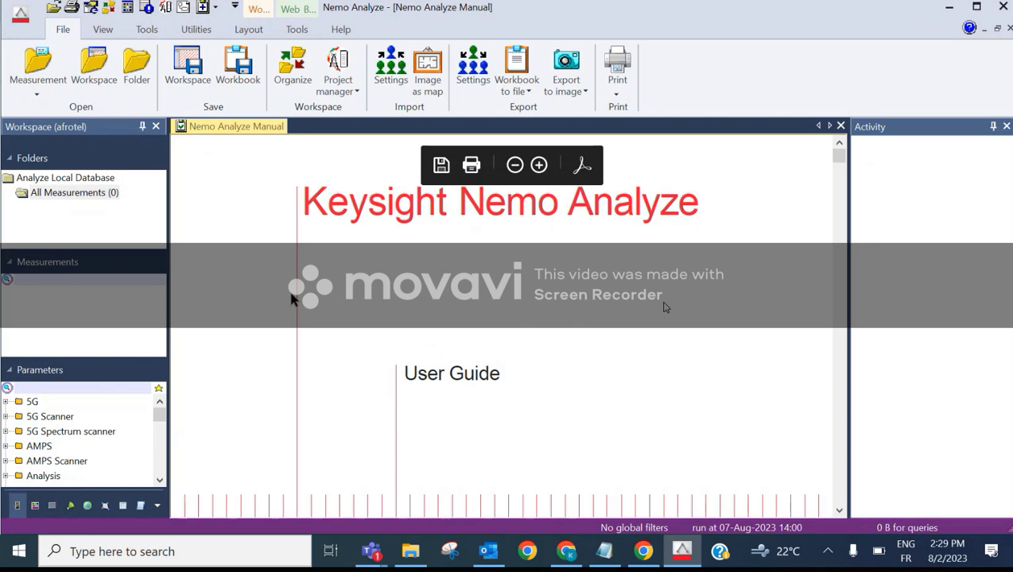
{"action": "left_click", "coordinate": [45, 95]}
{"action": "left_click", "coordinate": [131, 109]}
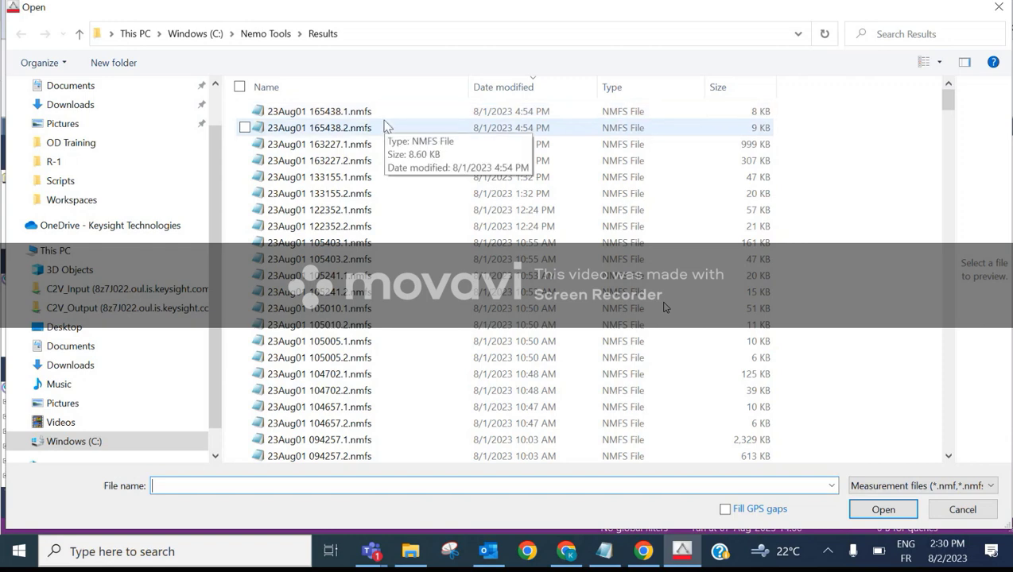
{"action": "left_click", "coordinate": [907, 486]}
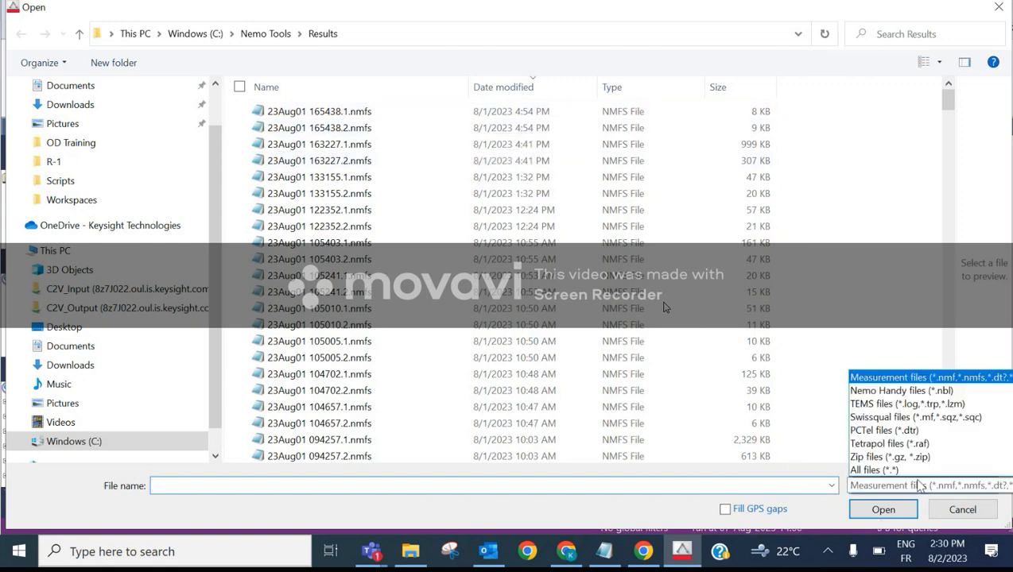
{"action": "left_click", "coordinate": [918, 467]}
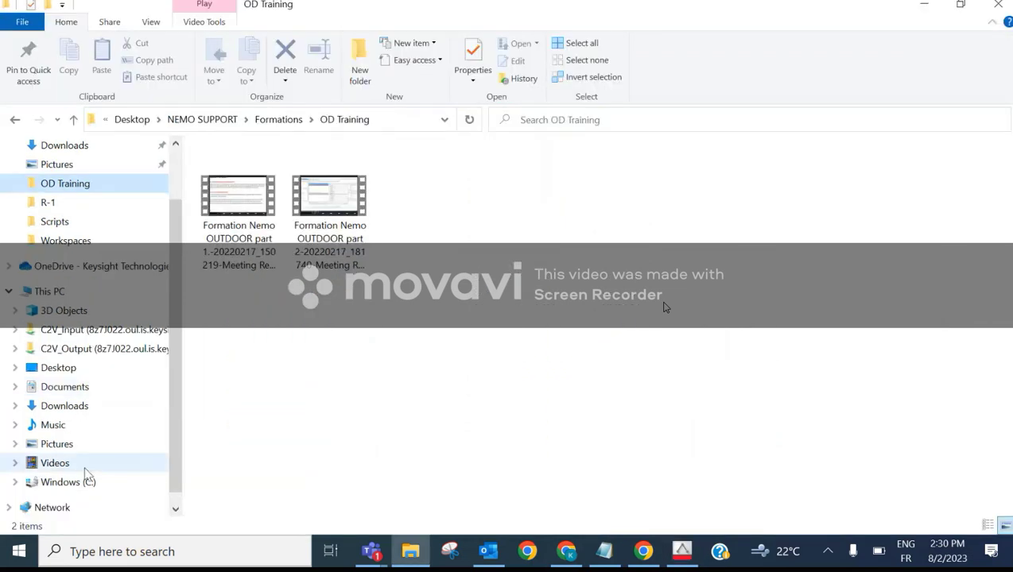
Browse to C:\Nemo Tools\Results and open 23Aug01 165543.zip in WinRAR, dismissing the trial notice
{"action": "left_click", "coordinate": [86, 475]}
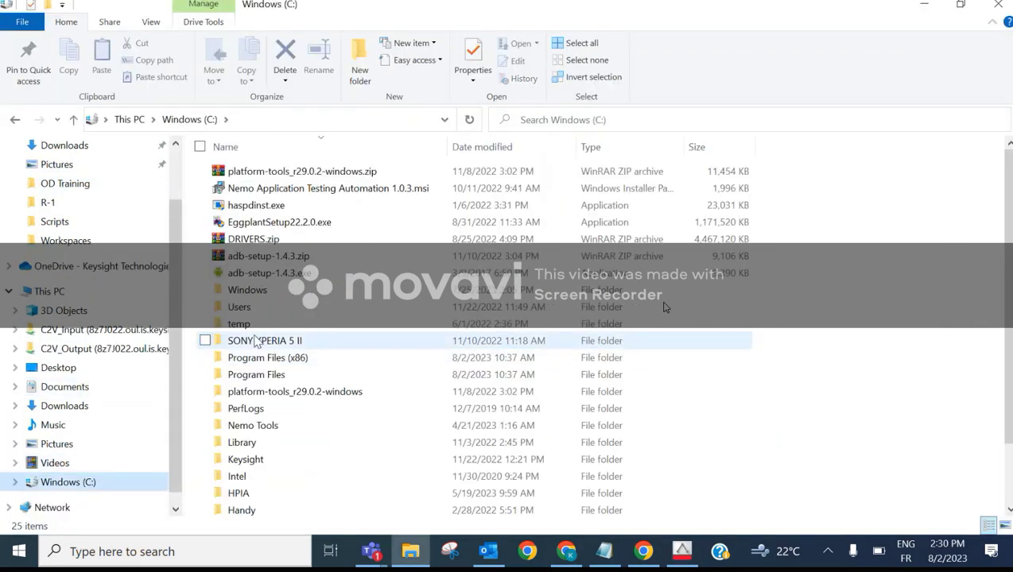
{"action": "scroll", "coordinate": [253, 493], "scroll_direction": "down", "scroll_amount": 2}
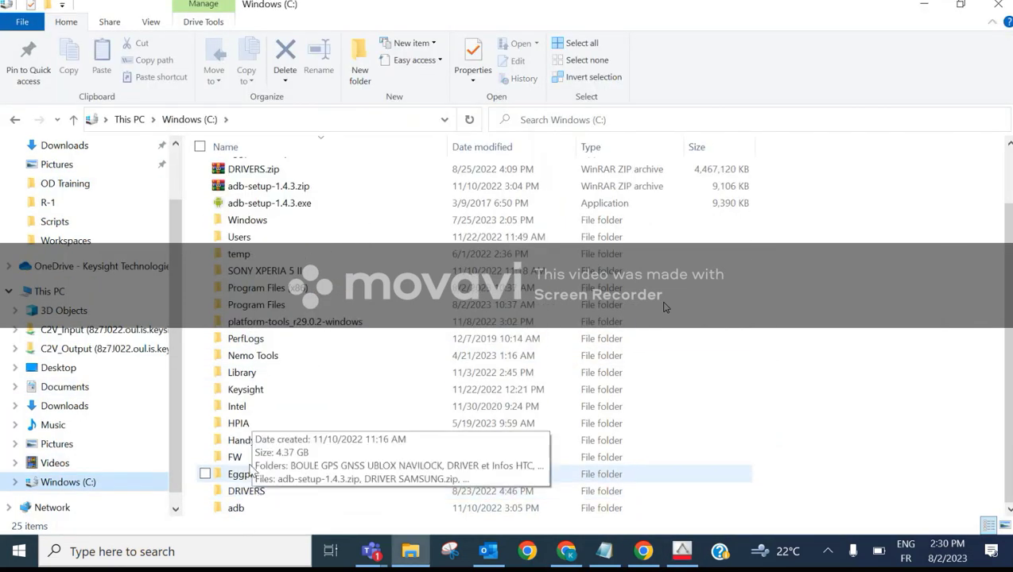
{"action": "double_click", "coordinate": [253, 355]}
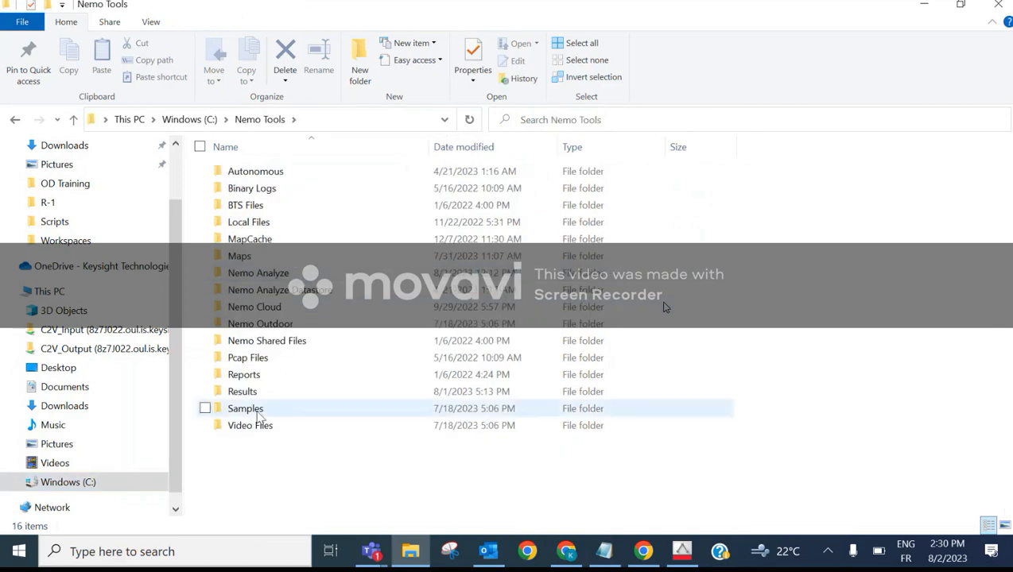
{"action": "double_click", "coordinate": [255, 391]}
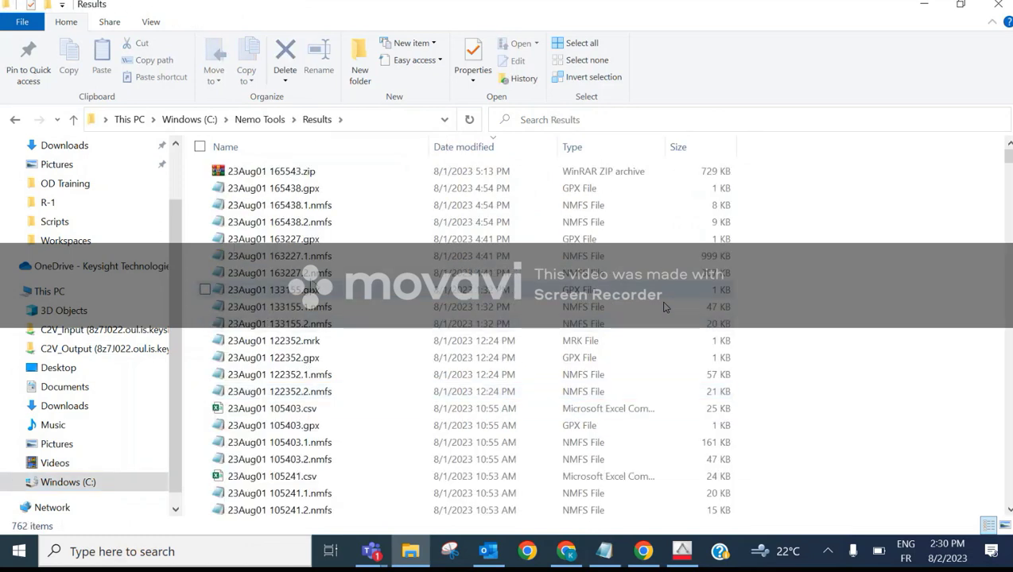
{"action": "left_click", "coordinate": [205, 223]}
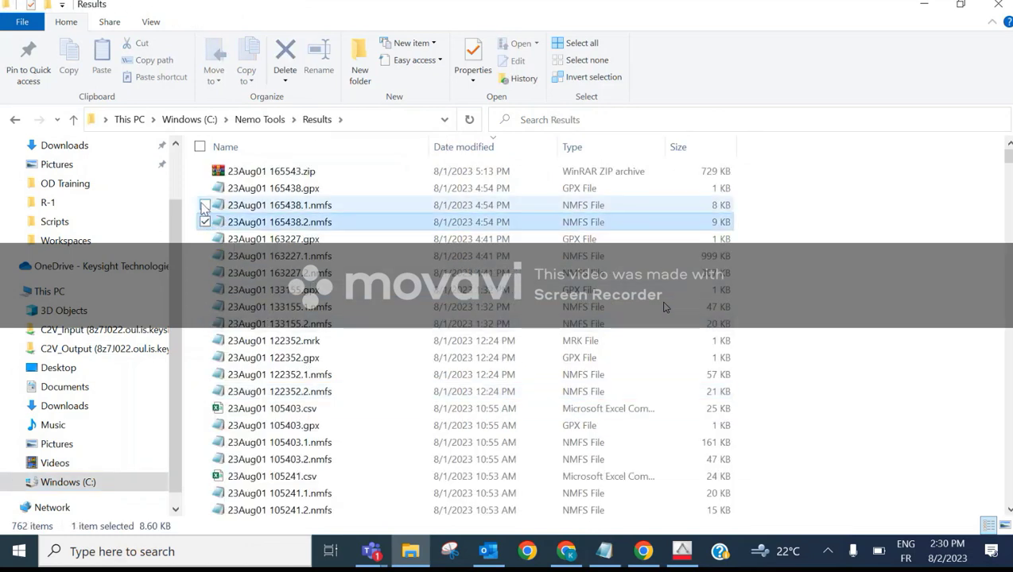
{"action": "left_click_drag", "start_coordinate": [205, 196], "coordinate": [206, 191]}
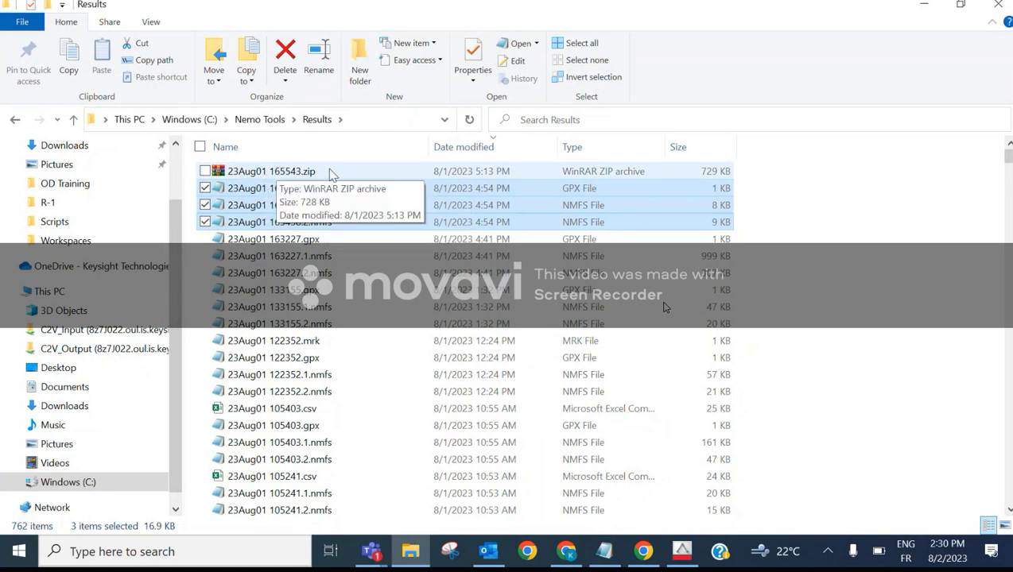
{"action": "double_click", "coordinate": [328, 169]}
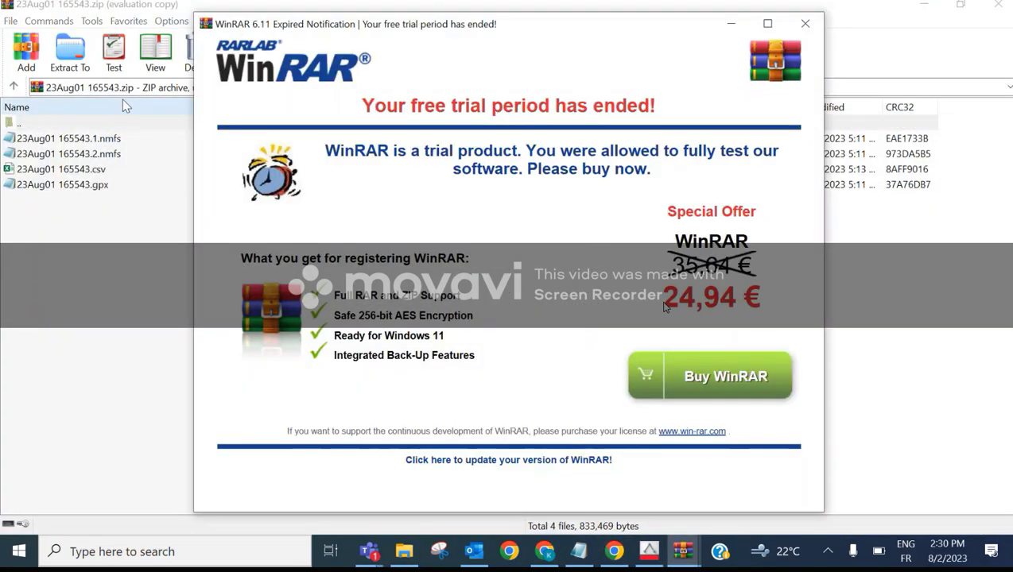
{"action": "key", "text": "Escape"}
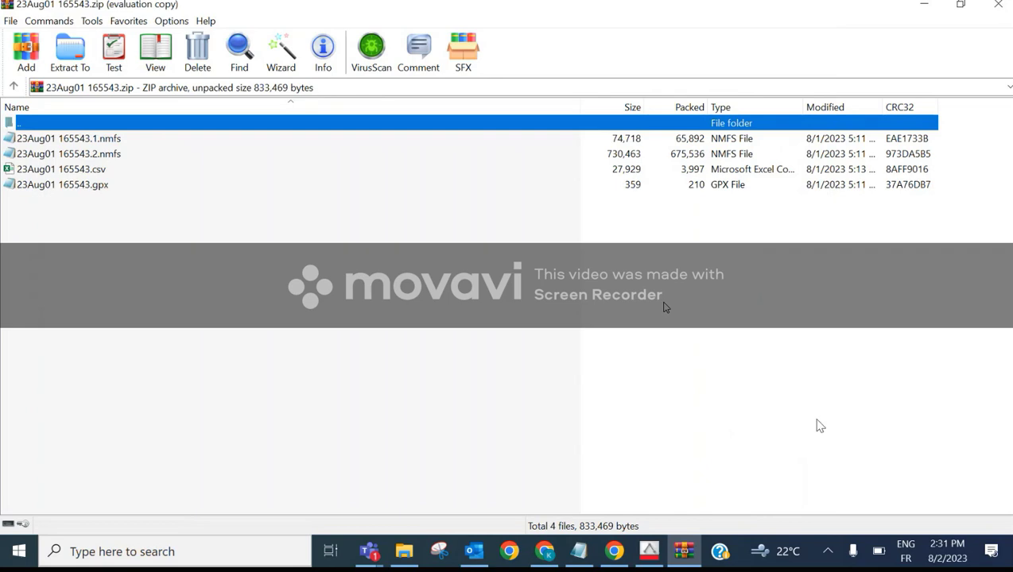
Load 23Aug01 165543.zip through the Open dialog with All files (*.*) and check its loading progress
{"action": "left_click", "coordinate": [650, 553]}
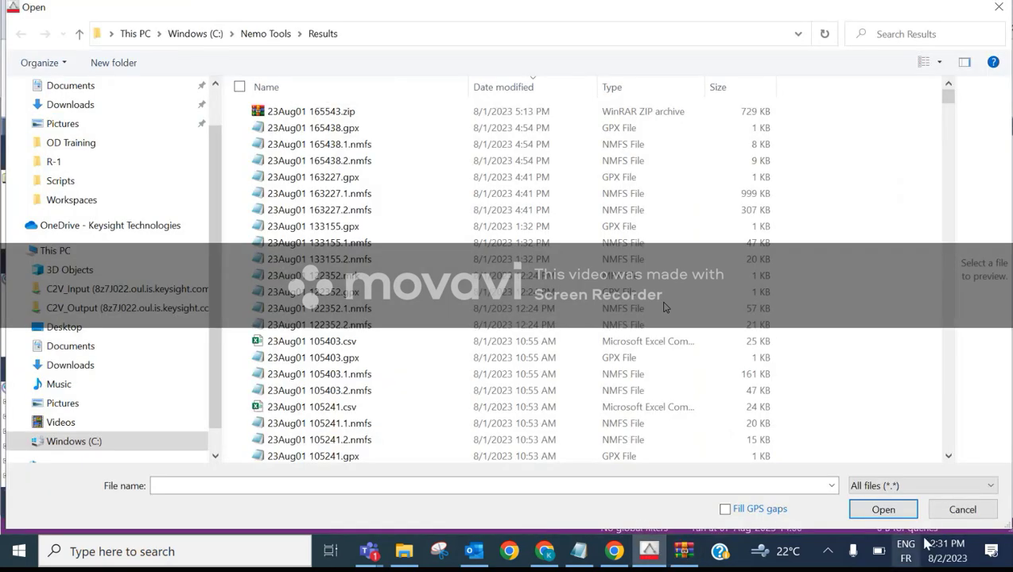
{"action": "left_click", "coordinate": [882, 486]}
{"action": "left_click", "coordinate": [874, 478]}
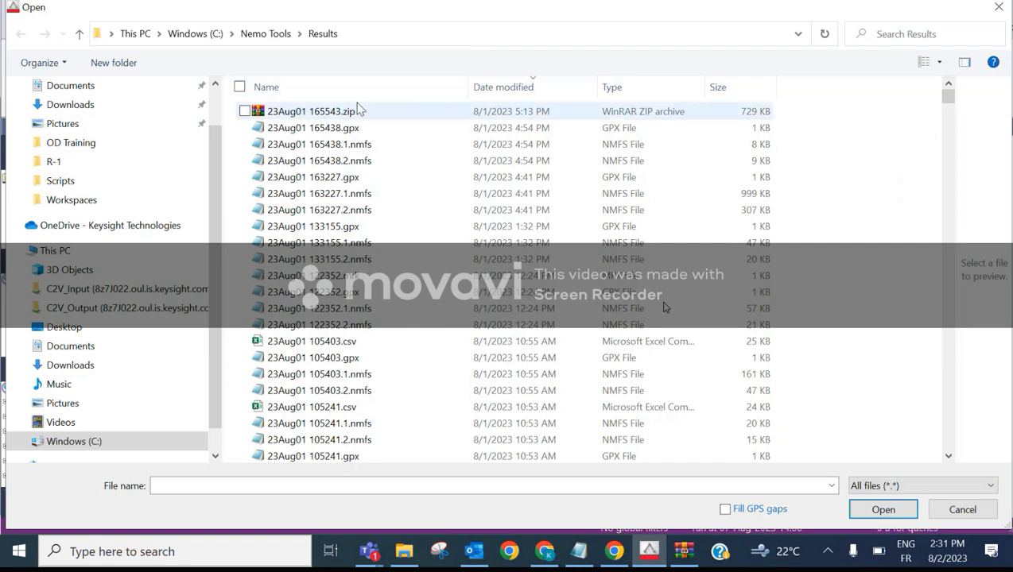
{"action": "double_click", "coordinate": [303, 113]}
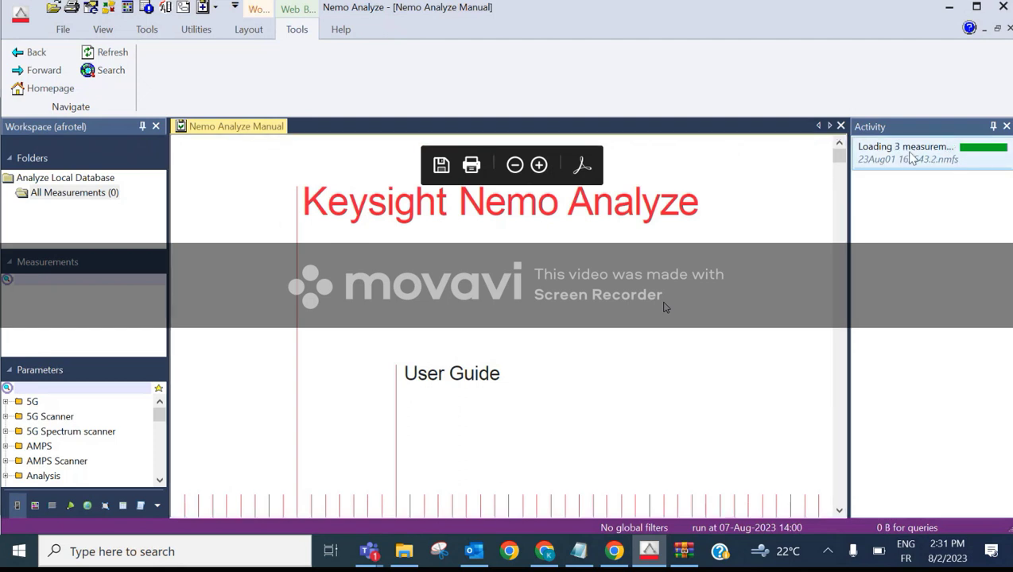
{"action": "left_click", "coordinate": [911, 163]}
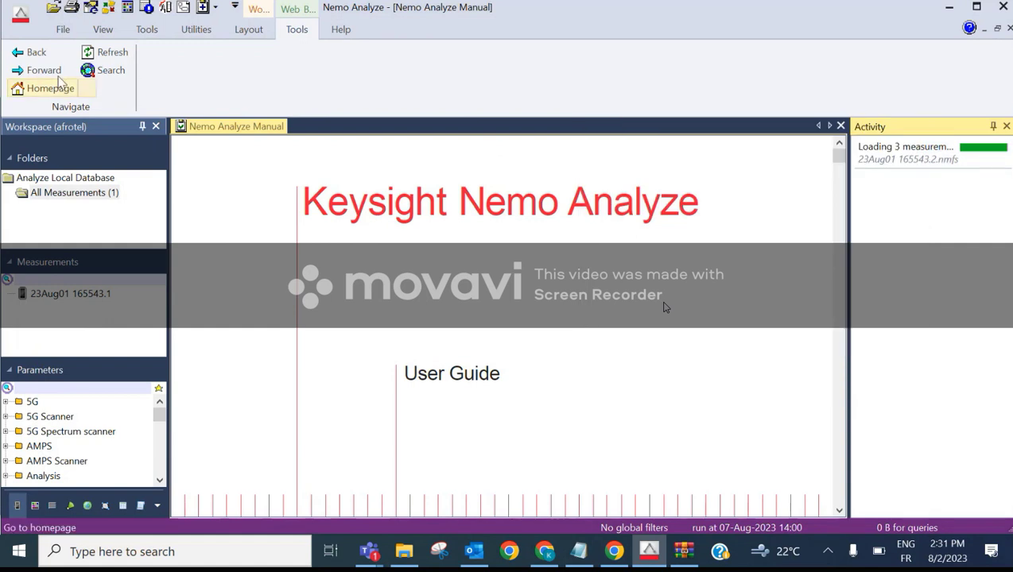
{"action": "left_click", "coordinate": [63, 29]}
{"action": "left_click", "coordinate": [36, 83]}
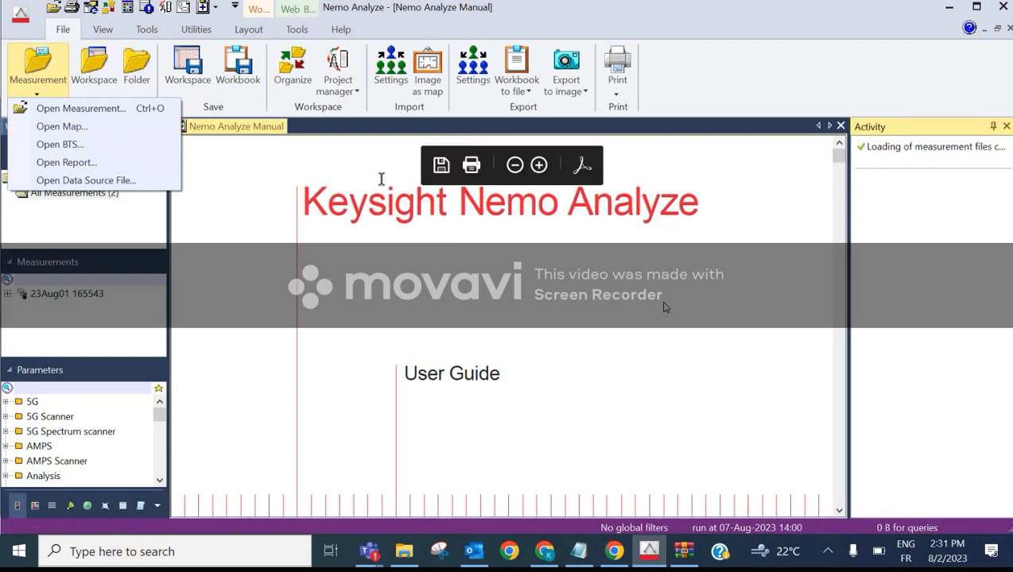
Open the 120186 measurement folder and close the Set Active BTS Files prompt
{"action": "left_click", "coordinate": [368, 125]}
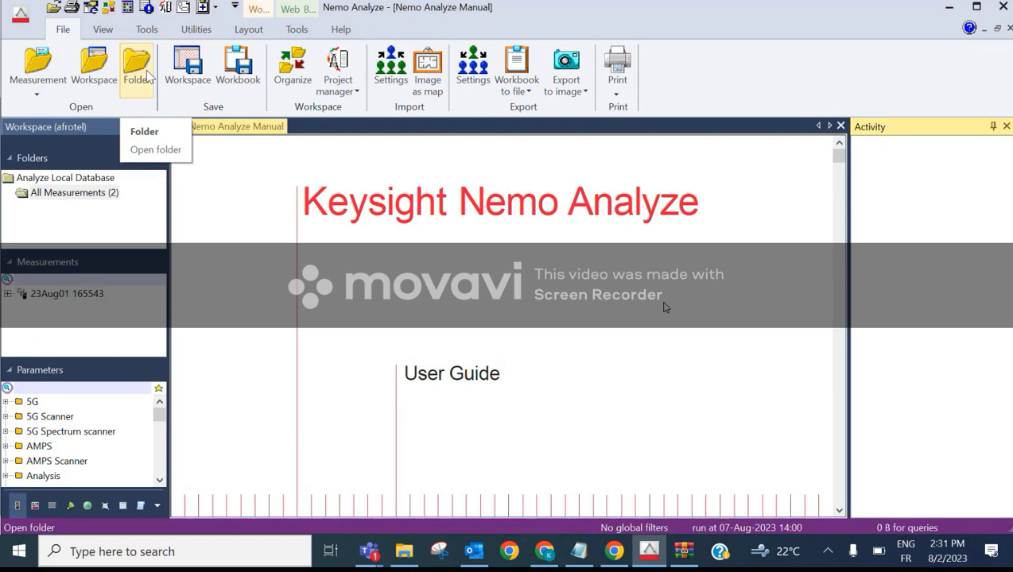
{"action": "left_click", "coordinate": [38, 87]}
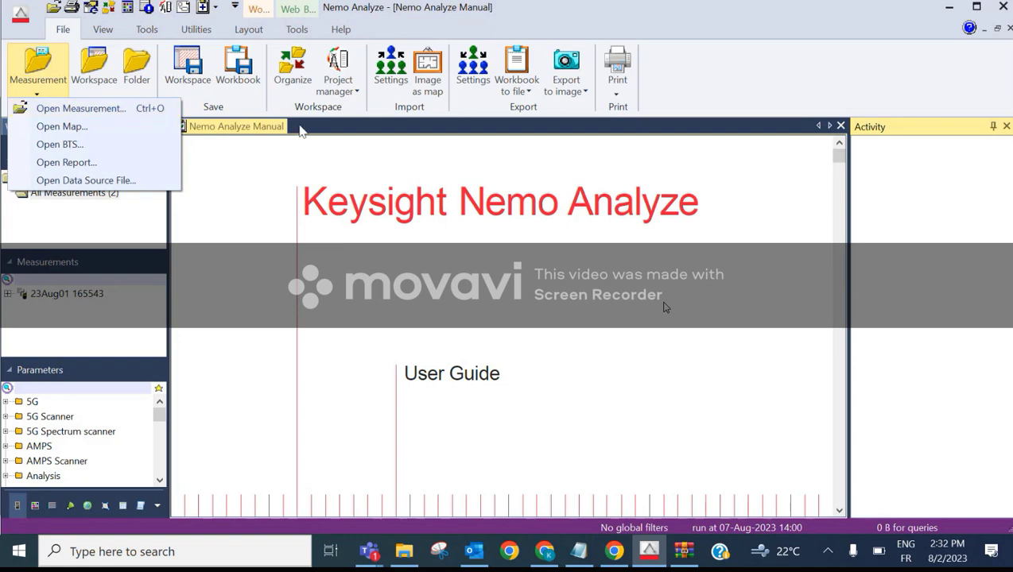
{"action": "mouse_move", "coordinate": [335, 143]}
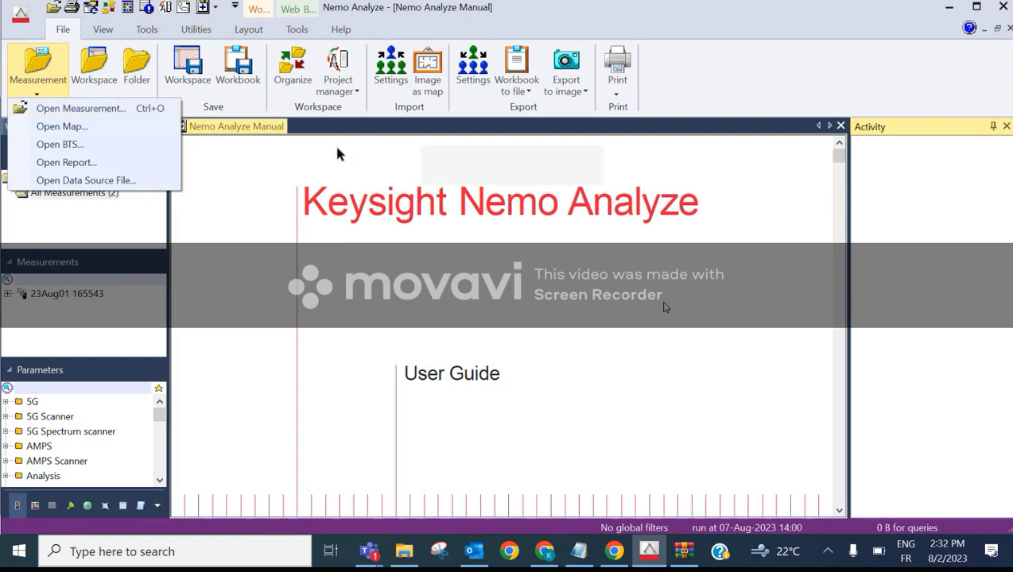
{"action": "left_click", "coordinate": [375, 130]}
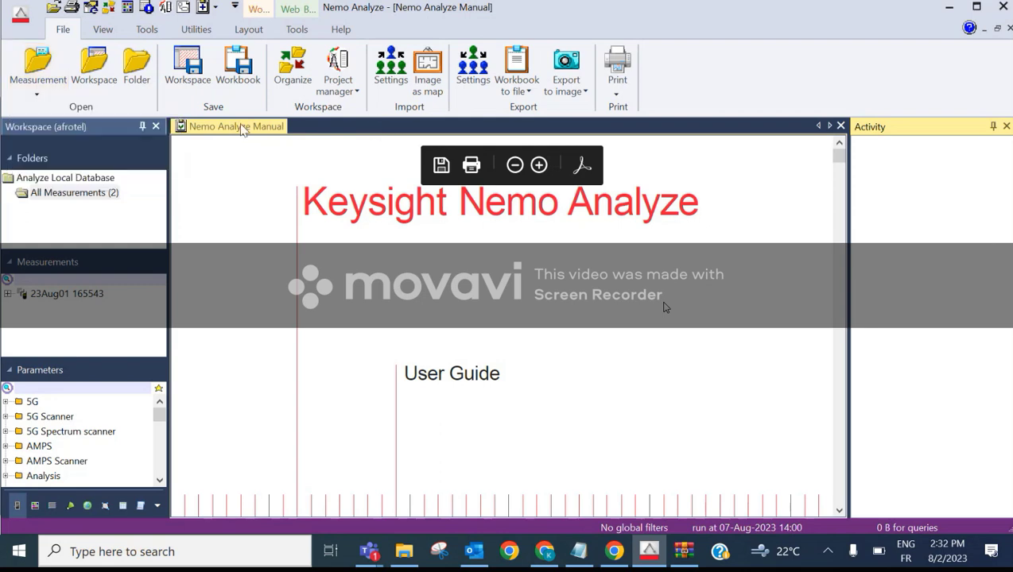
{"action": "left_click", "coordinate": [129, 78]}
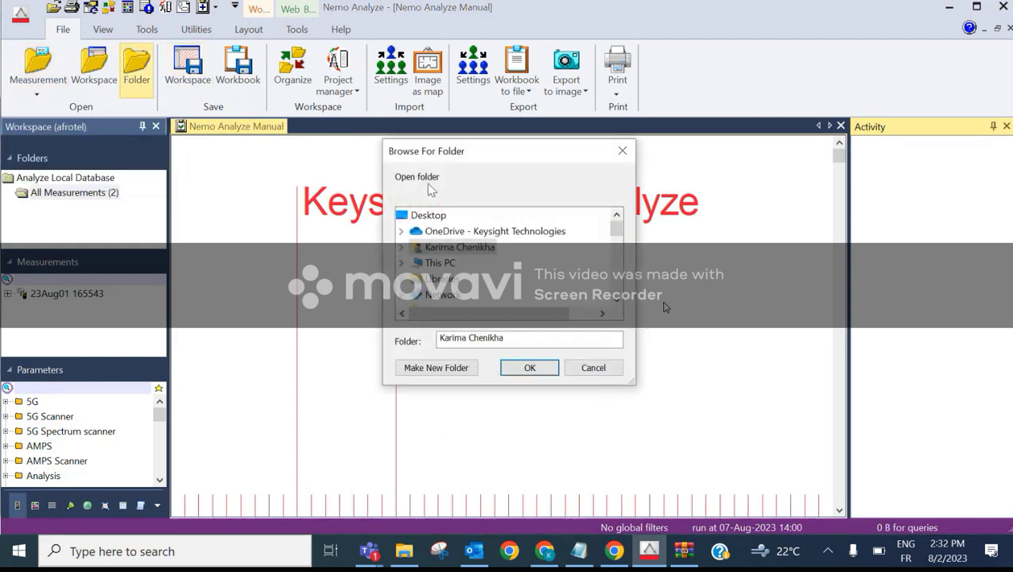
{"action": "scroll", "coordinate": [615, 231], "scroll_direction": "down", "scroll_amount": 1}
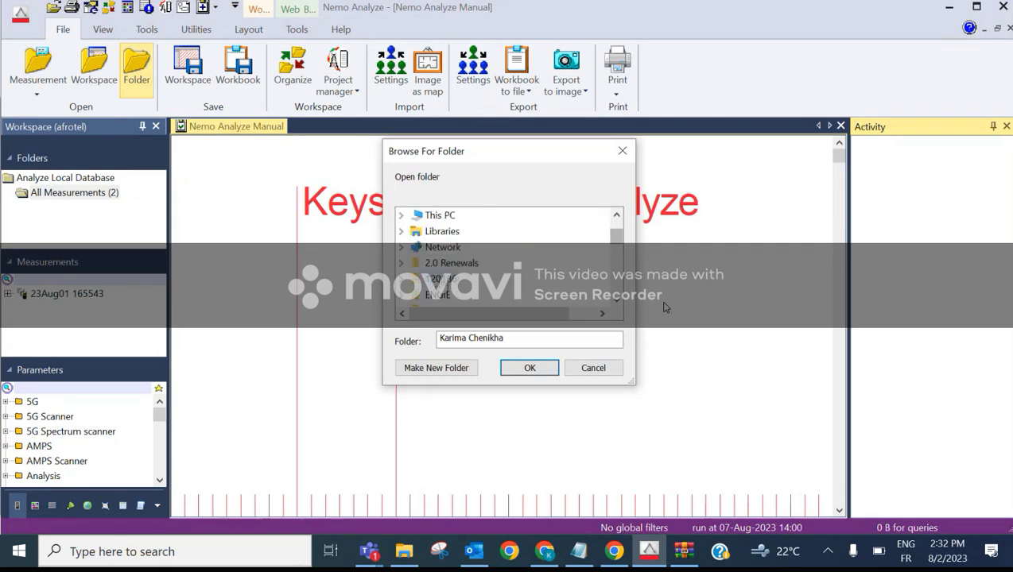
{"action": "left_click", "coordinate": [441, 279]}
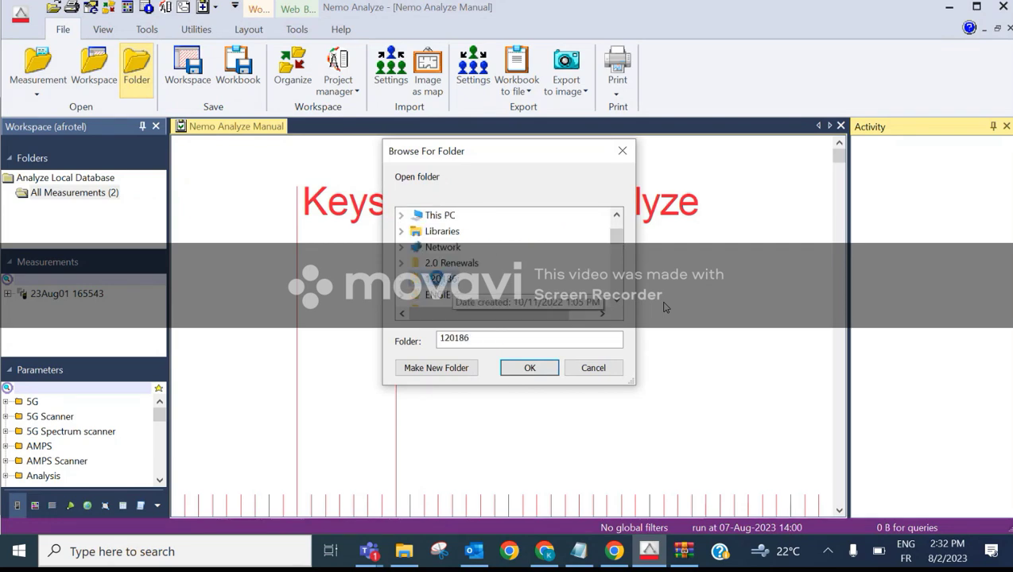
{"action": "left_click", "coordinate": [542, 372]}
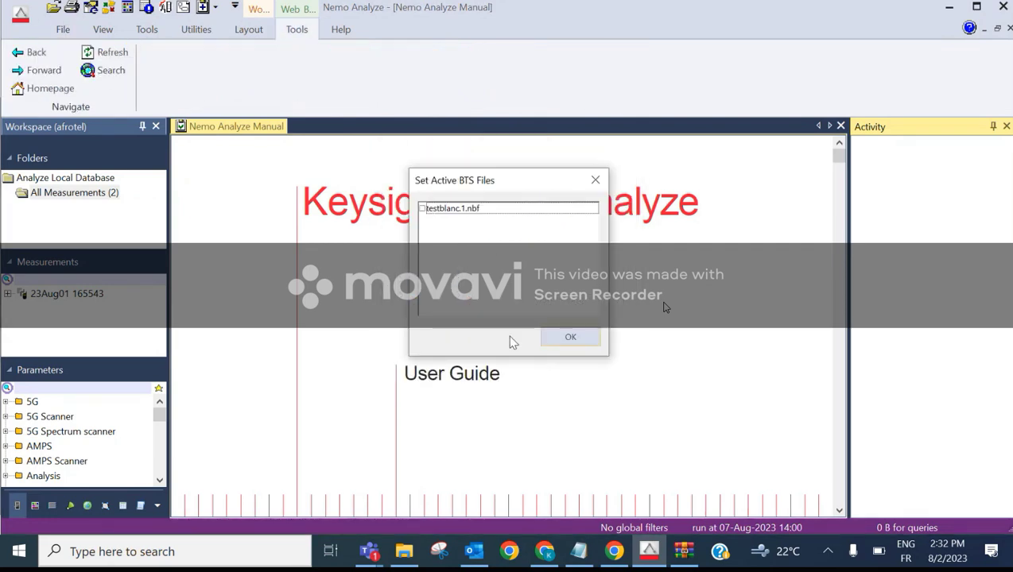
{"action": "left_click", "coordinate": [595, 180]}
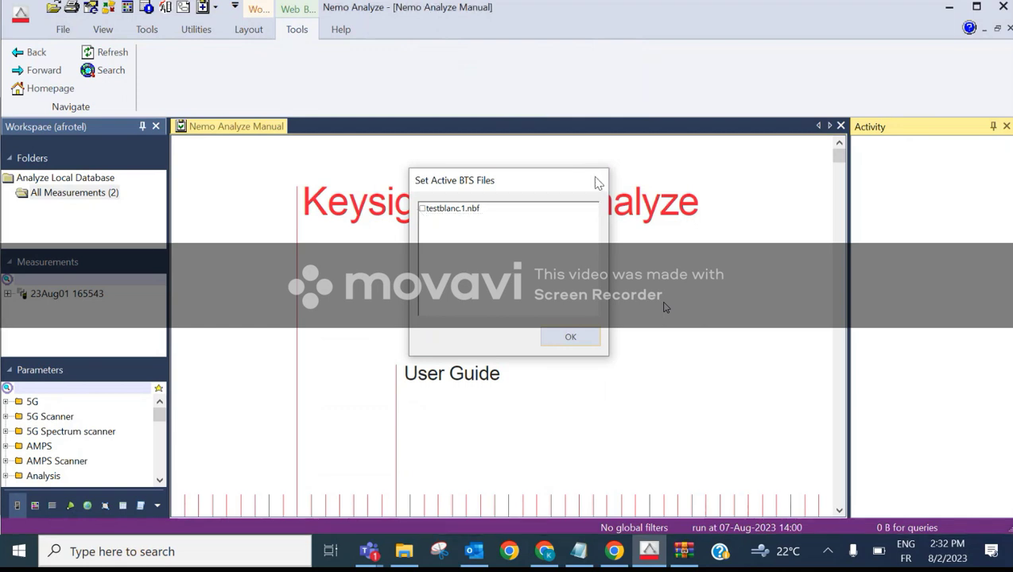
{"action": "left_click", "coordinate": [62, 30]}
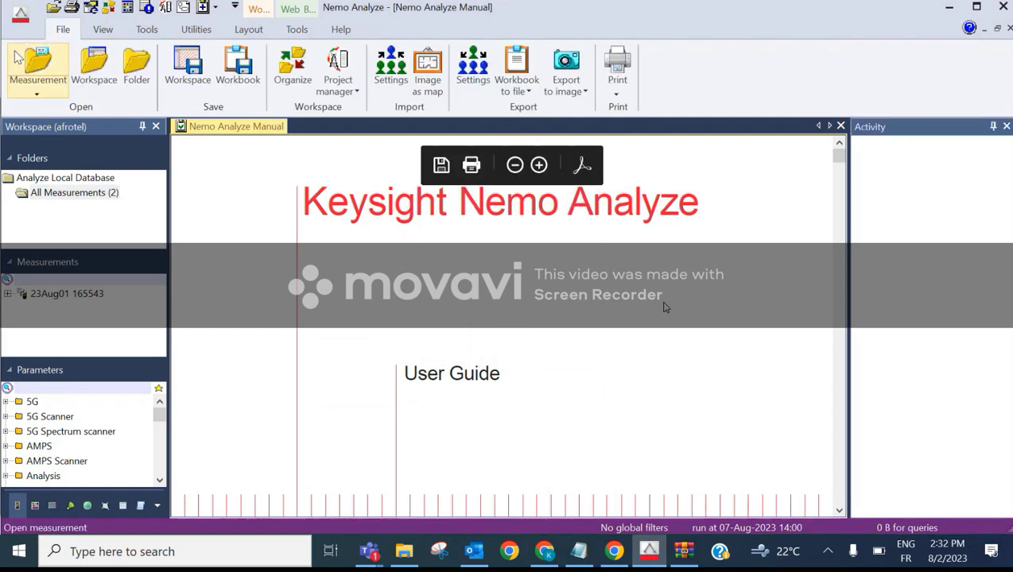
Open the C:\Nemo Tools\Results folder and close the Set Active BTS Files prompt
{"action": "left_click", "coordinate": [143, 67]}
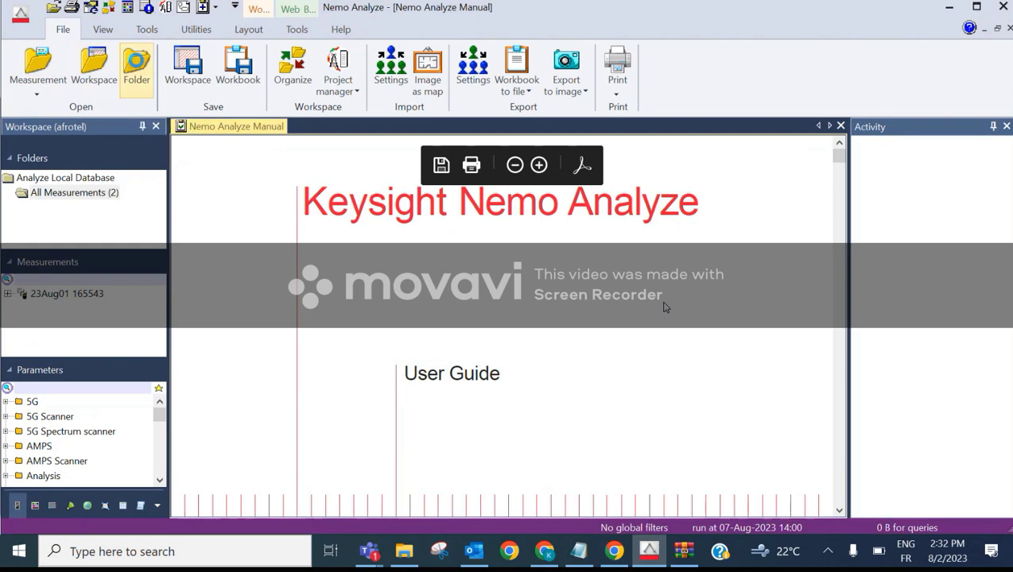
{"action": "scroll", "coordinate": [455, 271], "scroll_direction": "down", "scroll_amount": 3}
{"action": "scroll", "coordinate": [454, 271], "scroll_direction": "down", "scroll_amount": 2}
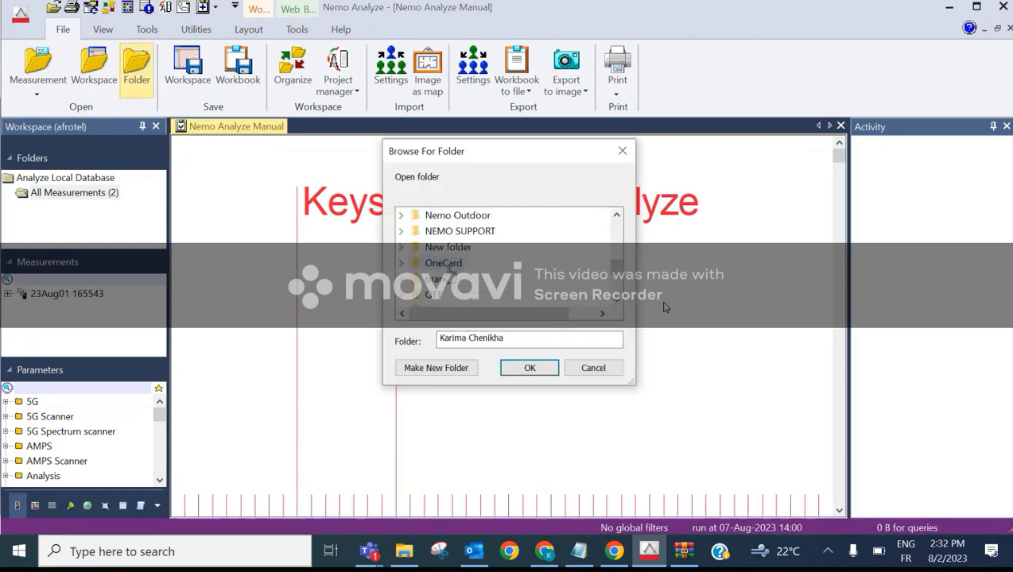
{"action": "scroll", "coordinate": [436, 271], "scroll_direction": "down", "scroll_amount": 3}
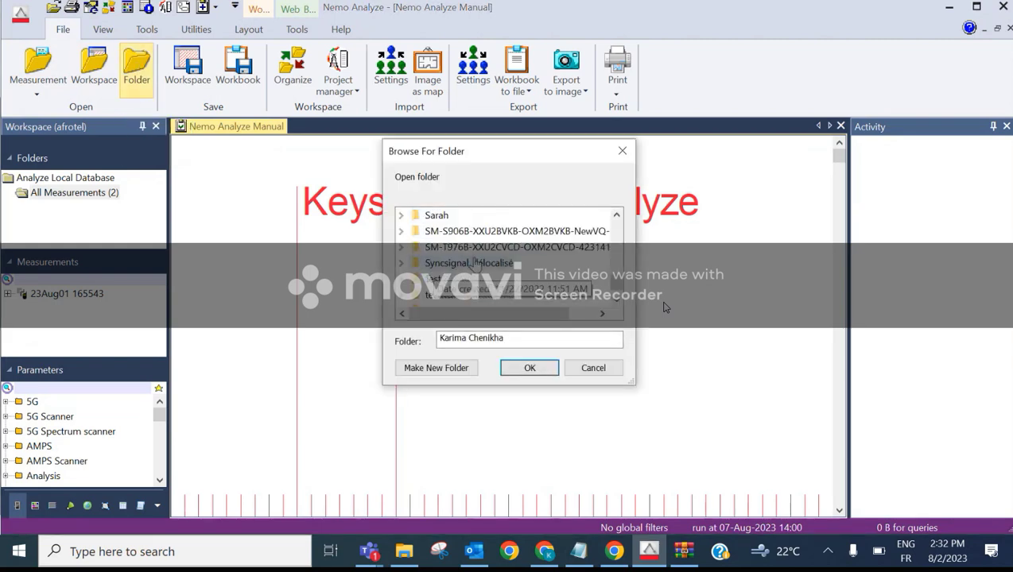
{"action": "scroll", "coordinate": [446, 269], "scroll_direction": "up", "scroll_amount": 10}
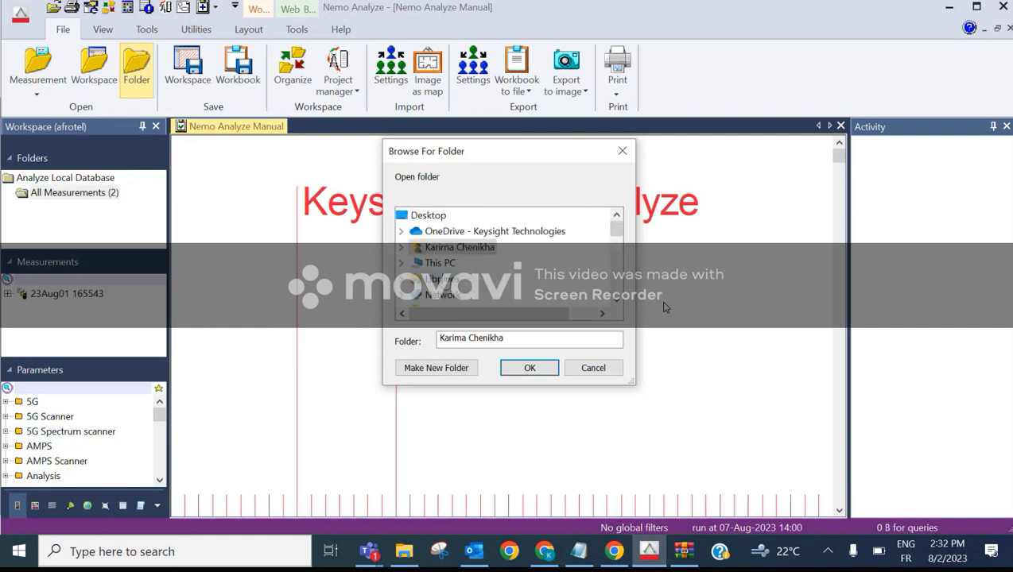
{"action": "double_click", "coordinate": [434, 263]}
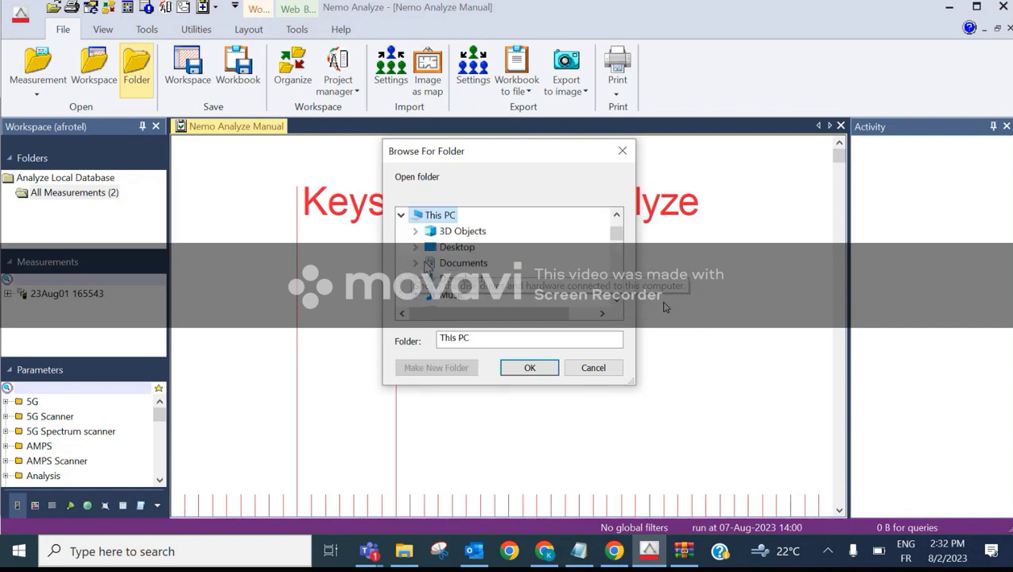
{"action": "scroll", "coordinate": [445, 266], "scroll_direction": "down", "scroll_amount": 1}
{"action": "double_click", "coordinate": [474, 292]}
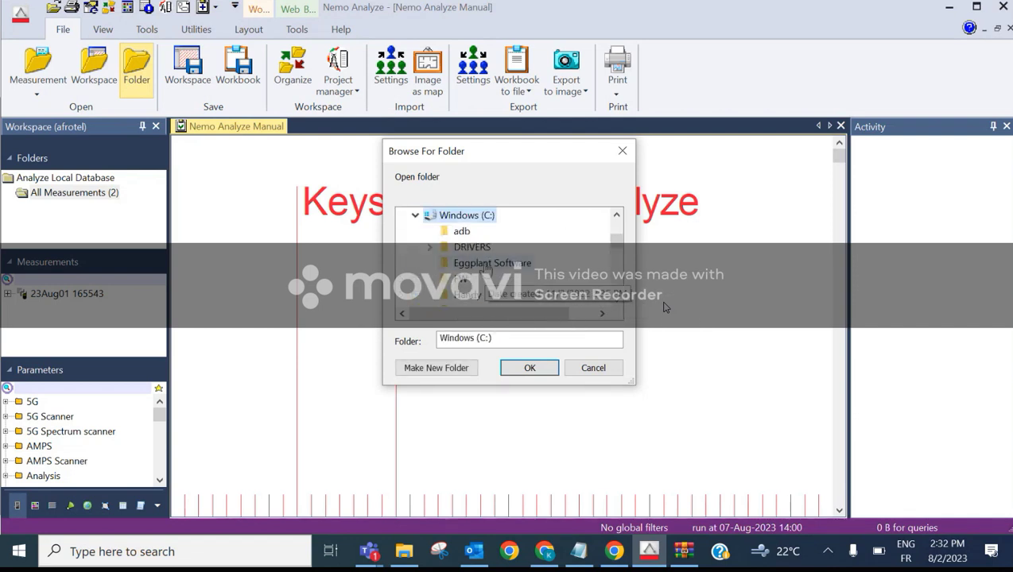
{"action": "scroll", "coordinate": [486, 272], "scroll_direction": "down", "scroll_amount": 3}
{"action": "double_click", "coordinate": [477, 231]}
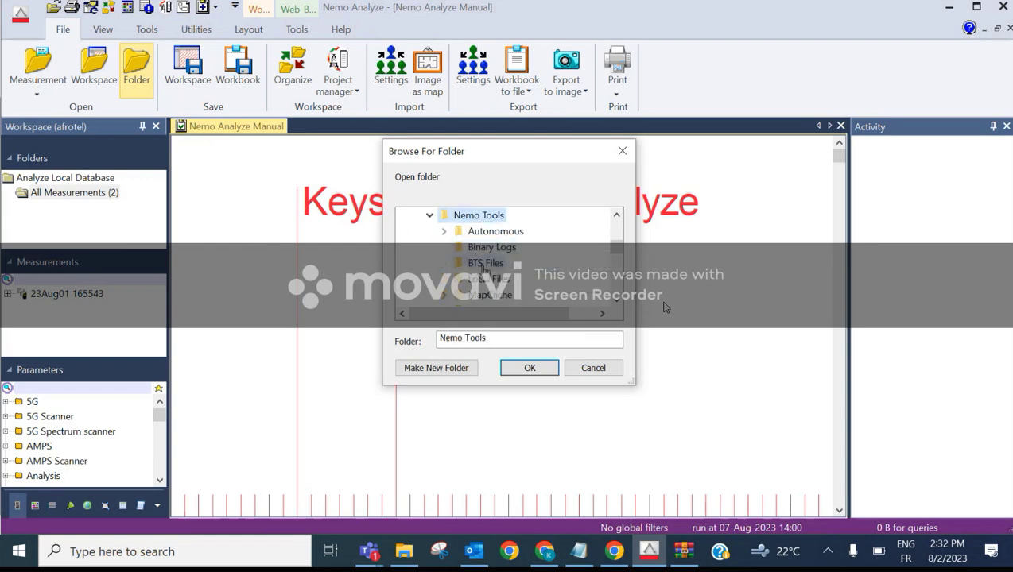
{"action": "scroll", "coordinate": [484, 271], "scroll_direction": "down", "scroll_amount": 5}
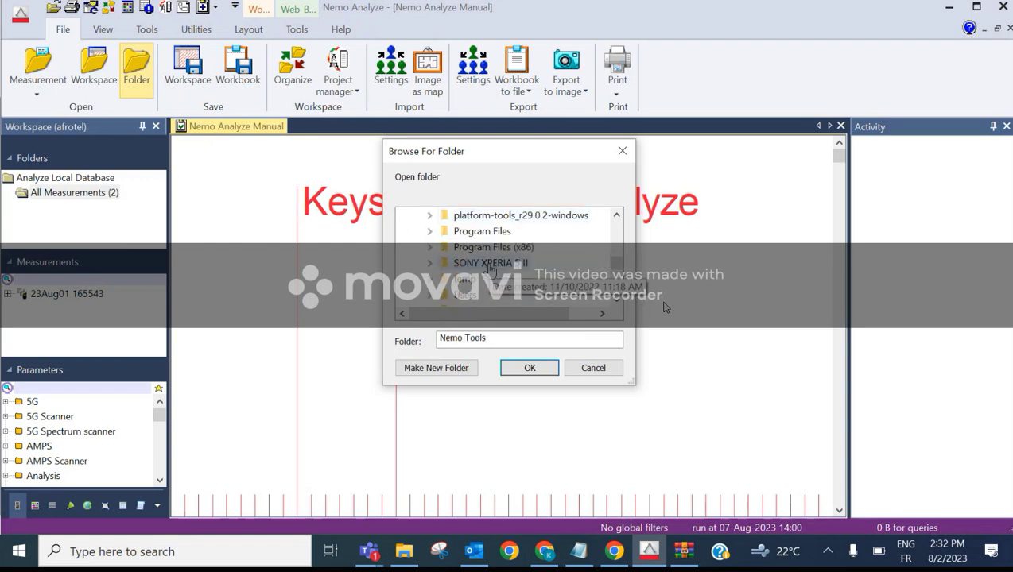
{"action": "scroll", "coordinate": [489, 272], "scroll_direction": "up", "scroll_amount": 3}
{"action": "left_click", "coordinate": [483, 249]}
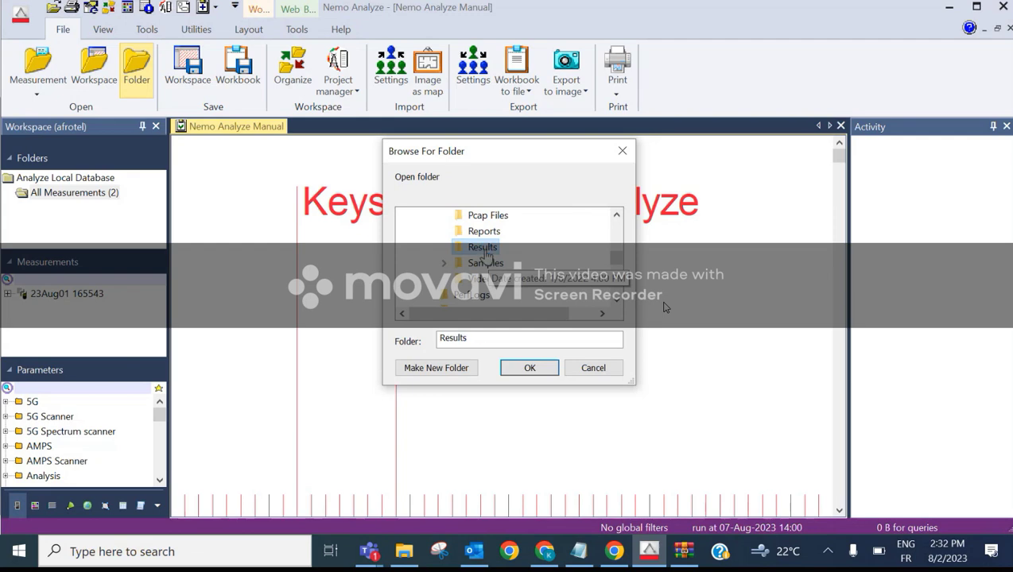
{"action": "left_click", "coordinate": [521, 370]}
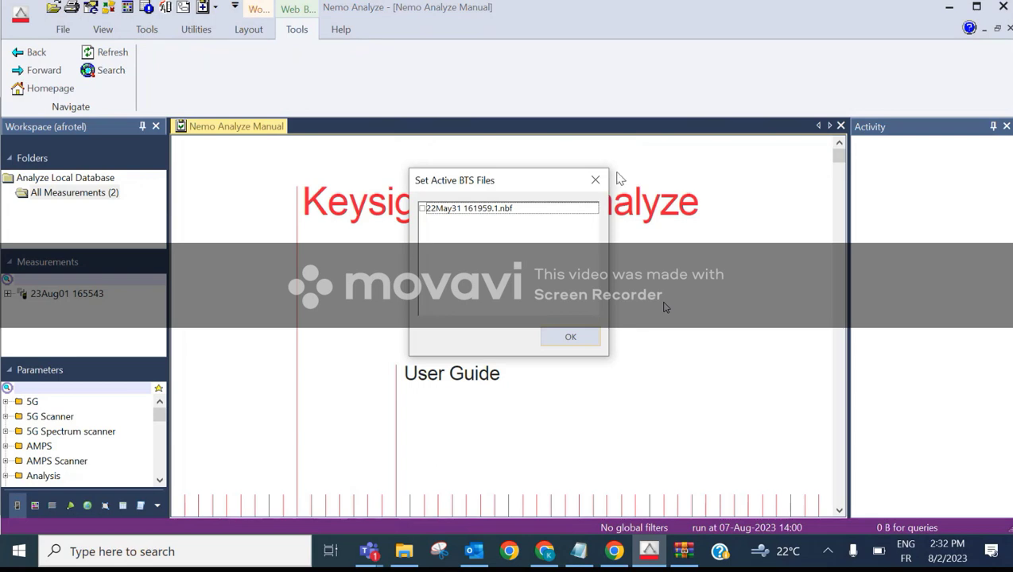
{"action": "left_click", "coordinate": [596, 182]}
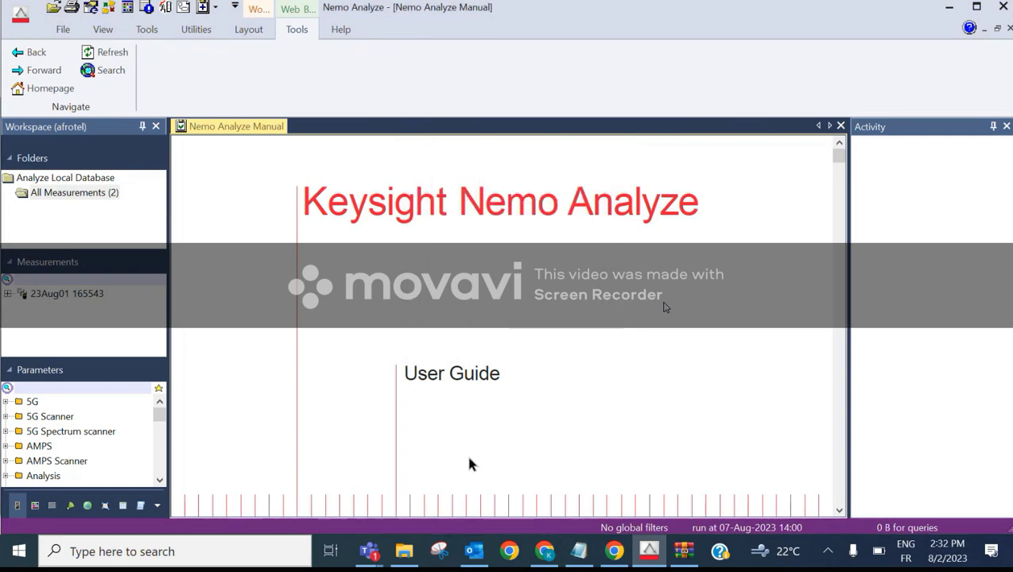
Switch to Teams, admit the lobby guest from the notification, then bring Nemo Analyze back
{"action": "mouse_move", "coordinate": [368, 550]}
{"action": "left_click", "coordinate": [432, 471]}
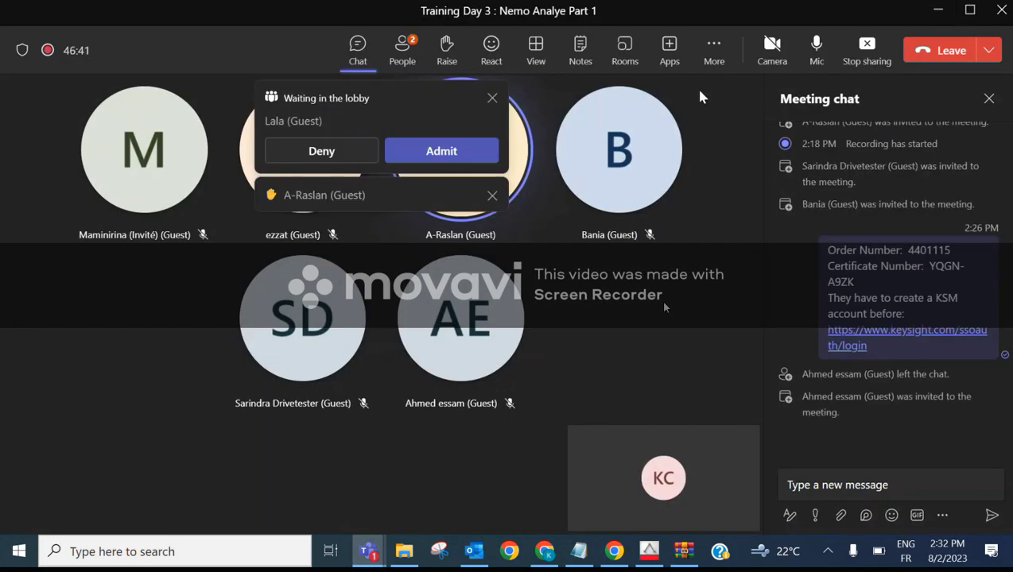
{"action": "left_click", "coordinate": [445, 150]}
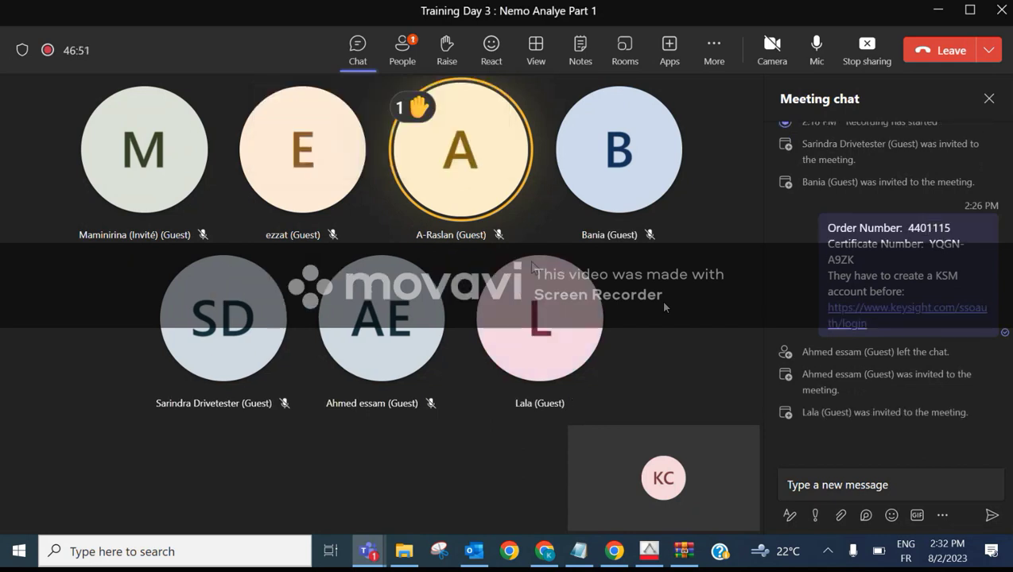
{"action": "left_click", "coordinate": [649, 551]}
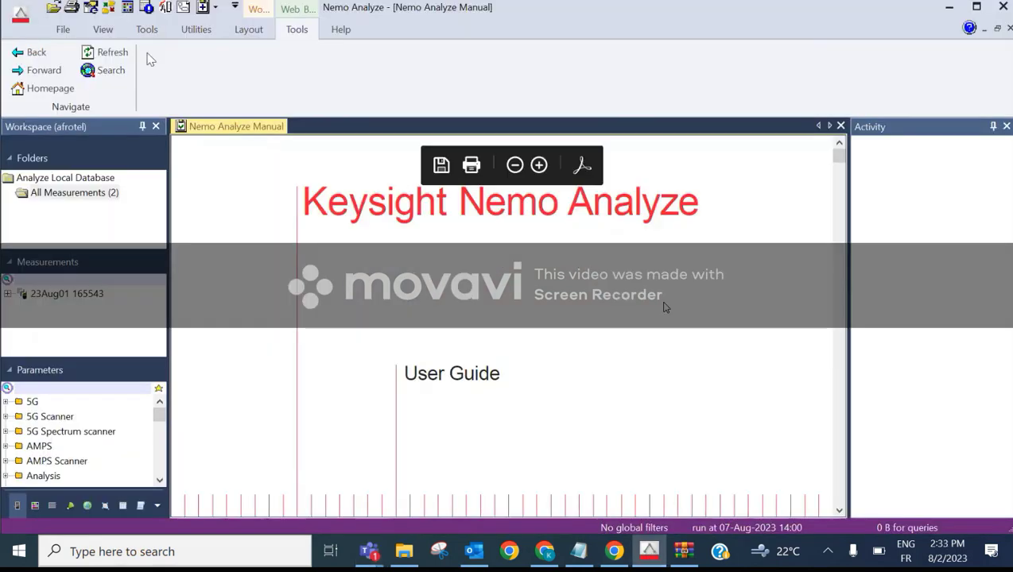
Close the Nemo Analyze Manual tab and switch the workspace to the afrotel project
{"action": "left_click", "coordinate": [63, 29]}
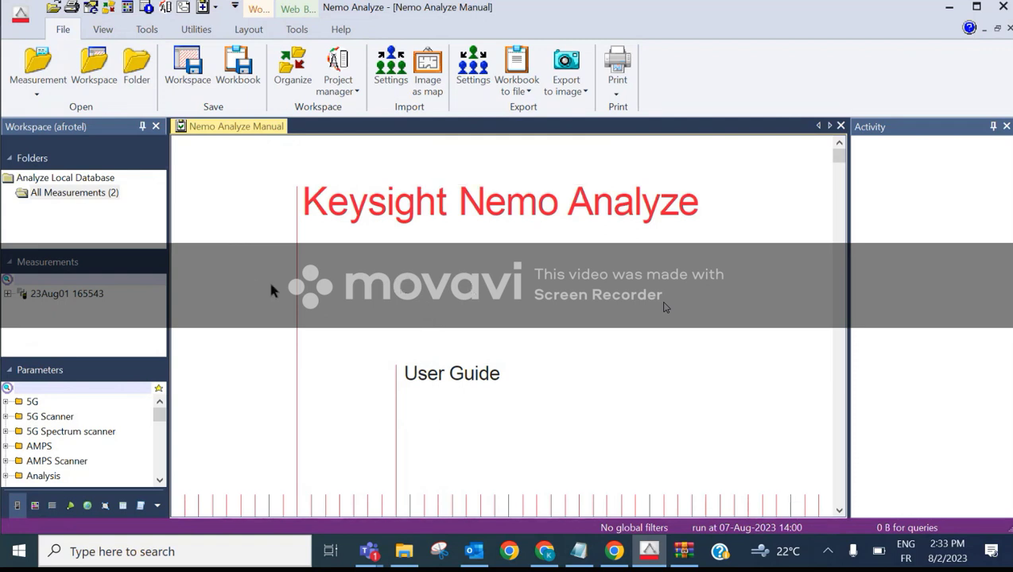
{"action": "left_click", "coordinate": [840, 127]}
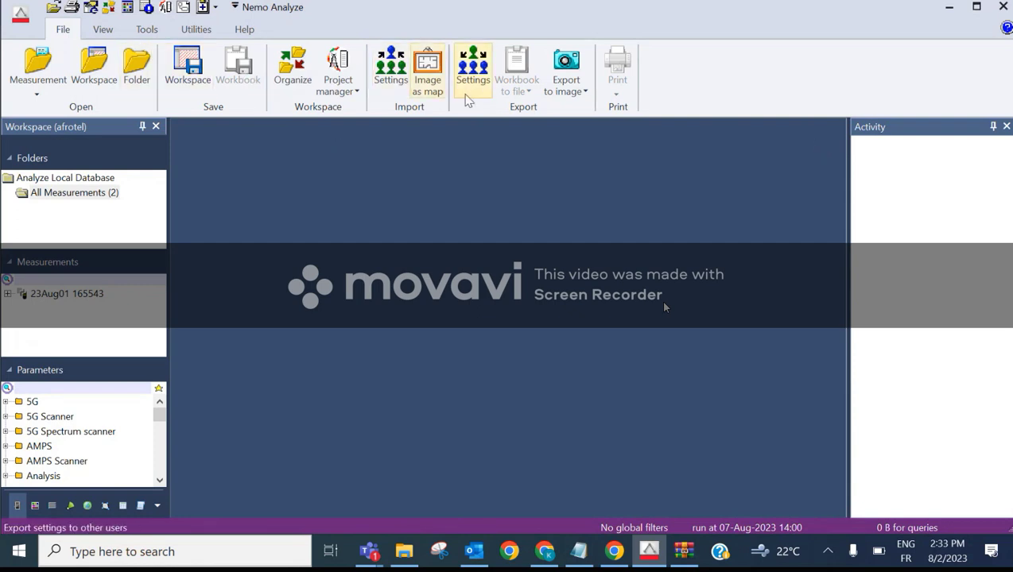
{"action": "left_click", "coordinate": [342, 94]}
{"action": "left_click", "coordinate": [344, 143]}
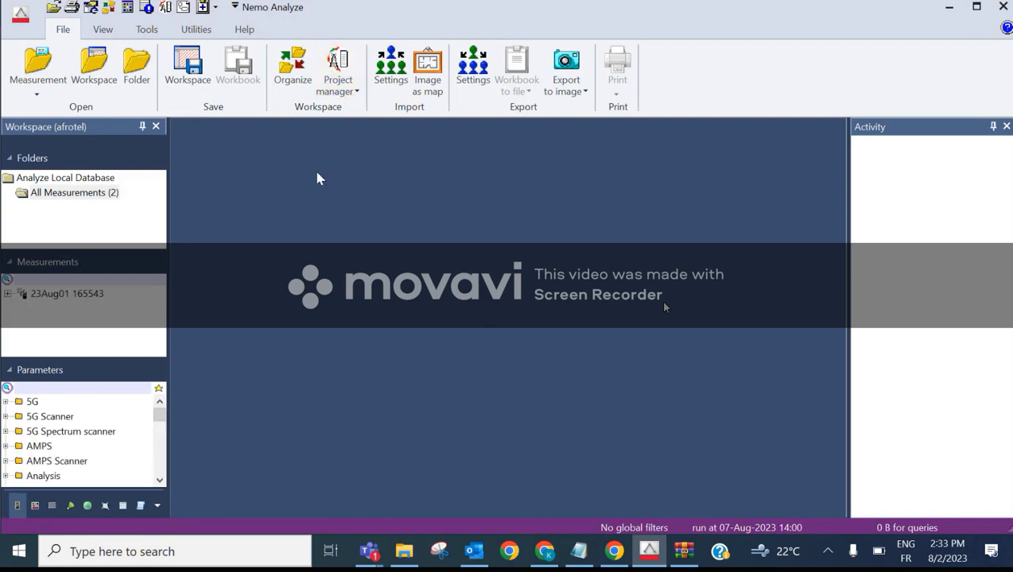
{"action": "left_click", "coordinate": [338, 83]}
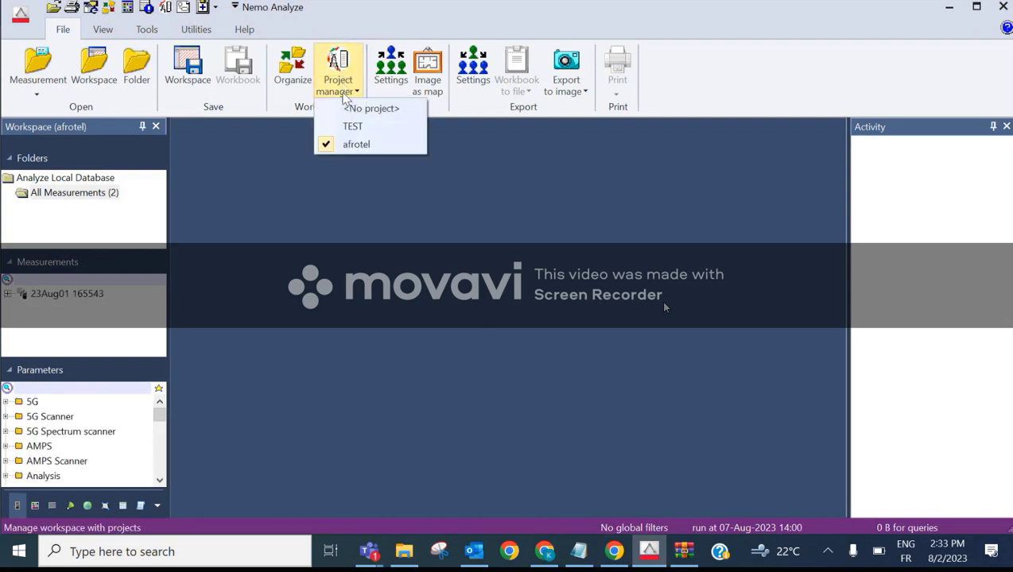
Switch to the TEST project, widen the Workspace and Folders panes, and open All Measurements (206)
{"action": "left_click", "coordinate": [332, 125]}
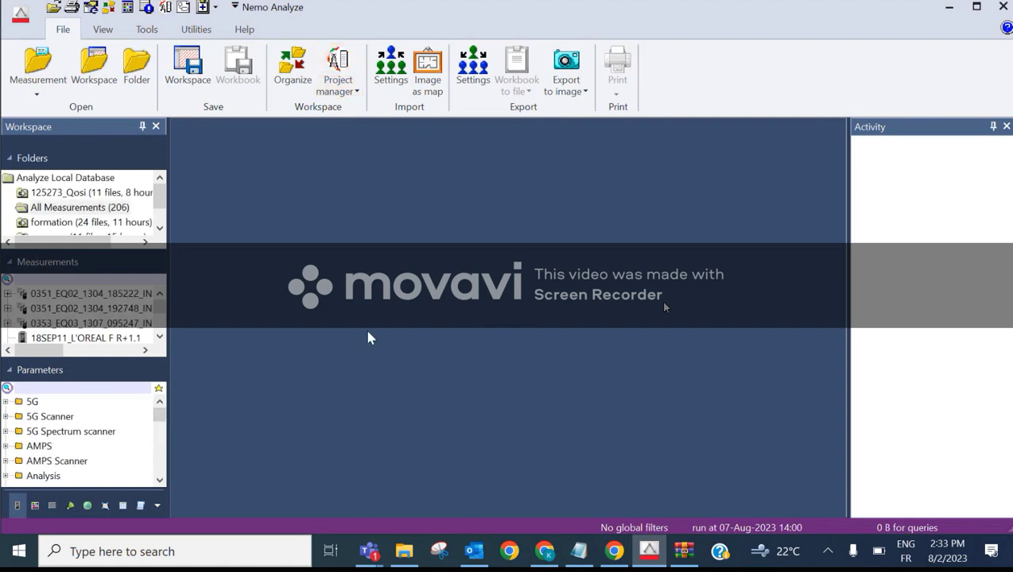
{"action": "left_click_drag", "start_coordinate": [169, 151], "coordinate": [378, 156]}
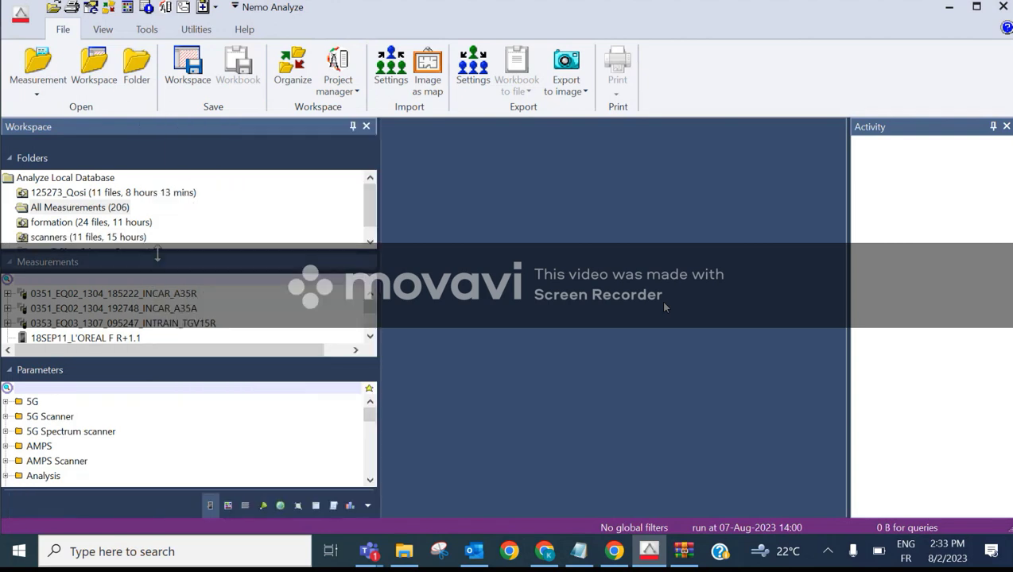
{"action": "left_click_drag", "start_coordinate": [156, 255], "coordinate": [111, 300]}
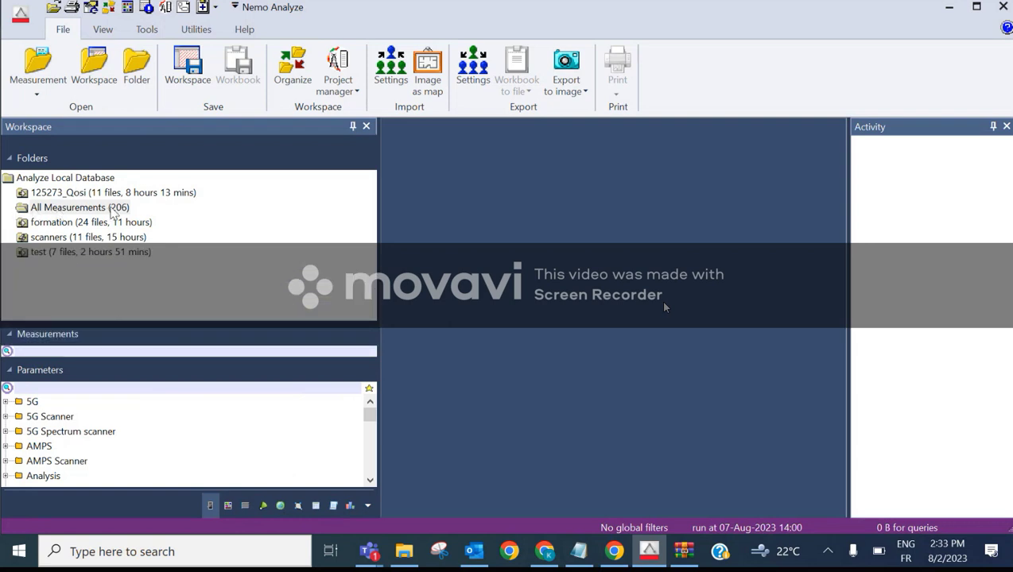
{"action": "double_click", "coordinate": [41, 208]}
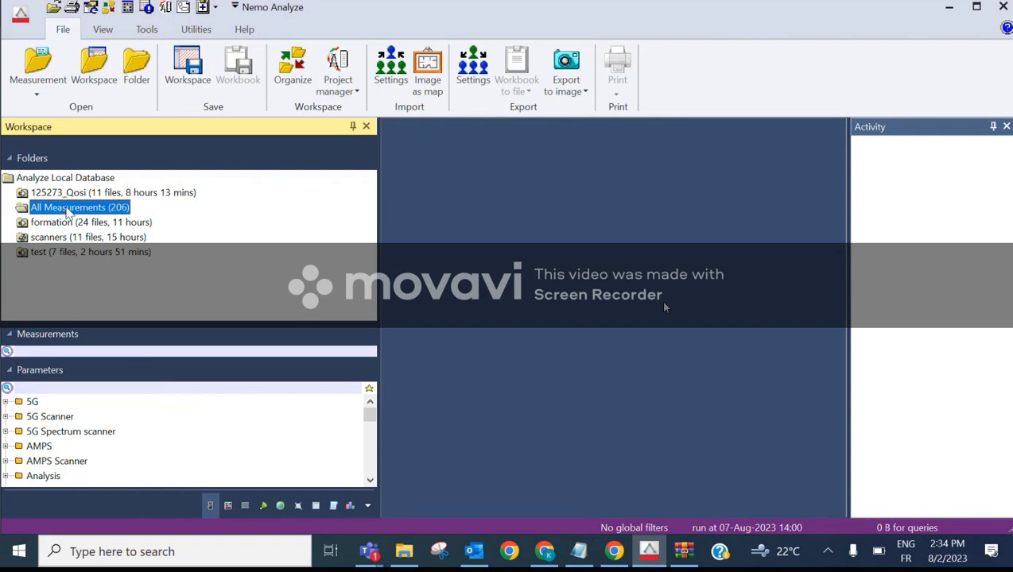
Open the measurement organizer from the All Measurements folder and maximize it
{"action": "right_click", "coordinate": [69, 213]}
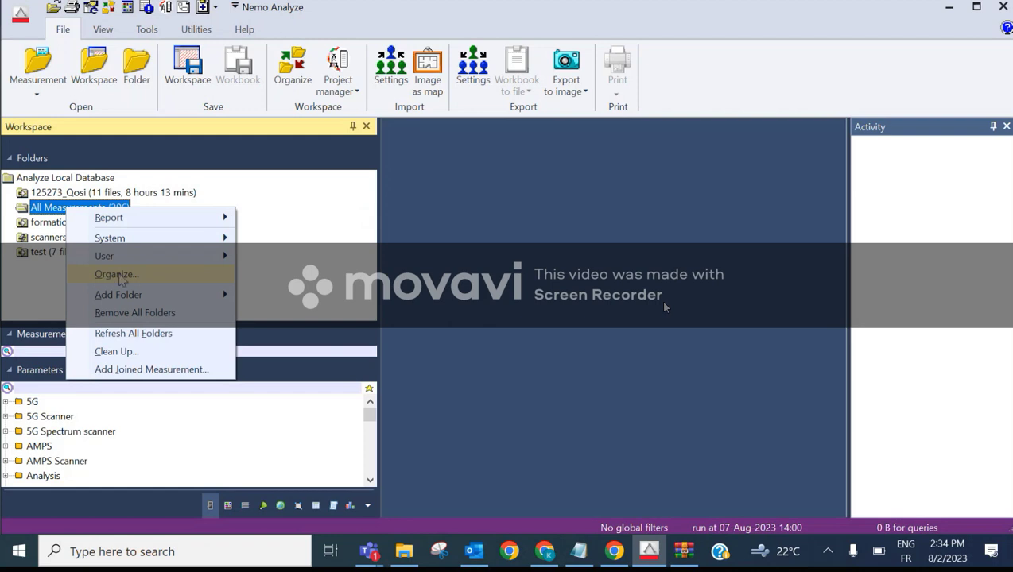
{"action": "right_click", "coordinate": [43, 206]}
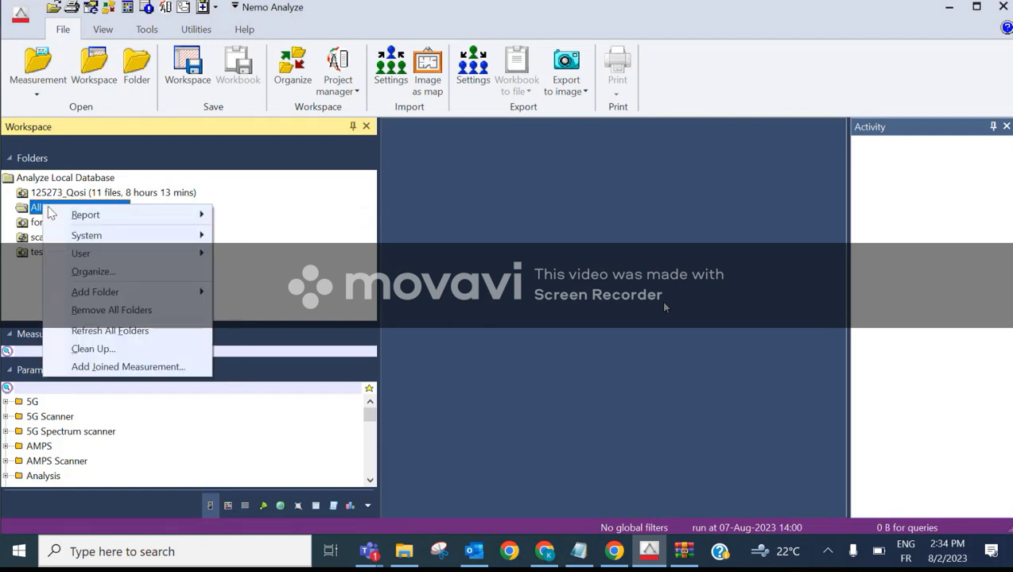
{"action": "left_click", "coordinate": [83, 272]}
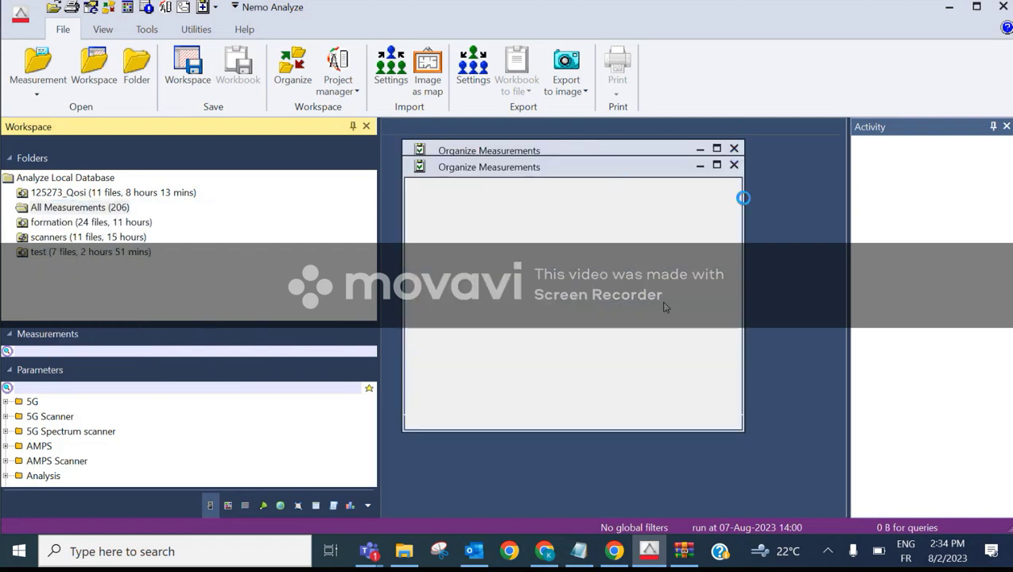
{"action": "left_click", "coordinate": [716, 166]}
List all 206 measurements and widen the Measurements panel
{"action": "left_click", "coordinate": [482, 172]}
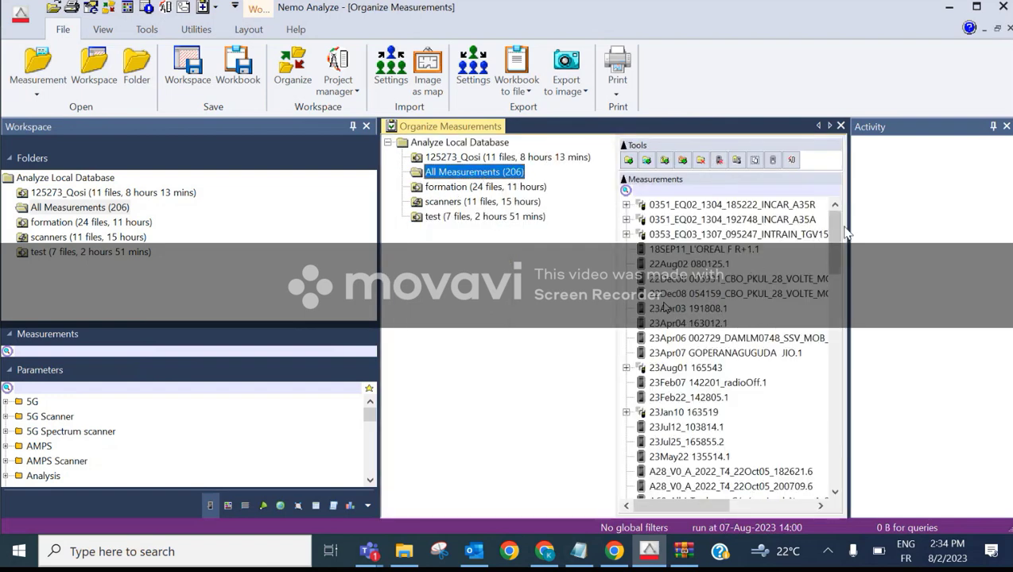
{"action": "left_click_drag", "start_coordinate": [844, 230], "coordinate": [836, 190]}
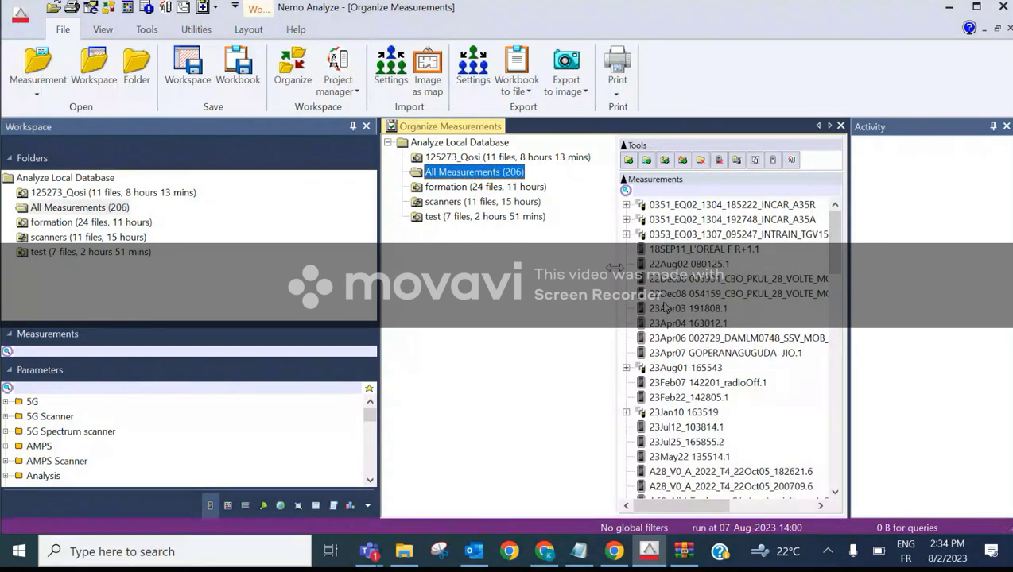
{"action": "left_click_drag", "start_coordinate": [617, 271], "coordinate": [604, 270]}
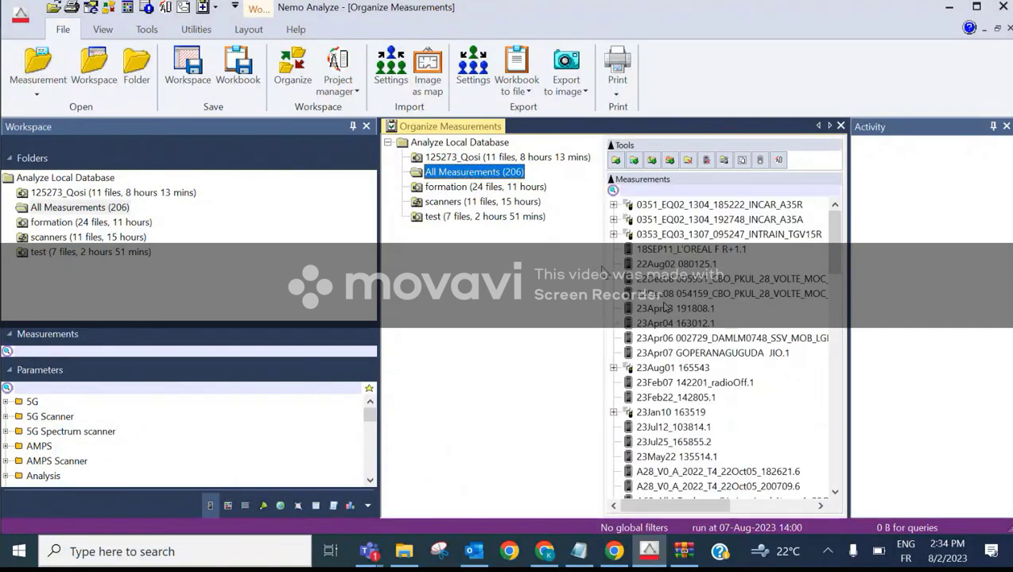
Create a new drag-drop folder named afrotel, dismissing the duplicate-name warning
{"action": "left_click", "coordinate": [617, 162]}
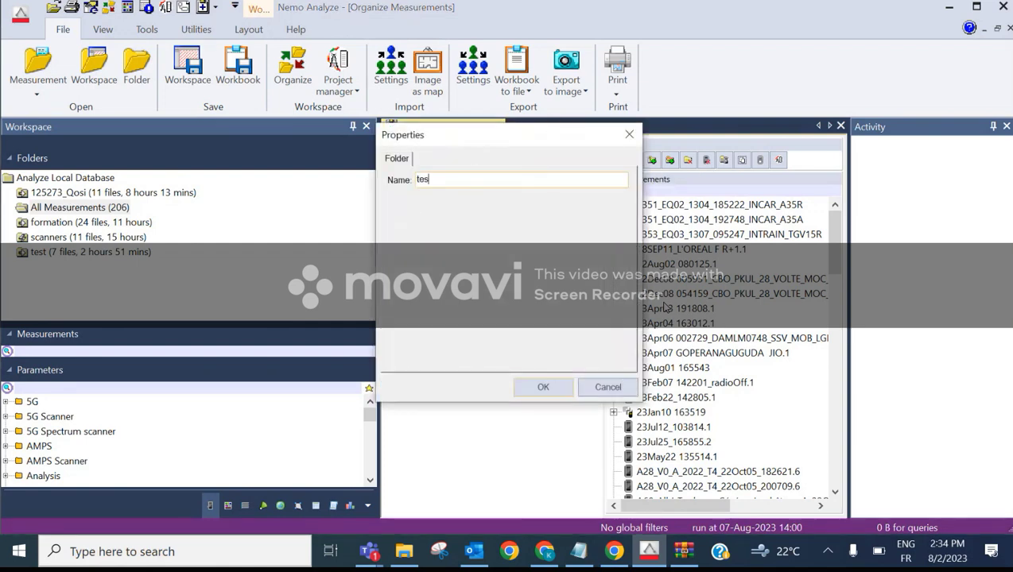
{"action": "left_click", "coordinate": [543, 387]}
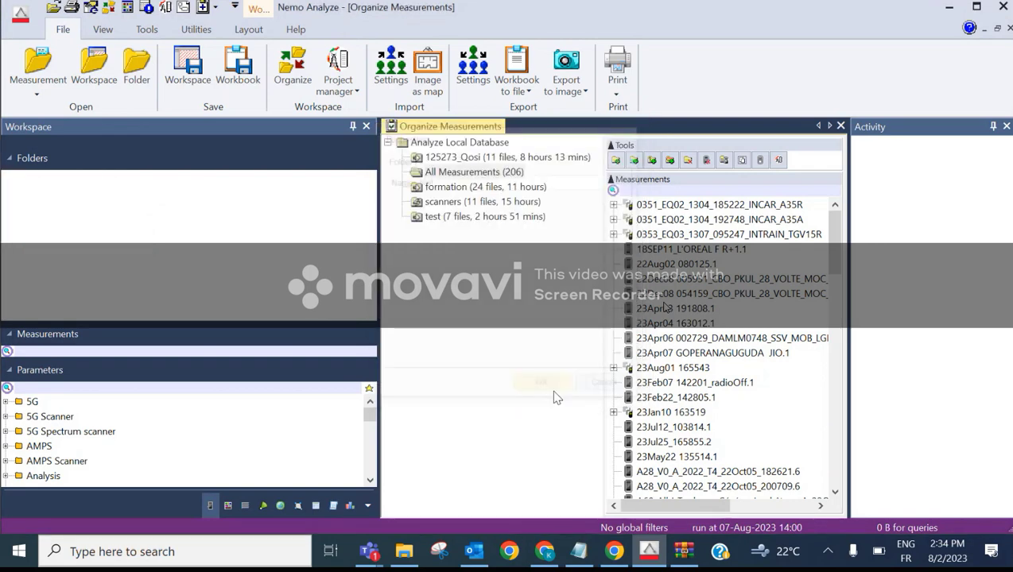
{"action": "left_click", "coordinate": [580, 307]}
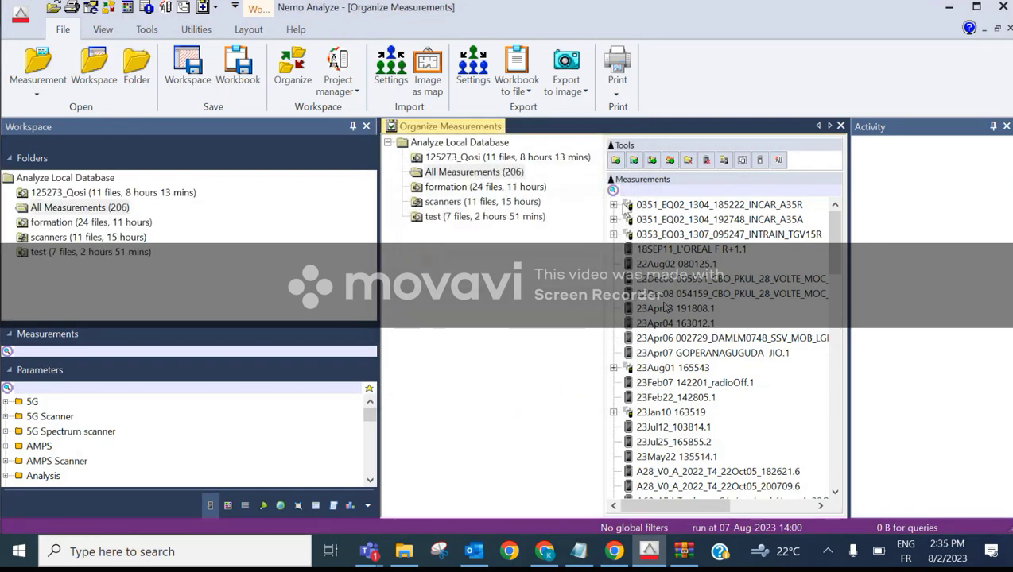
{"action": "type", "text": "a"}
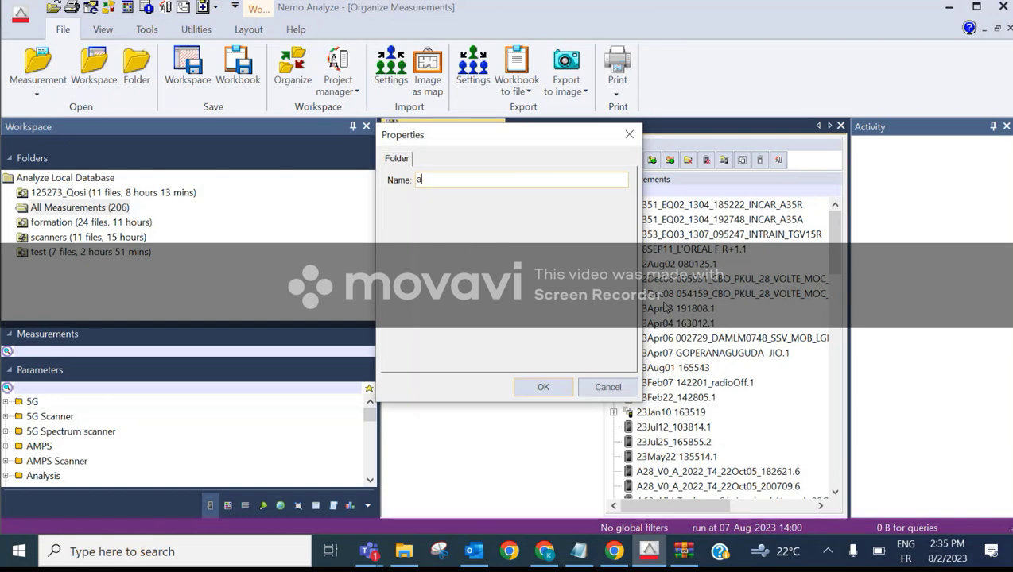
{"action": "type", "text": "frotel"}
{"action": "left_click", "coordinate": [546, 387]}
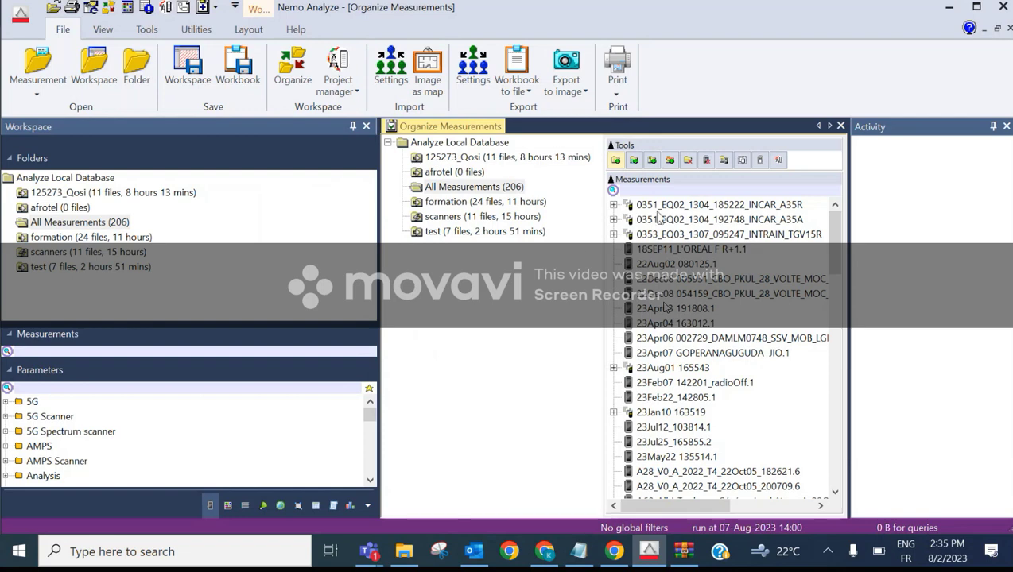
Drag the 18SEP11_L'OREAL F R+1.1 measurement into the afrotel folder
{"action": "mouse_move", "coordinate": [836, 230]}
{"action": "left_mouse_down"}
{"action": "mouse_move", "coordinate": [837, 396]}
{"action": "mouse_move", "coordinate": [837, 223]}
{"action": "left_mouse_up"}
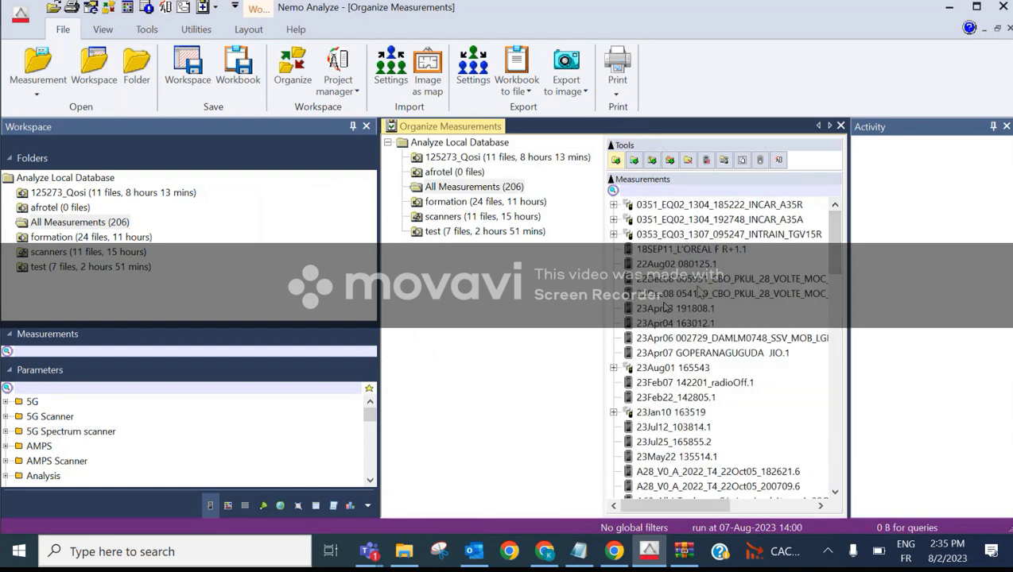
{"action": "left_click_drag", "start_coordinate": [686, 249], "coordinate": [444, 172]}
{"action": "left_click_drag", "start_coordinate": [688, 252], "coordinate": [447, 173]}
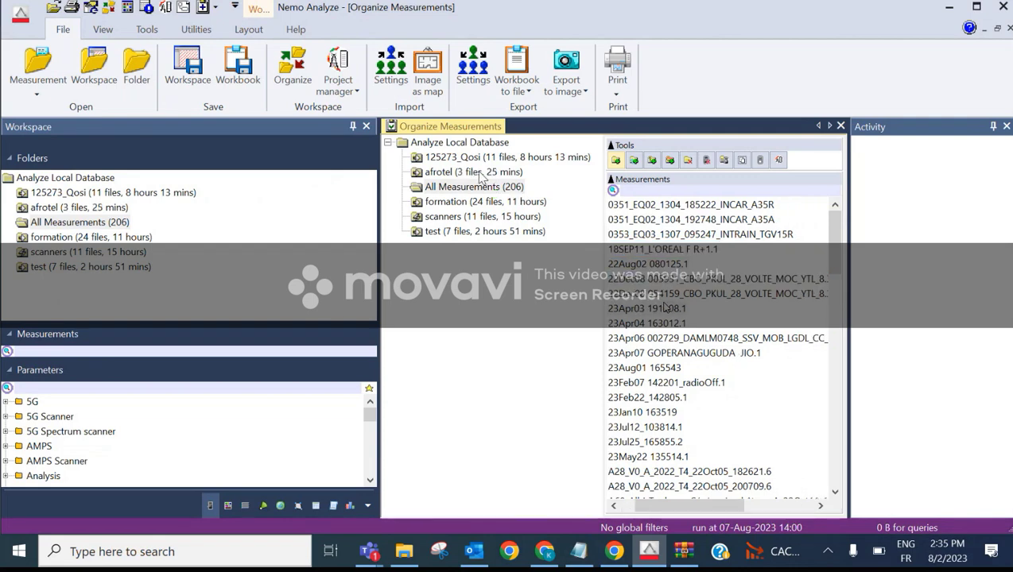
Show the afrotel folder's measurements in the organizer and enlarge the workspace measurements list
{"action": "left_click", "coordinate": [470, 172]}
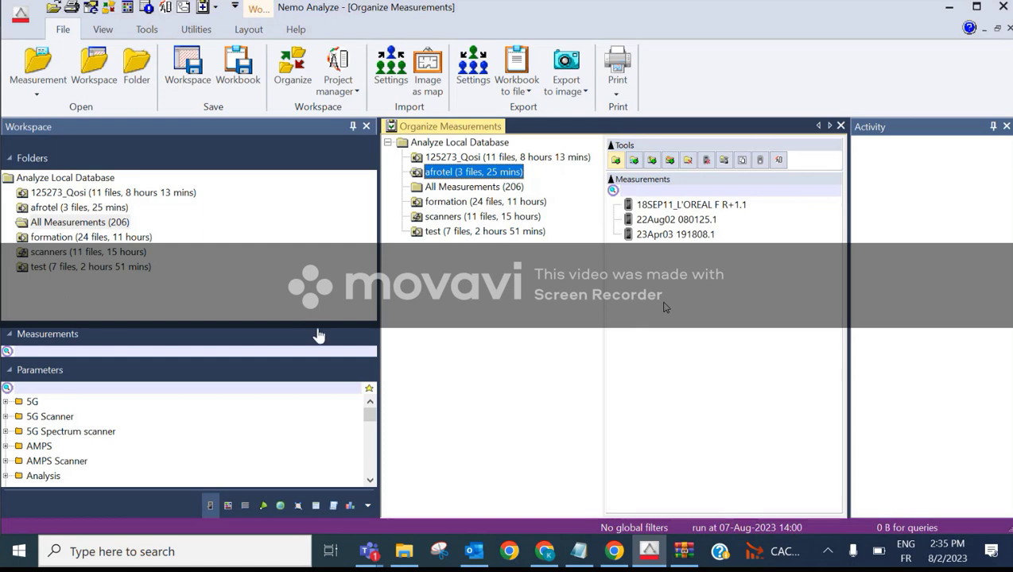
{"action": "left_click_drag", "start_coordinate": [123, 328], "coordinate": [59, 261]}
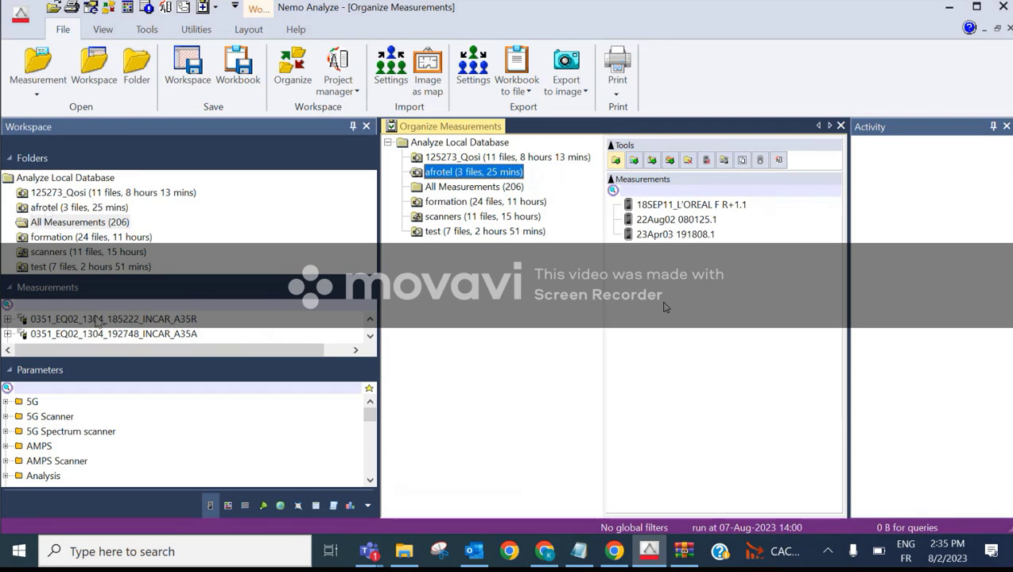
{"action": "left_click_drag", "start_coordinate": [135, 279], "coordinate": [134, 229]}
{"action": "mouse_move", "coordinate": [368, 282]}
{"action": "left_mouse_down"}
{"action": "mouse_move", "coordinate": [368, 301]}
{"action": "mouse_move", "coordinate": [367, 289]}
{"action": "left_mouse_up"}
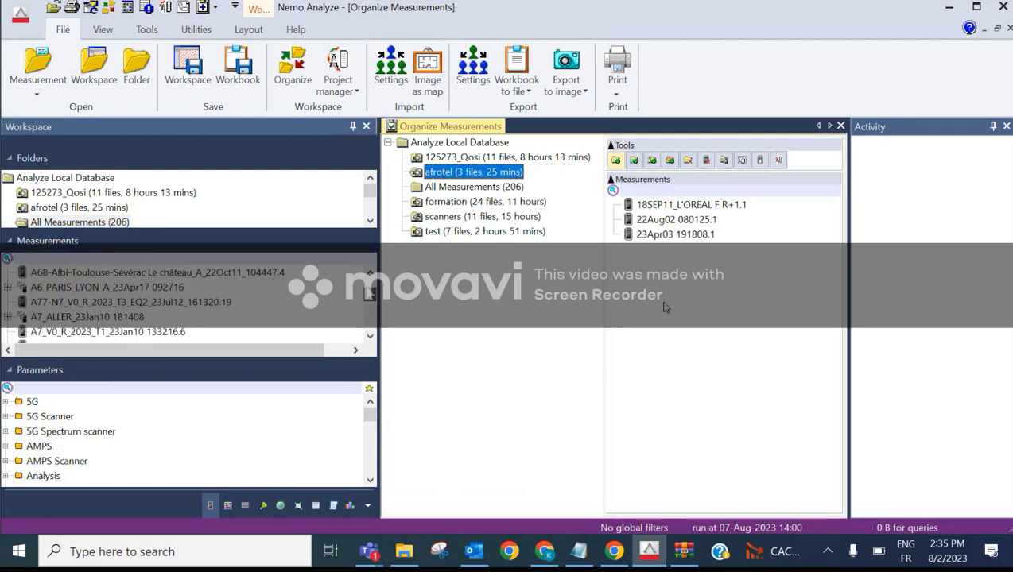
List afrotel's files in the workspace and select all three measurements
{"action": "left_click", "coordinate": [68, 206]}
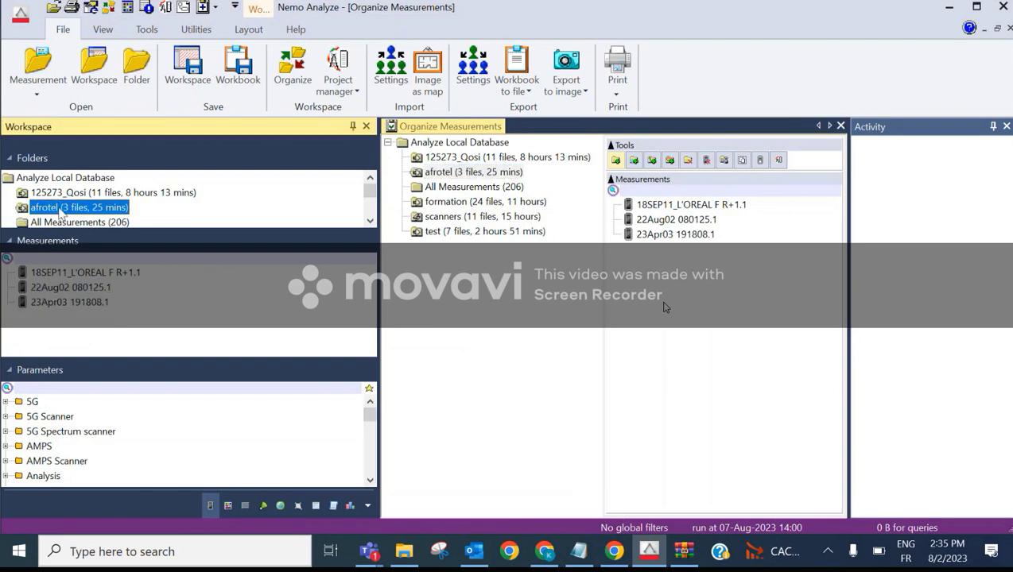
{"action": "left_click_drag", "start_coordinate": [143, 321], "coordinate": [23, 266]}
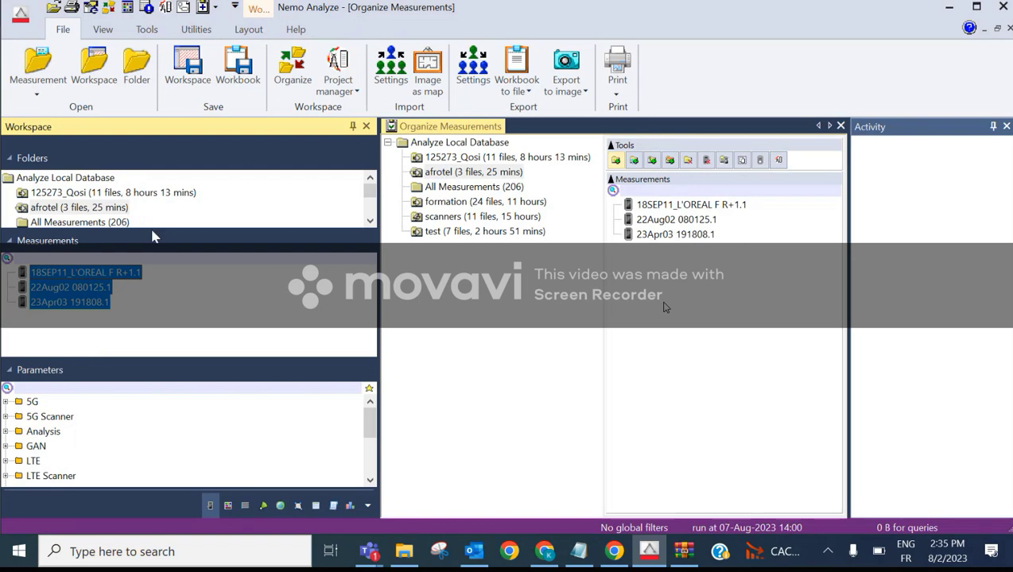
{"action": "left_click_drag", "start_coordinate": [153, 237], "coordinate": [153, 269]}
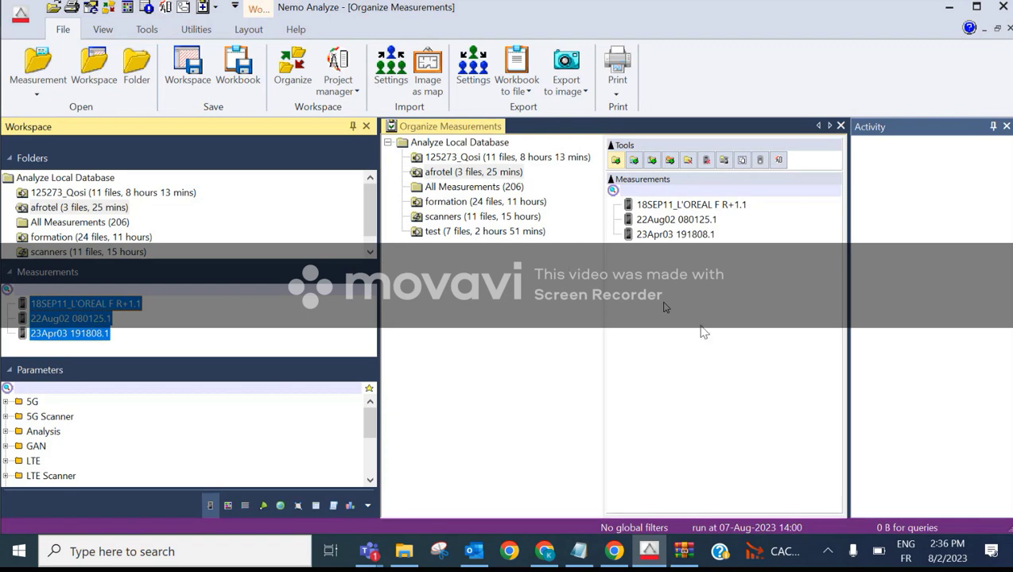
Add a new search folder named afrotel
{"action": "left_click", "coordinate": [634, 161]}
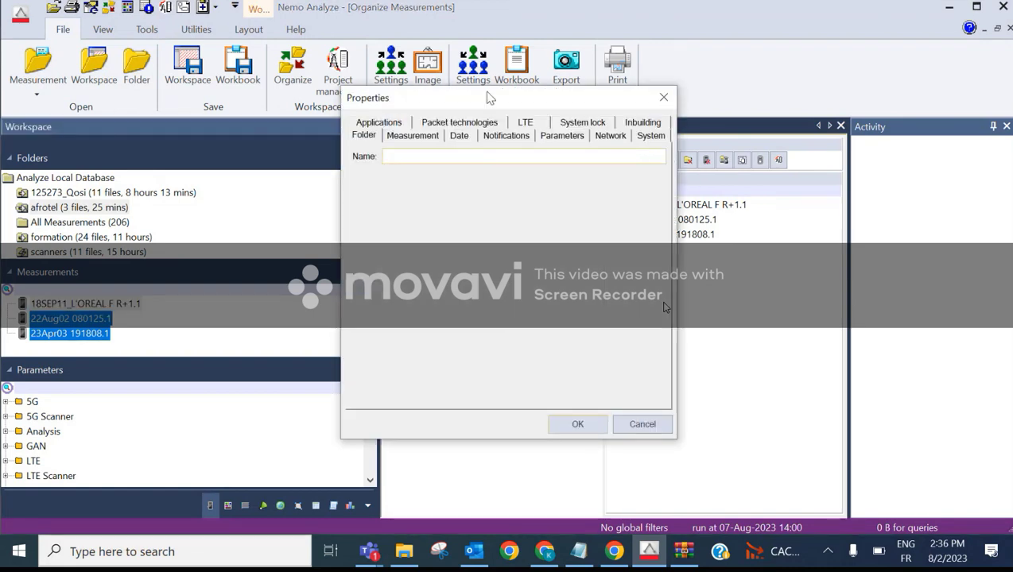
{"action": "left_click_drag", "start_coordinate": [492, 98], "coordinate": [512, 224]}
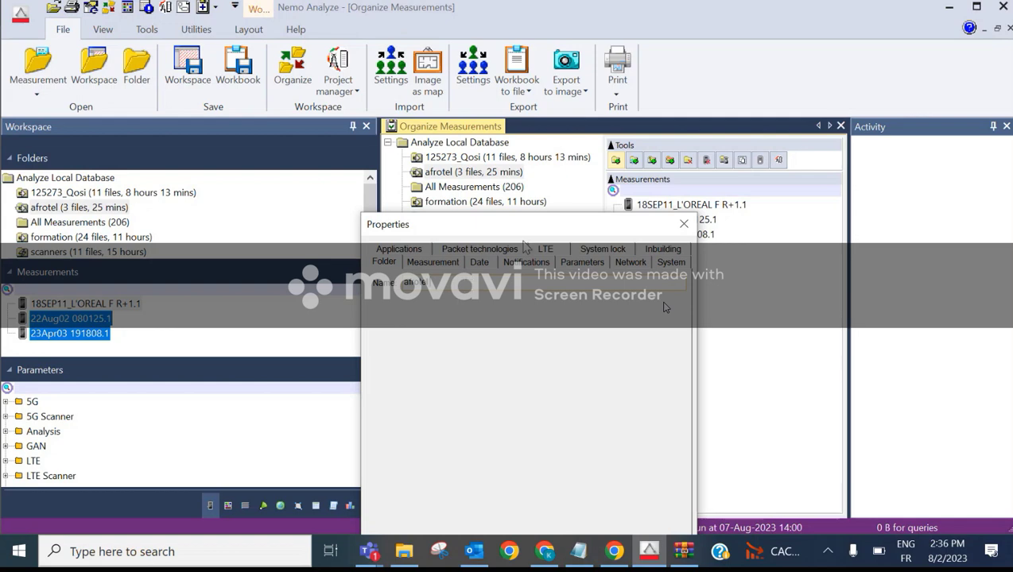
{"action": "left_click_drag", "start_coordinate": [525, 226], "coordinate": [383, 140]}
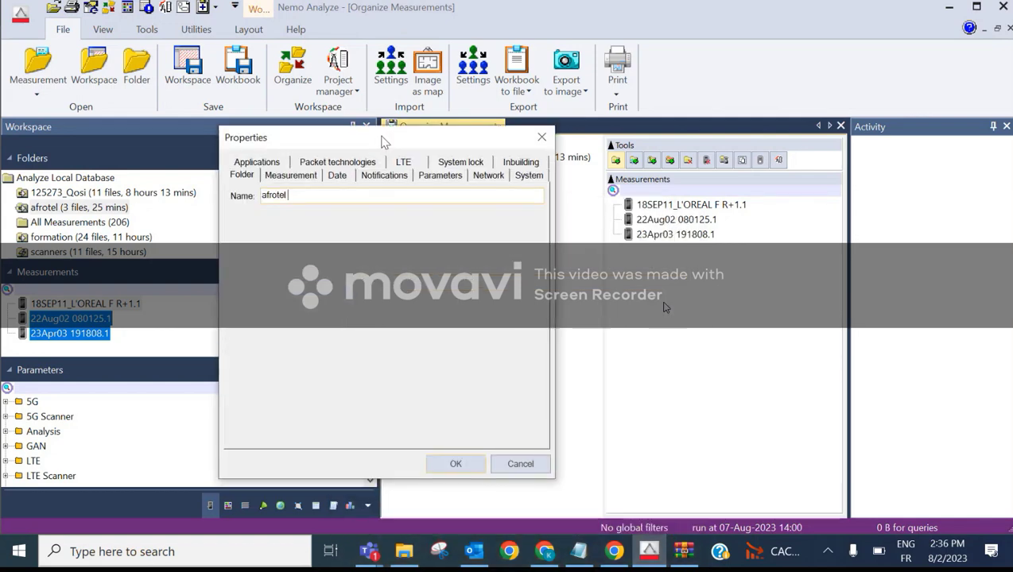
{"action": "left_click", "coordinate": [414, 199]}
Filter the afrotel search folder by start date 7/1/2023 and end date 8/31/2023
{"action": "left_click", "coordinate": [344, 176]}
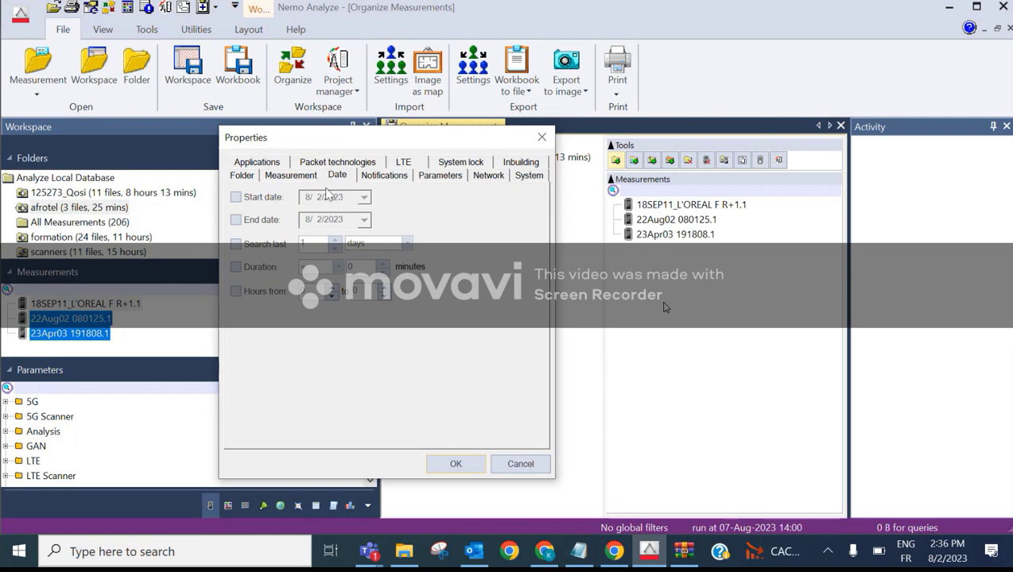
{"action": "left_click", "coordinate": [234, 202]}
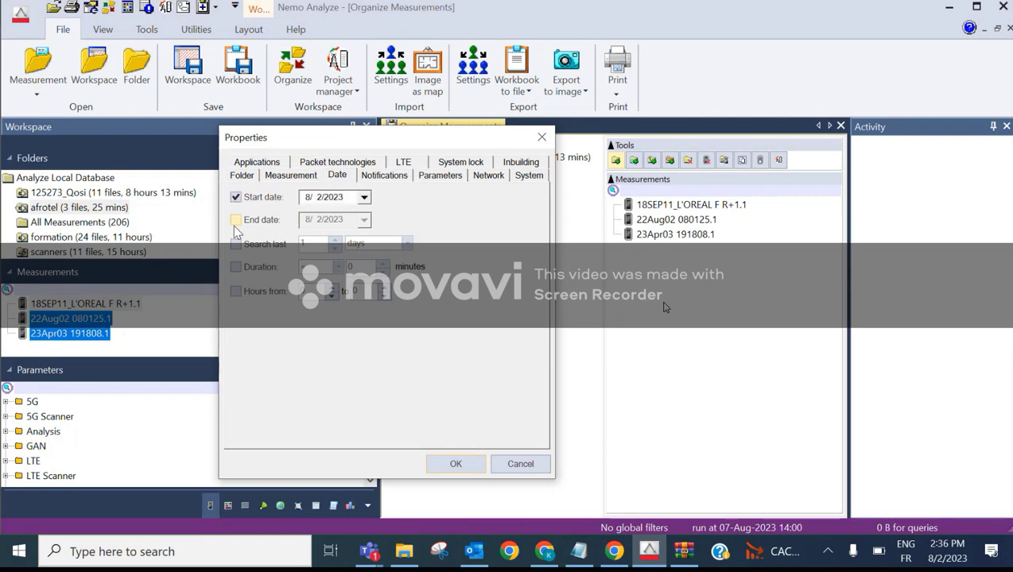
{"action": "left_click", "coordinate": [236, 222]}
{"action": "left_click", "coordinate": [364, 198]}
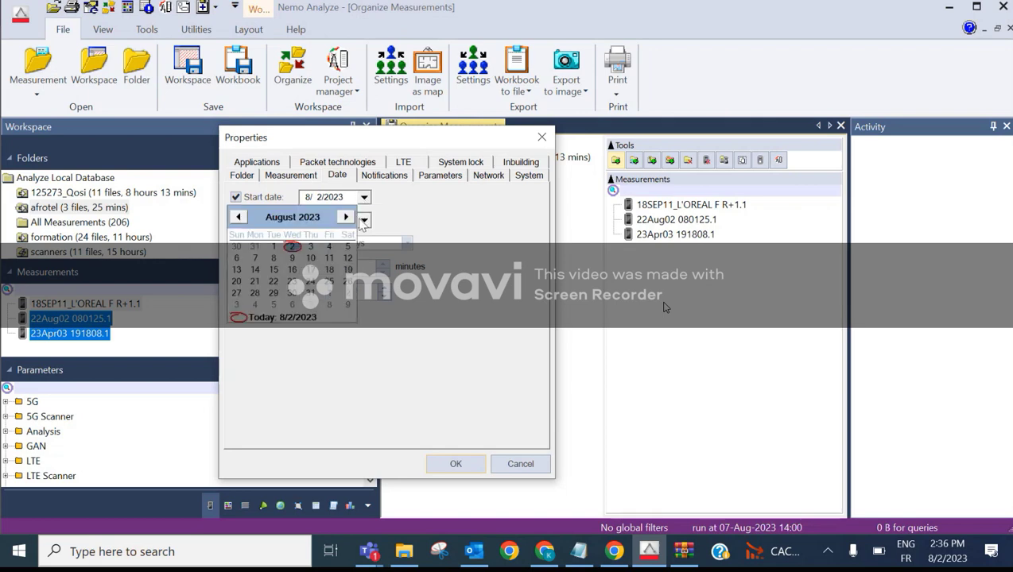
{"action": "left_click", "coordinate": [238, 218]}
{"action": "left_click", "coordinate": [239, 218]}
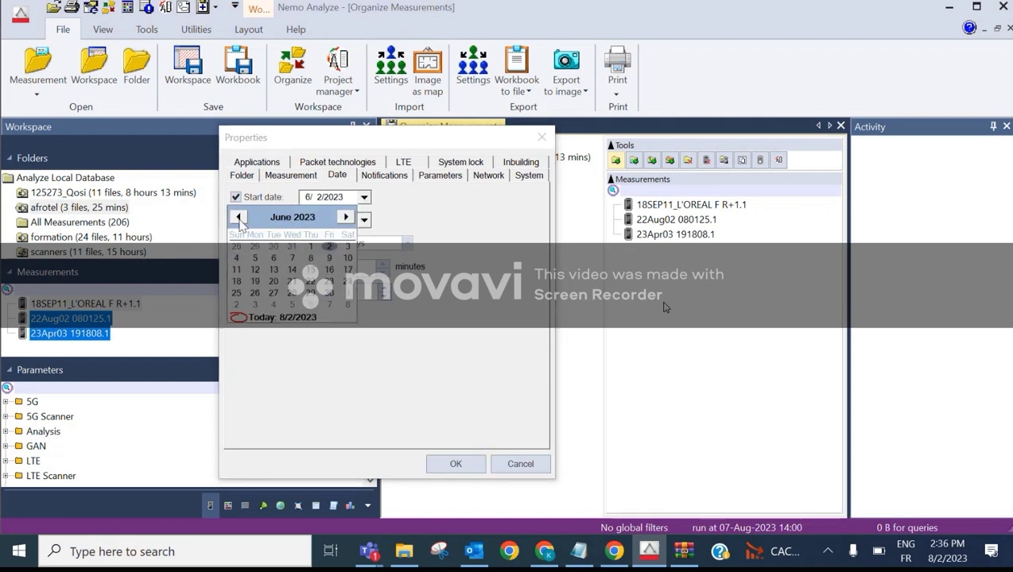
{"action": "left_click", "coordinate": [345, 217]}
{"action": "left_click", "coordinate": [348, 247]}
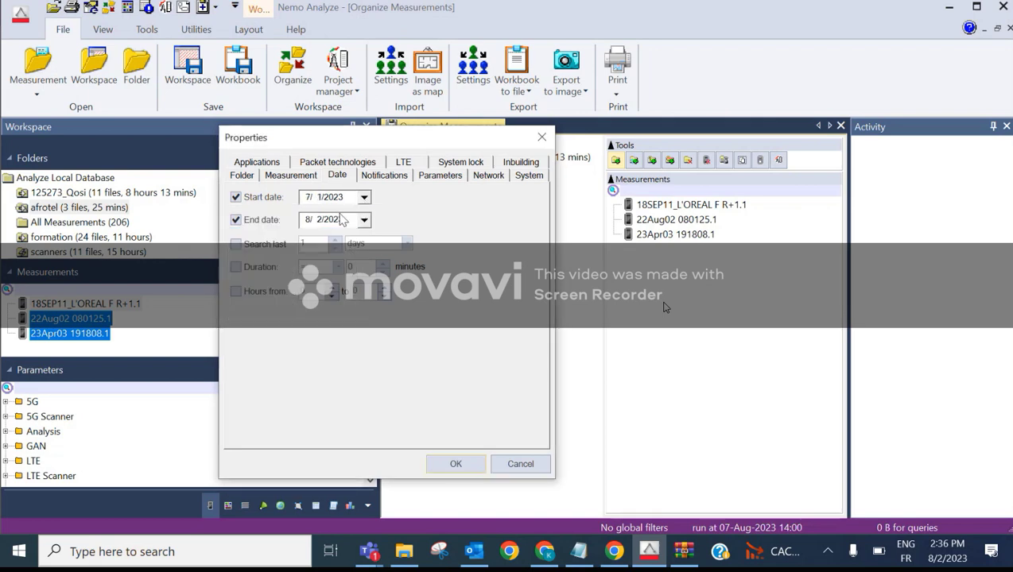
{"action": "left_click", "coordinate": [365, 220]}
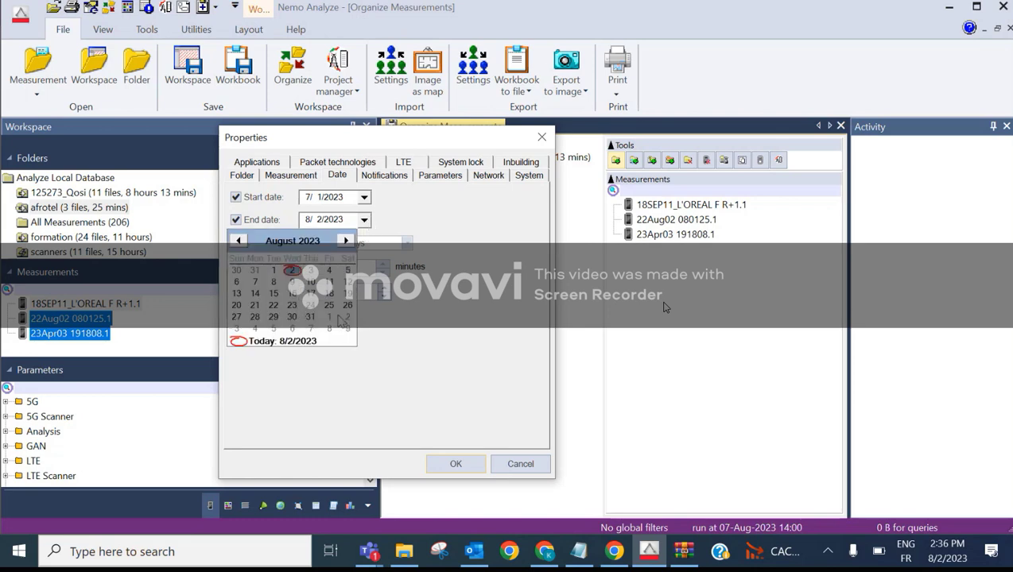
{"action": "left_click", "coordinate": [309, 320]}
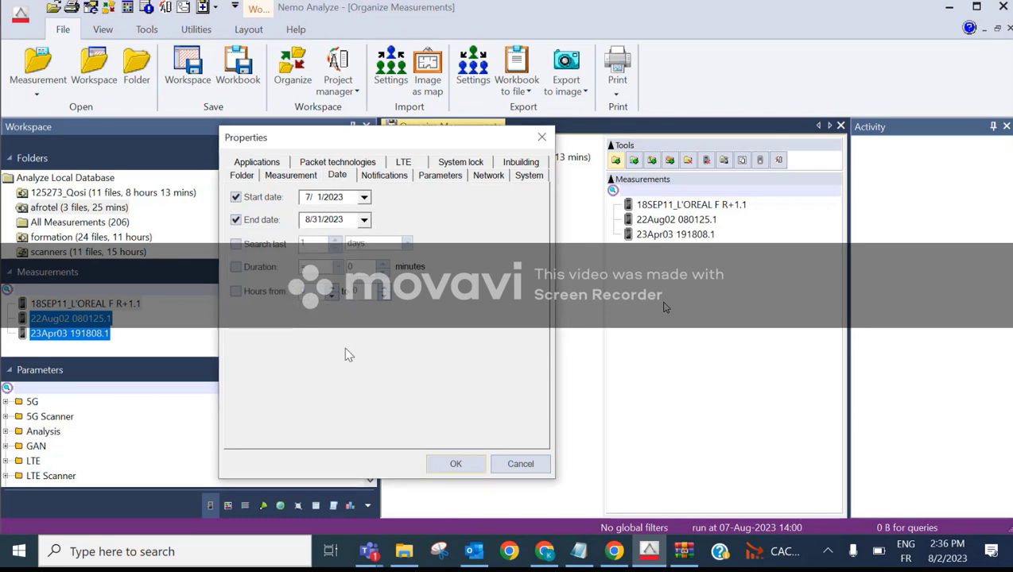
{"action": "left_click", "coordinate": [456, 465]}
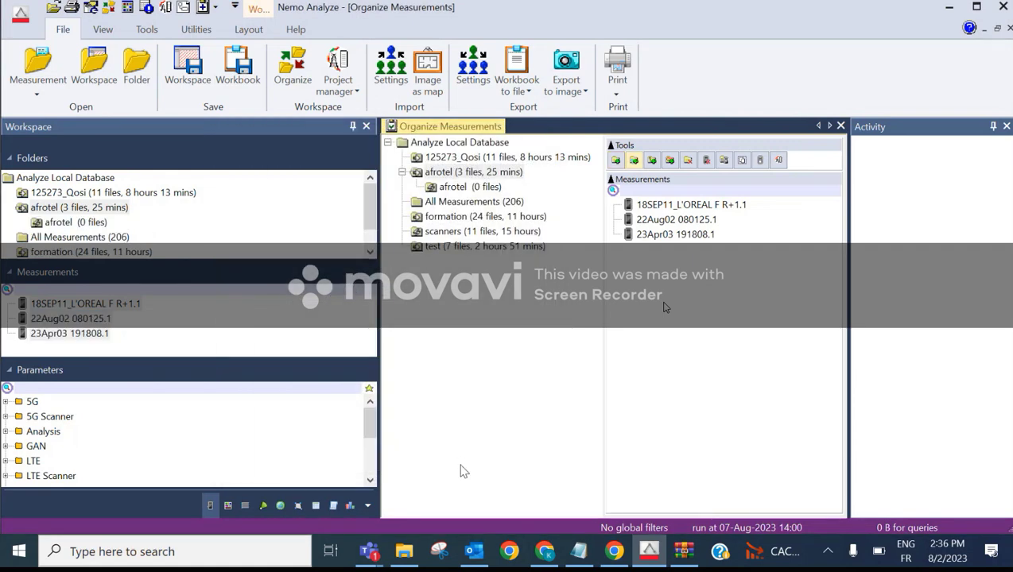
Check the afrotel search subfolder is empty, delete it, and return to All Measurements
{"action": "left_click", "coordinate": [481, 188]}
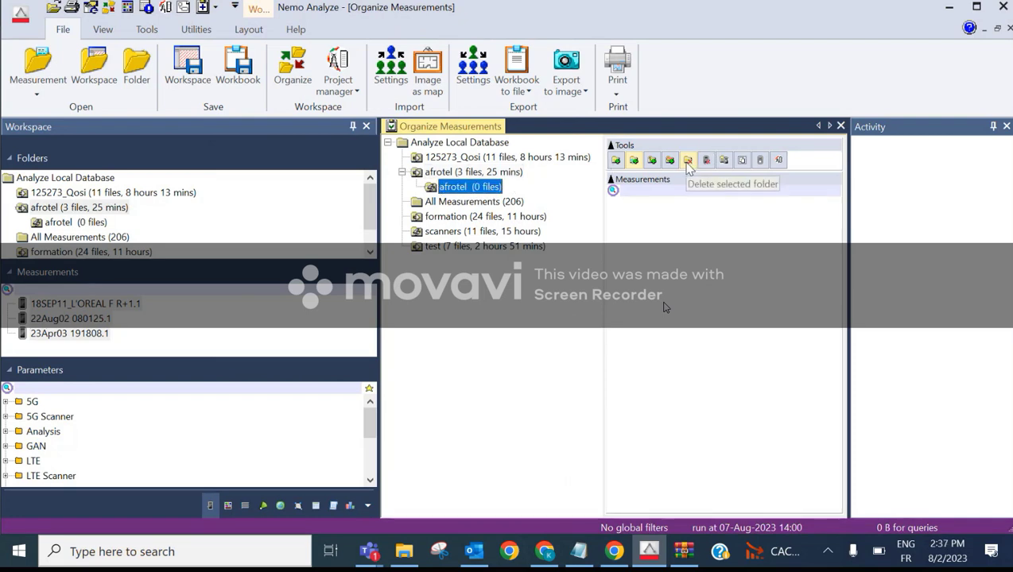
{"action": "left_click", "coordinate": [459, 175]}
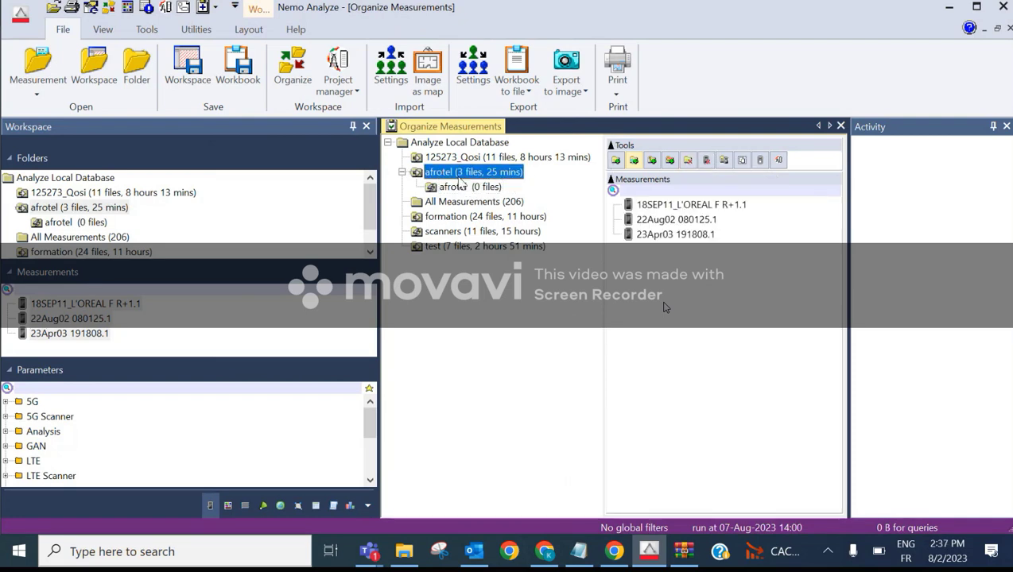
{"action": "left_click", "coordinate": [459, 186]}
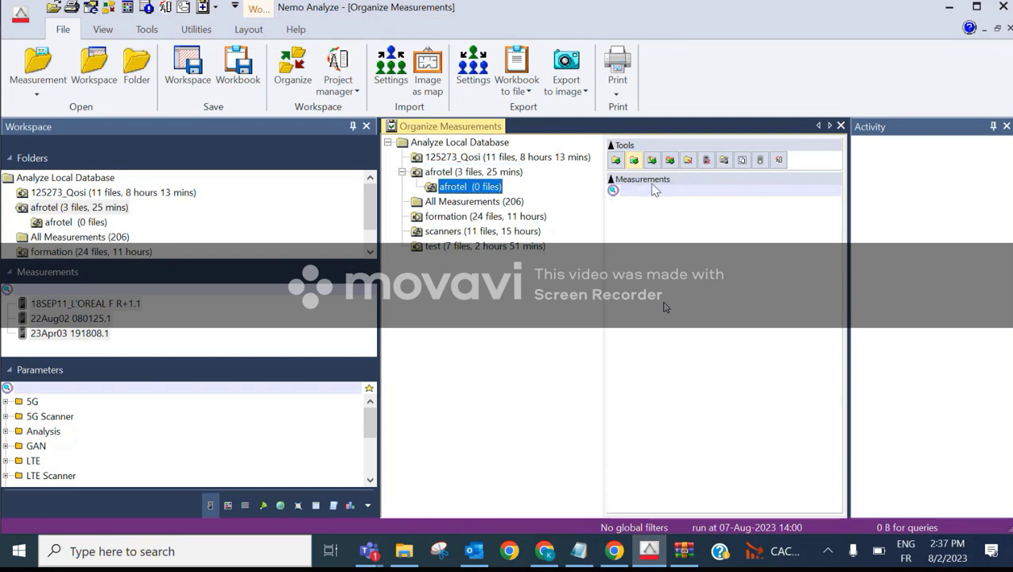
{"action": "left_click", "coordinate": [687, 163]}
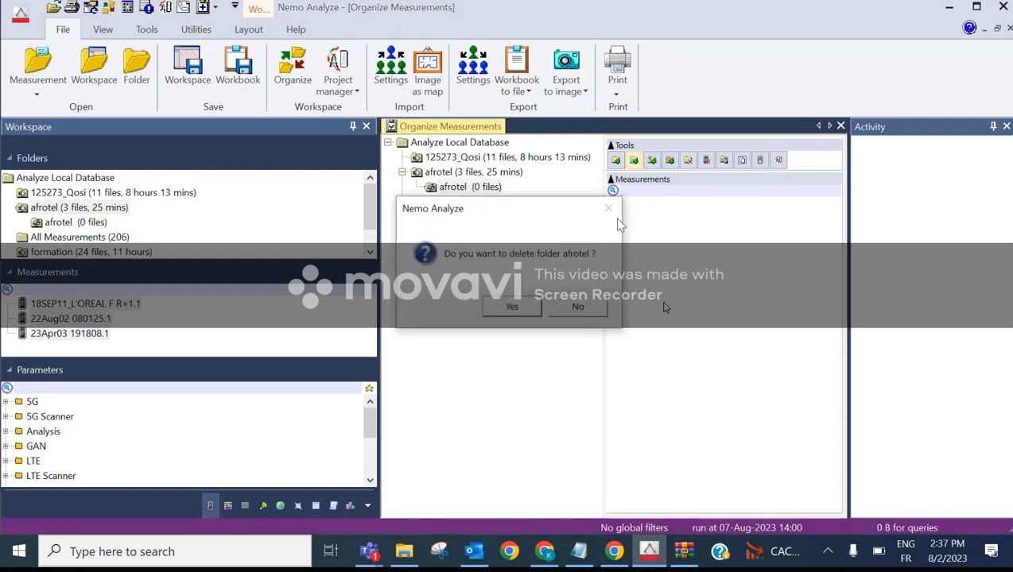
{"action": "left_click", "coordinate": [514, 309]}
{"action": "left_click", "coordinate": [461, 187]}
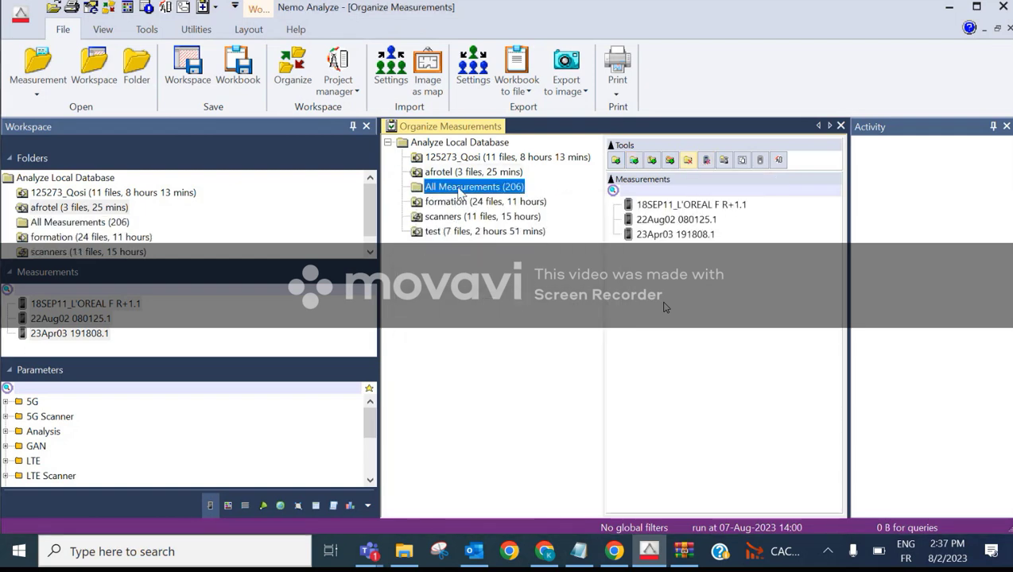
Create search folder afrotel2 filtered to dates 7/1/2023 through 8/31/2023
{"action": "left_click", "coordinate": [635, 160]}
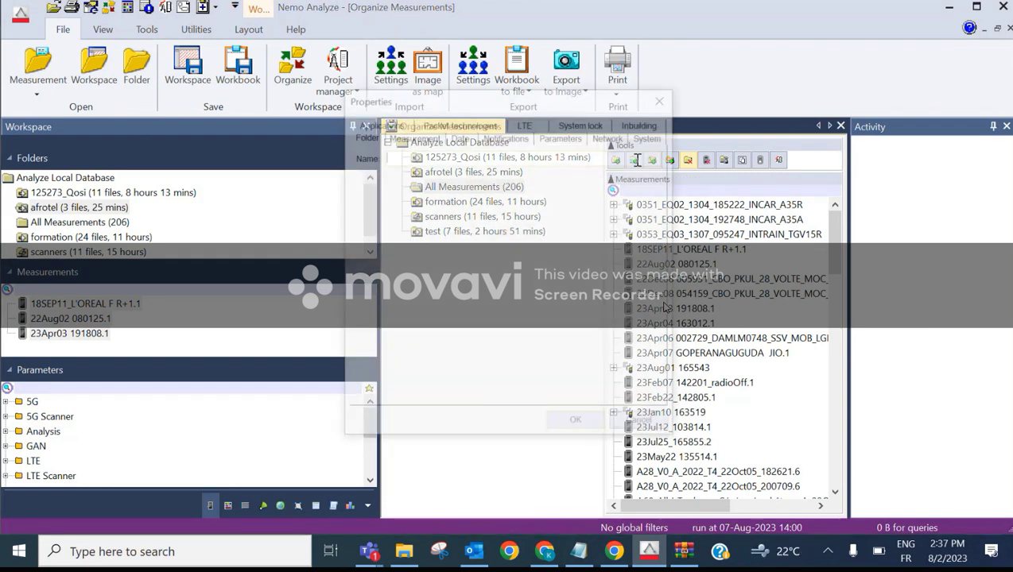
{"action": "type", "text": "afrote"}
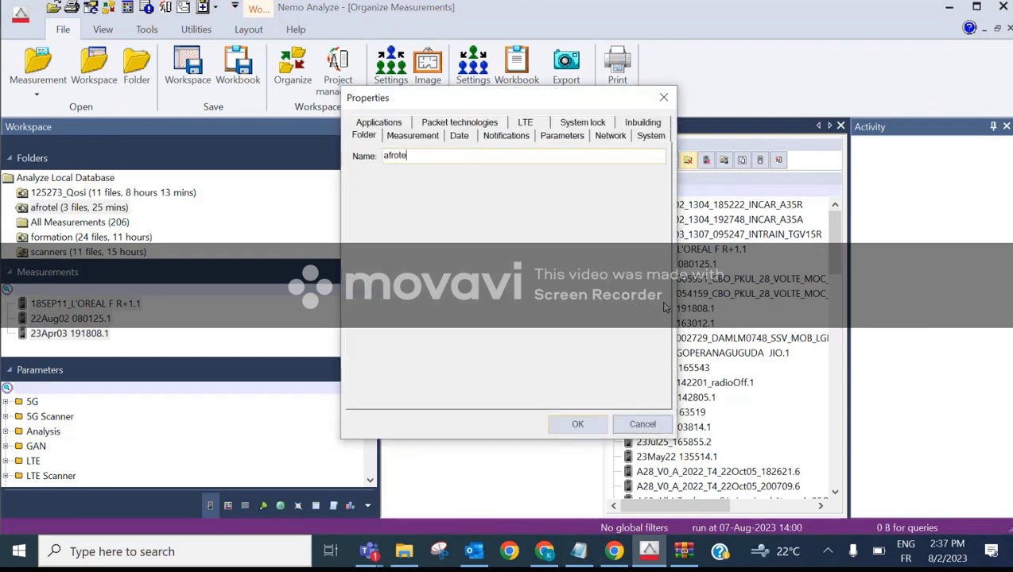
{"action": "type", "text": "l2"}
{"action": "left_click", "coordinate": [458, 135]}
{"action": "left_click", "coordinate": [357, 157]}
{"action": "left_click", "coordinate": [486, 158]}
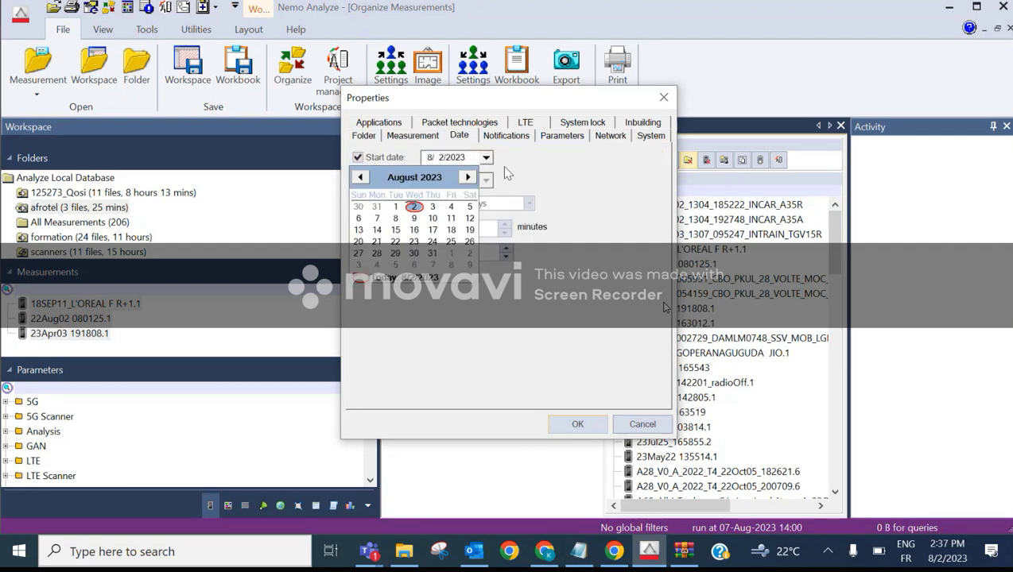
{"action": "left_click", "coordinate": [360, 176]}
{"action": "left_click", "coordinate": [469, 206]}
{"action": "left_click", "coordinate": [357, 181]}
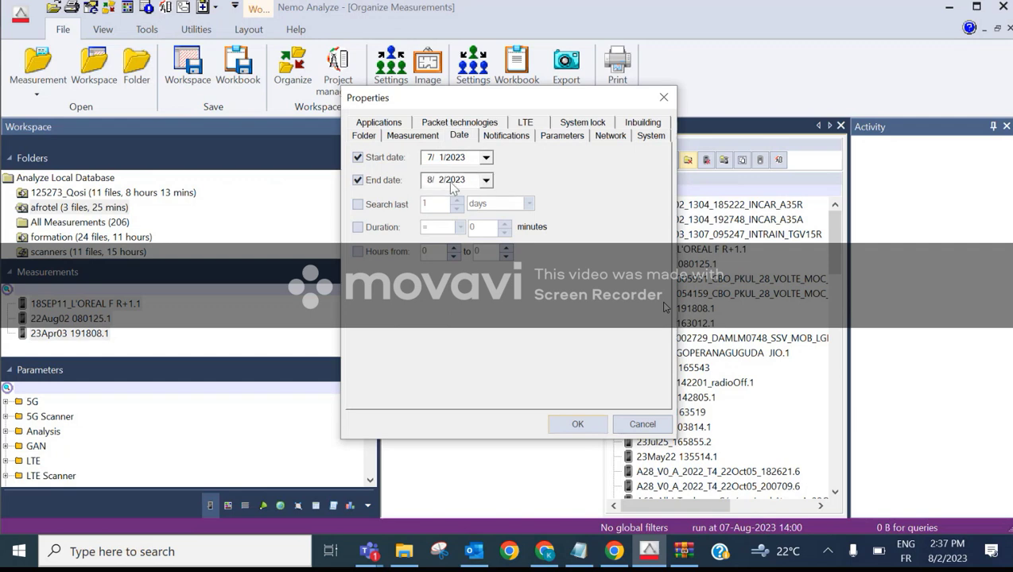
{"action": "left_click", "coordinate": [486, 181]}
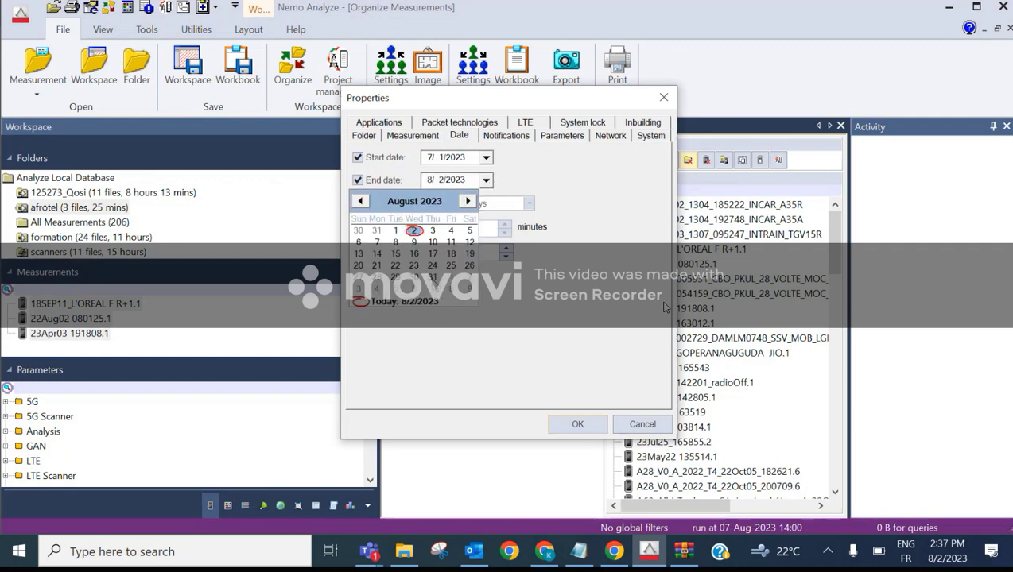
{"action": "left_click", "coordinate": [432, 278]}
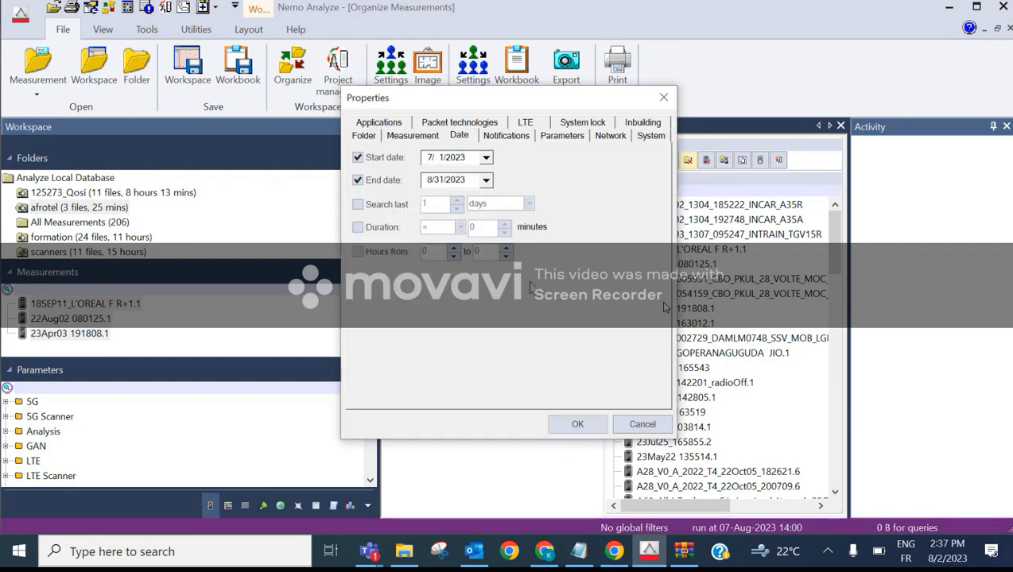
{"action": "left_click", "coordinate": [584, 425]}
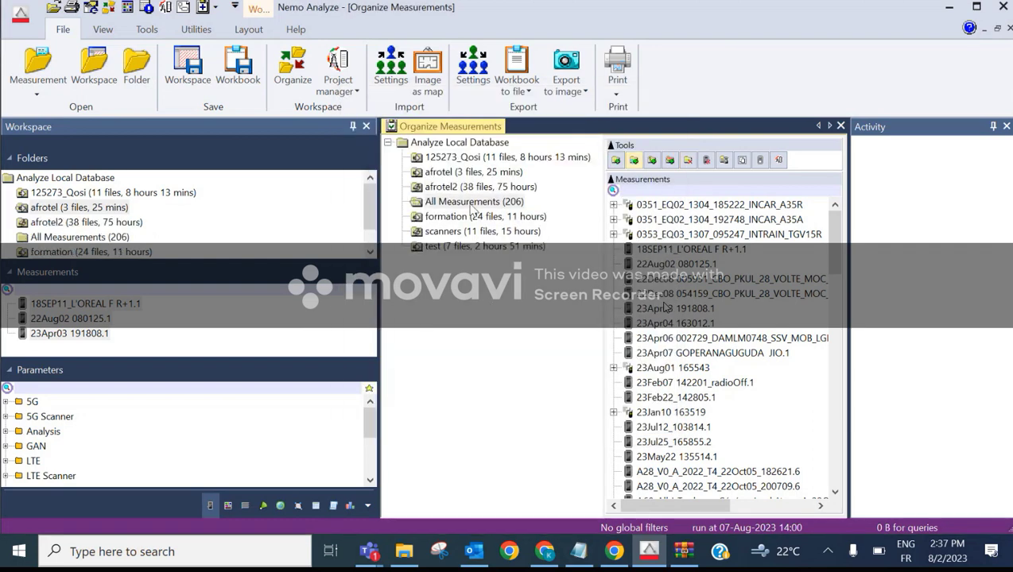
View the 38 files in afrotel2, then return to the full measurement list
{"action": "left_click", "coordinate": [477, 188]}
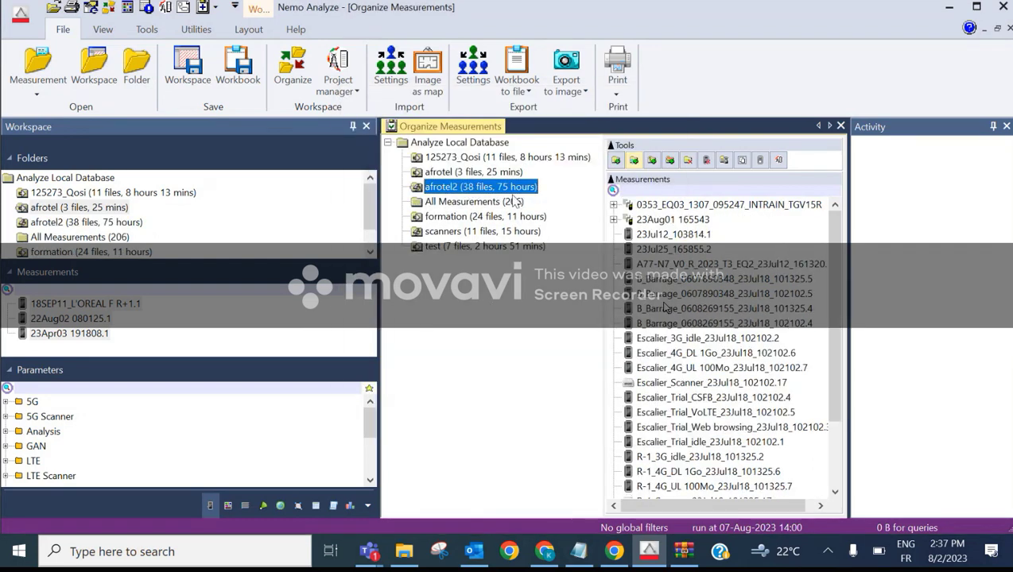
{"action": "left_click_drag", "start_coordinate": [835, 265], "coordinate": [833, 328]}
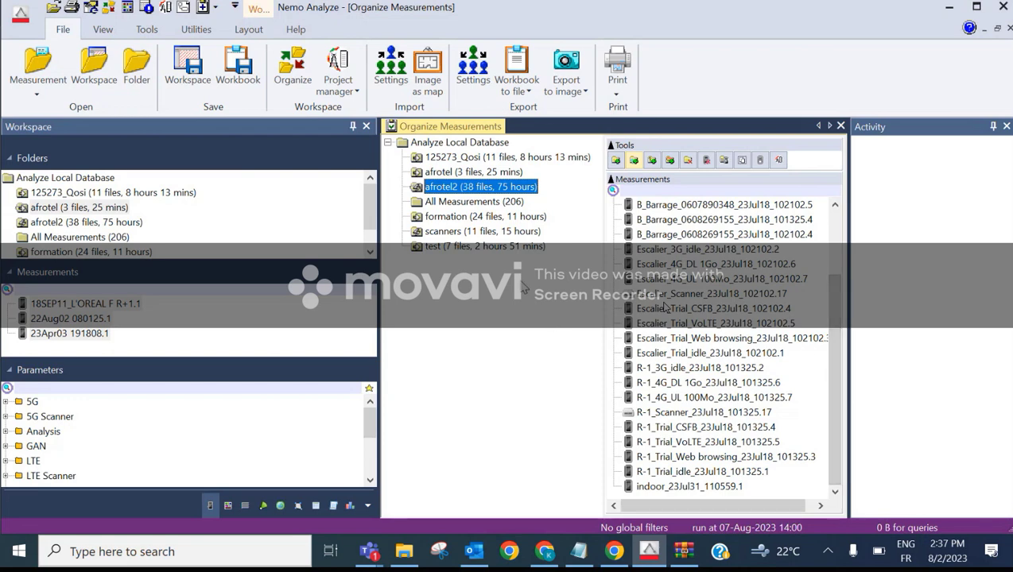
{"action": "left_click", "coordinate": [477, 202]}
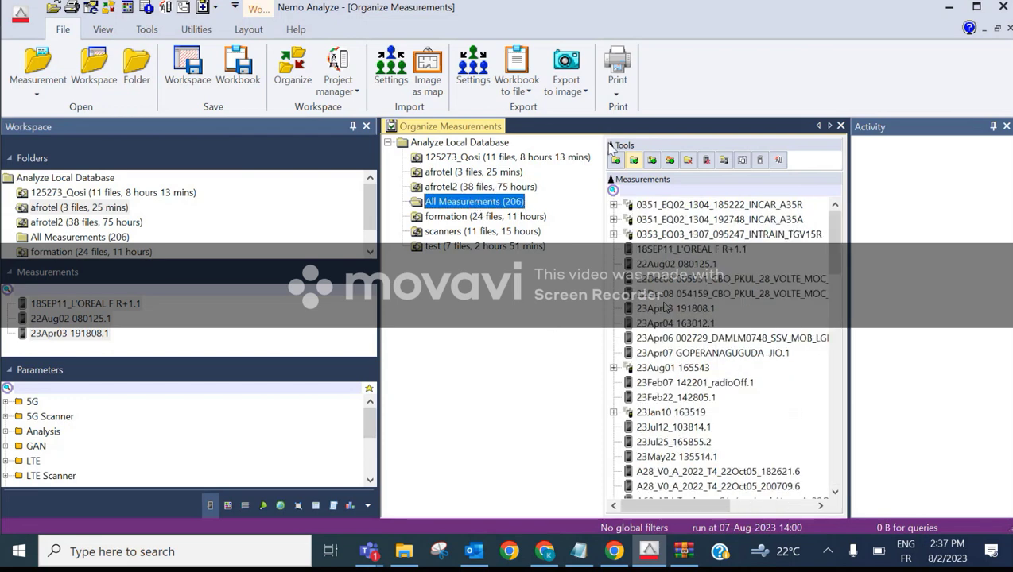
Open afrotel2's properties and remove its start and end date filters
{"action": "left_click", "coordinate": [616, 160]}
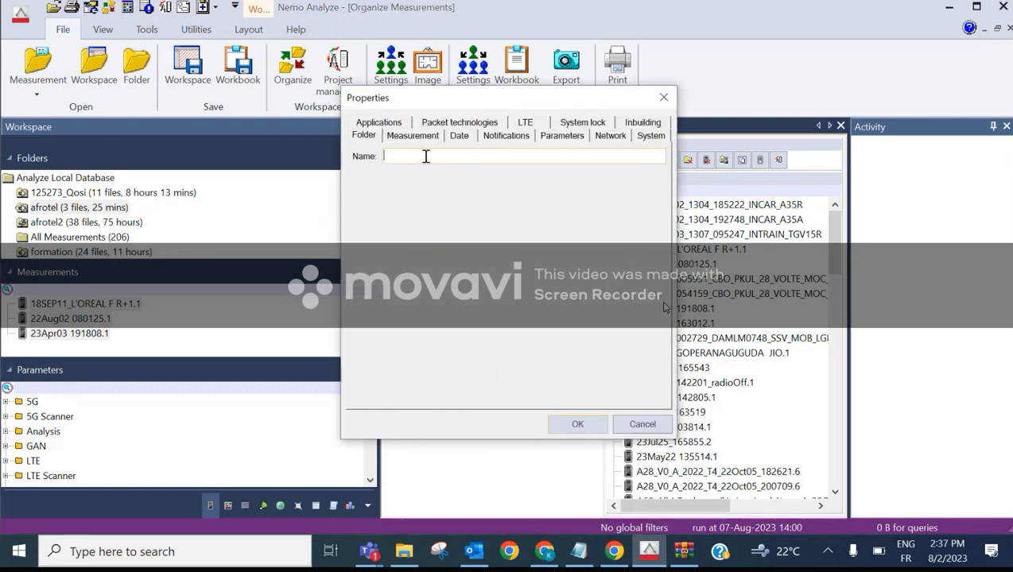
{"action": "key", "text": "Escape"}
{"action": "right_click", "coordinate": [449, 187]}
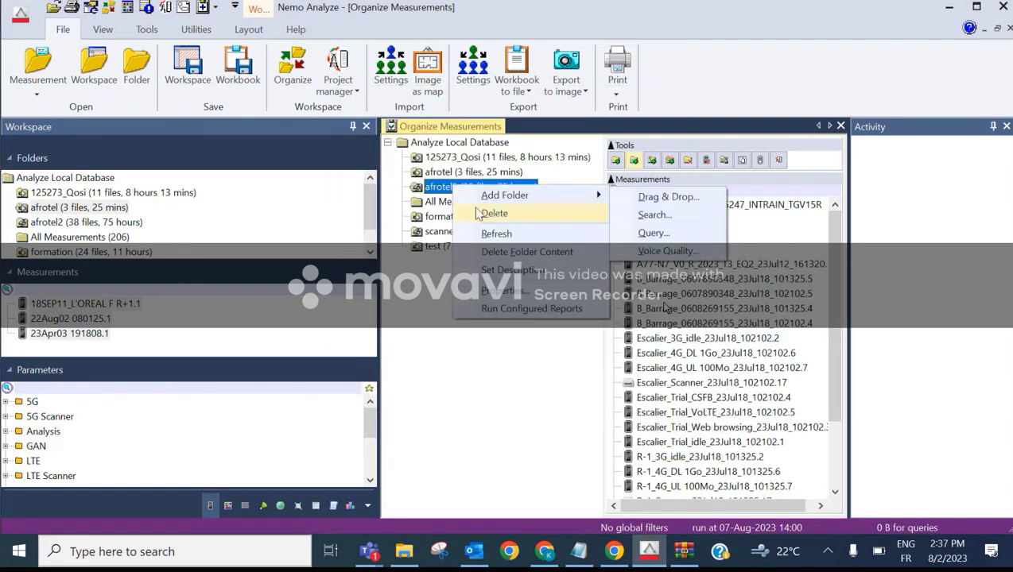
{"action": "left_click", "coordinate": [479, 291]}
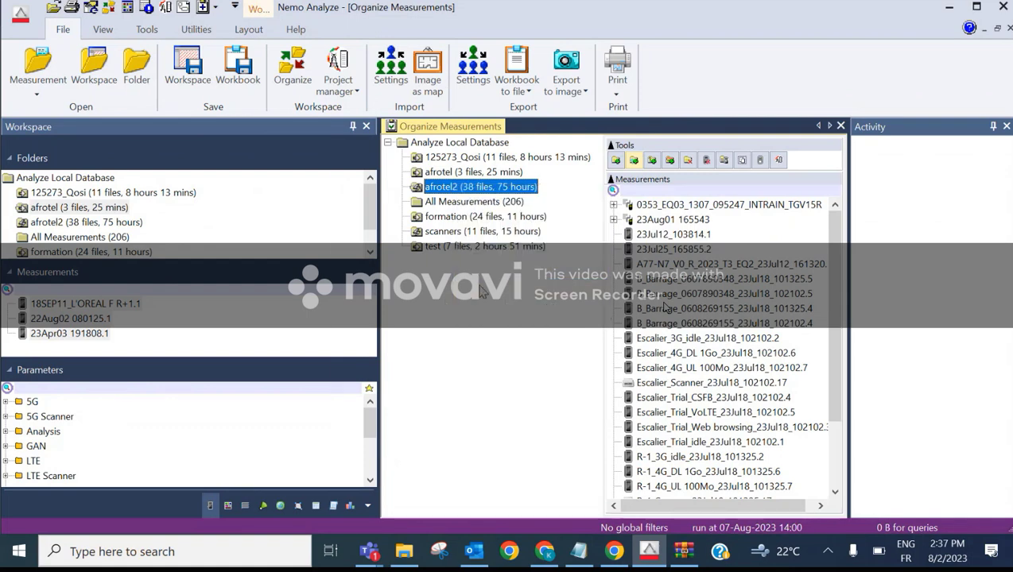
{"action": "left_click_drag", "start_coordinate": [526, 99], "coordinate": [592, 148]}
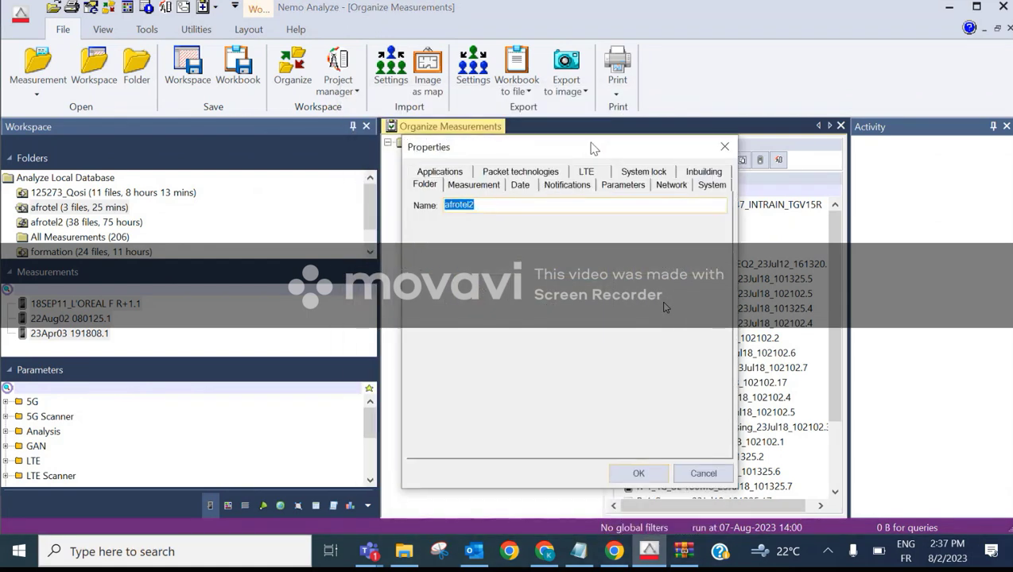
{"action": "left_click", "coordinate": [520, 184]}
{"action": "left_click", "coordinate": [418, 207]}
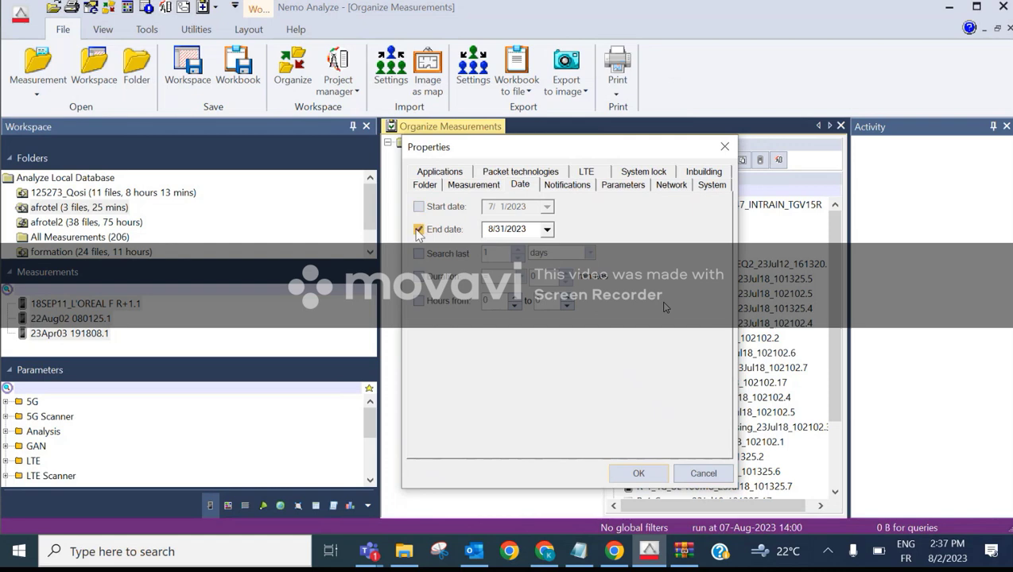
{"action": "left_click", "coordinate": [418, 229]}
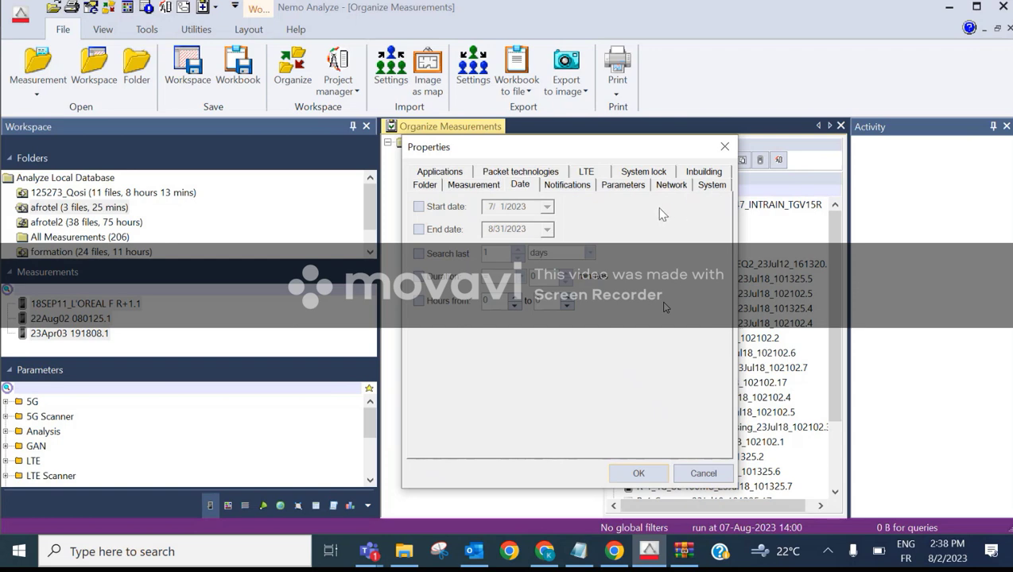
Filter afrotel2 on the UMTS packet technology and save the changes
{"action": "left_click", "coordinate": [548, 173]}
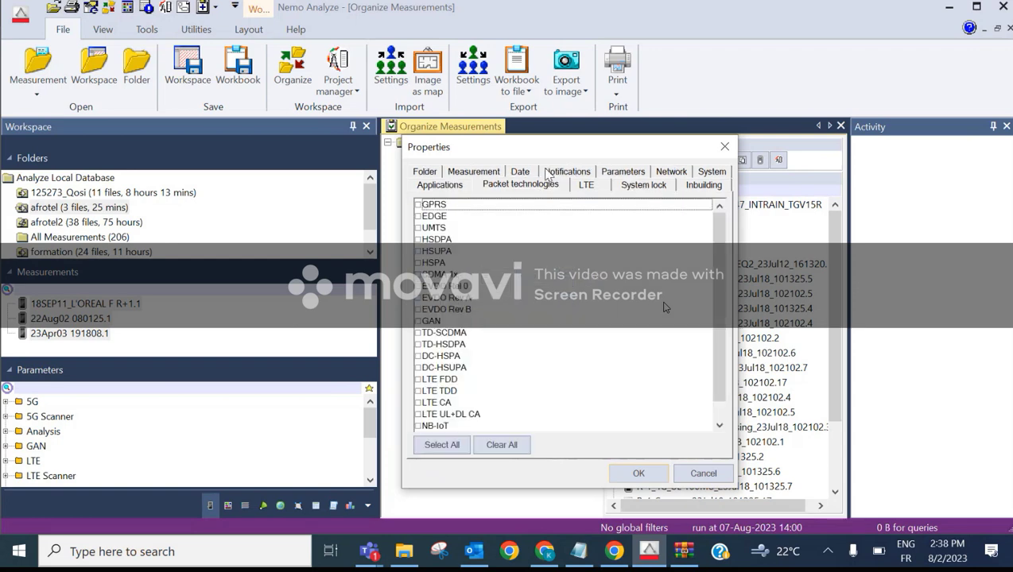
{"action": "mouse_move", "coordinate": [719, 231]}
{"action": "left_mouse_down"}
{"action": "mouse_move", "coordinate": [721, 256]}
{"action": "mouse_move", "coordinate": [722, 213]}
{"action": "left_mouse_up"}
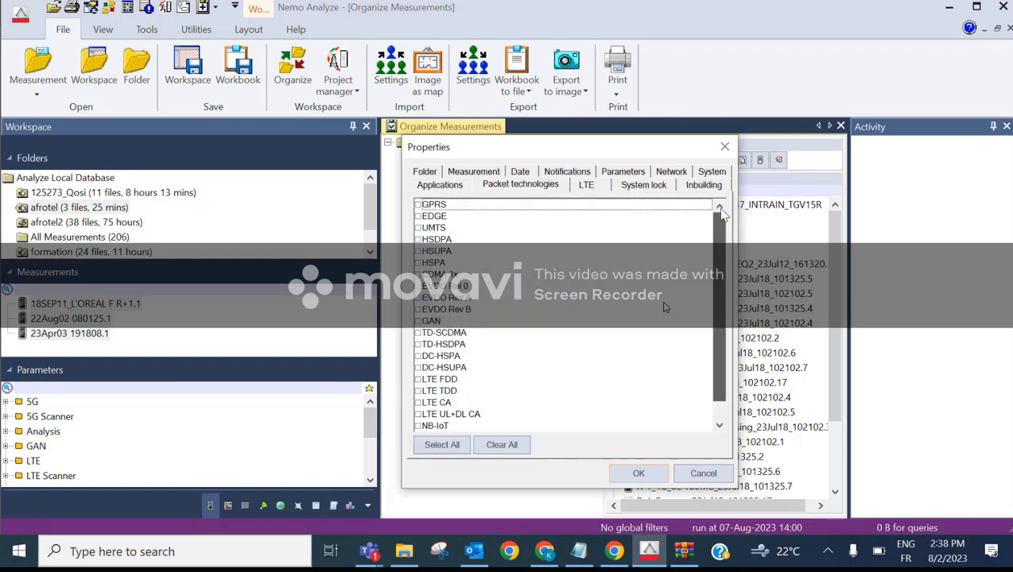
{"action": "left_click", "coordinate": [419, 229]}
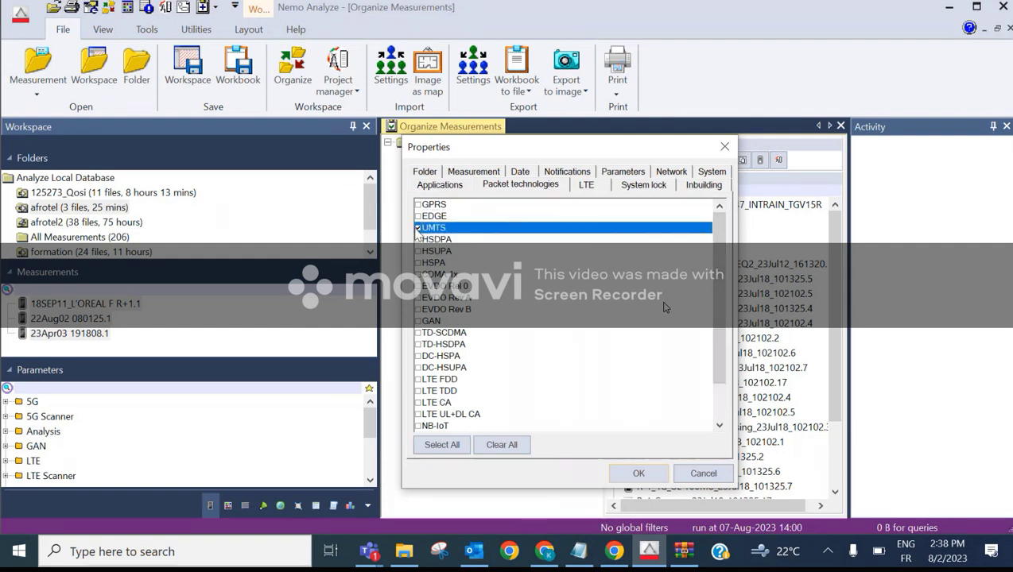
{"action": "scroll", "coordinate": [706, 250], "scroll_direction": "down", "scroll_amount": 1}
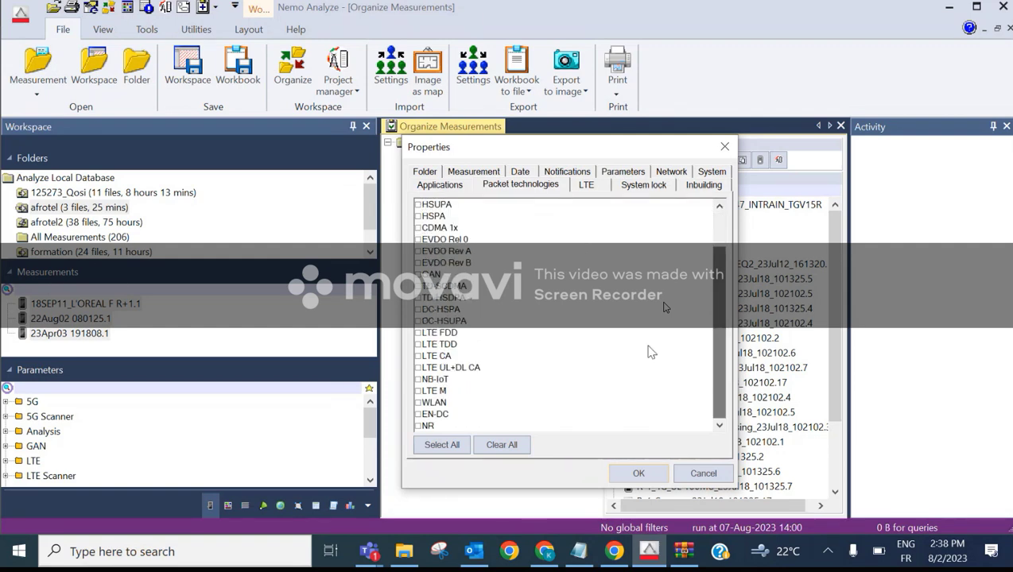
{"action": "scroll", "coordinate": [719, 274], "scroll_direction": "up", "scroll_amount": 1}
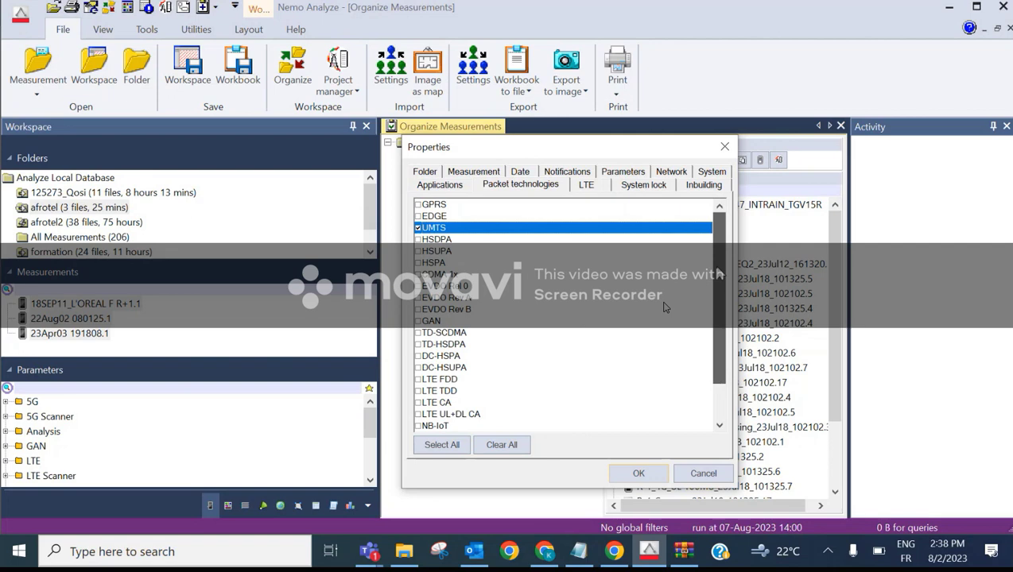
{"action": "left_click", "coordinate": [637, 479]}
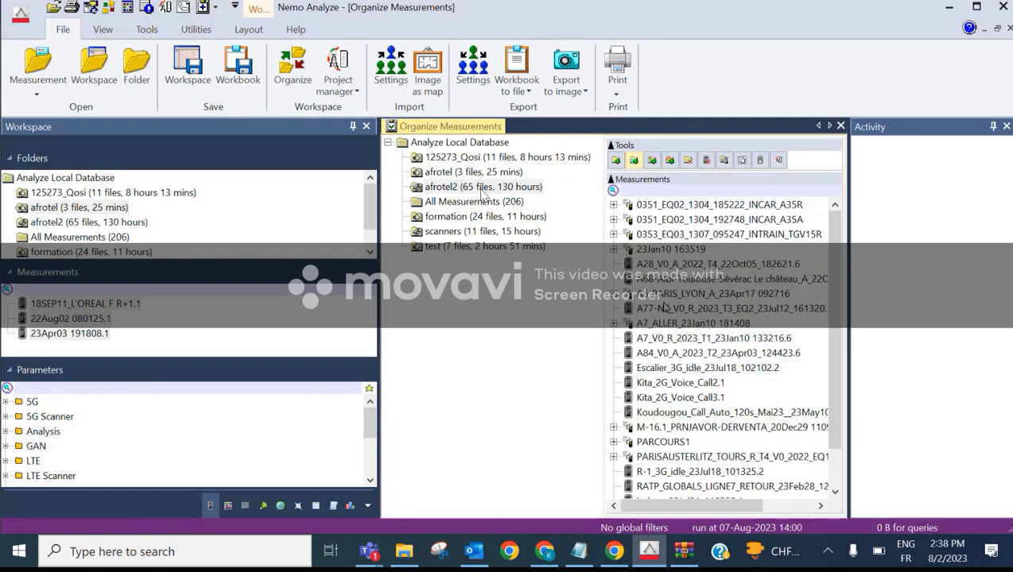
Review the 65 measurements now in afrotel2
{"action": "left_click", "coordinate": [497, 187]}
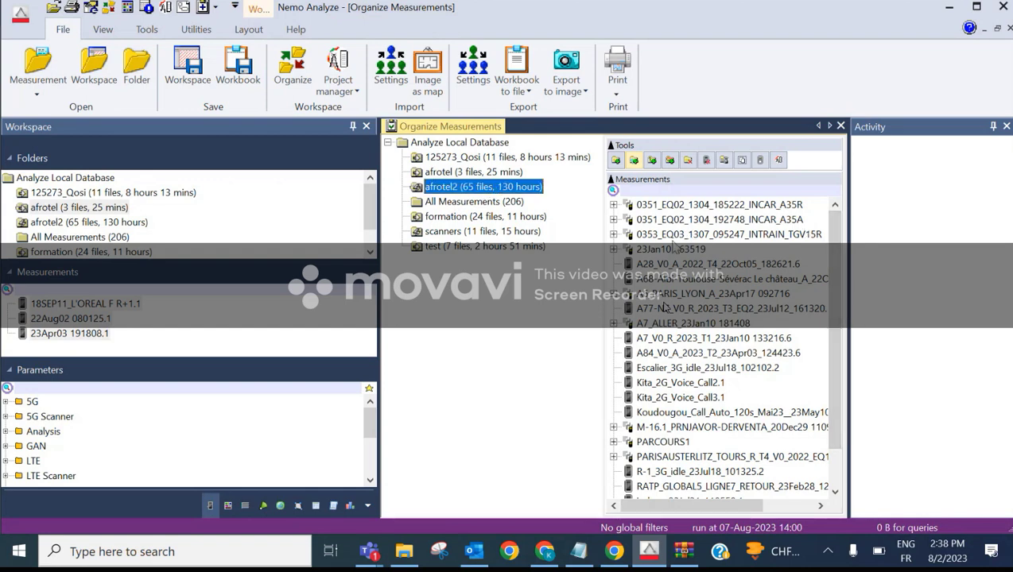
{"action": "scroll", "coordinate": [695, 362], "scroll_direction": "down", "scroll_amount": 1}
{"action": "scroll", "coordinate": [700, 375], "scroll_direction": "up", "scroll_amount": 1}
Inspect the application filters of a new search folder, then close the properties window
{"action": "left_click", "coordinate": [634, 161]}
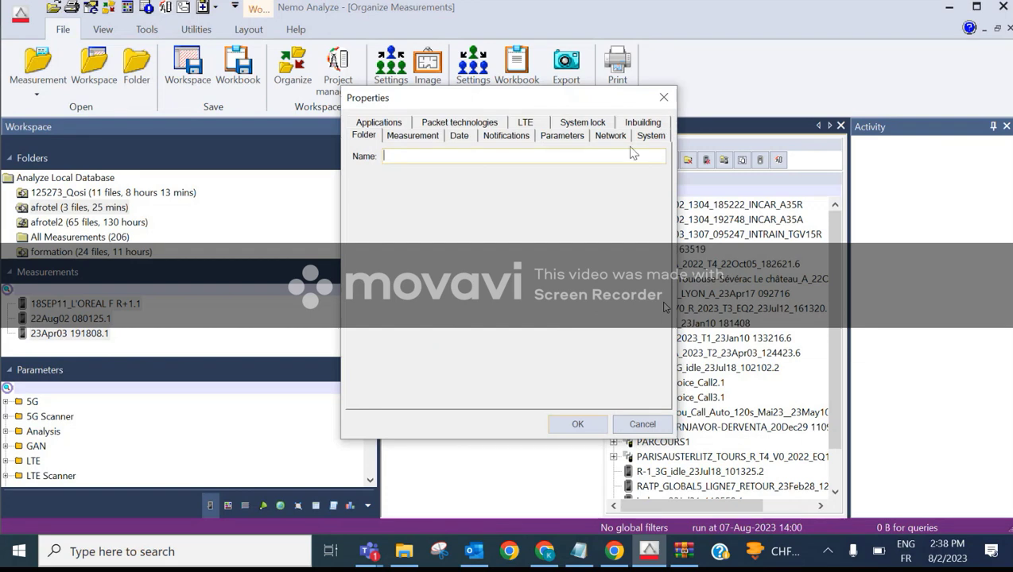
{"action": "left_click", "coordinate": [376, 123]}
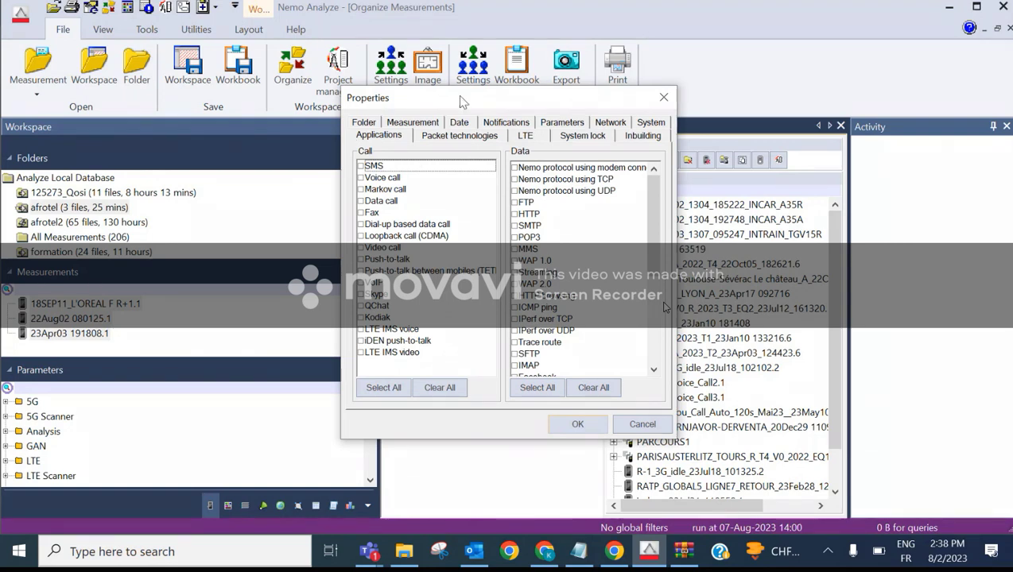
{"action": "left_click_drag", "start_coordinate": [457, 94], "coordinate": [272, 115]}
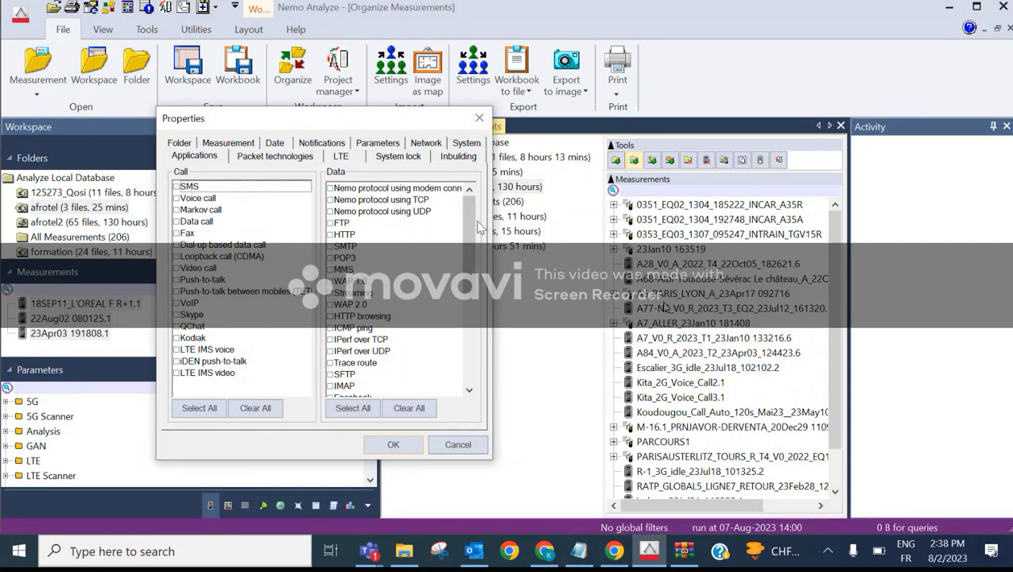
{"action": "mouse_move", "coordinate": [476, 227]}
{"action": "left_mouse_down"}
{"action": "mouse_move", "coordinate": [477, 354]}
{"action": "mouse_move", "coordinate": [477, 208]}
{"action": "mouse_move", "coordinate": [491, 313]}
{"action": "mouse_move", "coordinate": [482, 213]}
{"action": "left_mouse_up"}
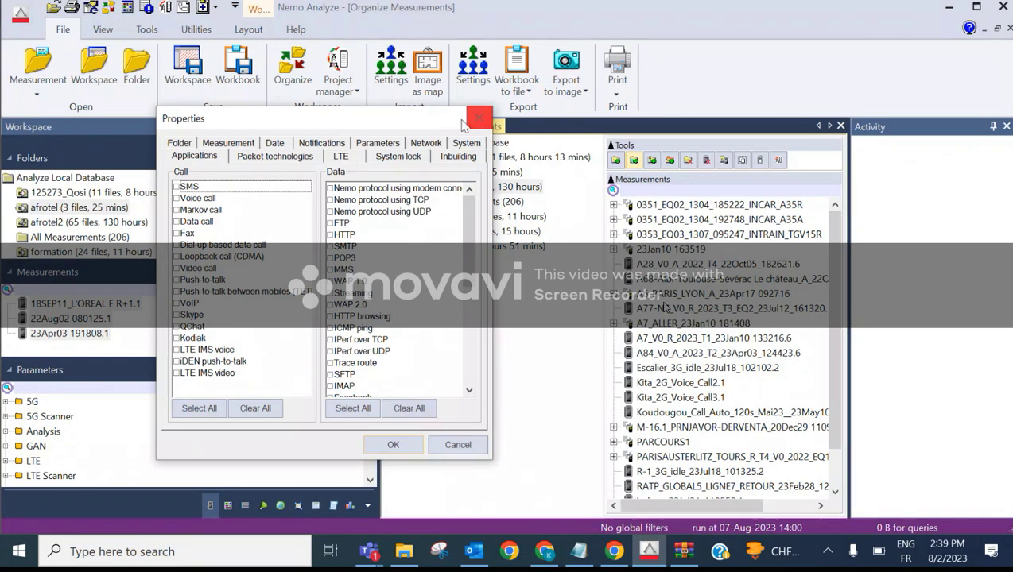
{"action": "left_click", "coordinate": [477, 119]}
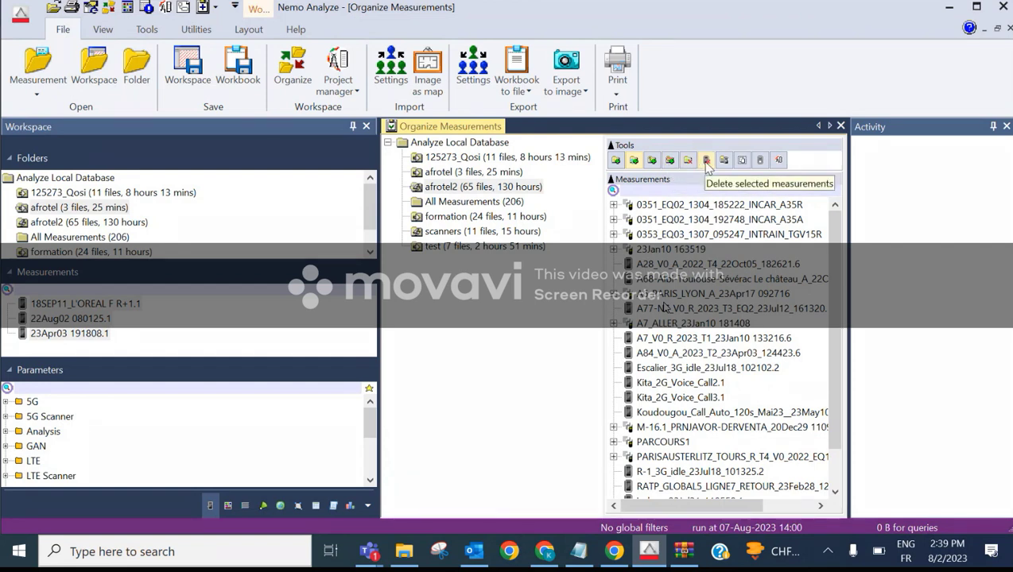
Delete measurement 0351_EQ02_1304_185222_INCAR_A35R from afrotel2, then expand 0351_EQ02_1304_192748_INCAR_A35A
{"action": "left_click", "coordinate": [439, 188]}
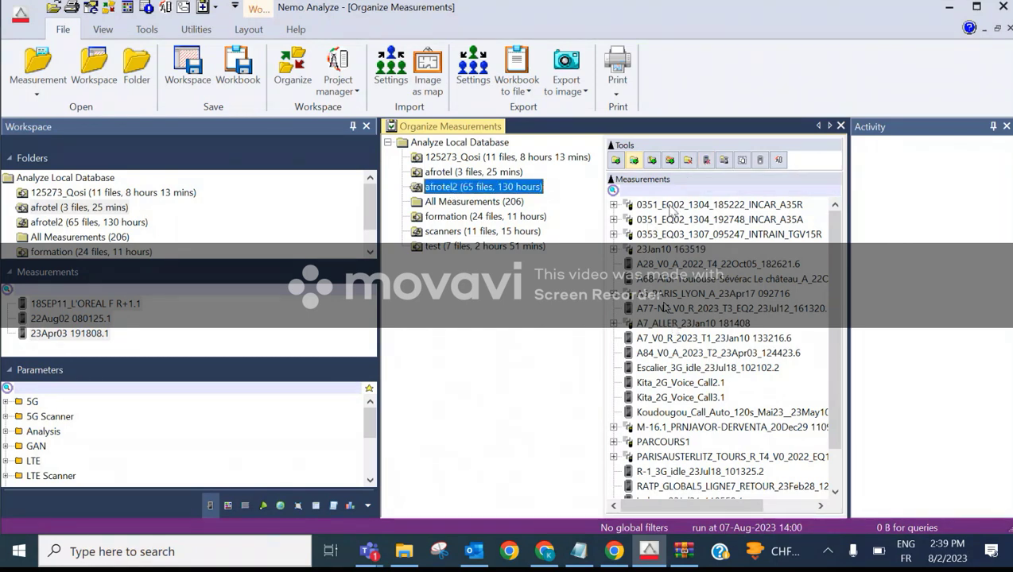
{"action": "double_click", "coordinate": [672, 205]}
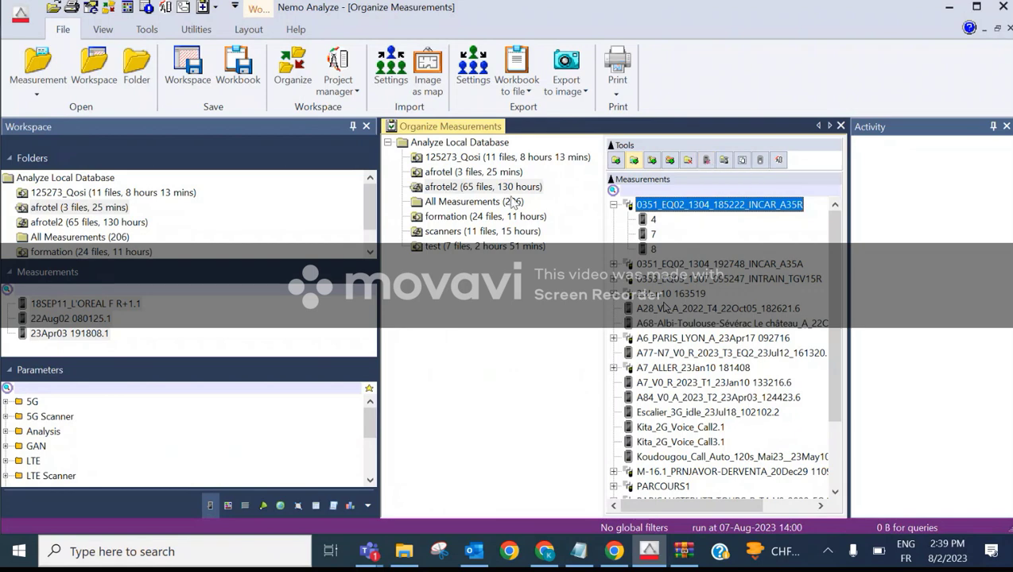
{"action": "left_click", "coordinate": [713, 164]}
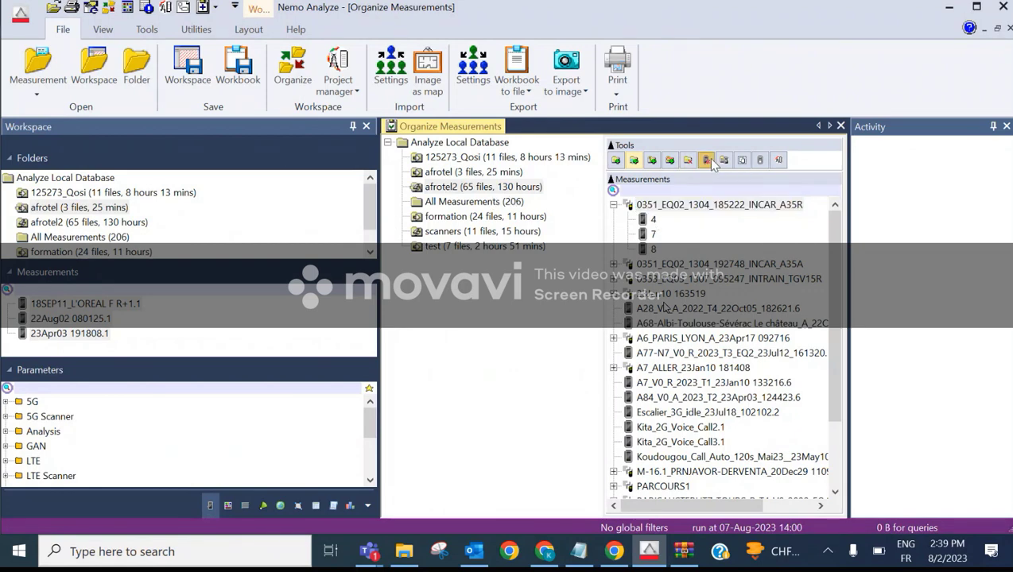
{"action": "left_click", "coordinate": [555, 300]}
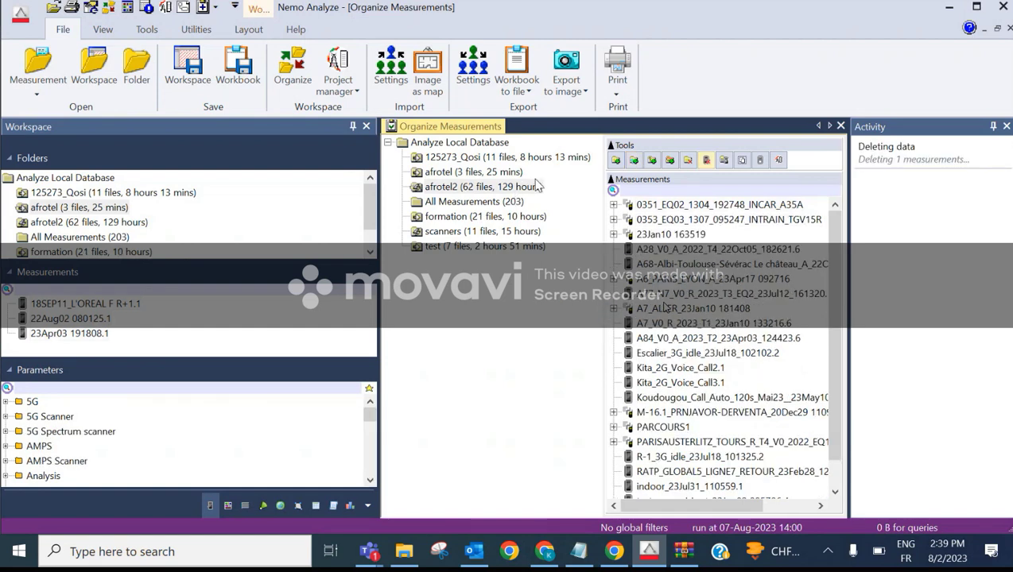
{"action": "left_click", "coordinate": [613, 205]}
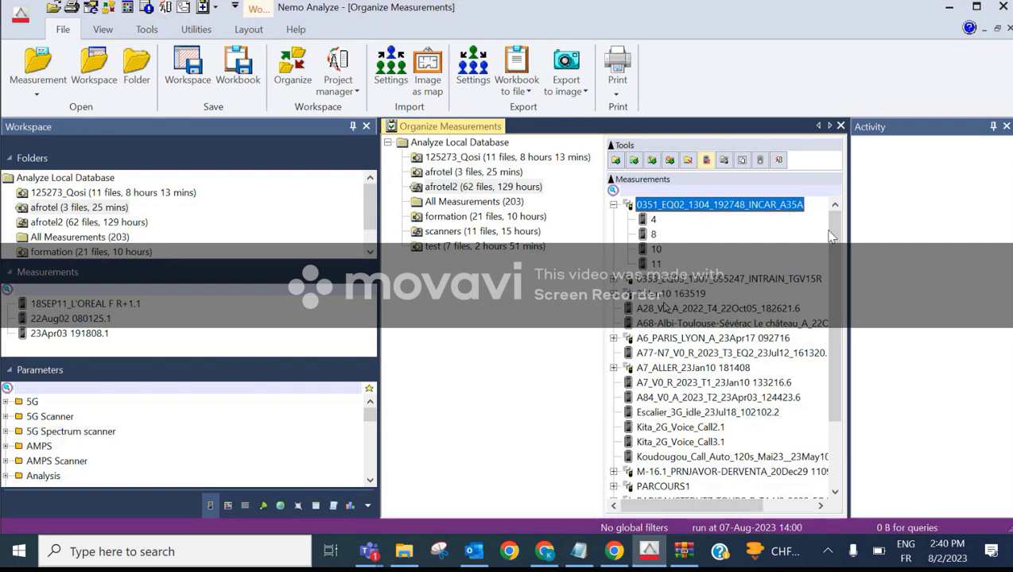
{"action": "left_click_drag", "start_coordinate": [830, 236], "coordinate": [842, 302]}
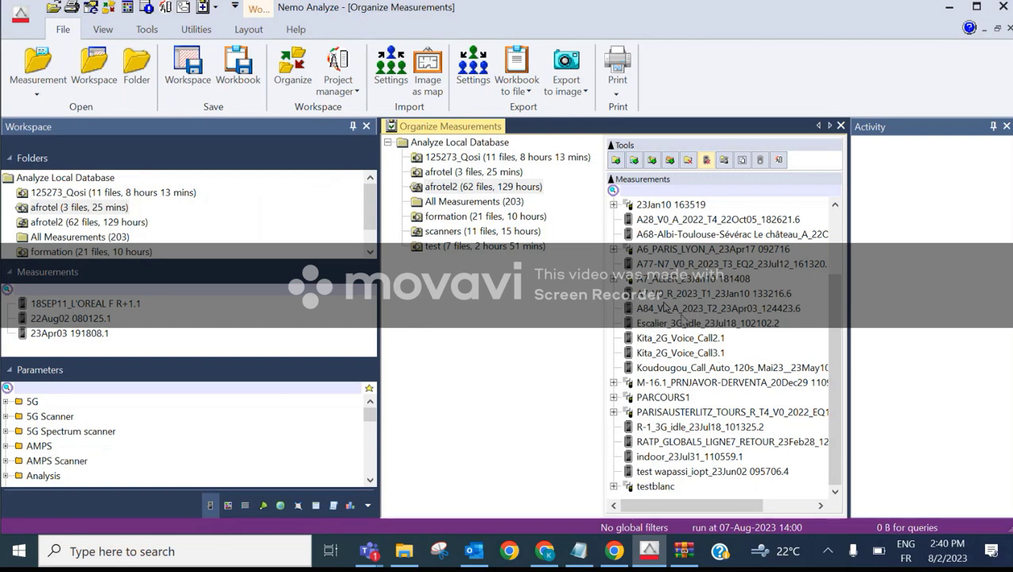
Try joining the A84, indoor and RATP measurements as 'Data', dismiss the overlap refusal, then switch to Chrome
{"action": "left_click", "coordinate": [665, 309]}
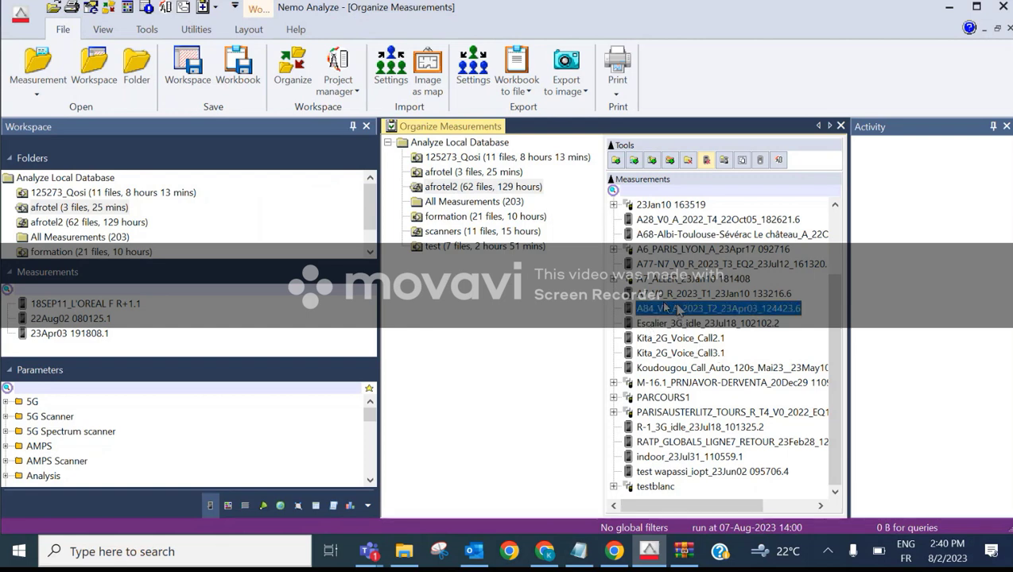
{"action": "left_click", "coordinate": [684, 458], "text": "ctrl"}
{"action": "left_click", "coordinate": [674, 444], "text": "ctrl"}
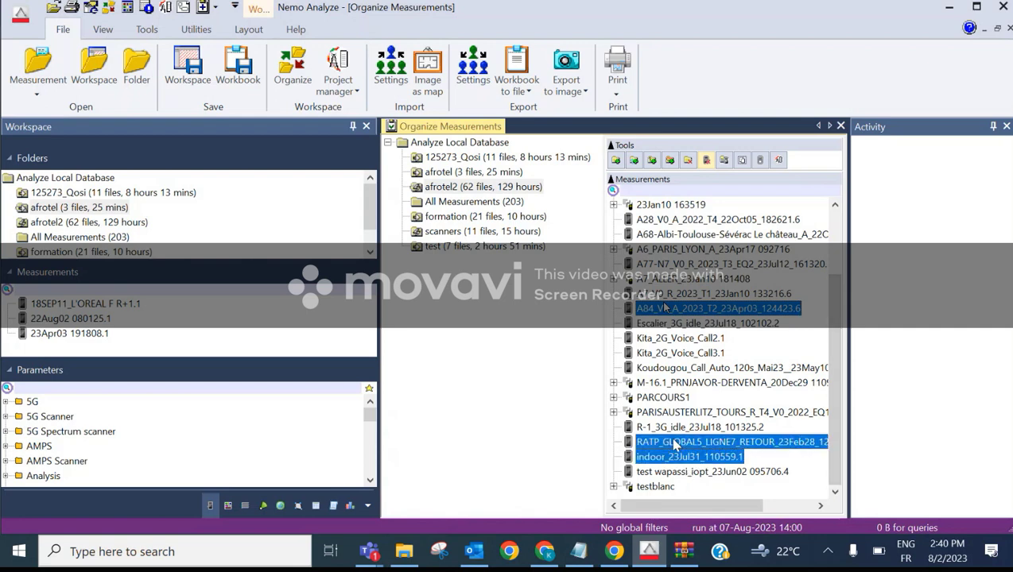
{"action": "left_click", "coordinate": [742, 160]}
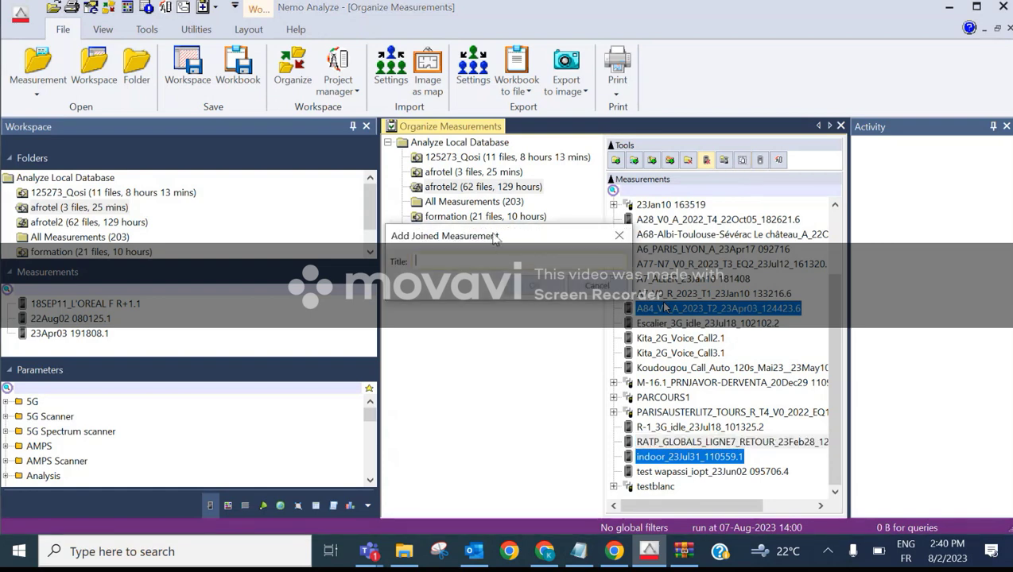
{"action": "type", "text": "Data"}
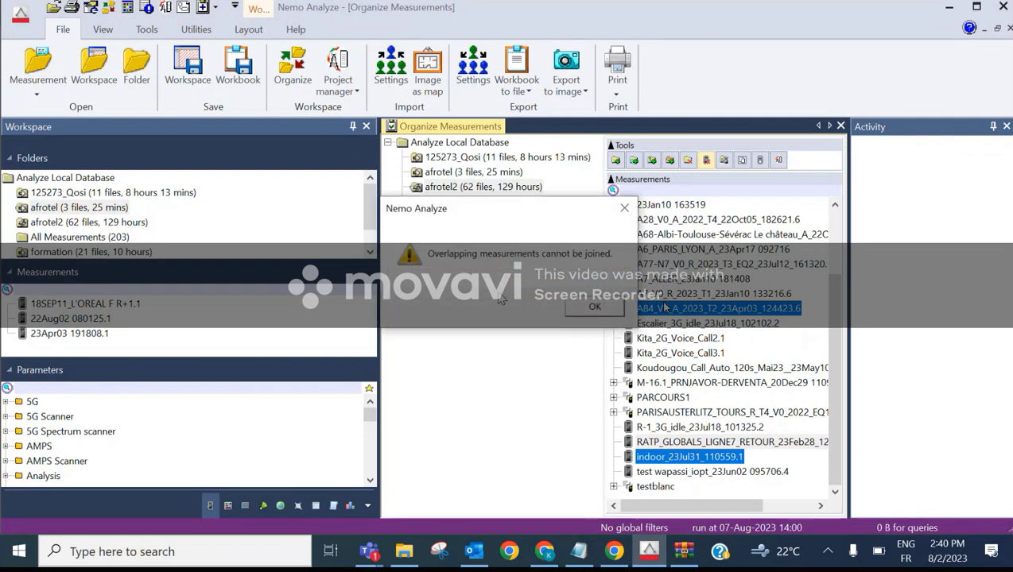
{"action": "left_click", "coordinate": [581, 308]}
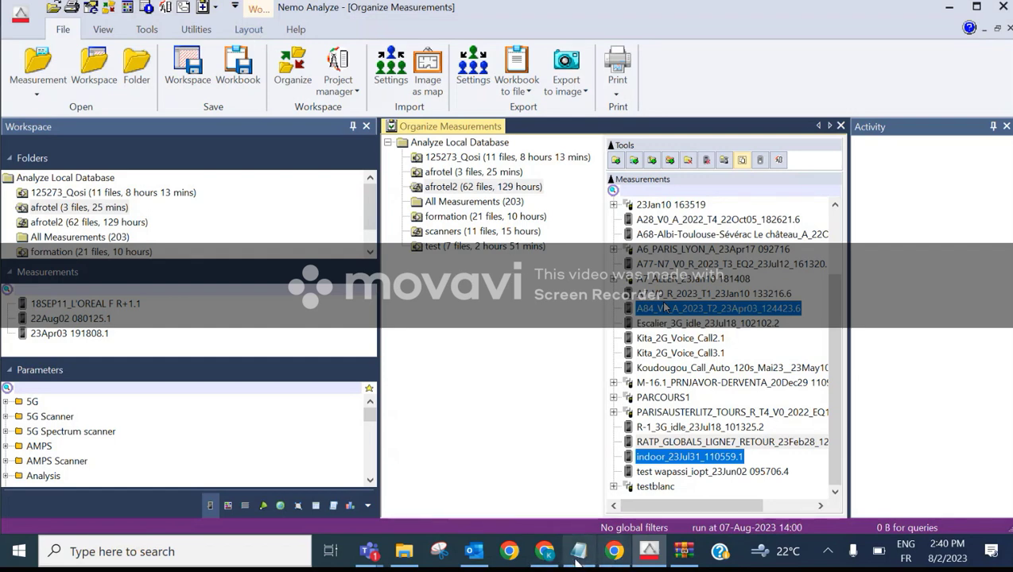
{"action": "left_click", "coordinate": [545, 557]}
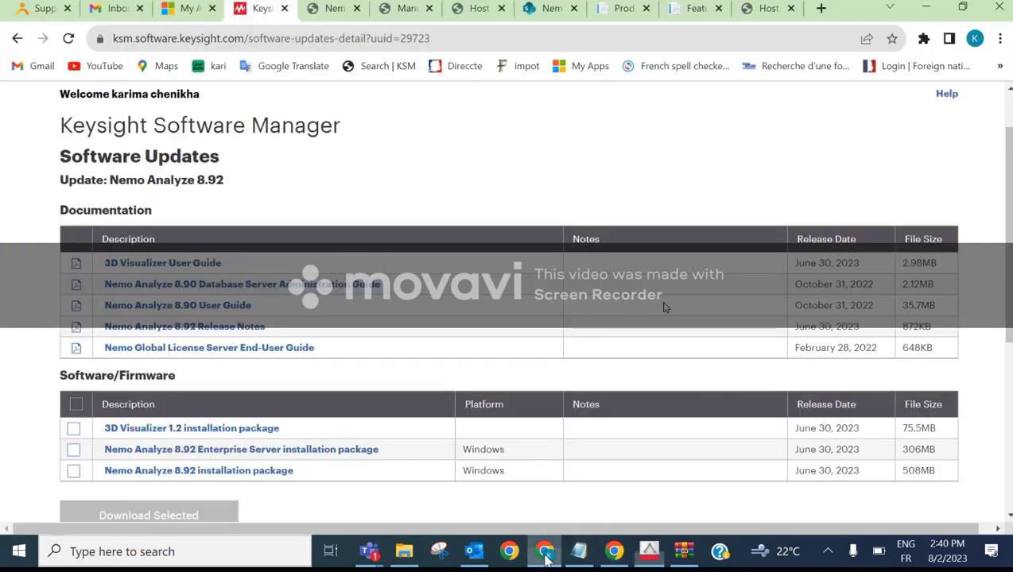
Search the Nemo Analyze User Guide PDF for 'overlap' to find section 7.3, then return to Nemo Analyze
{"action": "left_click", "coordinate": [310, 14]}
{"action": "key", "text": "ctrl+f"}
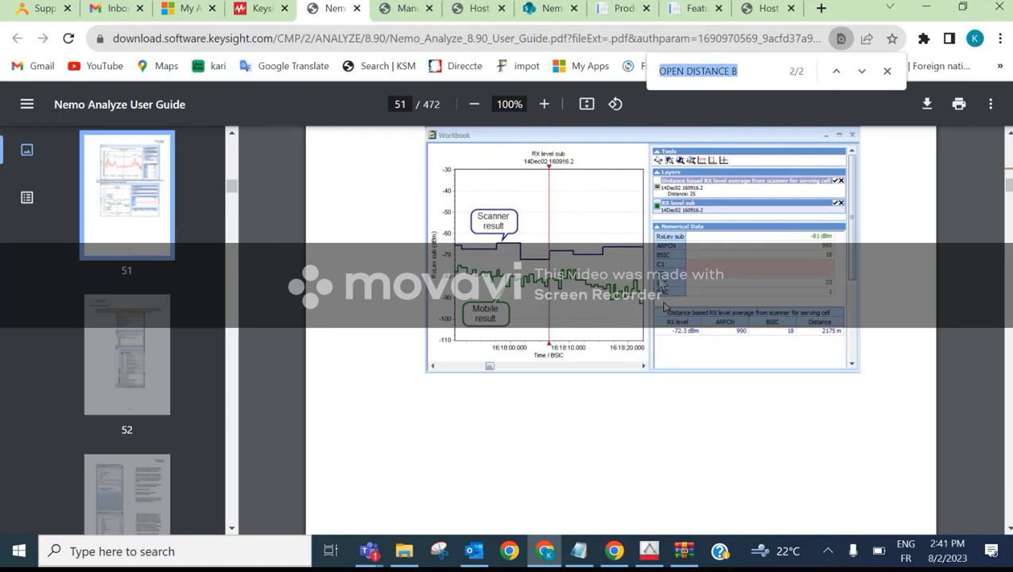
{"action": "type", "text": "overlappin"}
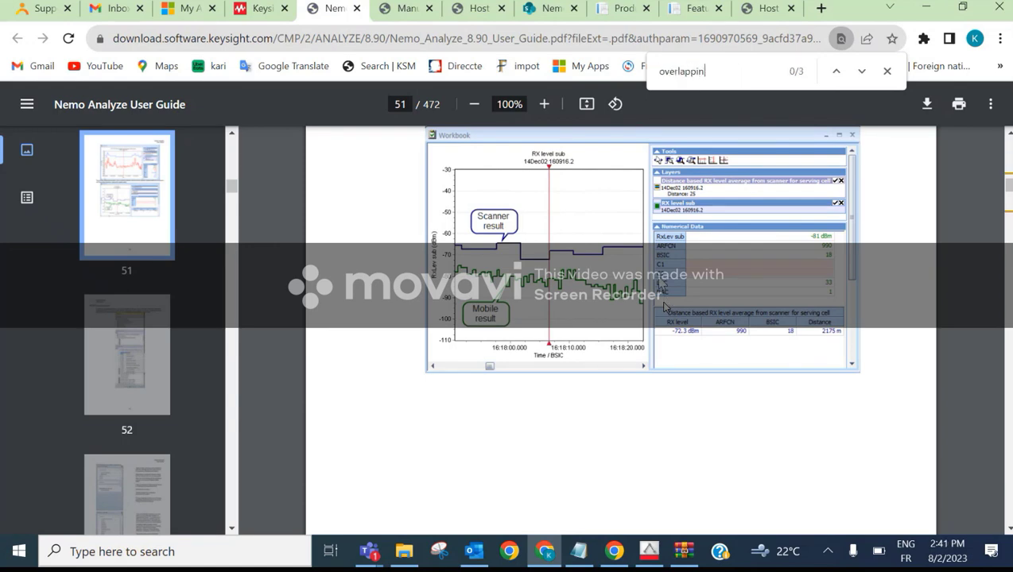
{"action": "key", "text": "BackSpace"}
{"action": "key", "text": "BackSpace"}
{"action": "key", "text": "BackSpace"}
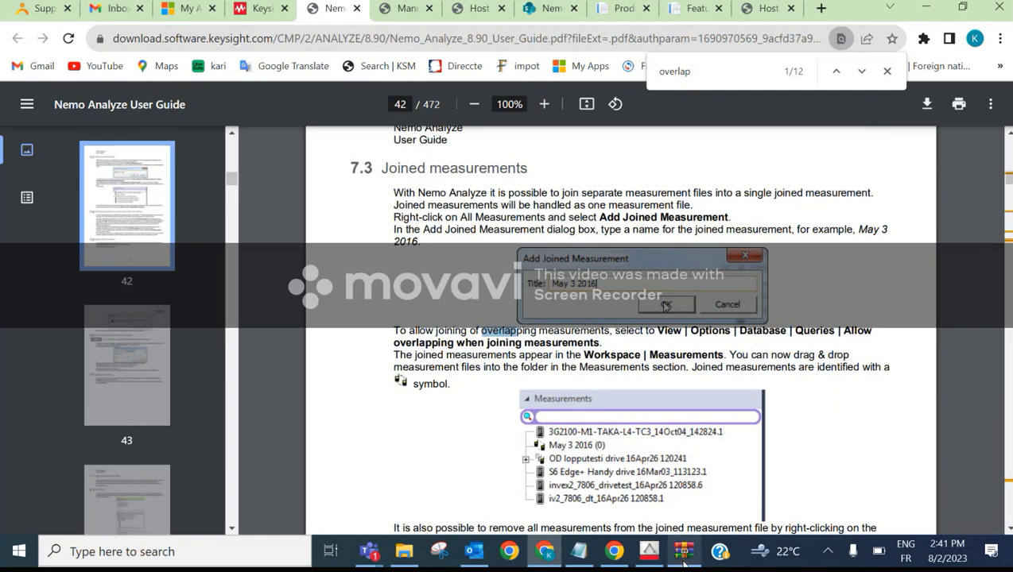
{"action": "mouse_move", "coordinate": [684, 562]}
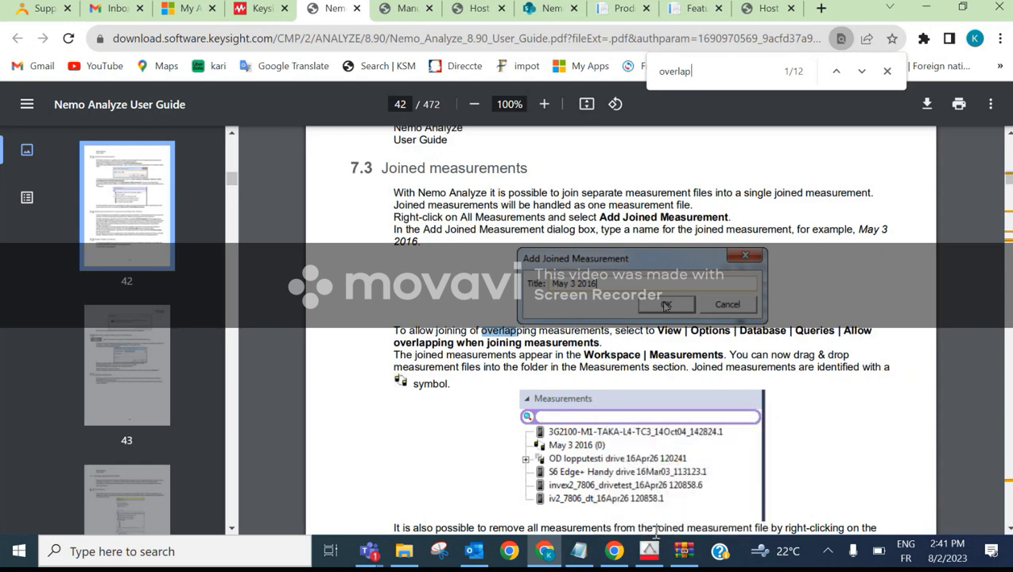
{"action": "left_click", "coordinate": [650, 551]}
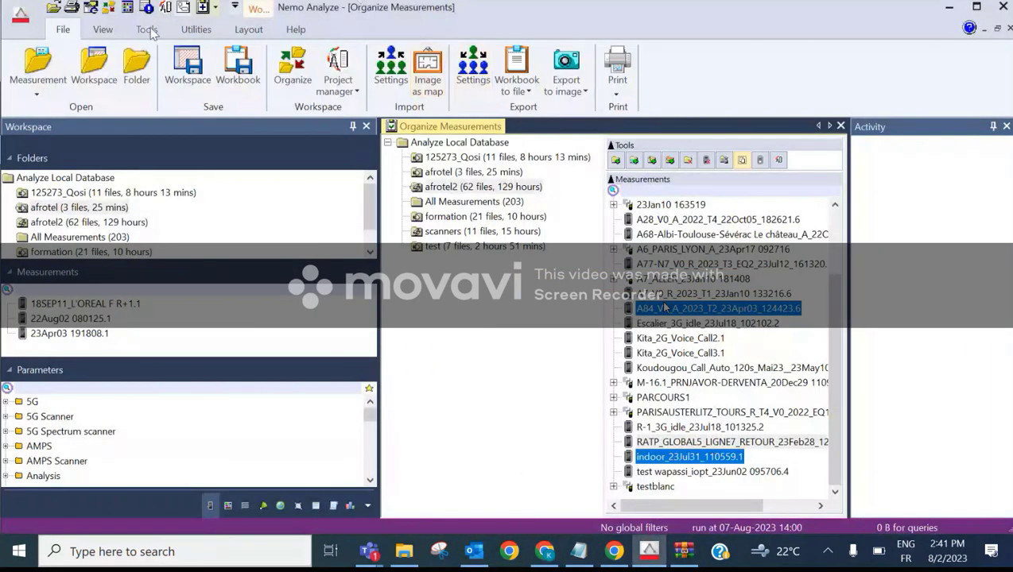
Enable 'Allow overlapping when joining measurements' in the Options dialog's Database > Queries settings and confirm with OK
{"action": "left_click", "coordinate": [102, 29]}
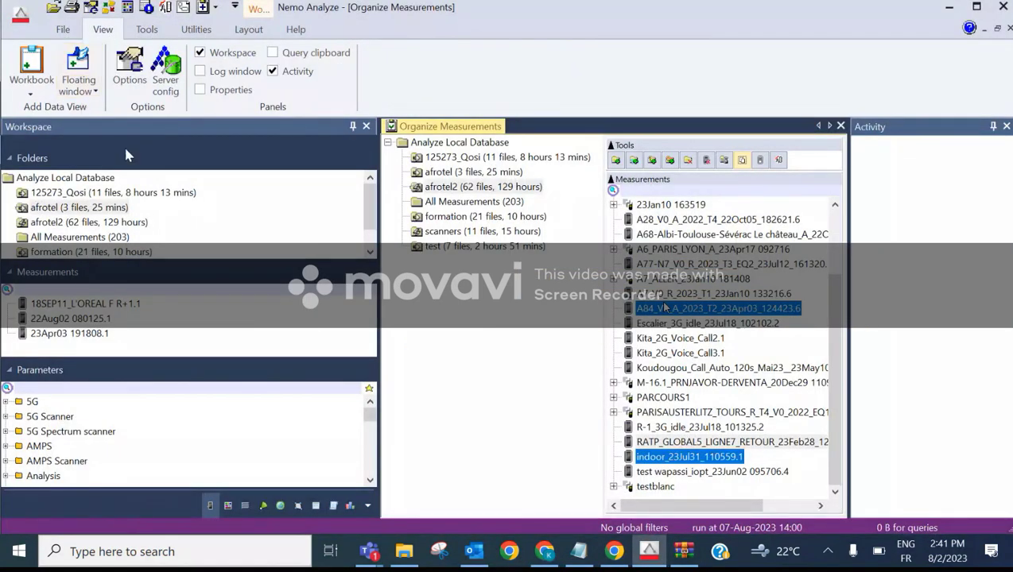
{"action": "left_click", "coordinate": [130, 70]}
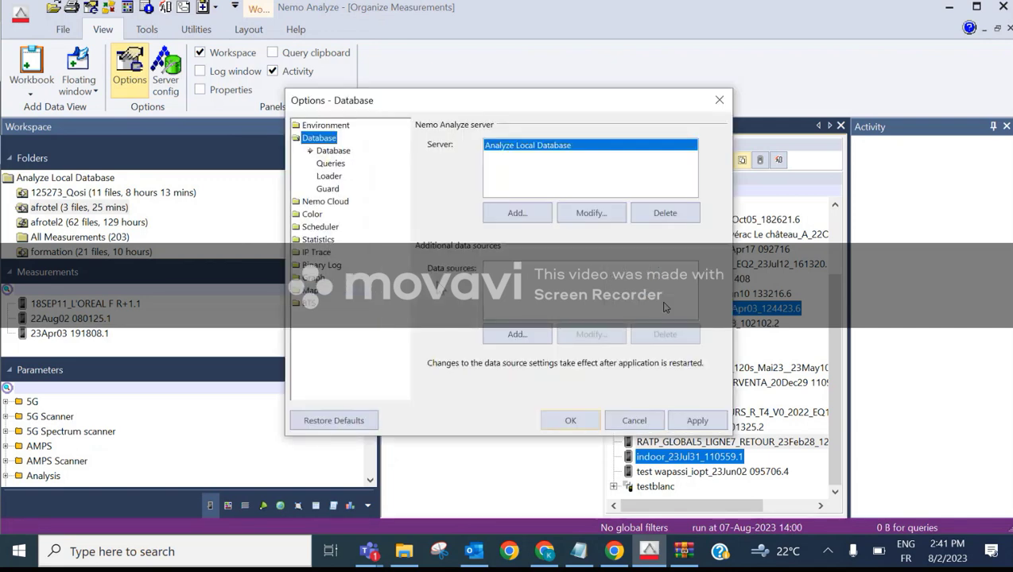
{"action": "left_click", "coordinate": [615, 554]}
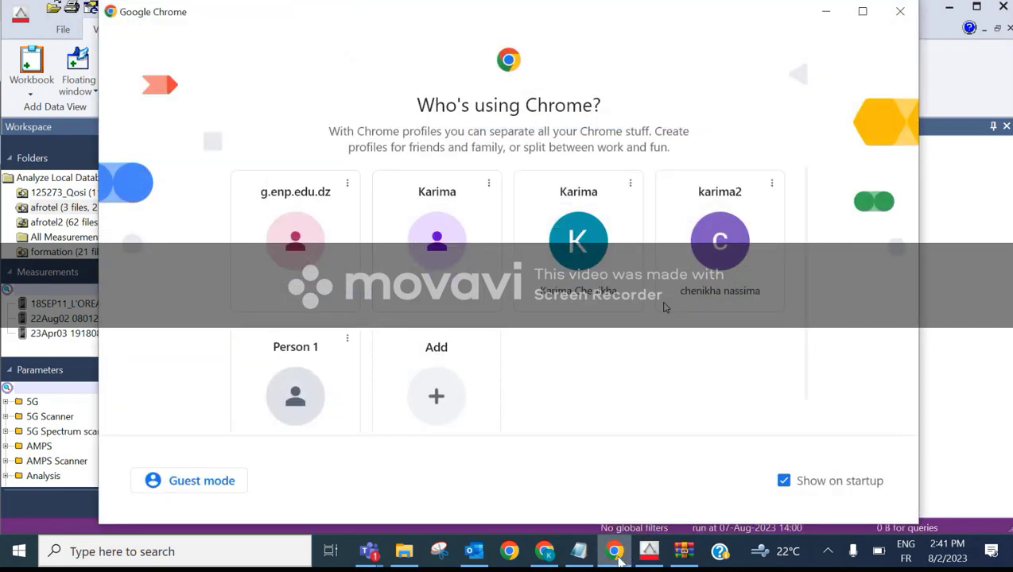
{"action": "left_click", "coordinate": [545, 557]}
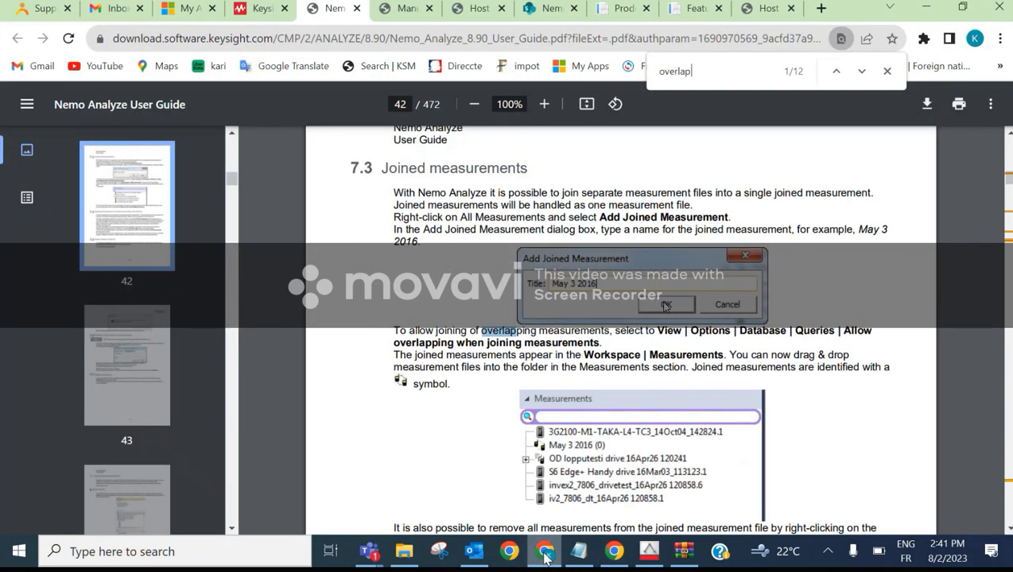
{"action": "left_click", "coordinate": [545, 556]}
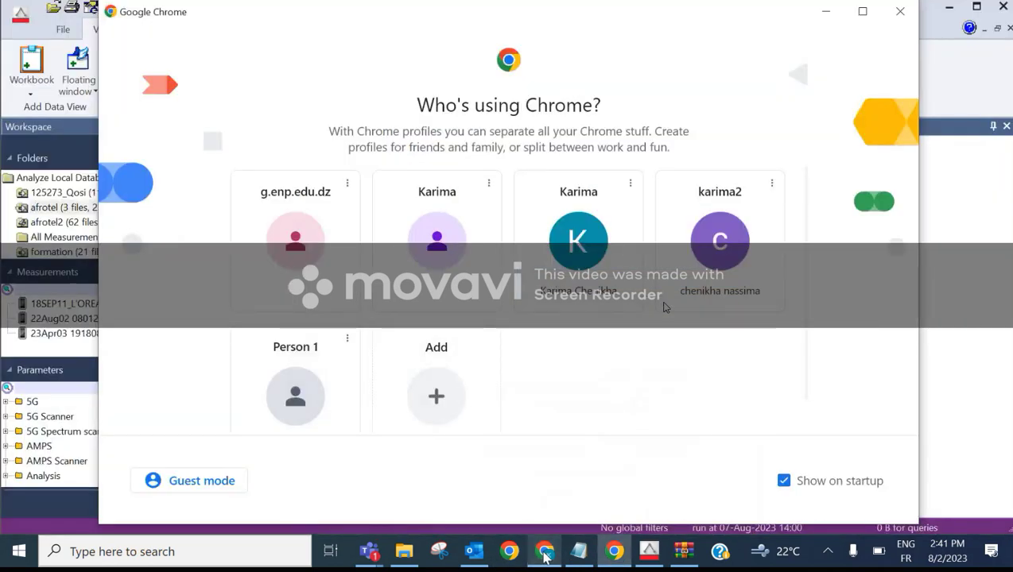
{"action": "left_click", "coordinate": [649, 552]}
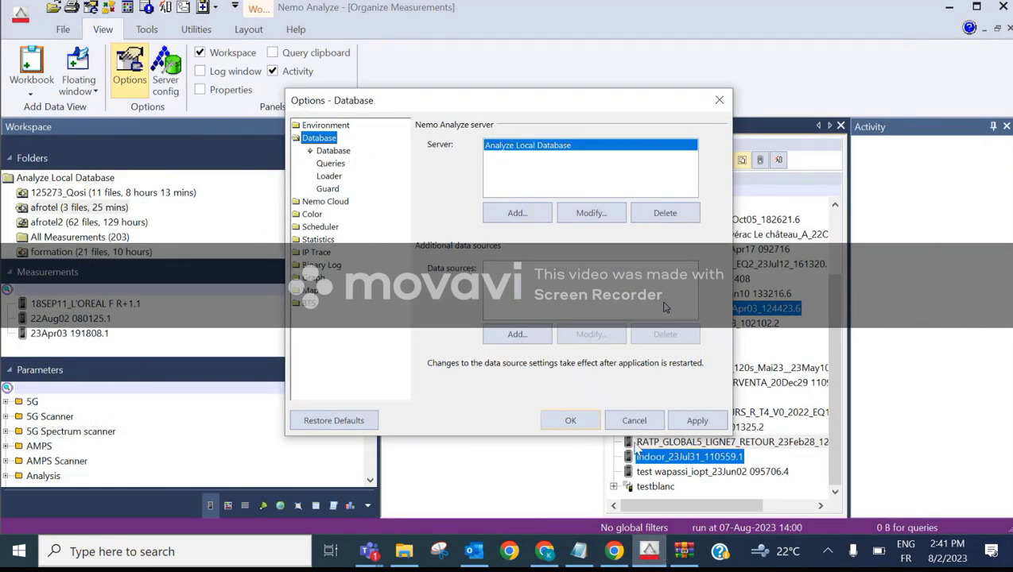
{"action": "left_click", "coordinate": [333, 165]}
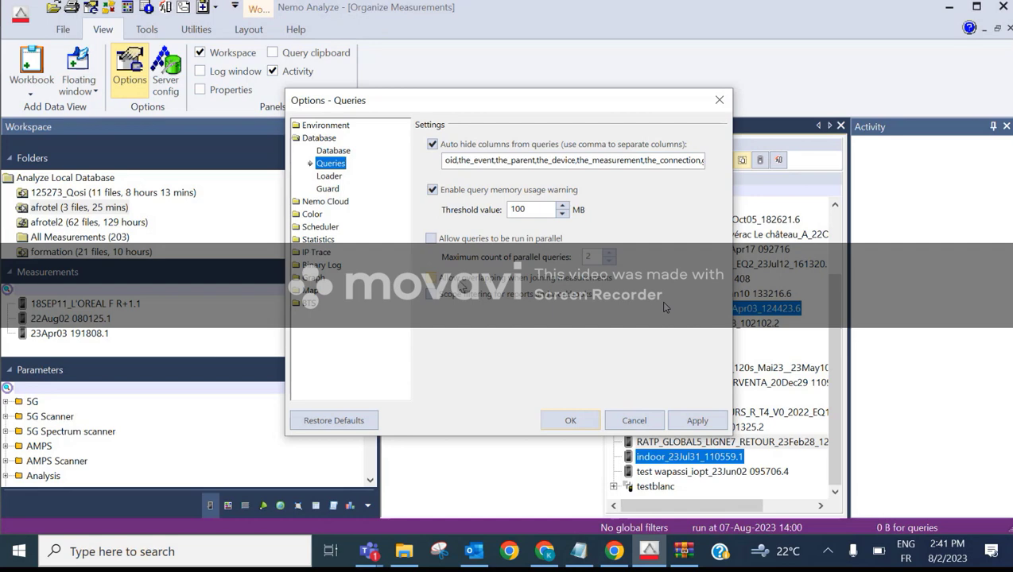
{"action": "left_click", "coordinate": [586, 423]}
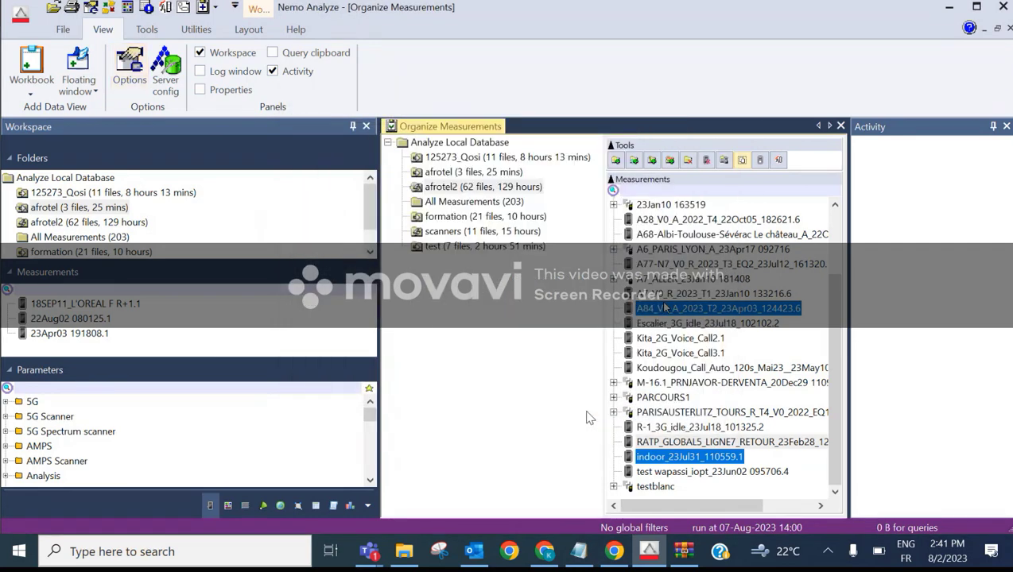
Join the selected measurements under the title 'test' and expand test (7) to list its seven files
{"action": "left_click", "coordinate": [741, 161]}
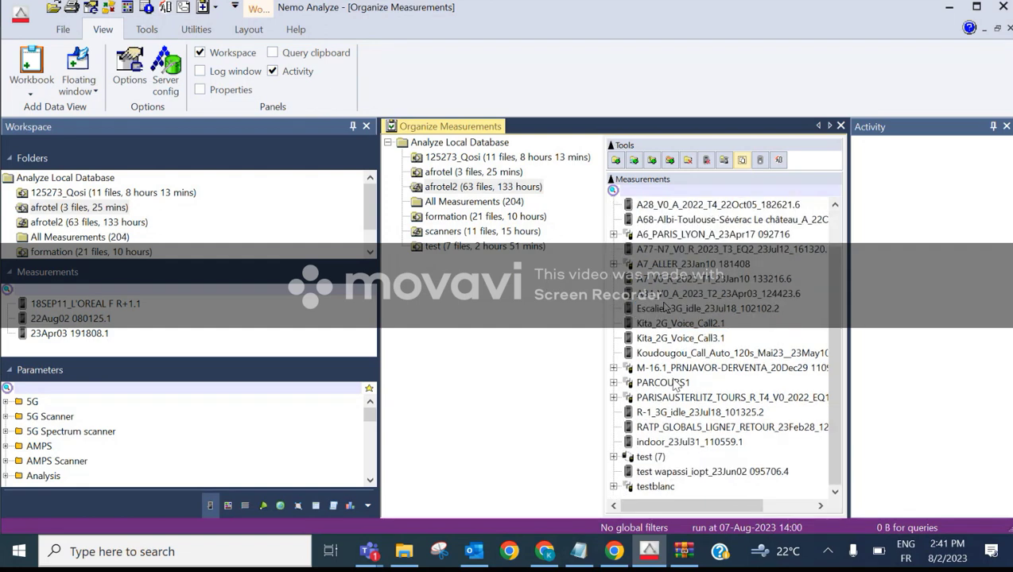
{"action": "scroll", "coordinate": [668, 359], "scroll_direction": "down", "scroll_amount": 1}
{"action": "double_click", "coordinate": [655, 457]}
{"action": "scroll", "coordinate": [762, 372], "scroll_direction": "down", "scroll_amount": 1}
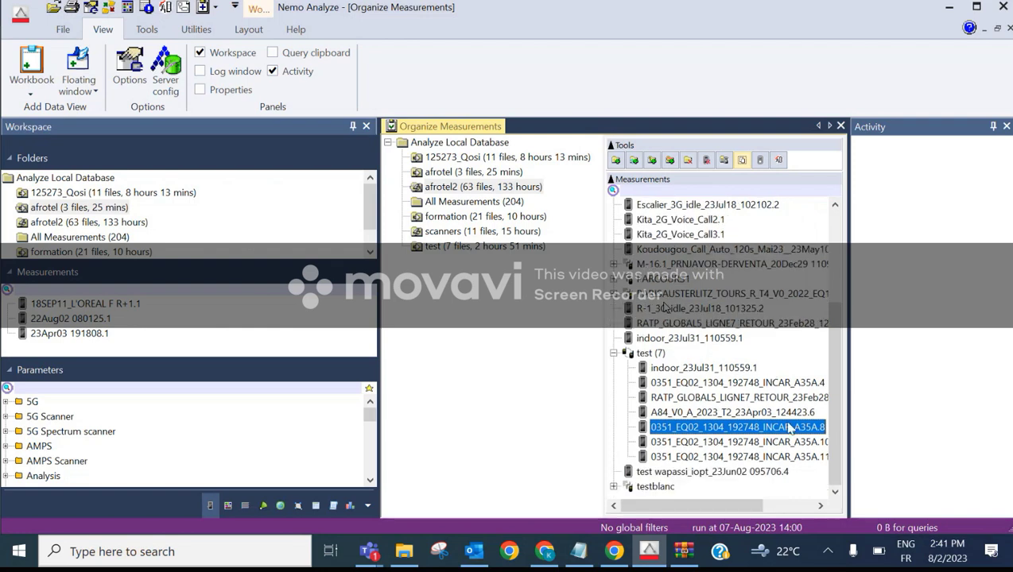
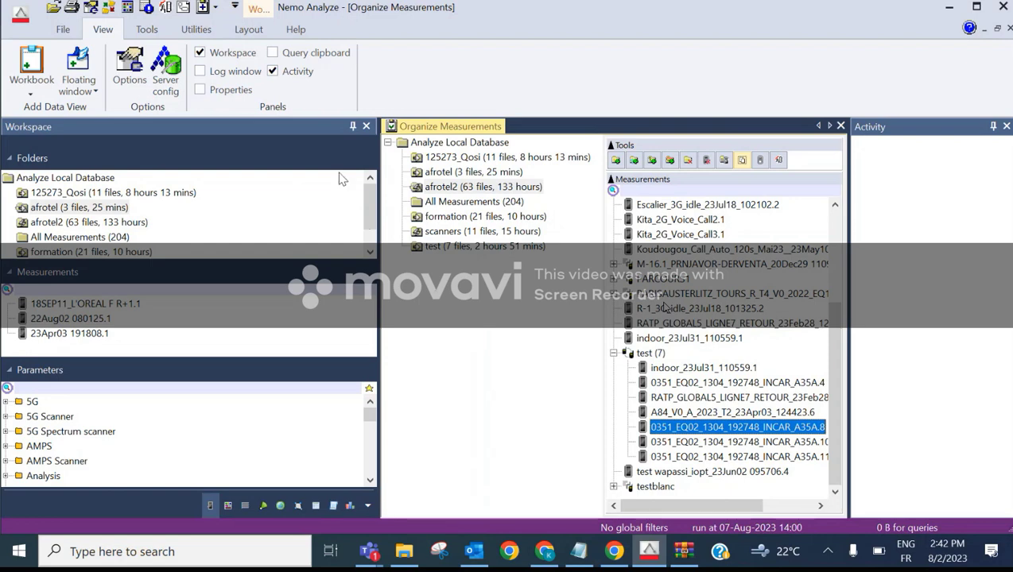
Narrow the Workspace panel and expand the PRNJAVOR-DERVENTA group and its PARCOURS1 measurements
{"action": "left_click_drag", "start_coordinate": [378, 190], "coordinate": [170, 198]}
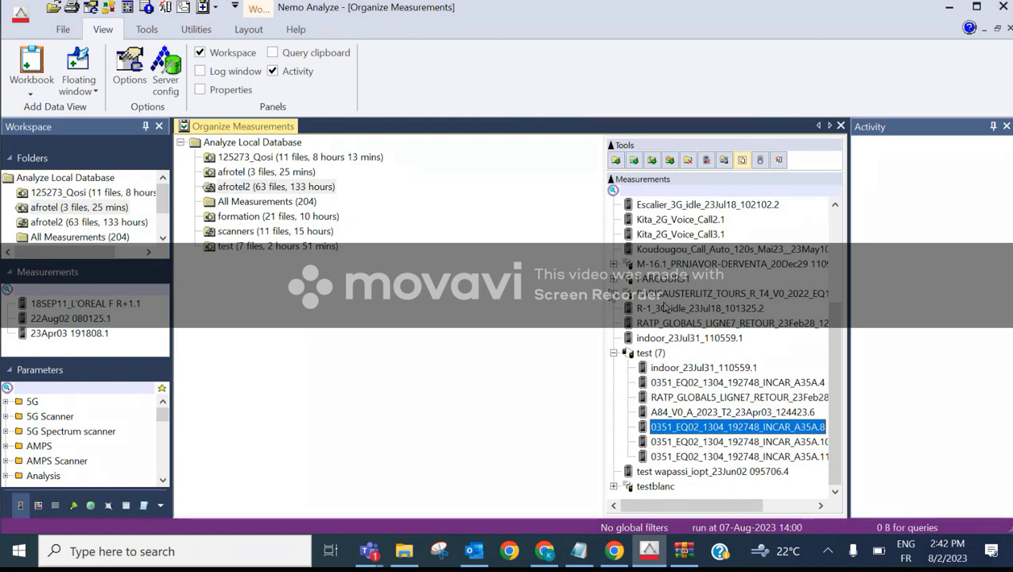
{"action": "left_click", "coordinate": [614, 265]}
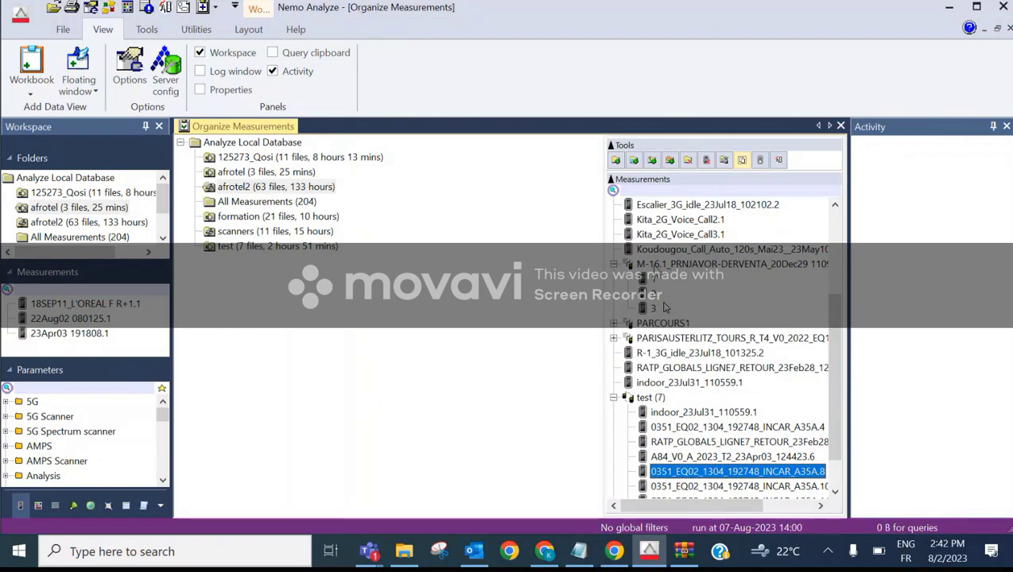
{"action": "double_click", "coordinate": [673, 326]}
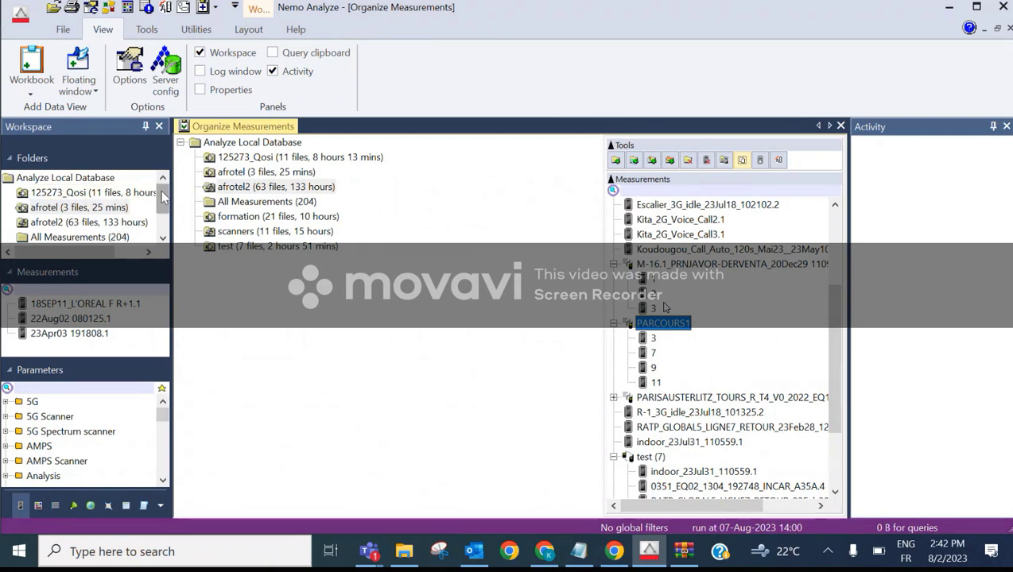
{"action": "scroll", "coordinate": [163, 197], "scroll_direction": "down", "scroll_amount": 1}
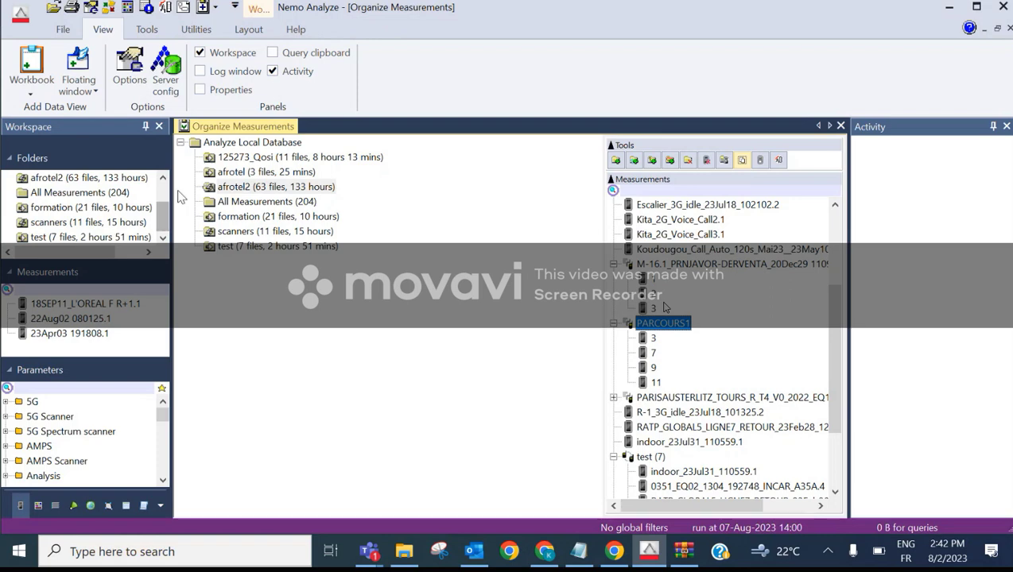
Close the Activity panel and select the All Measurements folder
{"action": "left_click", "coordinate": [63, 29]}
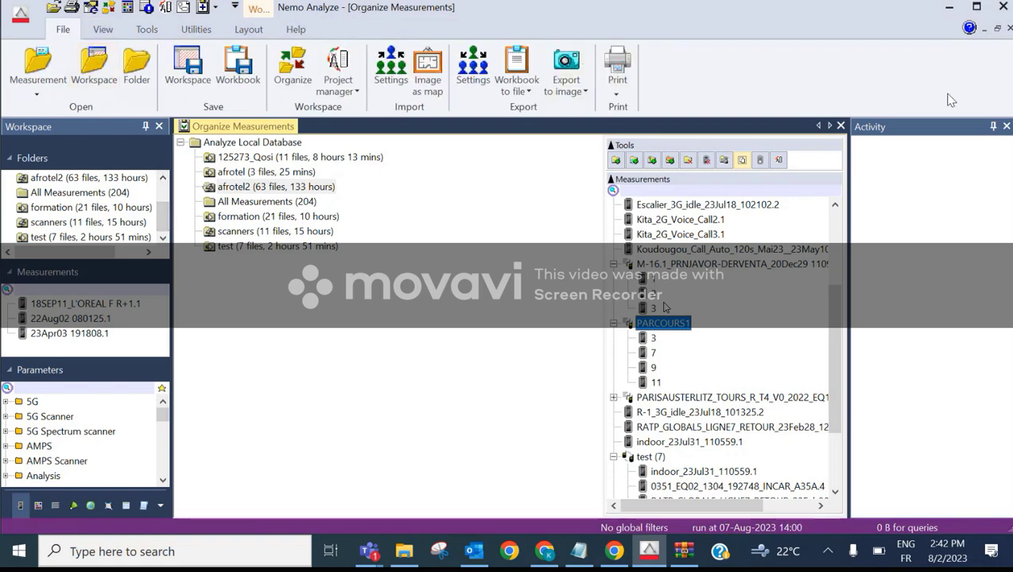
{"action": "left_click", "coordinate": [1006, 127]}
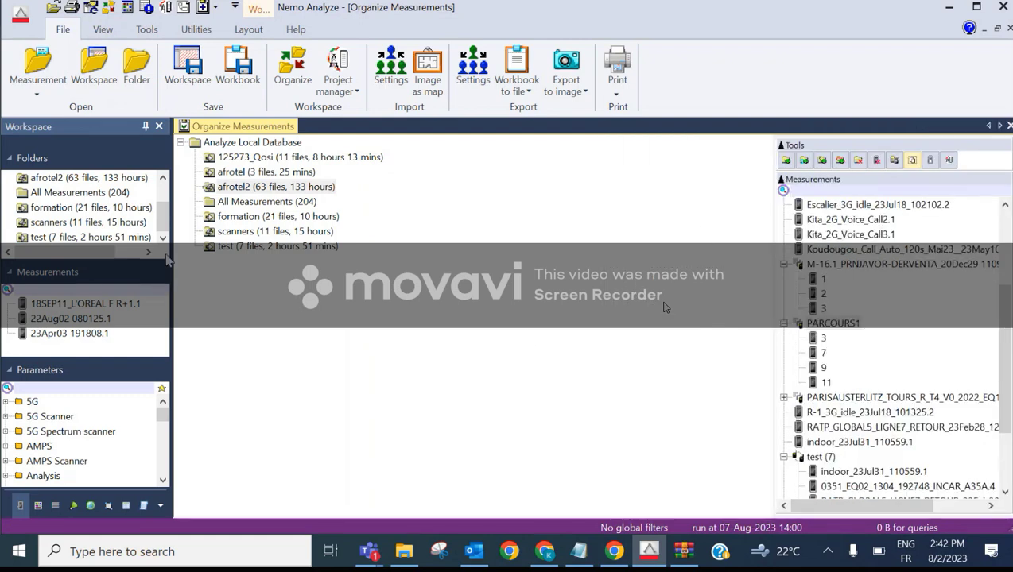
{"action": "left_click_drag", "start_coordinate": [169, 252], "coordinate": [217, 251]}
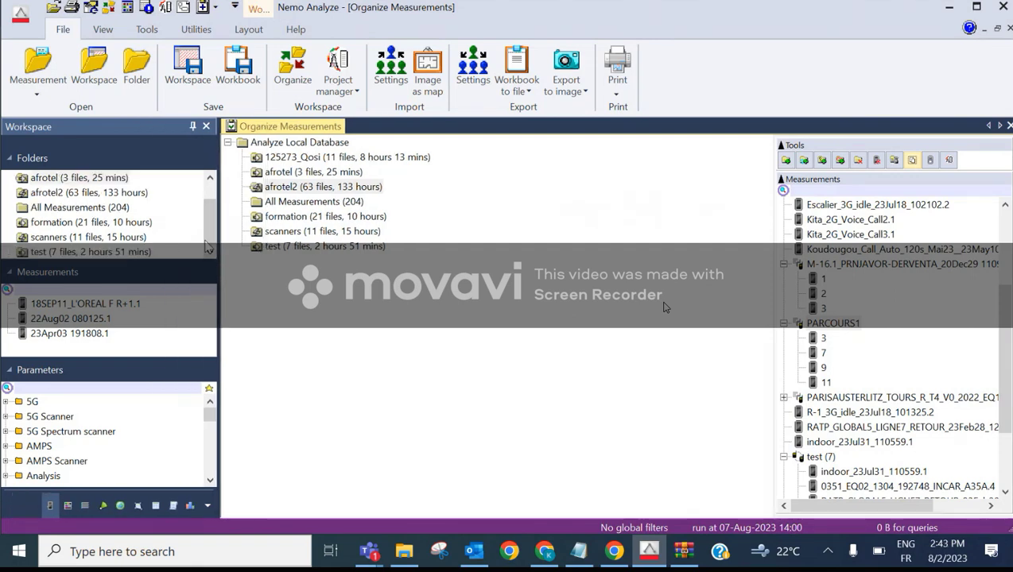
{"action": "scroll", "coordinate": [212, 229], "scroll_direction": "up", "scroll_amount": 1}
{"action": "scroll", "coordinate": [212, 230], "scroll_direction": "down", "scroll_amount": 1}
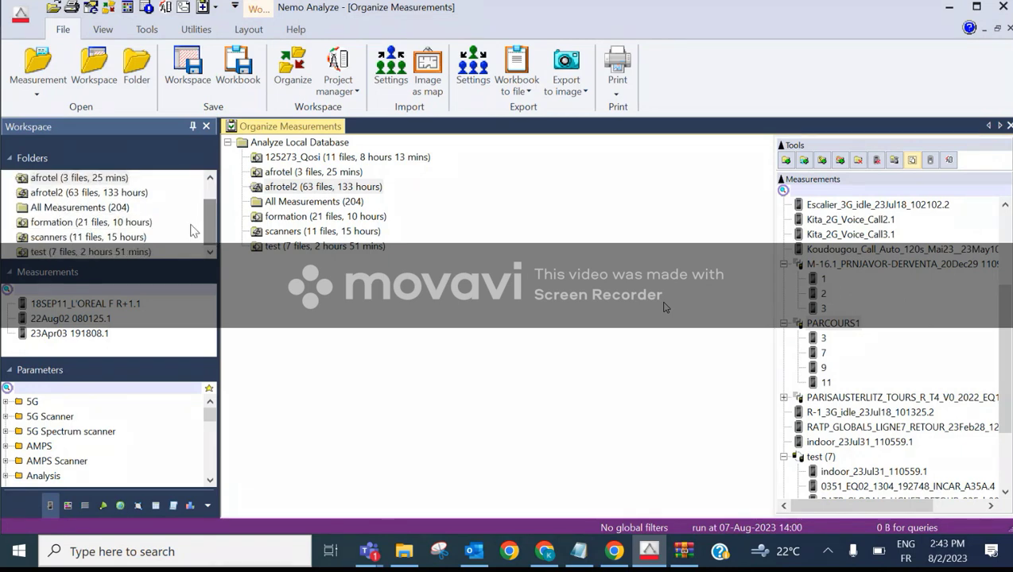
{"action": "scroll", "coordinate": [125, 229], "scroll_direction": "up", "scroll_amount": 2}
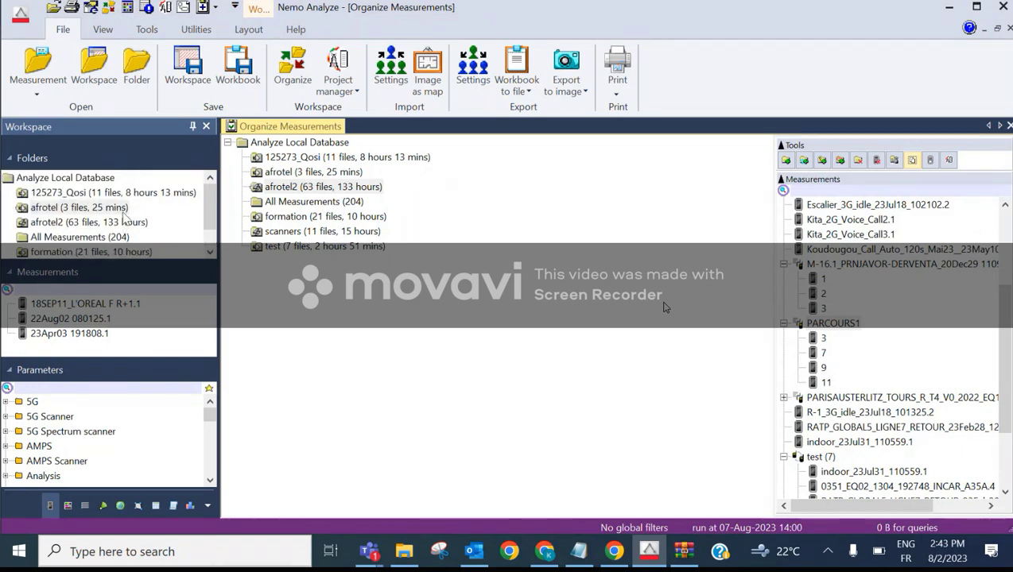
{"action": "left_click", "coordinate": [79, 237]}
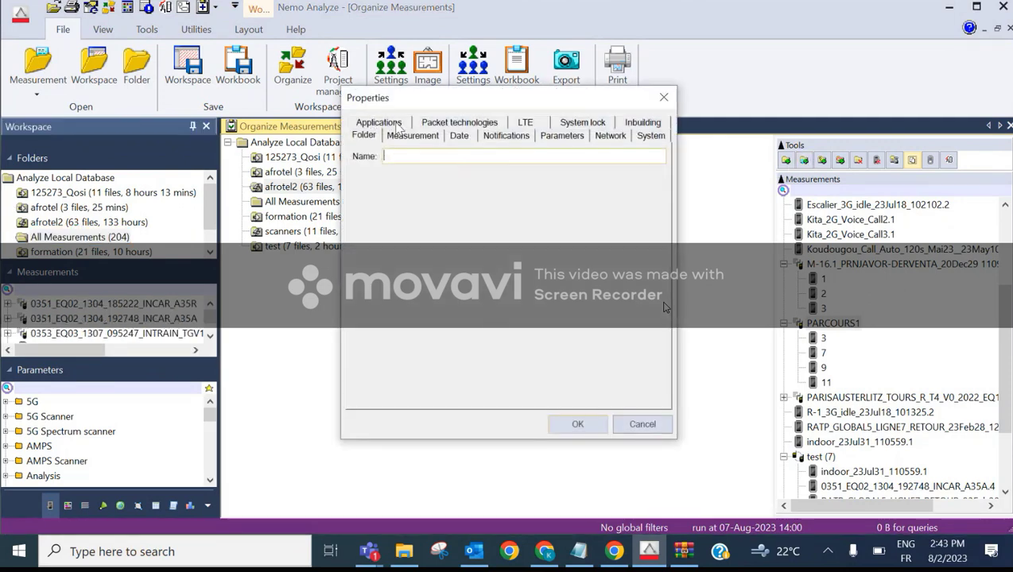
Create a folder named UMTS filtered to UMTS packet technology and list its 62 measurements
{"action": "left_click", "coordinate": [459, 123]}
{"action": "left_click", "coordinate": [357, 180]}
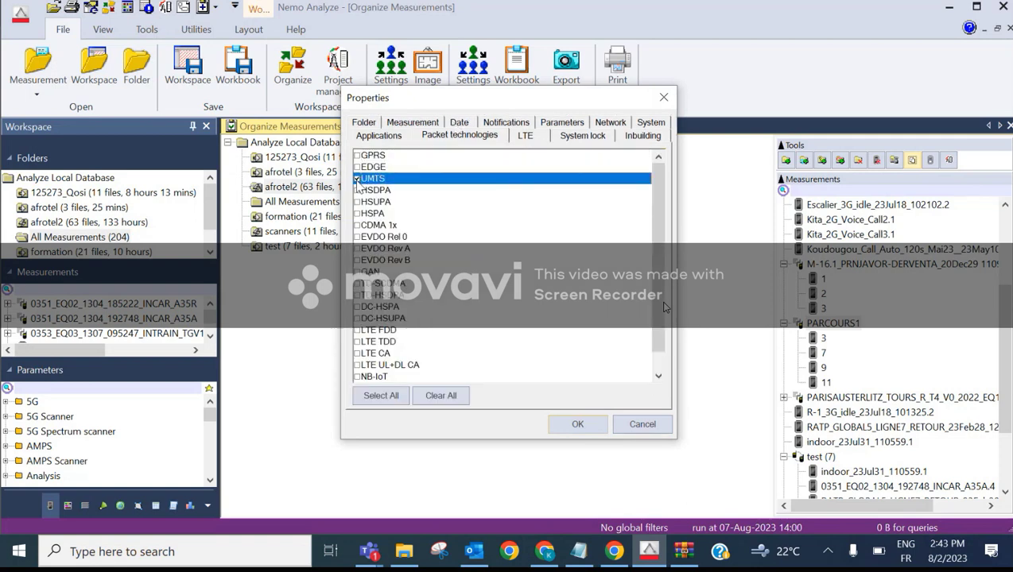
{"action": "left_click", "coordinate": [378, 136]}
{"action": "left_click", "coordinate": [364, 122]}
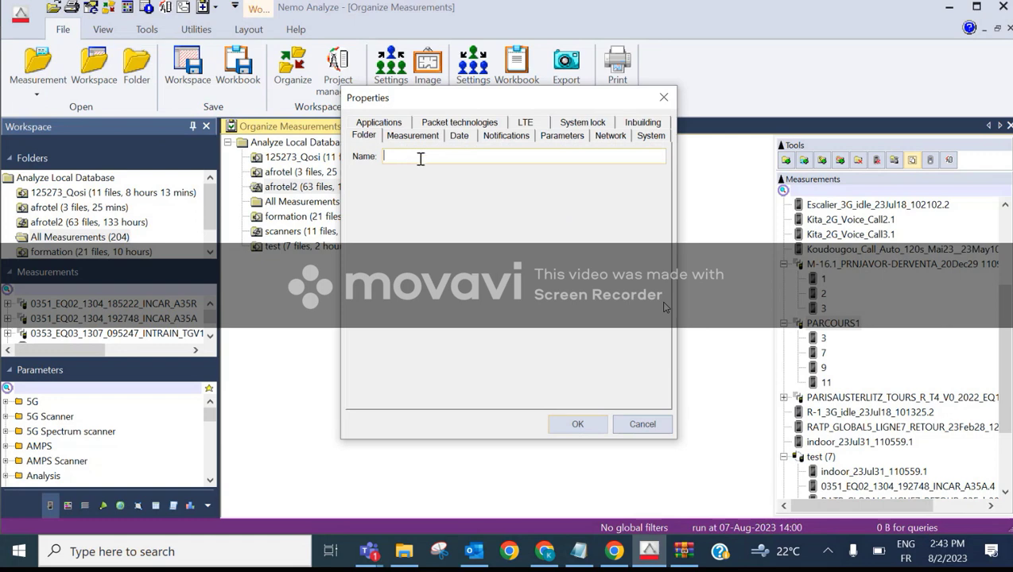
{"action": "type", "text": "UM"}
{"action": "key", "text": "Return"}
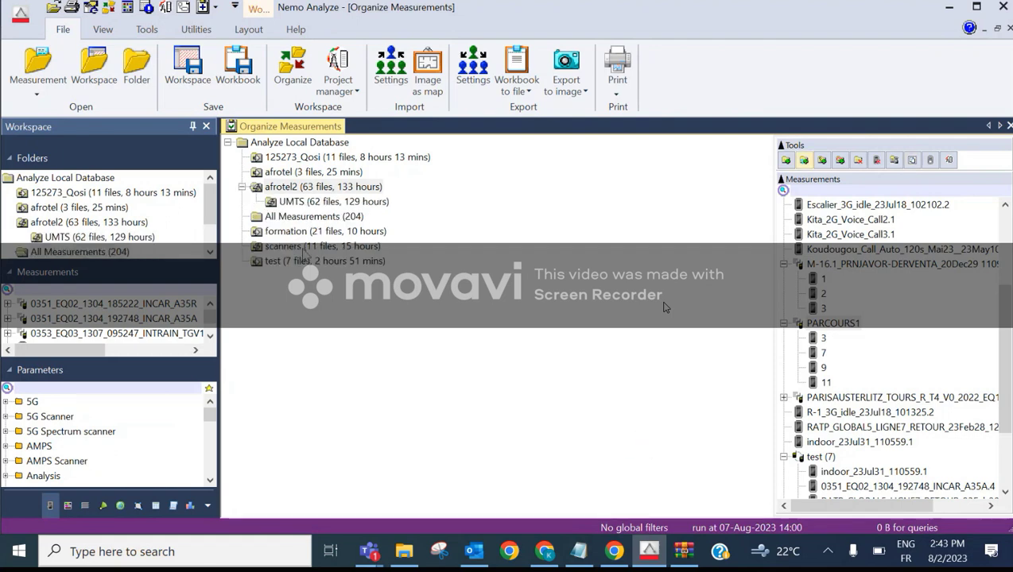
{"action": "left_click", "coordinate": [321, 203]}
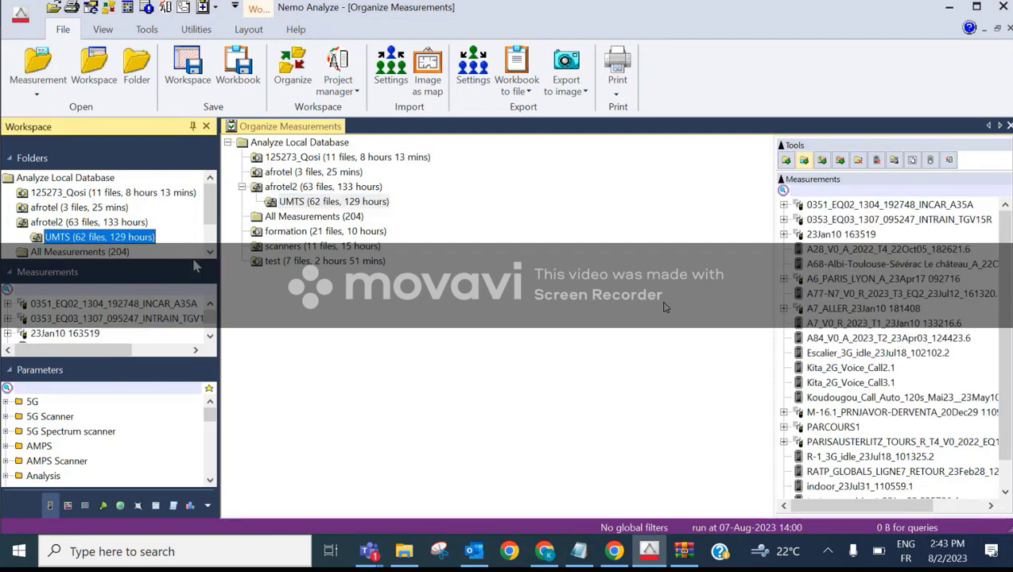
{"action": "left_click_drag", "start_coordinate": [216, 260], "coordinate": [247, 260]}
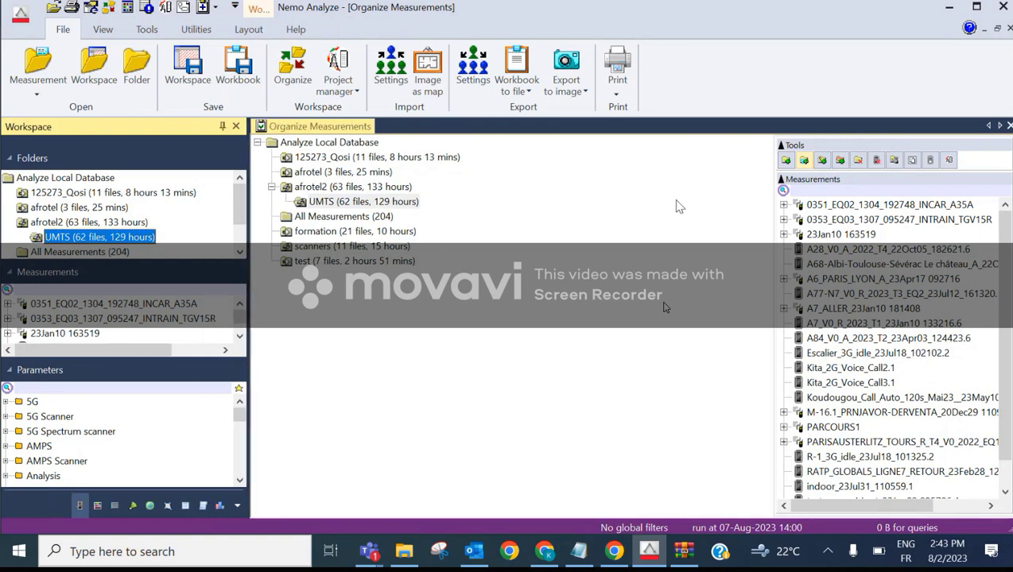
Close Organize Measurements and select file 1 of the A6_PARIS_LYON measurement
{"action": "left_click", "coordinate": [1008, 127]}
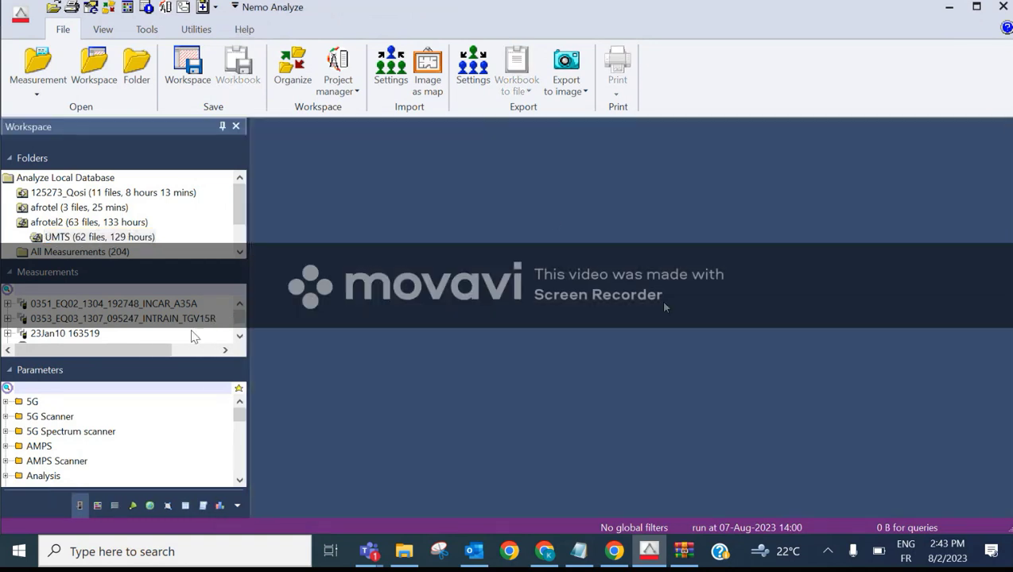
{"action": "left_click_drag", "start_coordinate": [163, 262], "coordinate": [163, 211]}
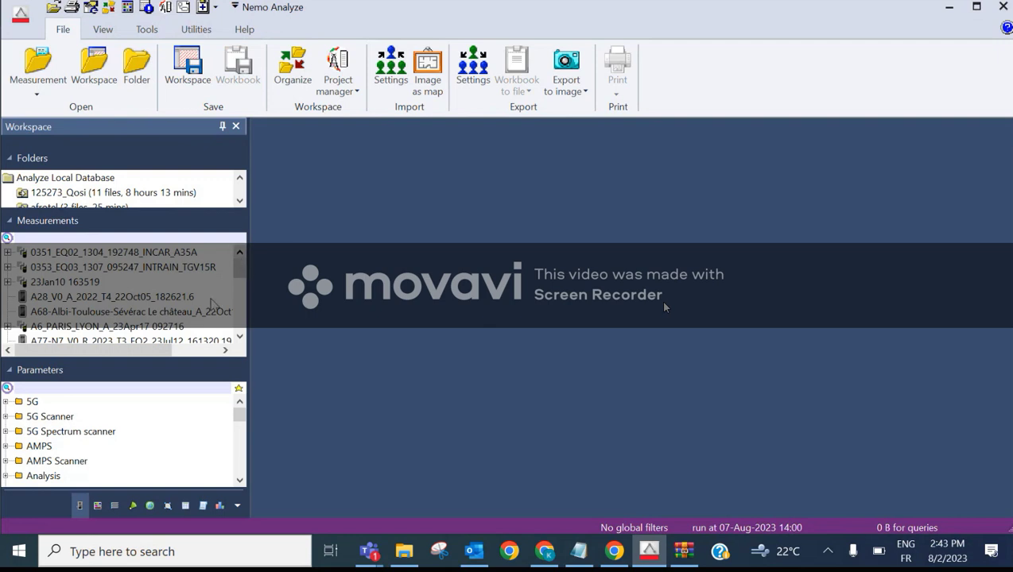
{"action": "double_click", "coordinate": [134, 329]}
{"action": "left_click", "coordinate": [96, 298]}
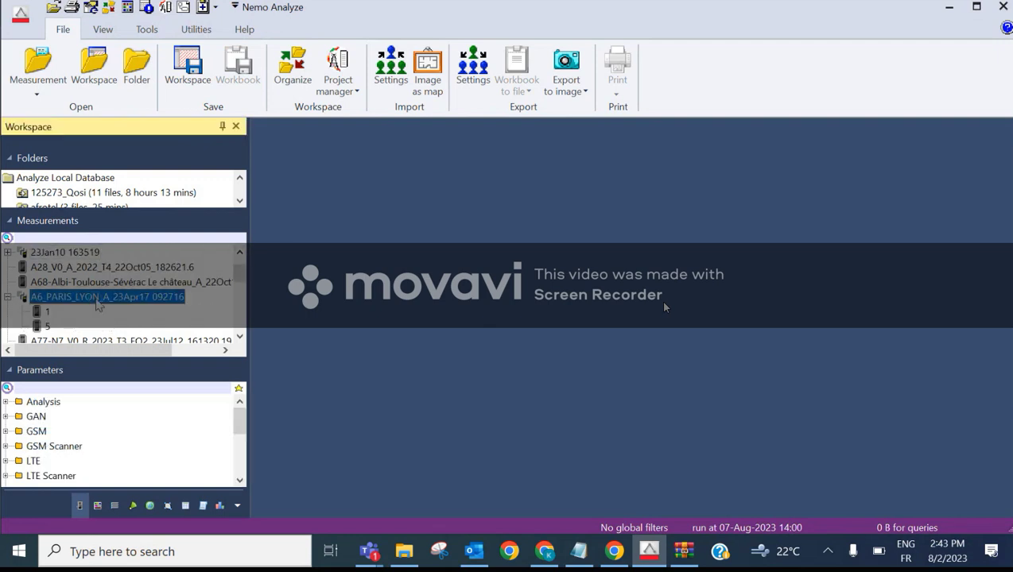
{"action": "left_click", "coordinate": [40, 312]}
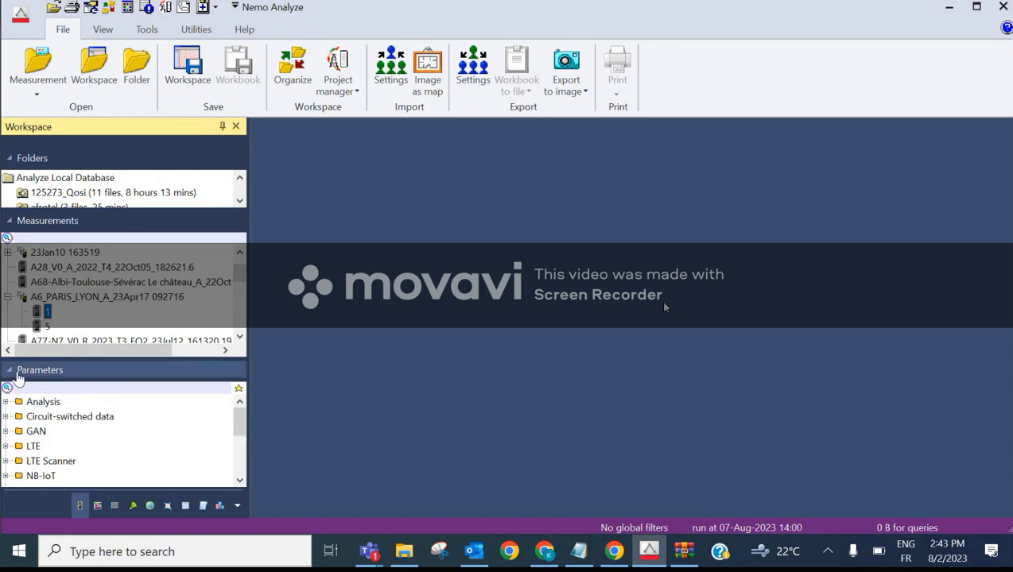
Filter the parameter list for RSCP and select RSCP active set
{"action": "left_click", "coordinate": [59, 389]}
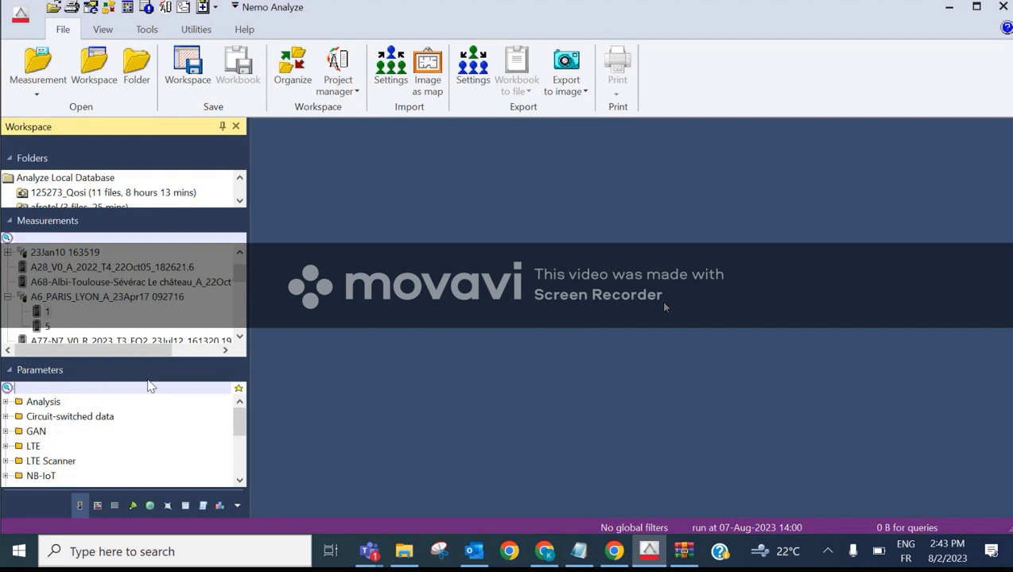
{"action": "type", "text": "rscp"}
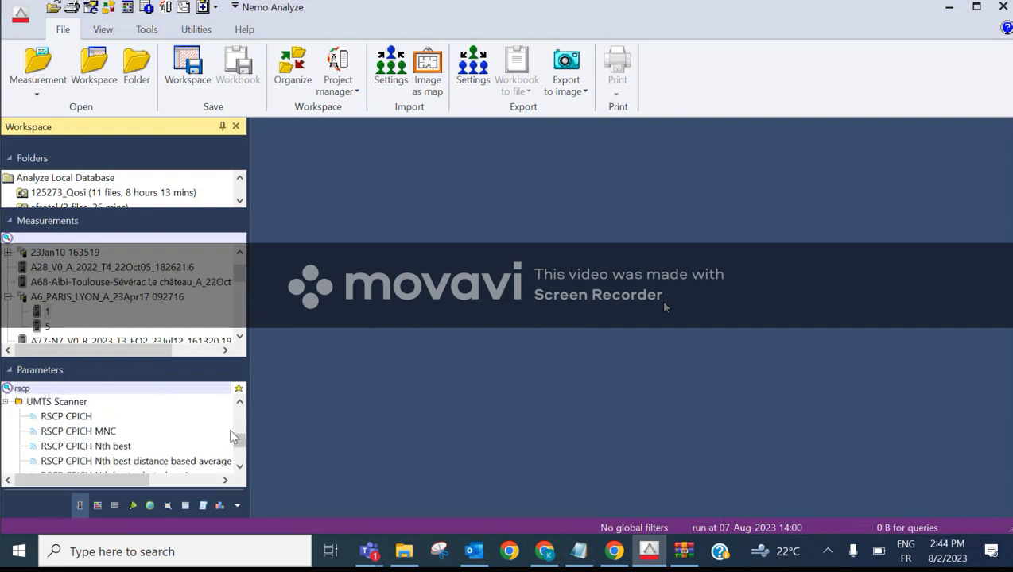
{"action": "left_click_drag", "start_coordinate": [242, 434], "coordinate": [242, 438]}
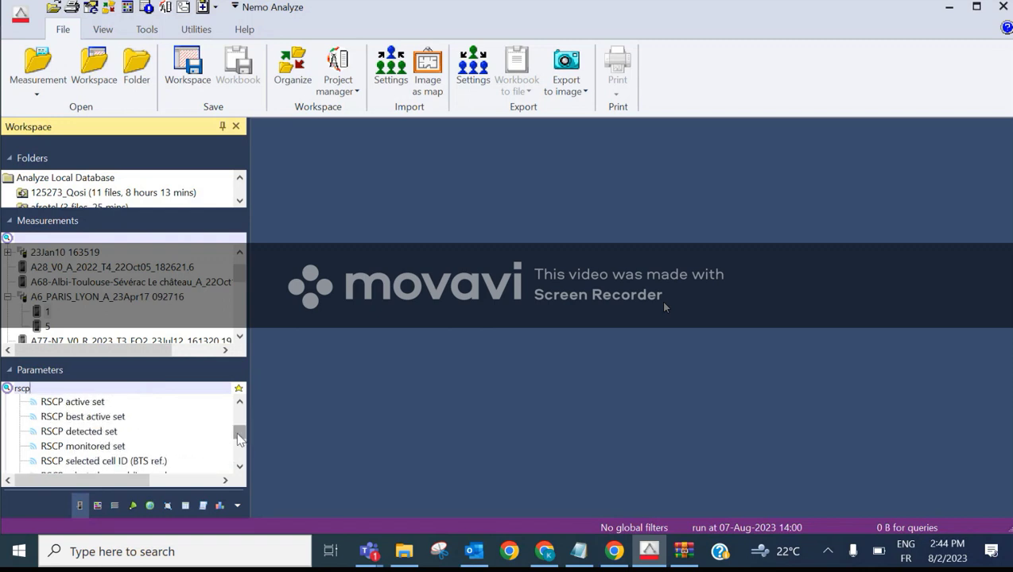
{"action": "left_click", "coordinate": [240, 406]}
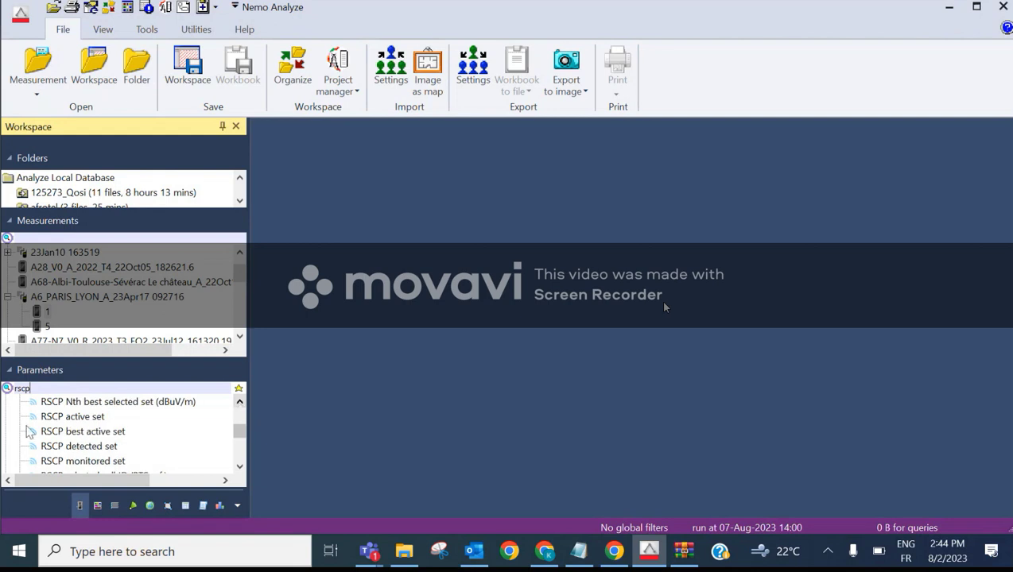
{"action": "left_click", "coordinate": [87, 420]}
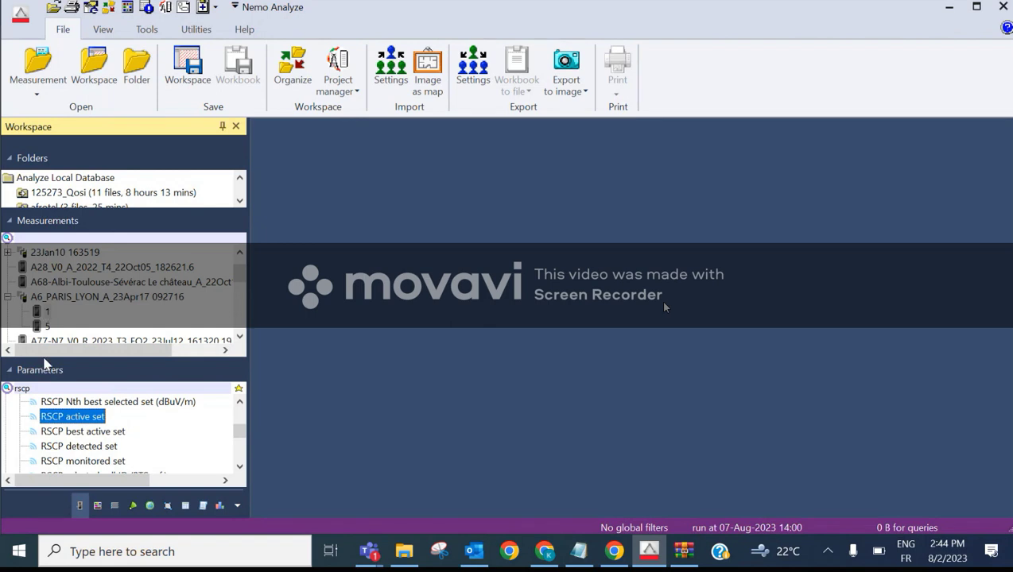
Open RSCP active set as a grid workbook and maximize it
{"action": "right_click", "coordinate": [78, 419]}
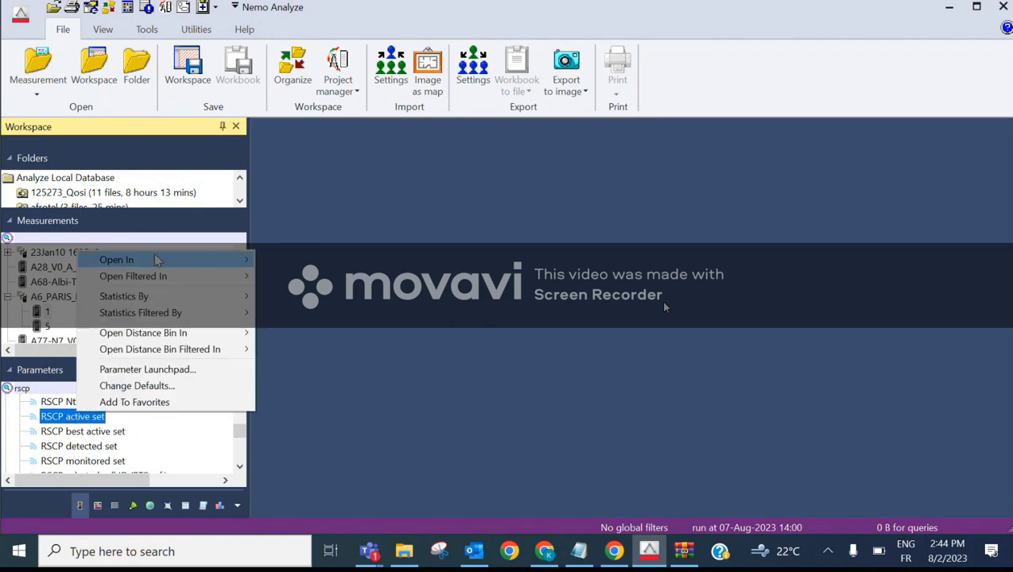
{"action": "mouse_move", "coordinate": [159, 261]}
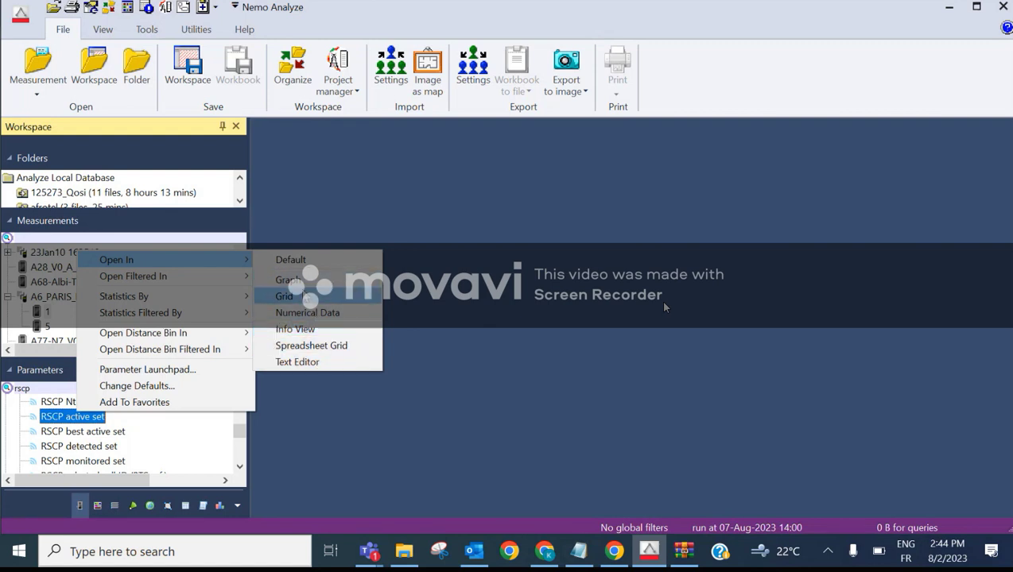
{"action": "key", "text": "Return"}
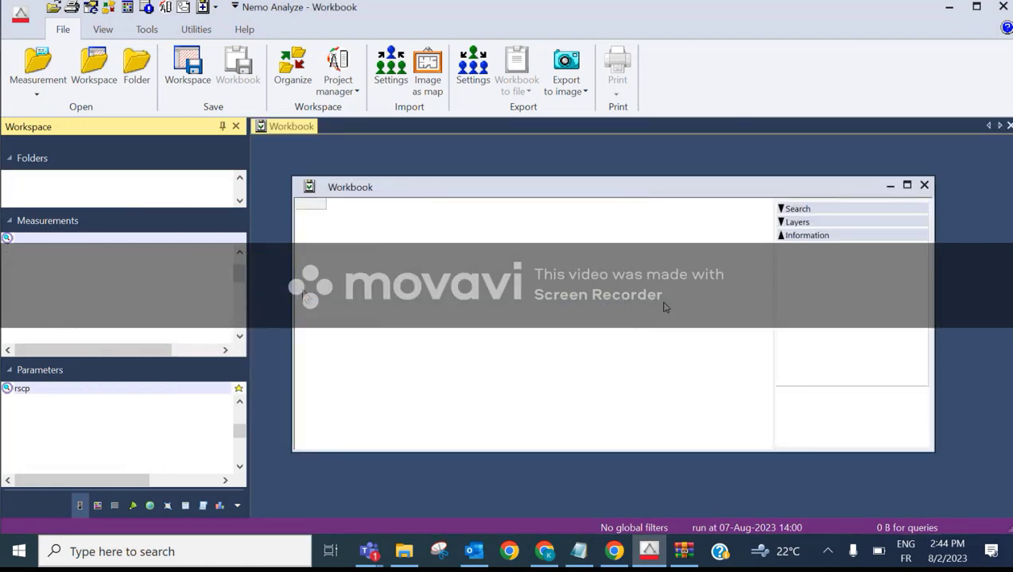
{"action": "left_click", "coordinate": [907, 185]}
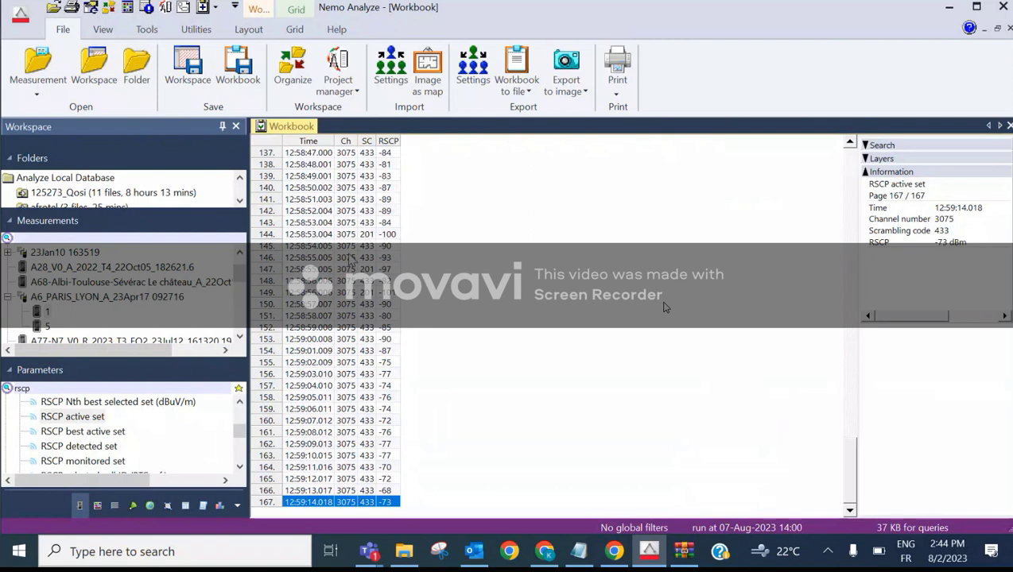
Enlarge the Folders pane so more local database folders are listed
{"action": "scroll", "coordinate": [349, 260], "scroll_direction": "up", "scroll_amount": 15}
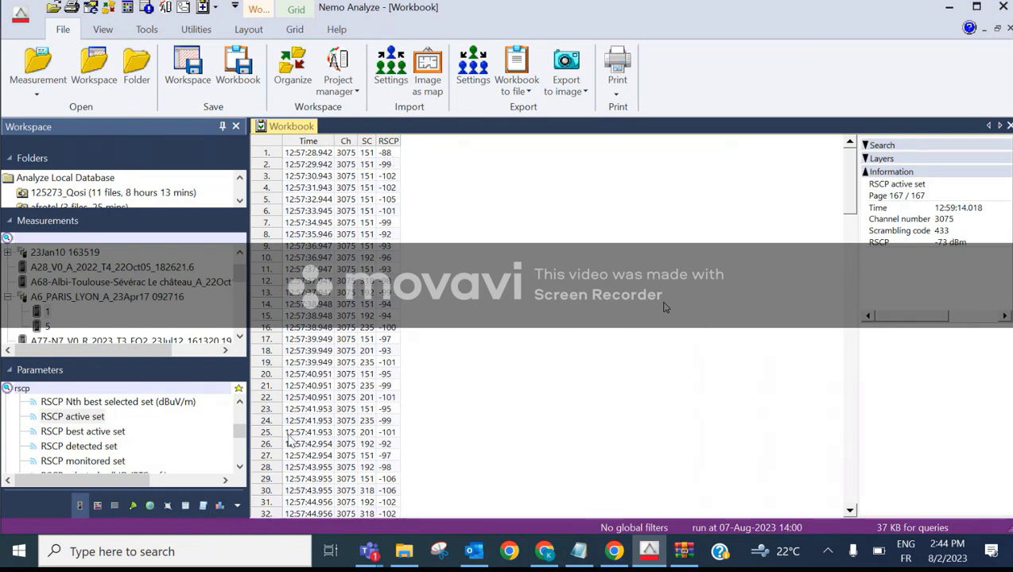
{"action": "scroll", "coordinate": [208, 460], "scroll_direction": "down", "scroll_amount": 1}
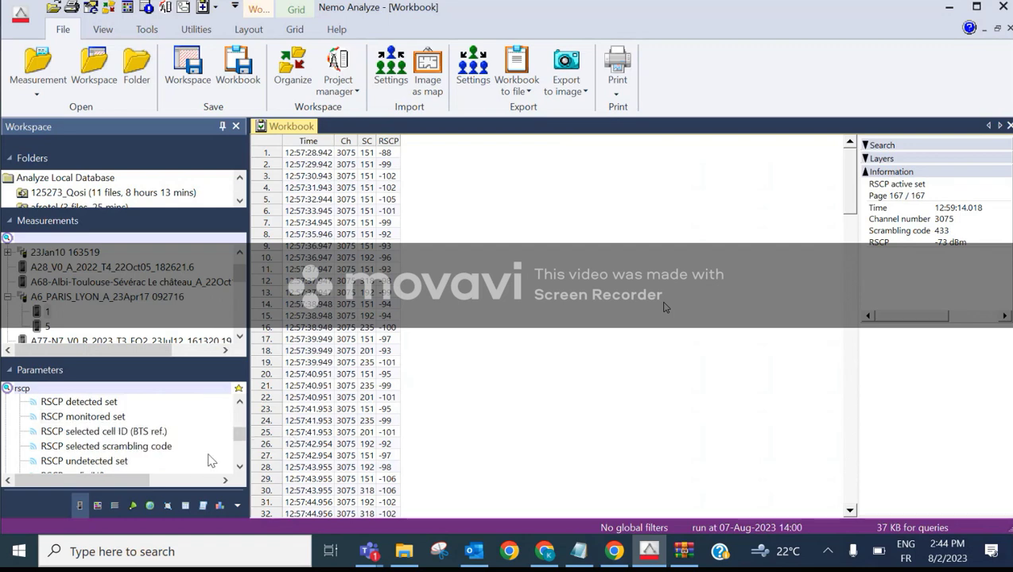
{"action": "scroll", "coordinate": [213, 455], "scroll_direction": "down", "scroll_amount": 1}
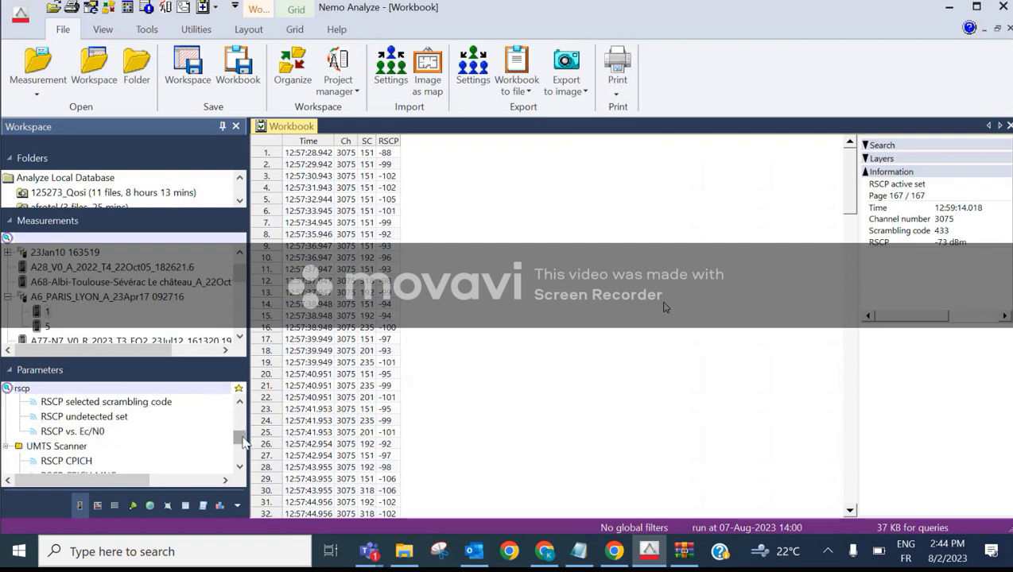
{"action": "mouse_move", "coordinate": [241, 436]}
{"action": "left_mouse_down"}
{"action": "mouse_move", "coordinate": [244, 454]}
{"action": "mouse_move", "coordinate": [249, 424]}
{"action": "mouse_move", "coordinate": [246, 439]}
{"action": "left_mouse_up"}
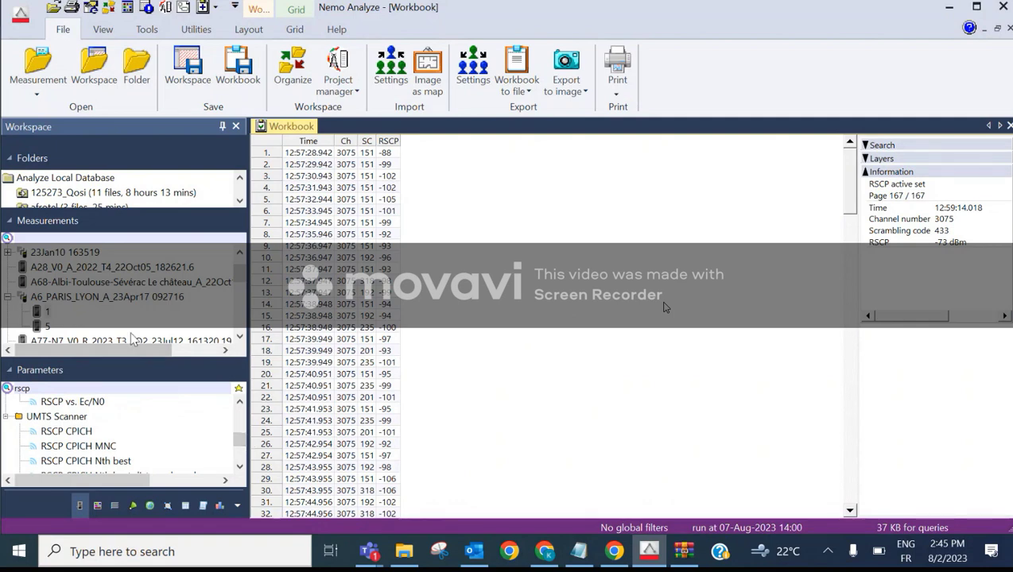
{"action": "scroll", "coordinate": [96, 294], "scroll_direction": "up", "scroll_amount": 1}
{"action": "left_click_drag", "start_coordinate": [115, 214], "coordinate": [103, 295]}
Under All Measurements, select file 1 of A7_ALLER_23Jan10 181408
{"action": "left_click", "coordinate": [92, 252]}
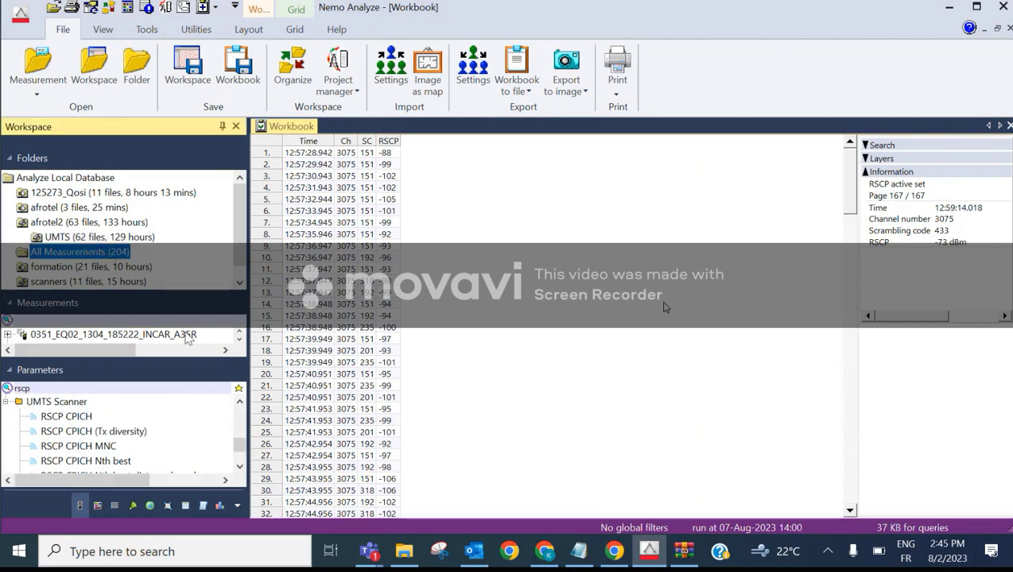
{"action": "left_click_drag", "start_coordinate": [174, 294], "coordinate": [174, 189]}
{"action": "scroll", "coordinate": [135, 307], "scroll_direction": "down", "scroll_amount": 3}
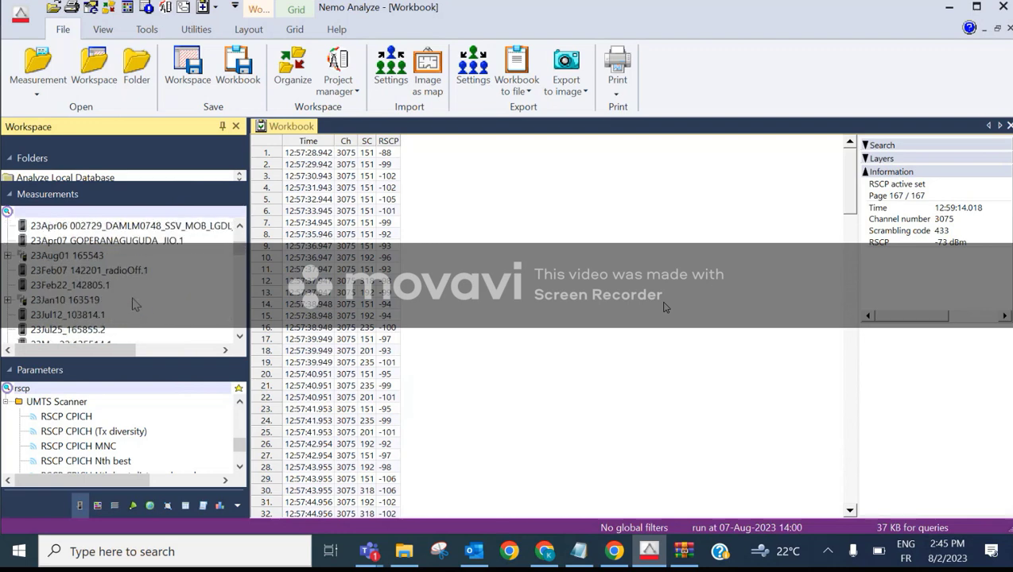
{"action": "scroll", "coordinate": [135, 304], "scroll_direction": "down", "scroll_amount": 5}
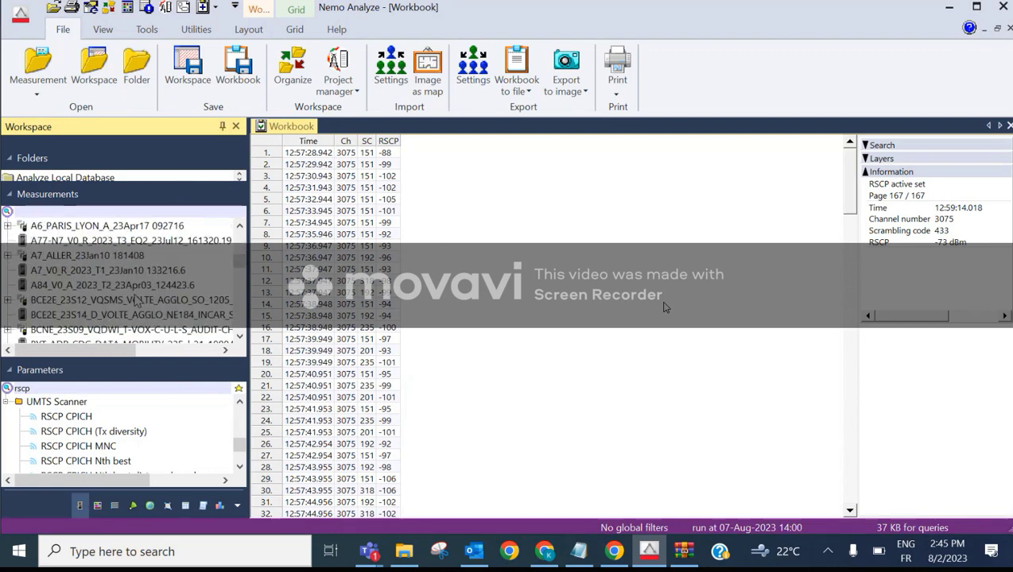
{"action": "double_click", "coordinate": [111, 255]}
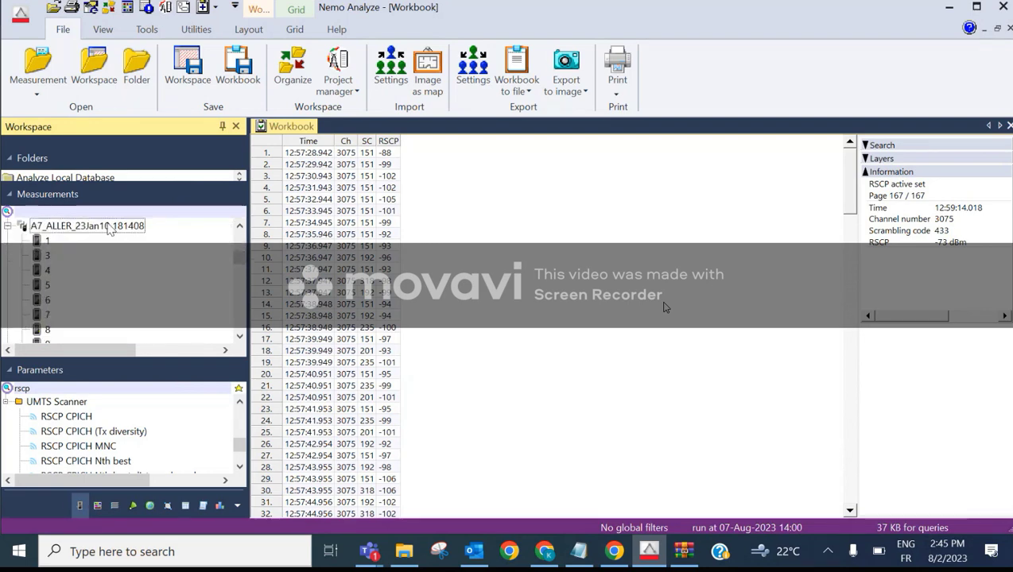
{"action": "scroll", "coordinate": [115, 286], "scroll_direction": "down", "scroll_amount": 6}
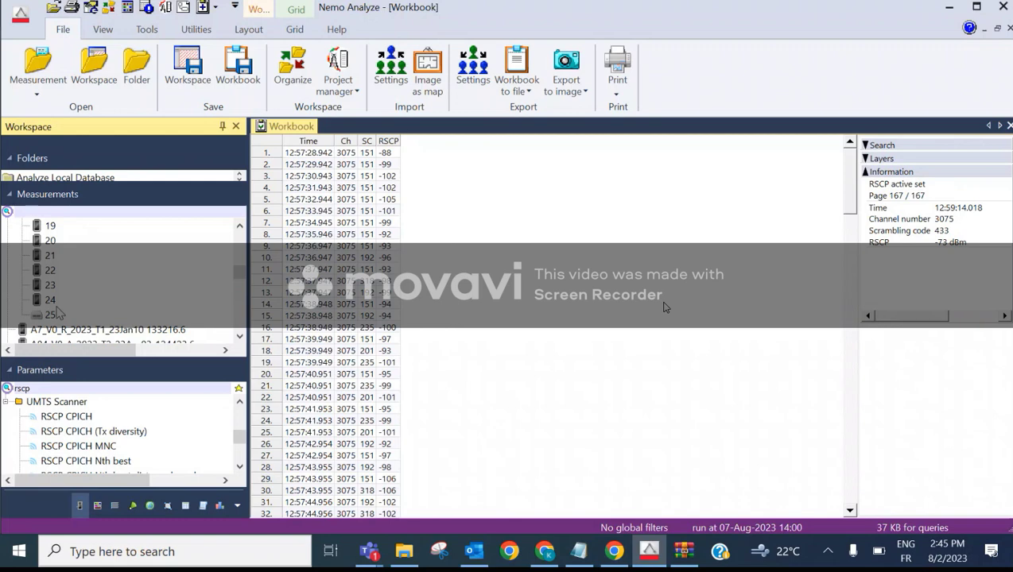
{"action": "scroll", "coordinate": [58, 314], "scroll_direction": "up", "scroll_amount": 6}
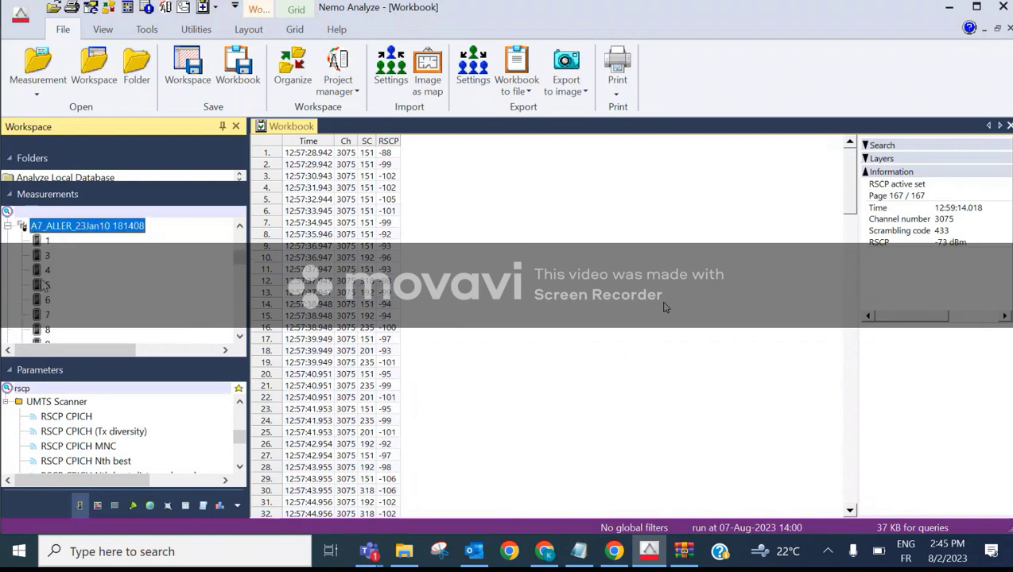
{"action": "left_click", "coordinate": [44, 240]}
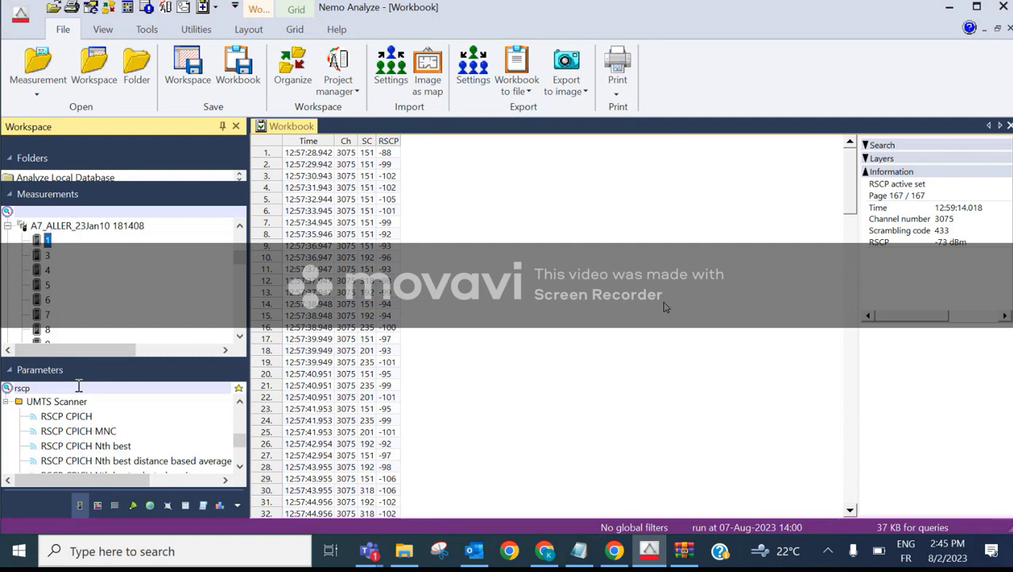
Clear the rscp parameter search and expand the LTE parameter category
{"action": "left_click_drag", "start_coordinate": [30, 388], "coordinate": [13, 390]}
{"action": "key", "text": "BackSpace"}
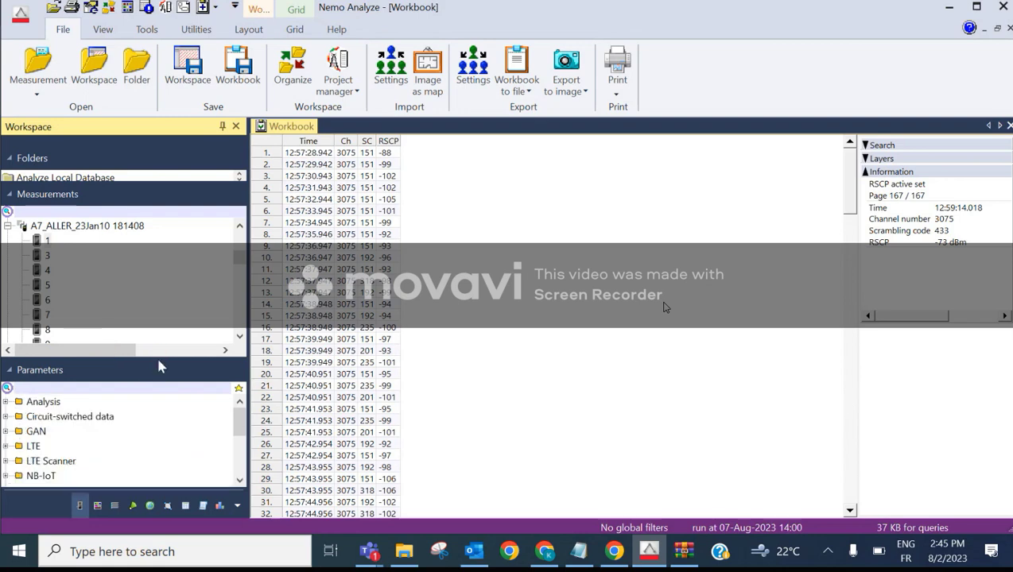
{"action": "left_click_drag", "start_coordinate": [160, 366], "coordinate": [134, 245]}
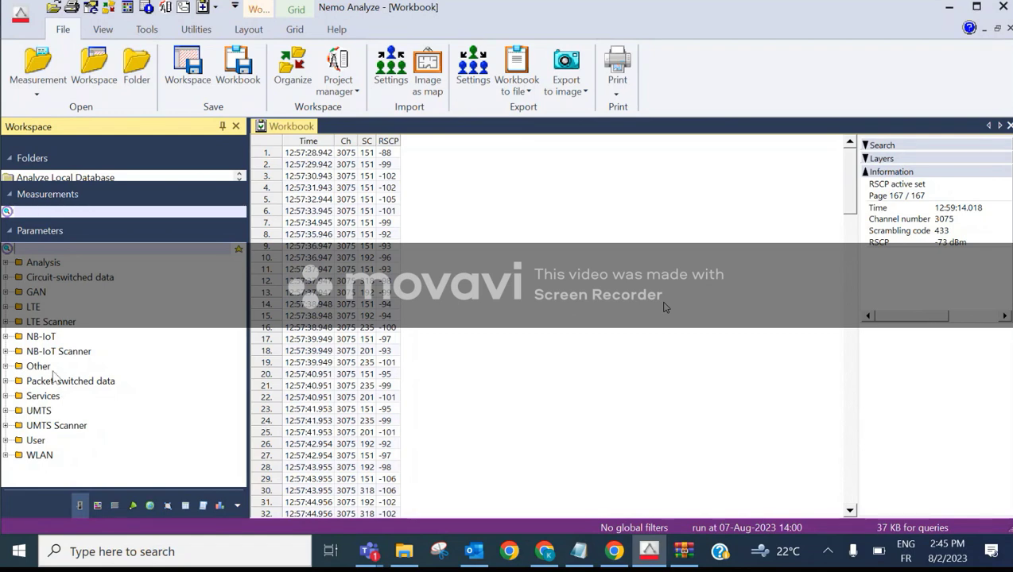
{"action": "left_click", "coordinate": [28, 308]}
{"action": "double_click", "coordinate": [29, 308]}
Locate and select RSRP serving cell primary among the LTE RSRP parameters
{"action": "scroll", "coordinate": [139, 430], "scroll_direction": "down", "scroll_amount": 10}
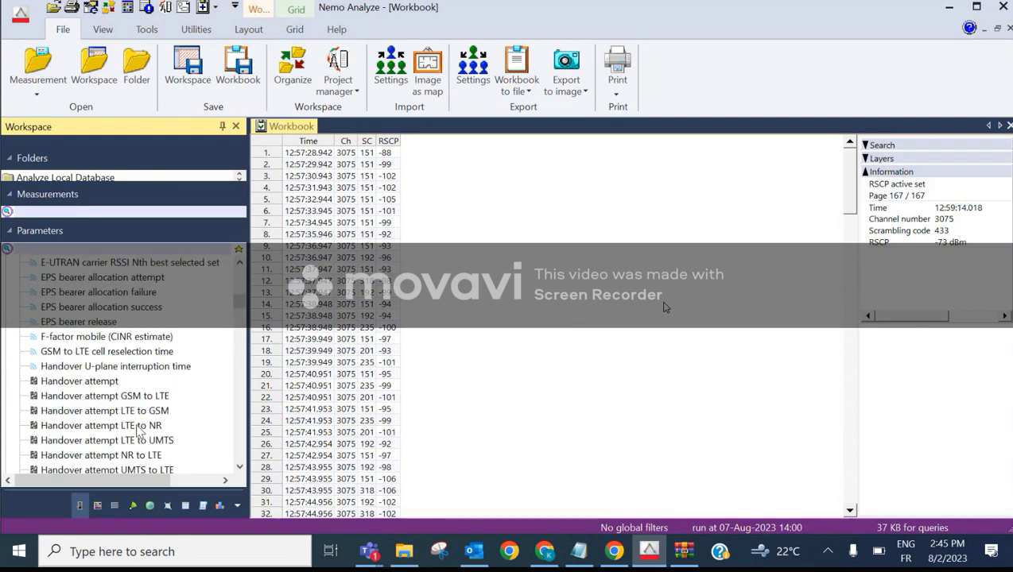
{"action": "scroll", "coordinate": [139, 430], "scroll_direction": "down", "scroll_amount": 8}
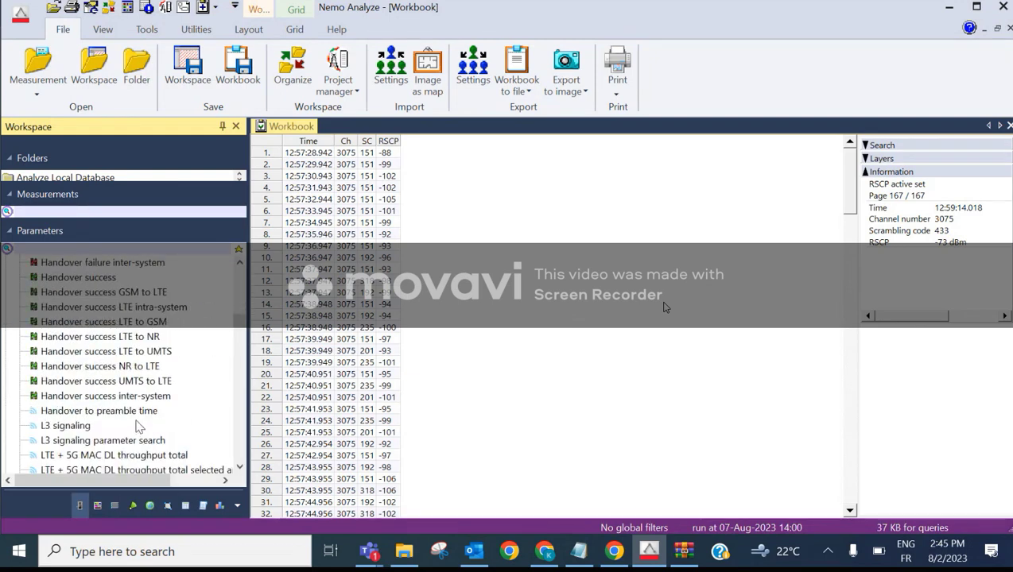
{"action": "scroll", "coordinate": [140, 428], "scroll_direction": "down", "scroll_amount": 10}
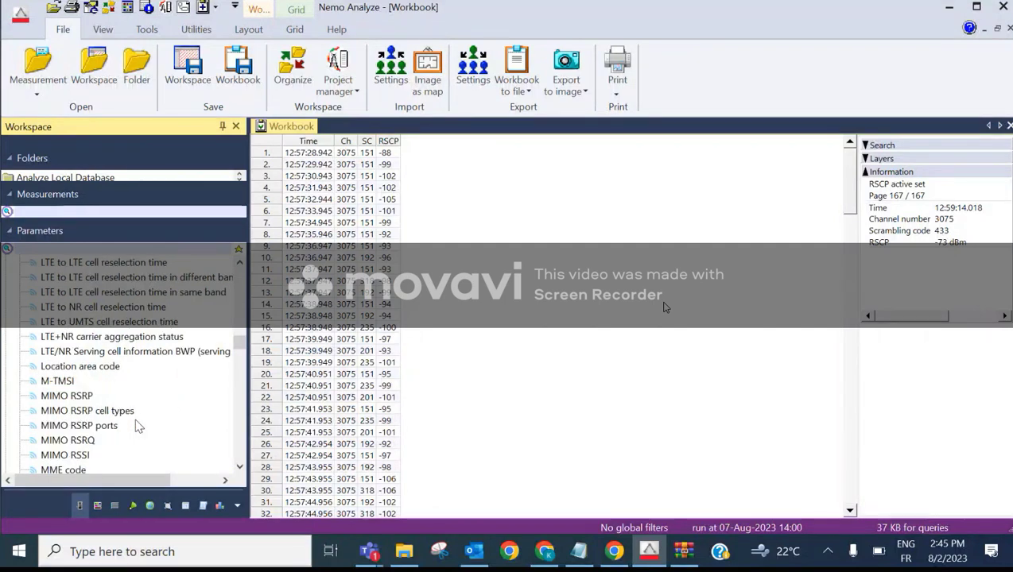
{"action": "scroll", "coordinate": [136, 427], "scroll_direction": "up", "scroll_amount": 2}
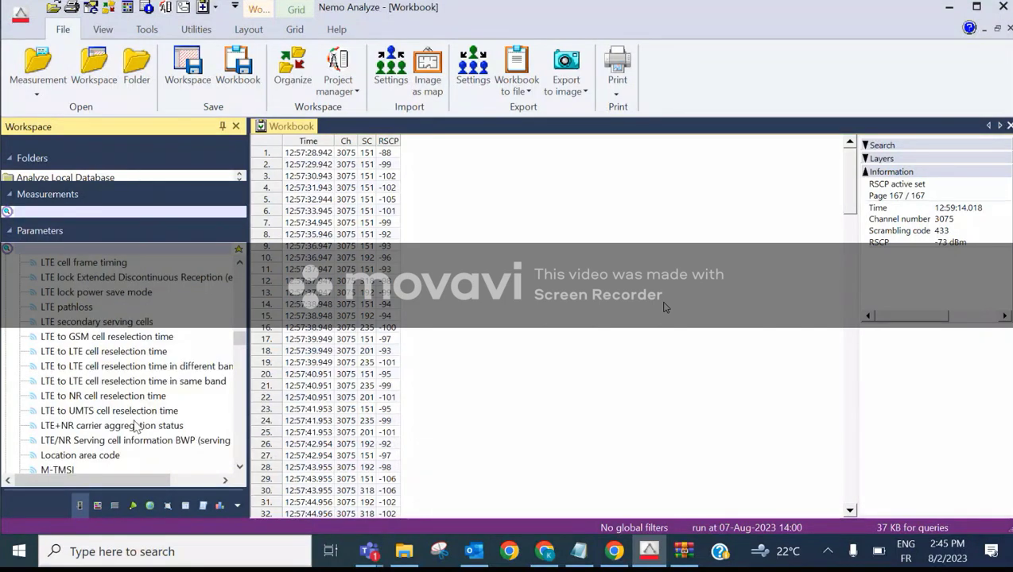
{"action": "scroll", "coordinate": [137, 427], "scroll_direction": "up", "scroll_amount": 1}
{"action": "scroll", "coordinate": [104, 418], "scroll_direction": "down", "scroll_amount": 2}
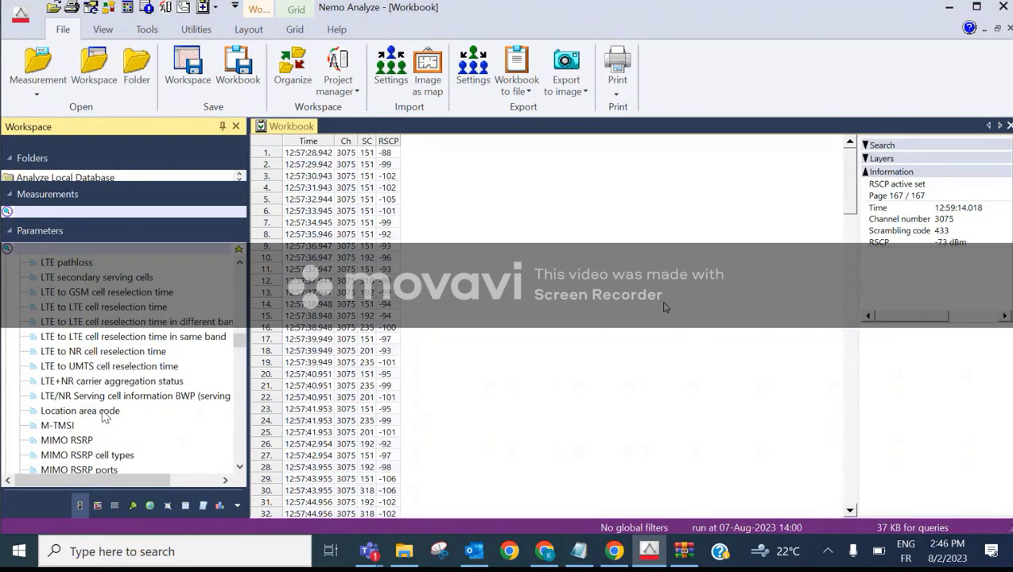
{"action": "scroll", "coordinate": [101, 407], "scroll_direction": "down", "scroll_amount": 3}
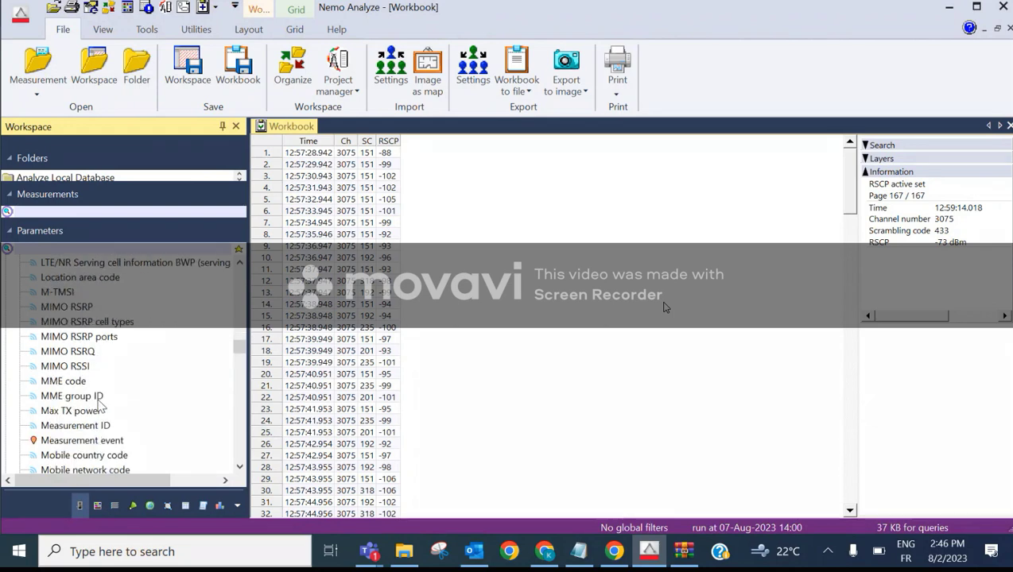
{"action": "scroll", "coordinate": [101, 407], "scroll_direction": "down", "scroll_amount": 3}
{"action": "scroll", "coordinate": [101, 407], "scroll_direction": "down", "scroll_amount": 12}
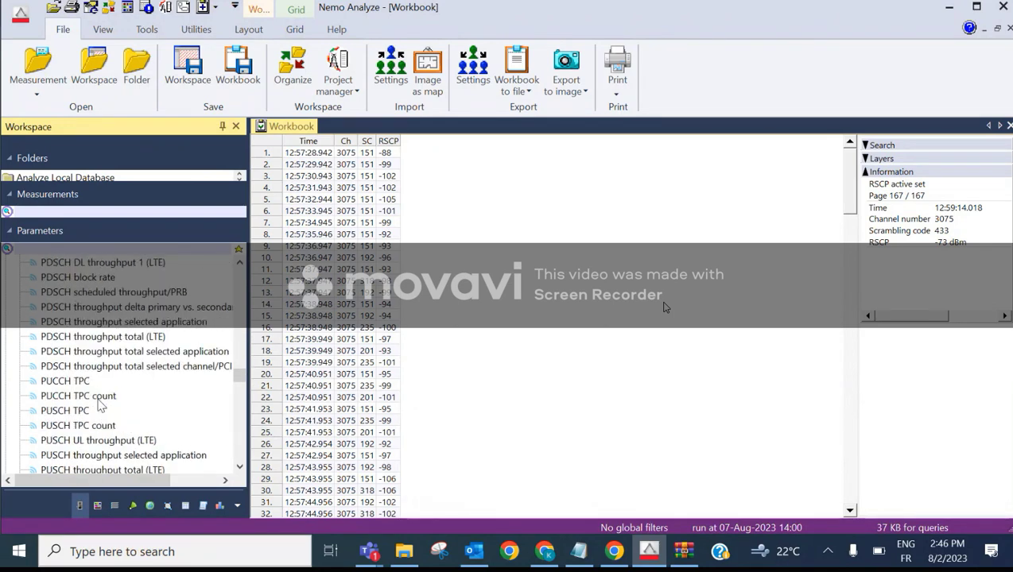
{"action": "scroll", "coordinate": [101, 407], "scroll_direction": "down", "scroll_amount": 5}
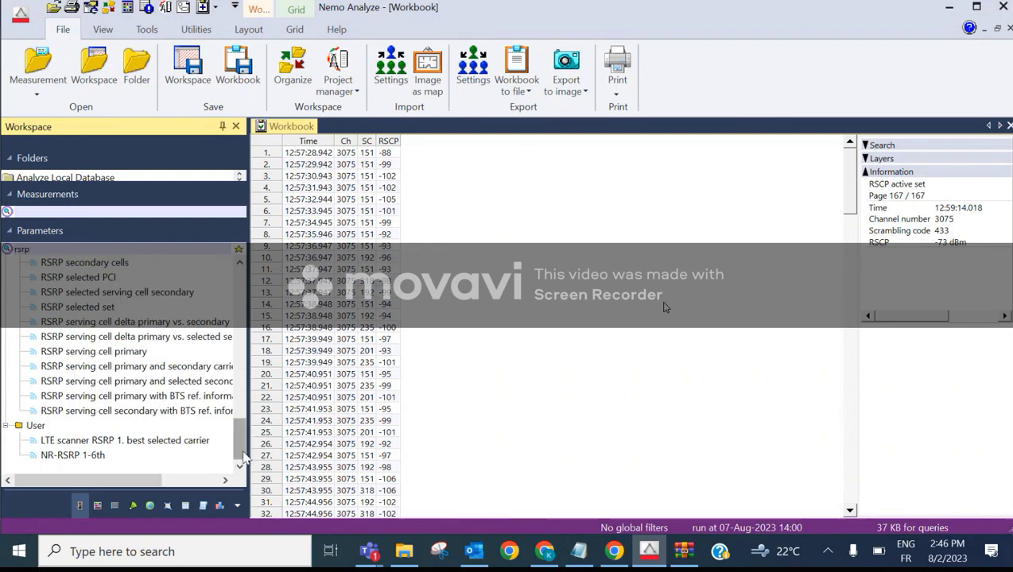
{"action": "left_click_drag", "start_coordinate": [241, 464], "coordinate": [254, 384]}
{"action": "left_click_drag", "start_coordinate": [251, 355], "coordinate": [192, 339]}
{"action": "scroll", "coordinate": [180, 428], "scroll_direction": "down", "scroll_amount": 1}
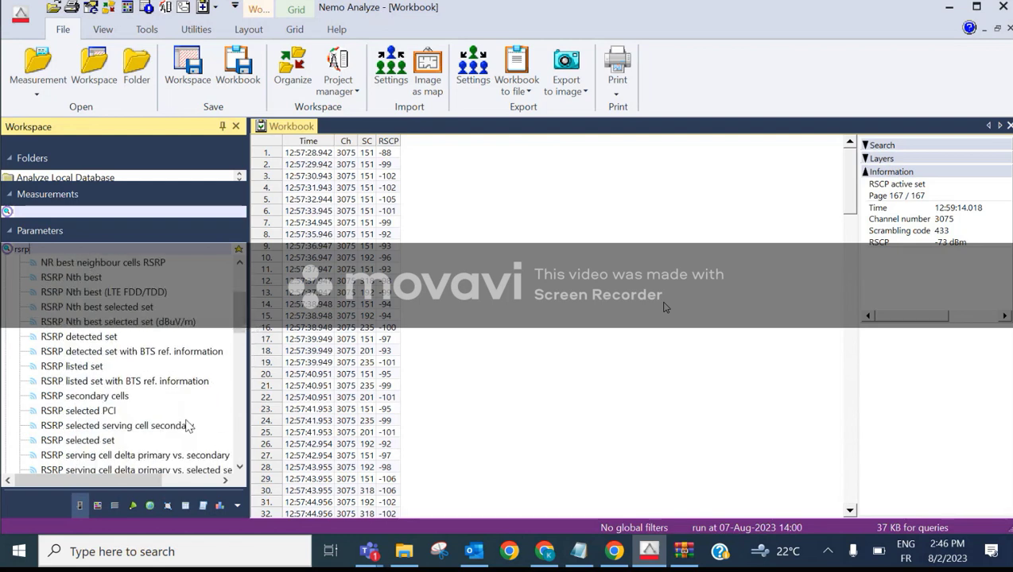
{"action": "scroll", "coordinate": [191, 423], "scroll_direction": "down", "scroll_amount": 2}
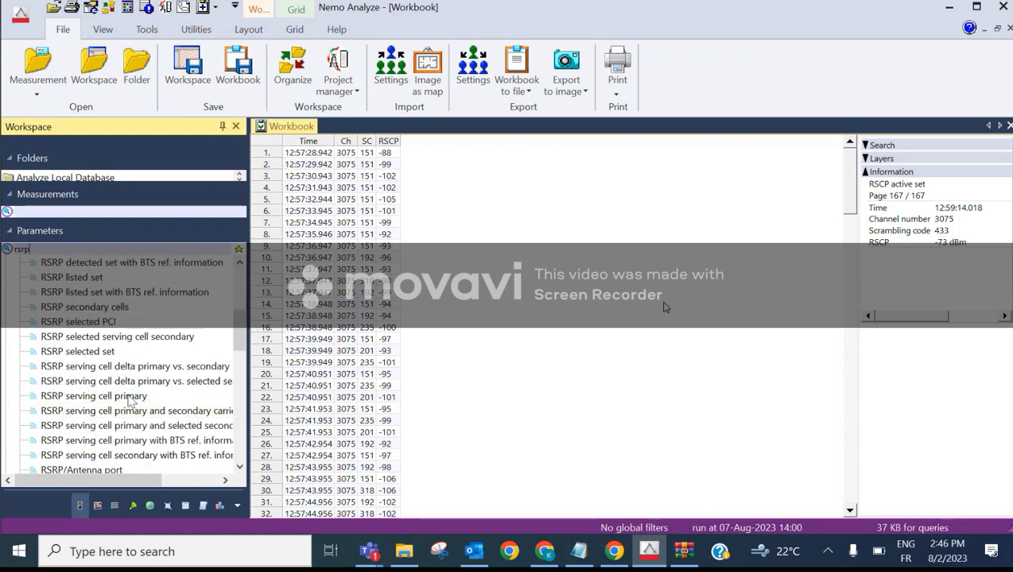
{"action": "left_click", "coordinate": [100, 397]}
Graph RSRP serving cell primary over time and move the time marker back to about 18:50
{"action": "right_click", "coordinate": [100, 397]}
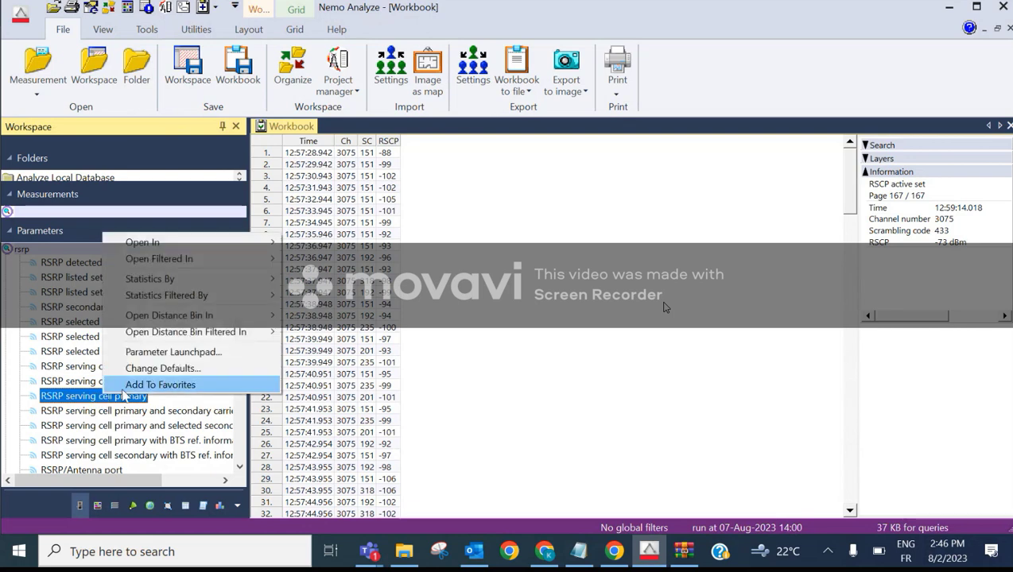
{"action": "mouse_move", "coordinate": [178, 251]}
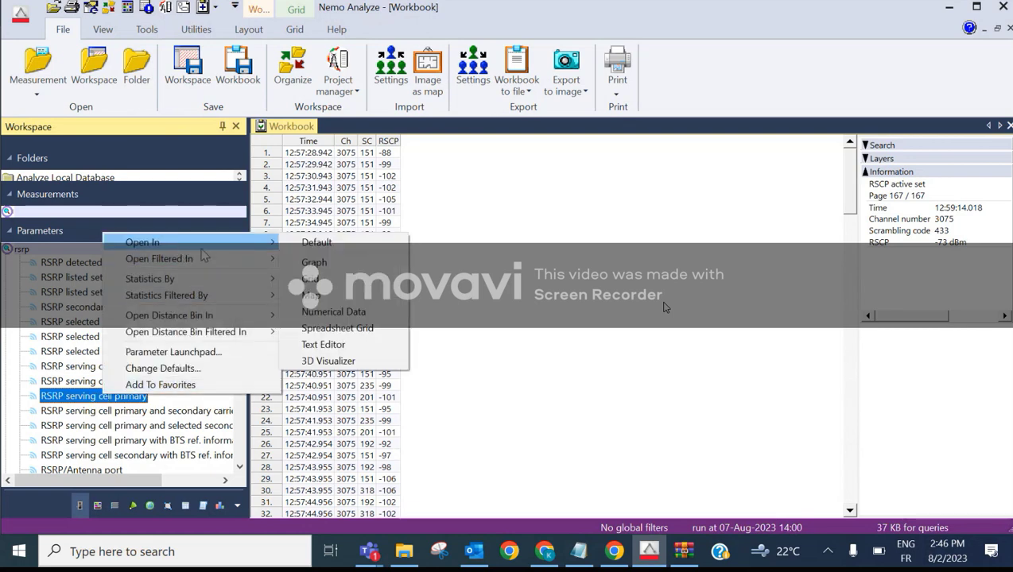
{"action": "left_click", "coordinate": [321, 264]}
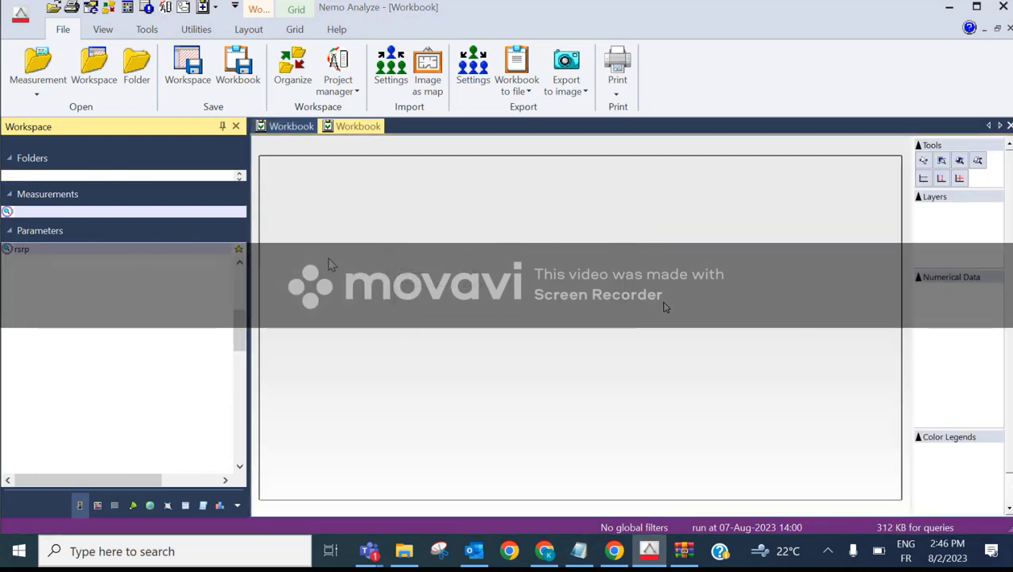
{"action": "double_click", "coordinate": [427, 244]}
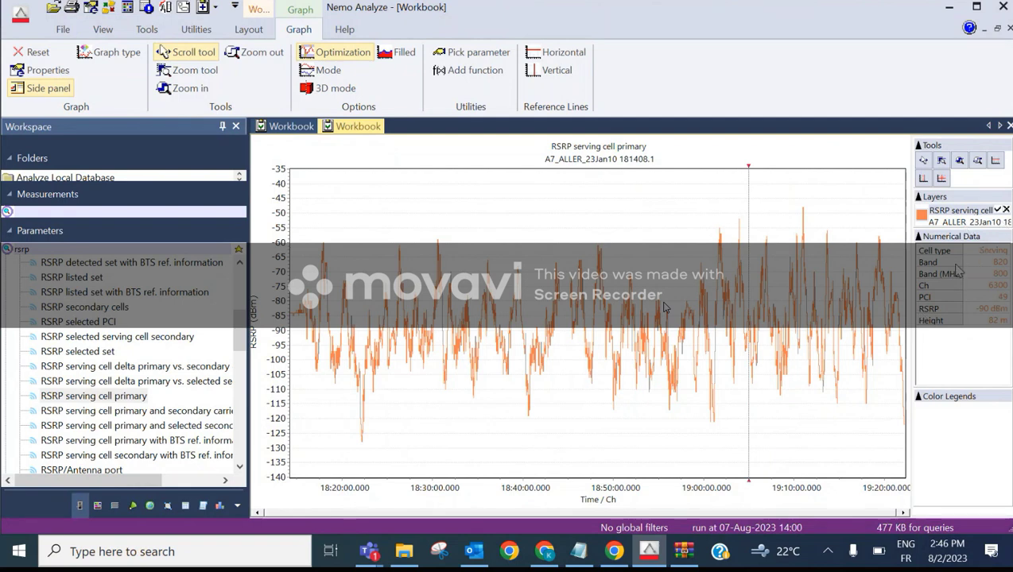
{"action": "left_click_drag", "start_coordinate": [738, 308], "coordinate": [608, 342]}
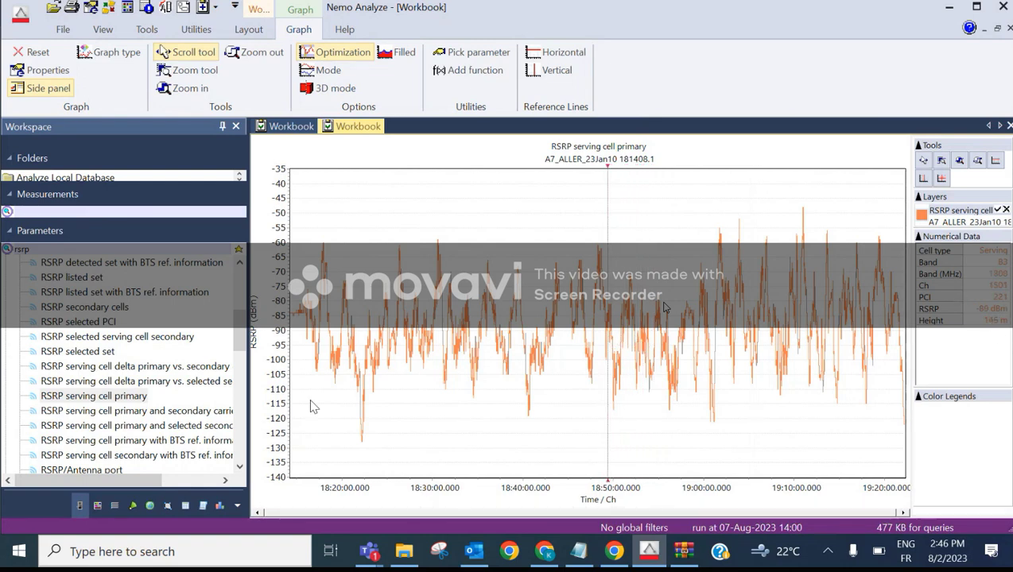
Open RSRP serving cell primary as a table in a new grid workbook
{"action": "right_click", "coordinate": [44, 393]}
{"action": "mouse_move", "coordinate": [159, 242]}
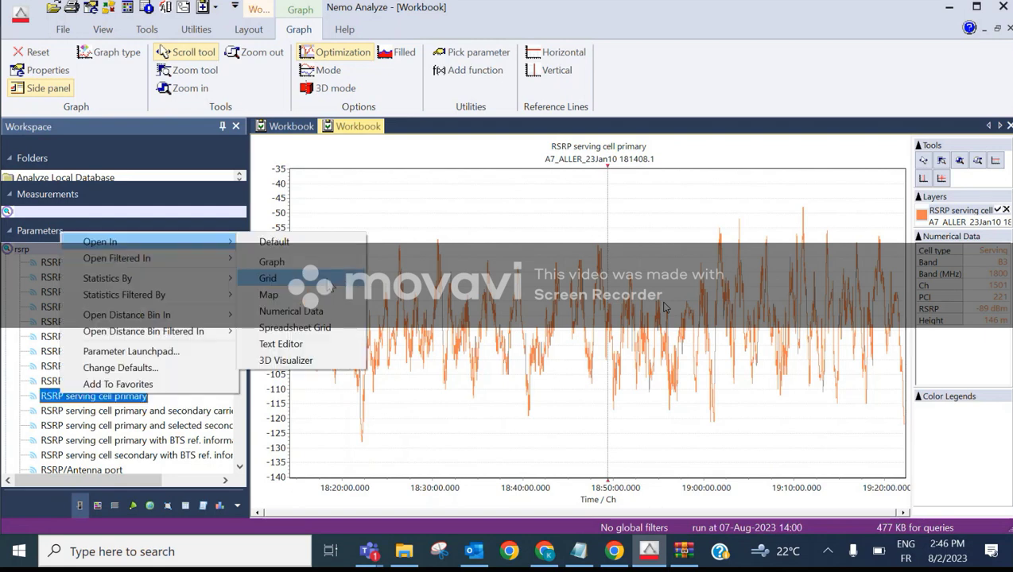
{"action": "left_click", "coordinate": [330, 284]}
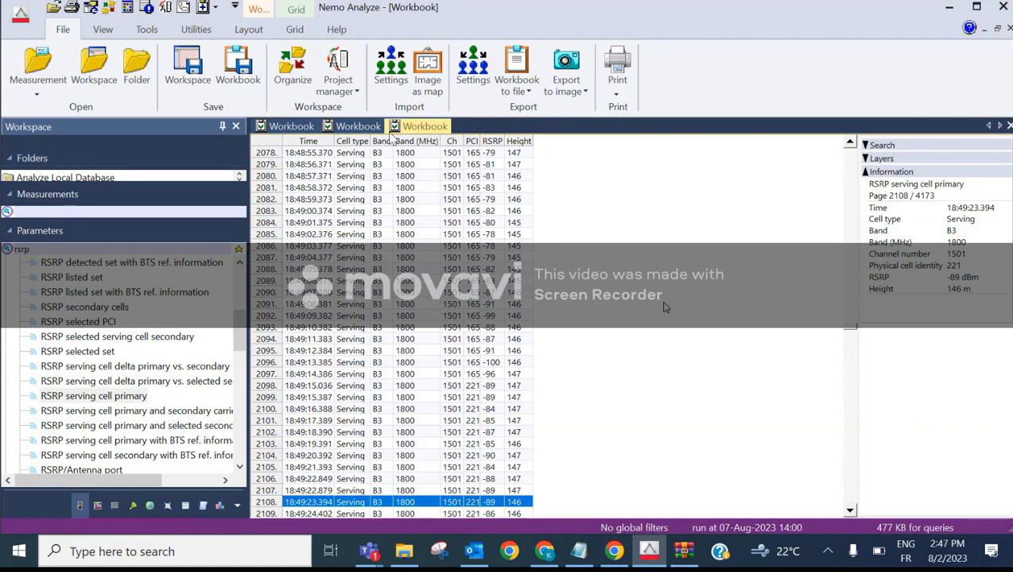
Select row 2078 in the grid and bring up RSRP serving cell primary's Open In options
{"action": "left_click", "coordinate": [493, 153]}
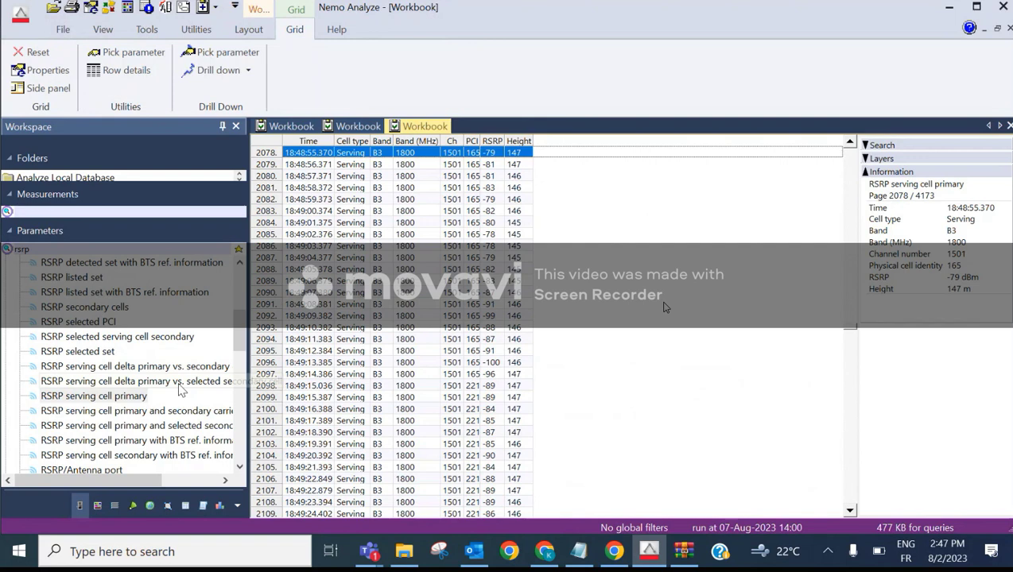
{"action": "right_click", "coordinate": [89, 396]}
{"action": "mouse_move", "coordinate": [149, 248]}
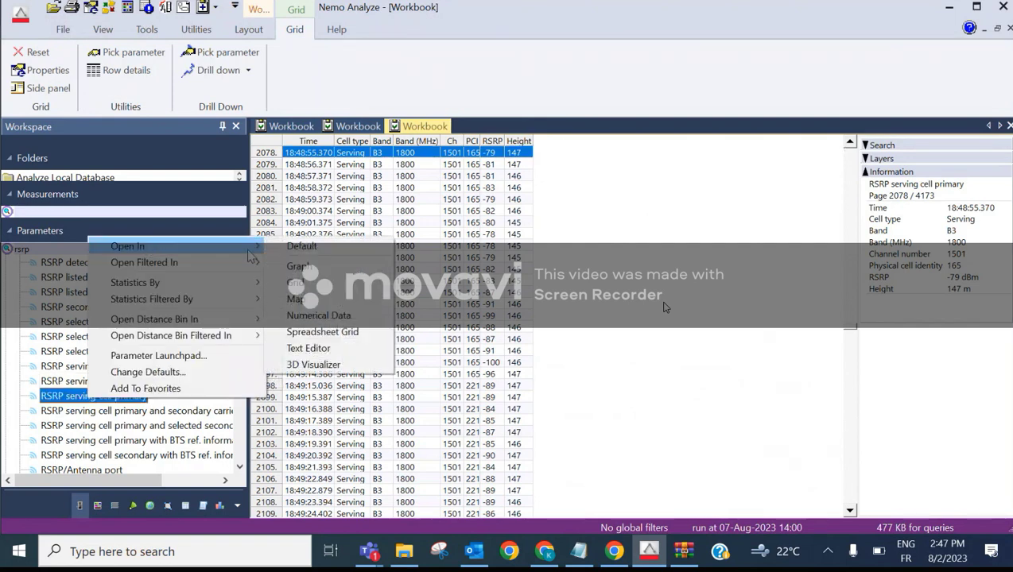
Map RSRP serving cell primary in a new workbook, then return to the grid workbook
{"action": "left_click", "coordinate": [321, 301]}
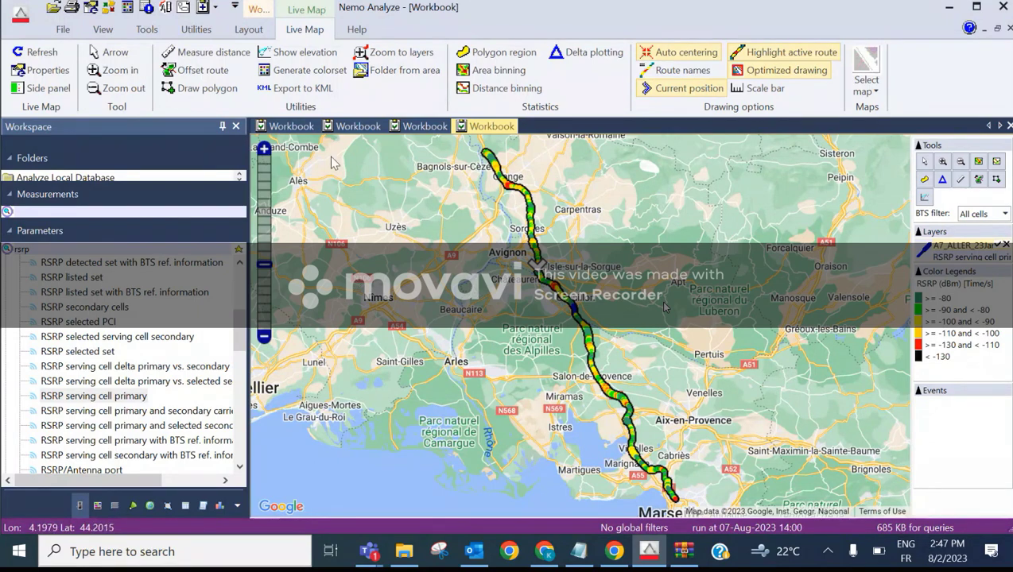
{"action": "left_click", "coordinate": [429, 130]}
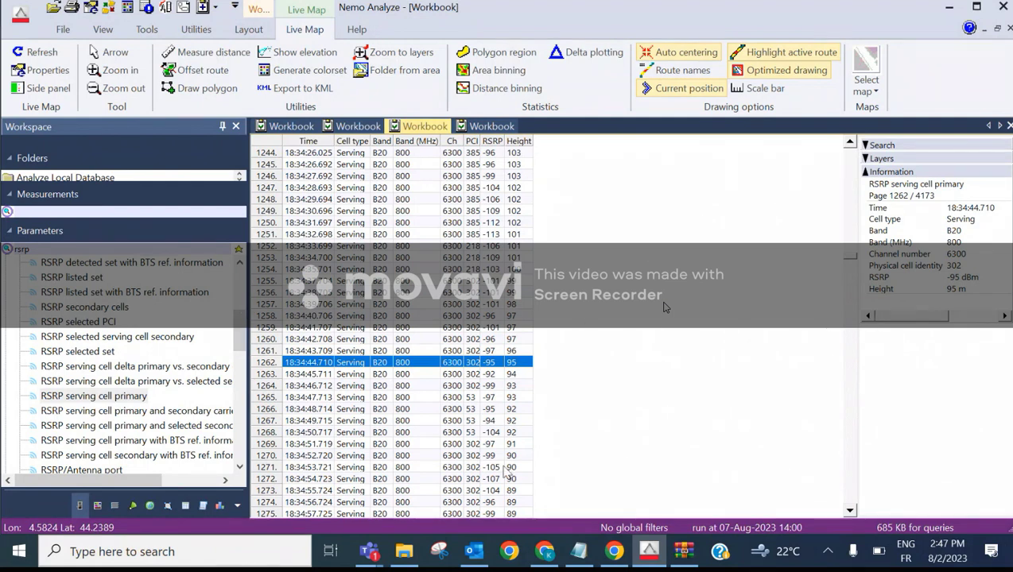
Split the grid workbook vertically and show RSRP serving cell primary as a map in the lower pane
{"action": "right_click", "coordinate": [586, 262]}
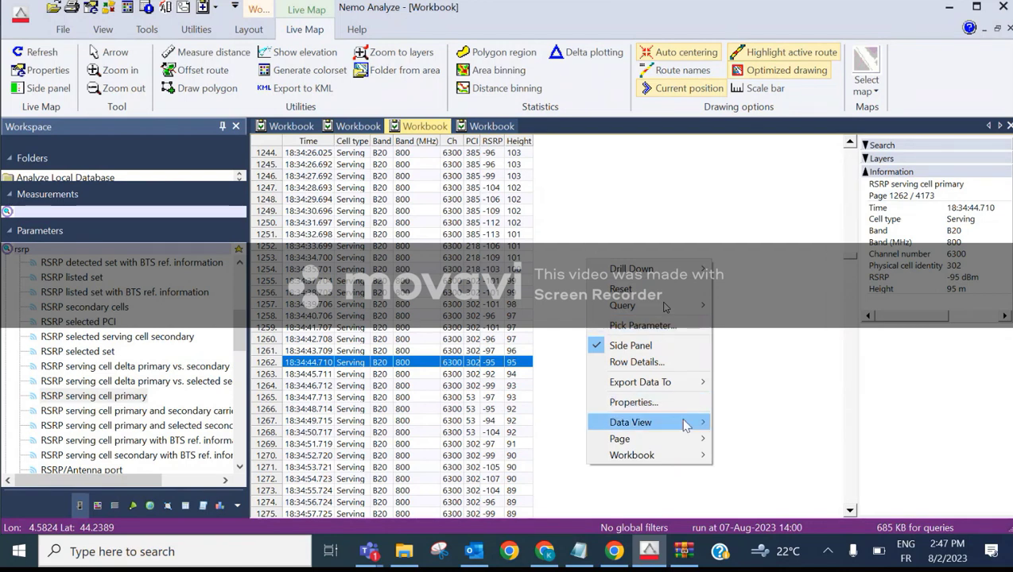
{"action": "mouse_move", "coordinate": [688, 425]}
{"action": "mouse_move", "coordinate": [783, 446]}
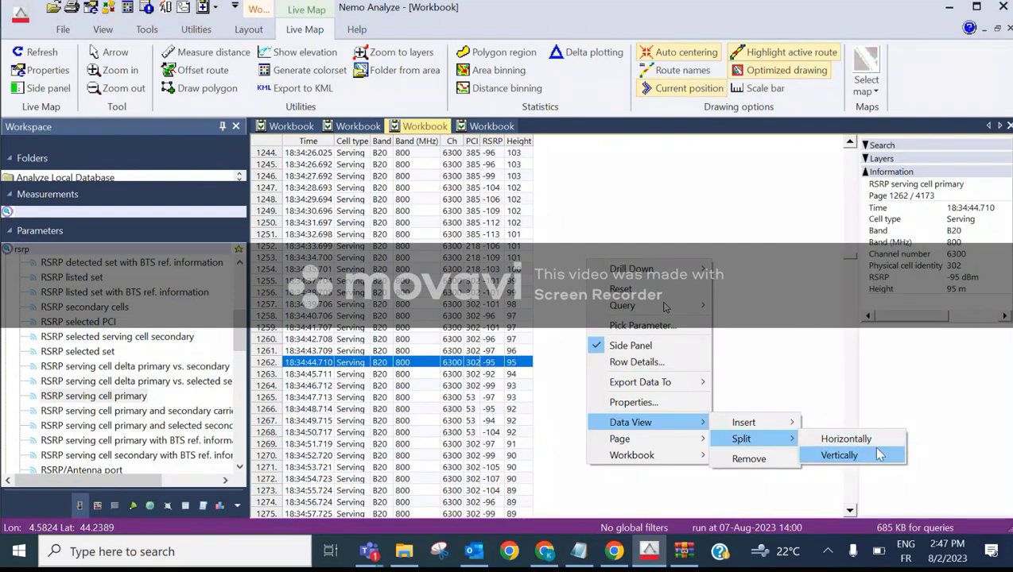
{"action": "left_click", "coordinate": [869, 459]}
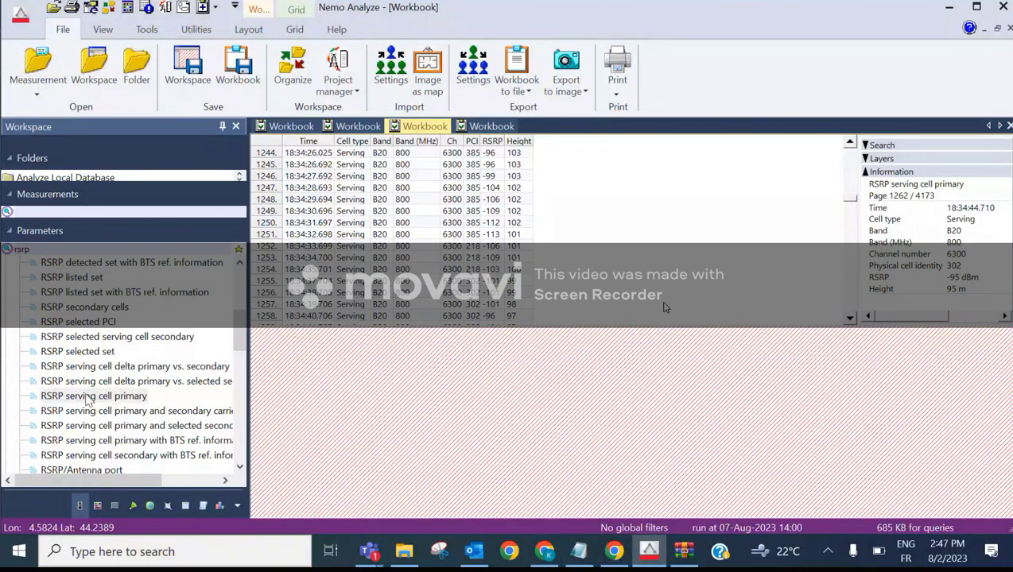
{"action": "left_click_drag", "start_coordinate": [88, 400], "coordinate": [475, 399]}
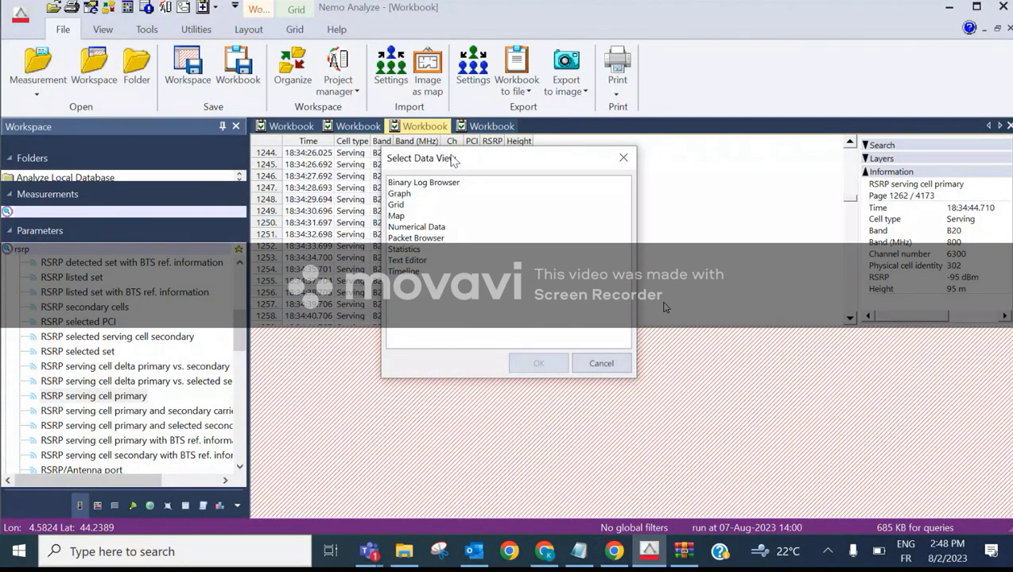
{"action": "left_click_drag", "start_coordinate": [453, 159], "coordinate": [554, 185]}
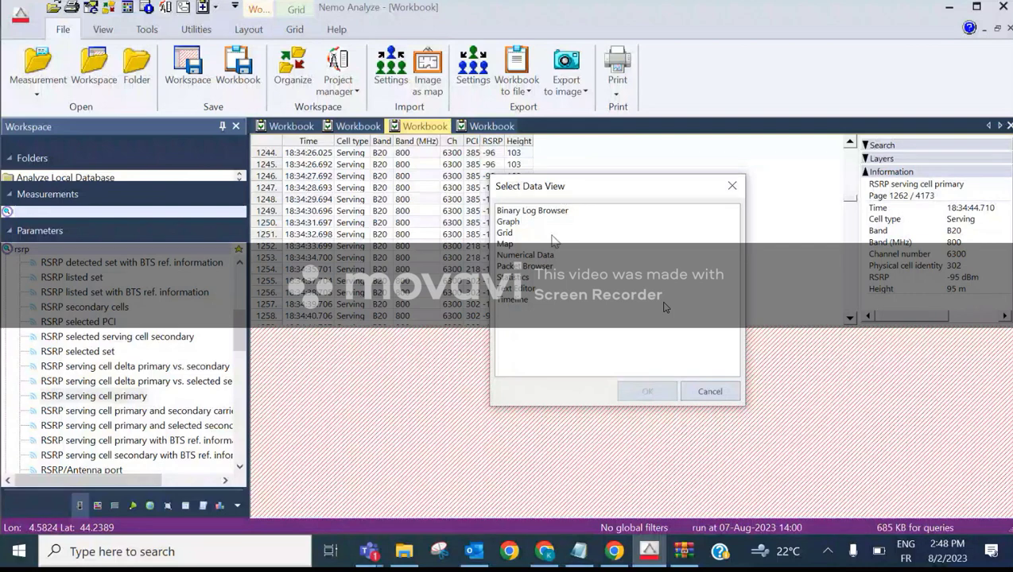
{"action": "left_click", "coordinate": [506, 245]}
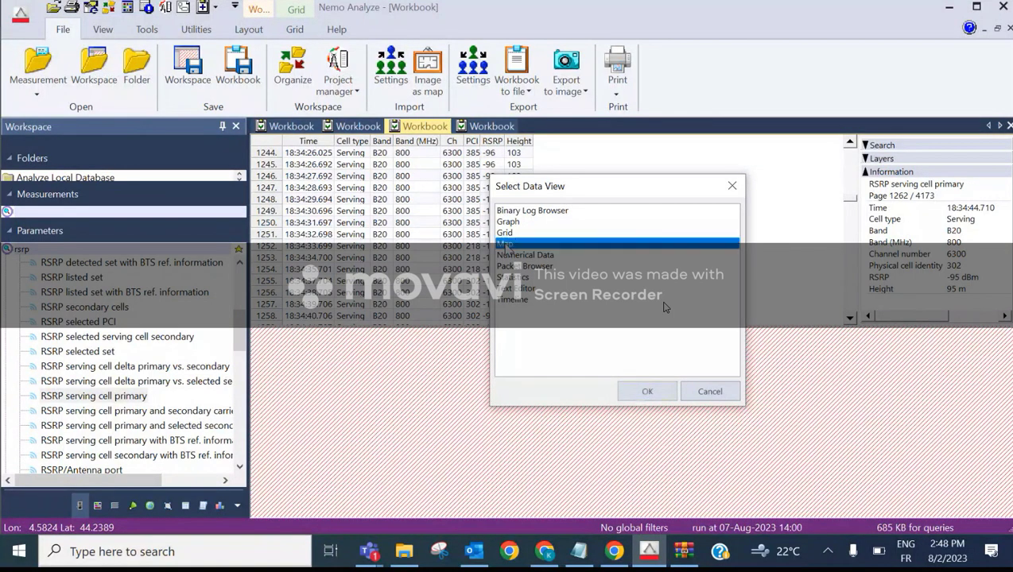
{"action": "left_click", "coordinate": [647, 391]}
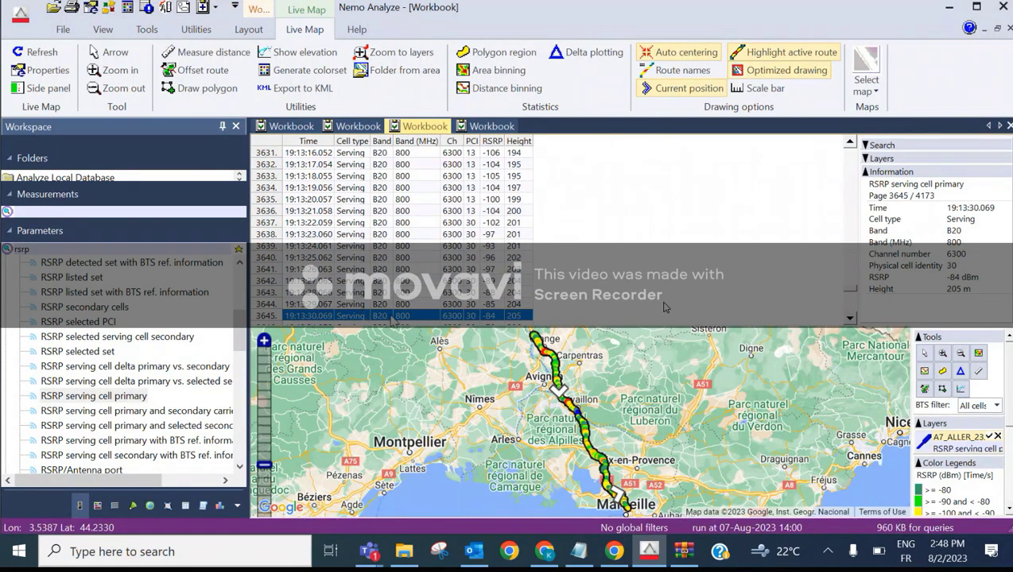
Dismiss the parameter menu and close the three remaining workbooks one by one
{"action": "scroll", "coordinate": [392, 321], "scroll_direction": "down", "scroll_amount": 1}
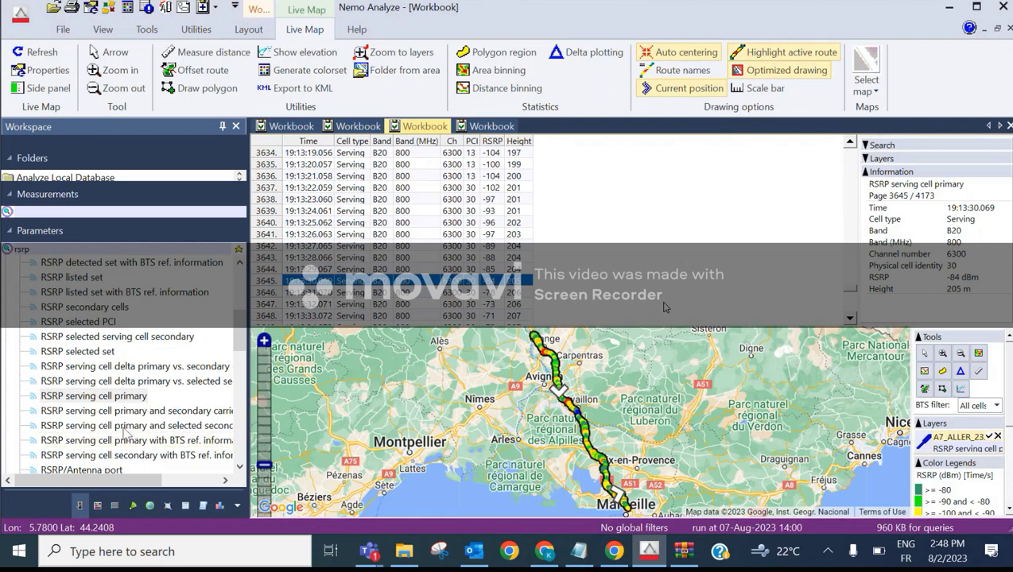
{"action": "right_click", "coordinate": [120, 396]}
{"action": "mouse_move", "coordinate": [181, 248]}
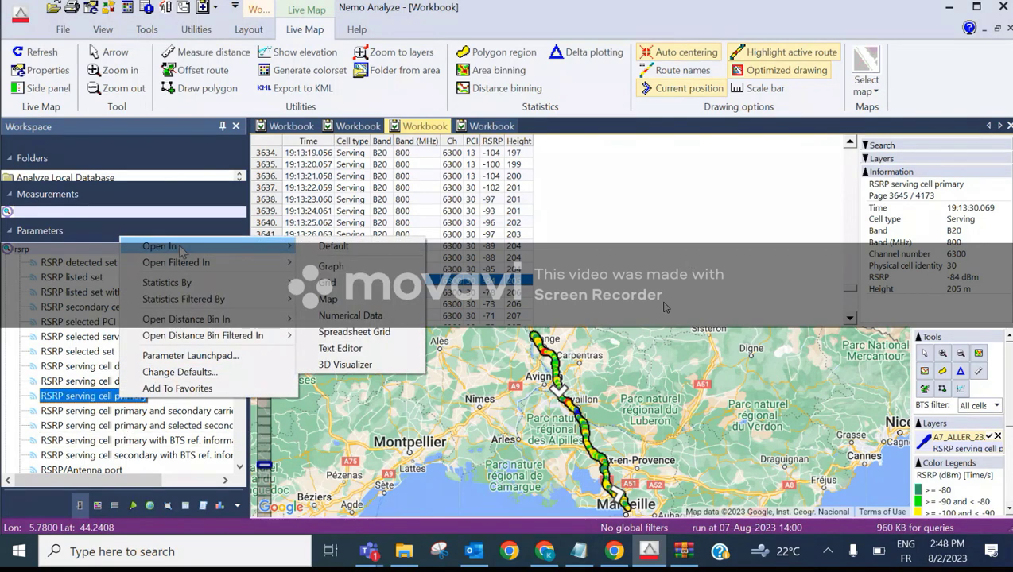
{"action": "left_click", "coordinate": [328, 282]}
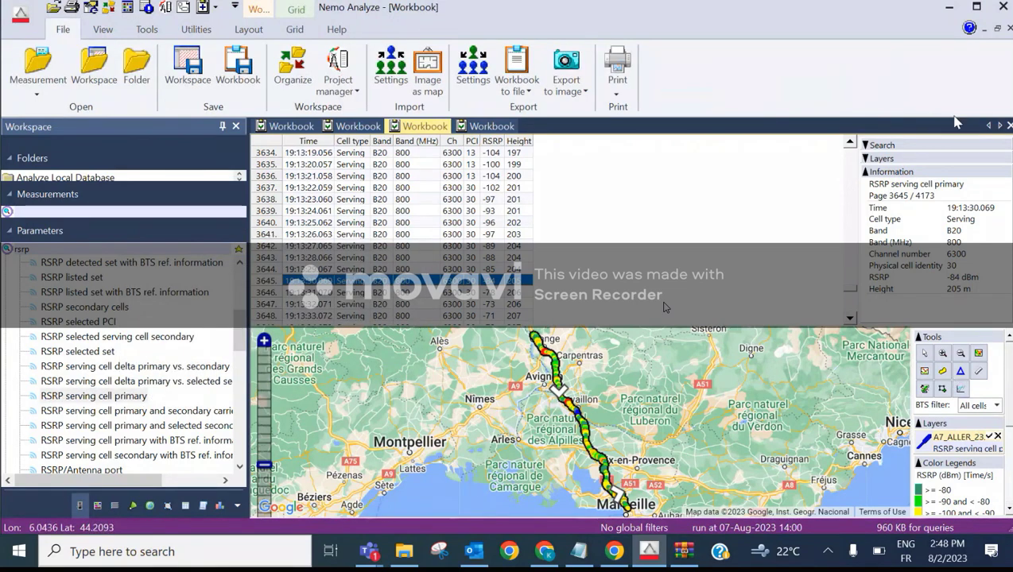
{"action": "left_click", "coordinate": [1008, 127]}
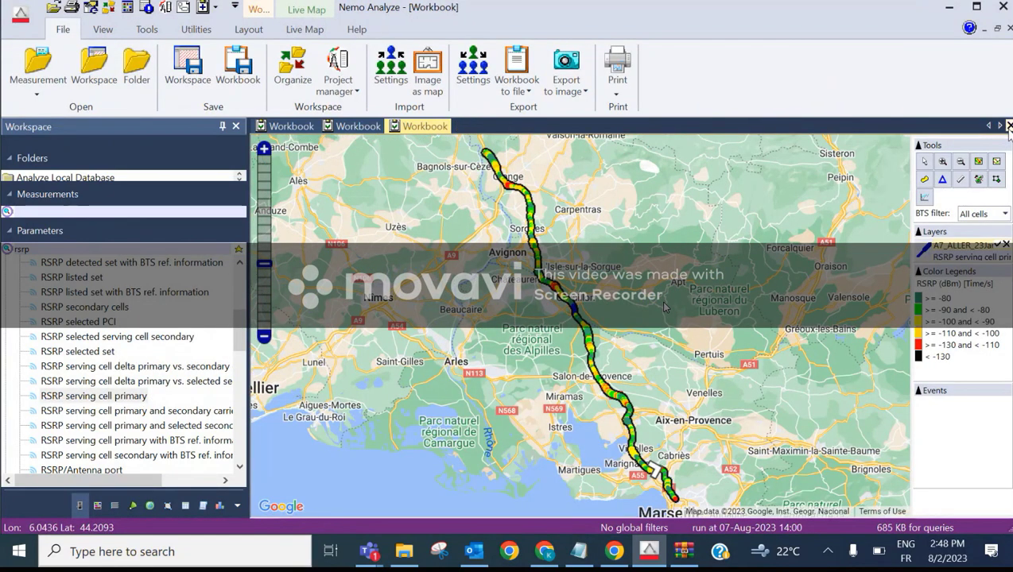
{"action": "left_click", "coordinate": [1008, 128]}
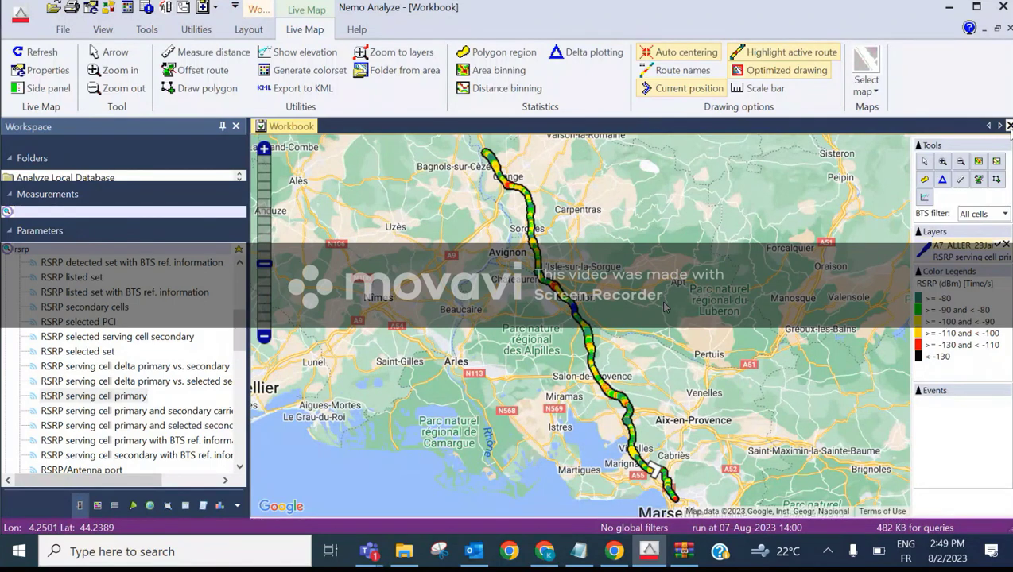
{"action": "left_click", "coordinate": [1009, 126]}
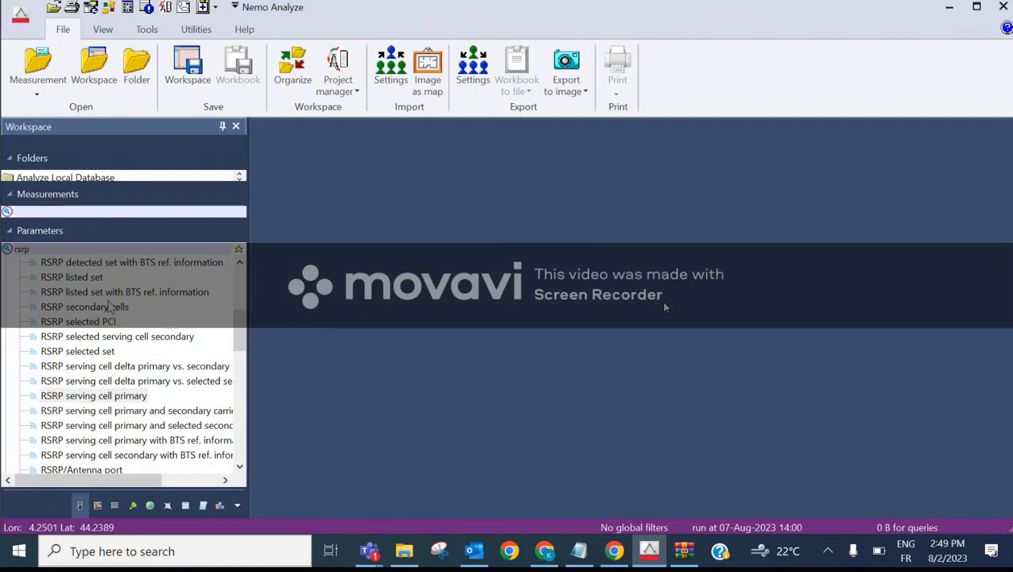
Open RSRP serving cell primary as a grid and maximize the new workbook window
{"action": "right_click", "coordinate": [92, 395]}
{"action": "mouse_move", "coordinate": [163, 237]}
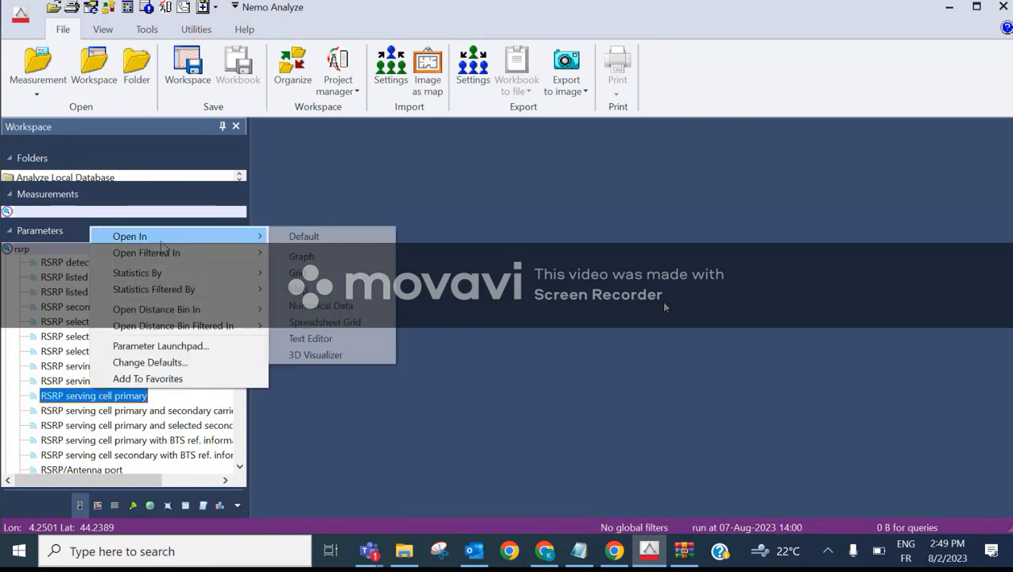
{"action": "left_click", "coordinate": [358, 274]}
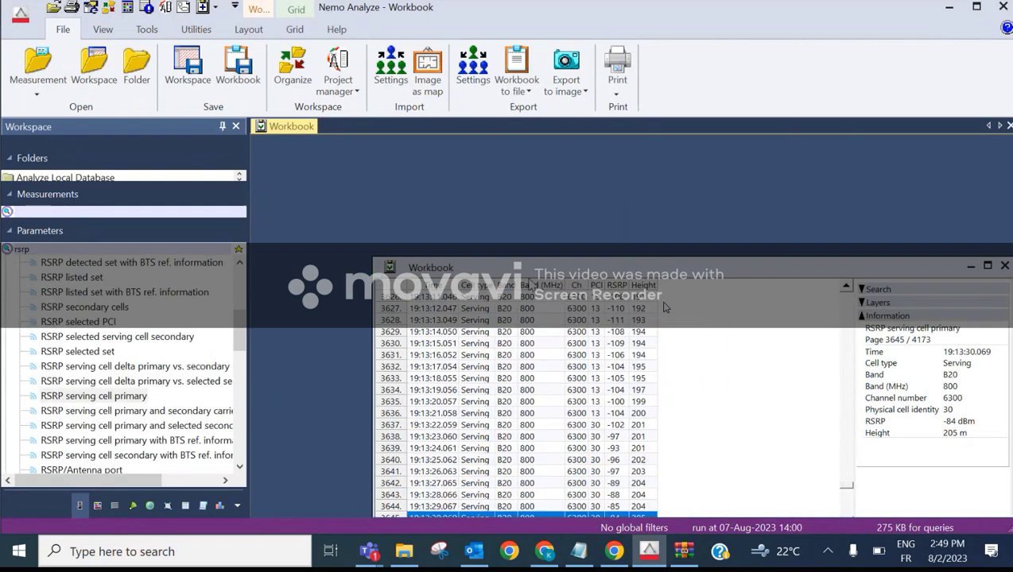
{"action": "double_click", "coordinate": [535, 267]}
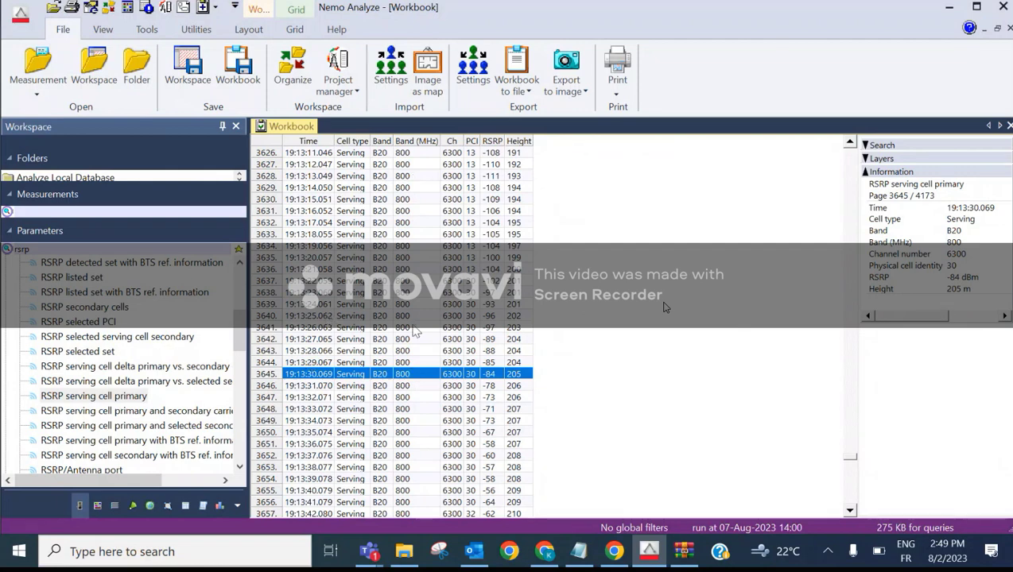
Add a second, blank page to the workbook and switch to it
{"action": "right_click", "coordinate": [593, 296]}
{"action": "mouse_move", "coordinate": [659, 458]}
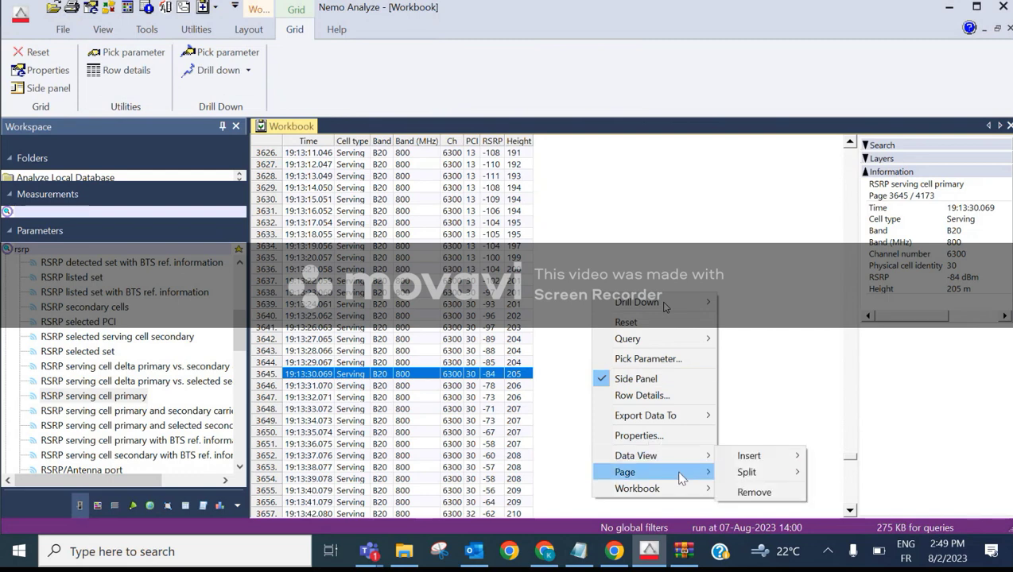
{"action": "mouse_move", "coordinate": [678, 473]}
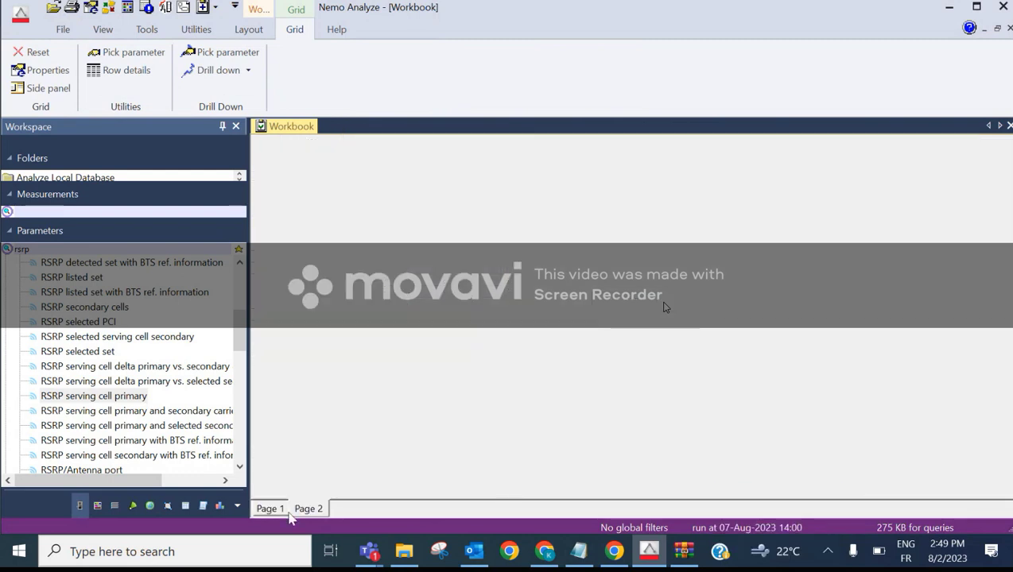
{"action": "left_click", "coordinate": [309, 509]}
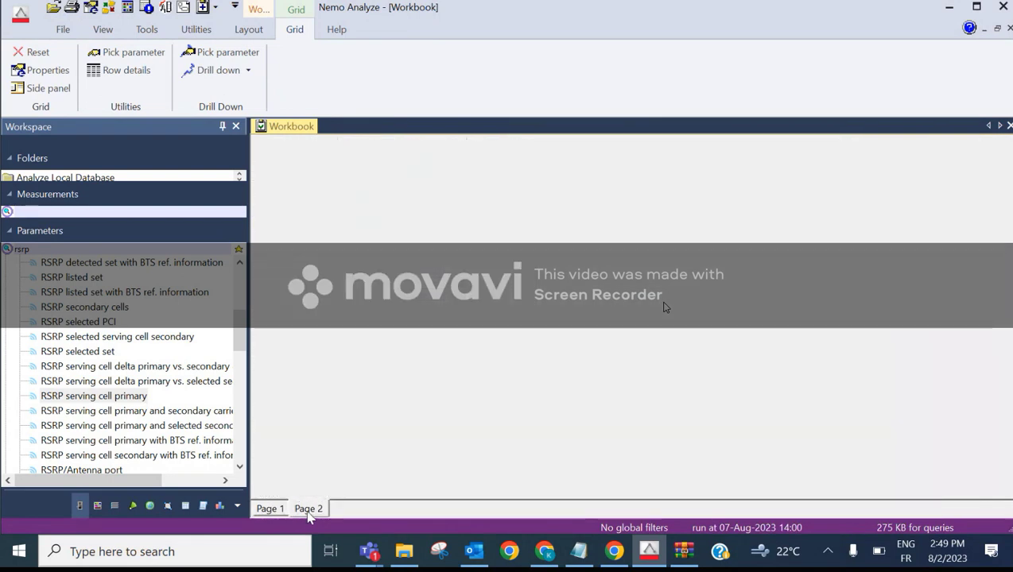
{"action": "left_click", "coordinate": [276, 512]}
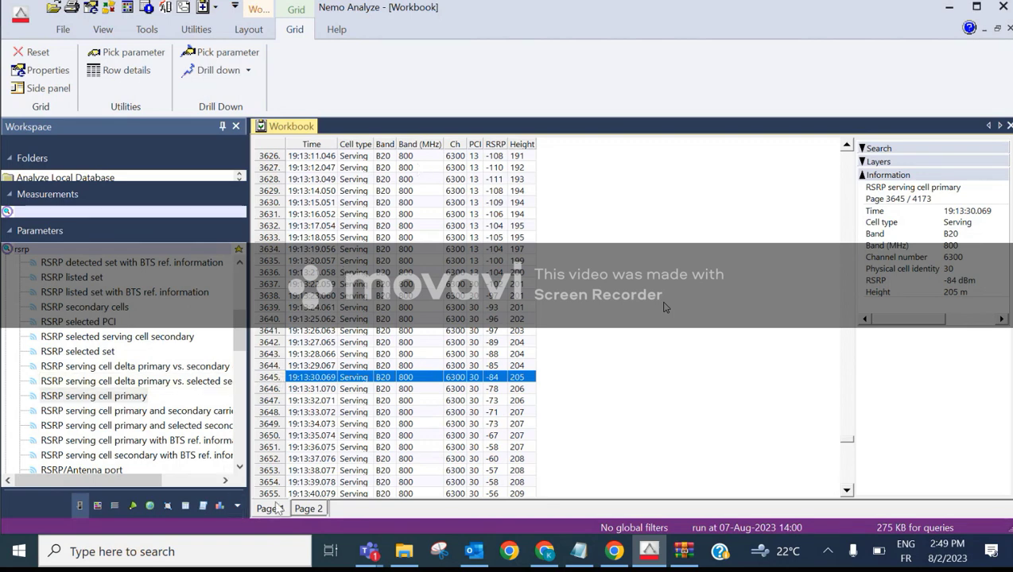
{"action": "left_click", "coordinate": [309, 510]}
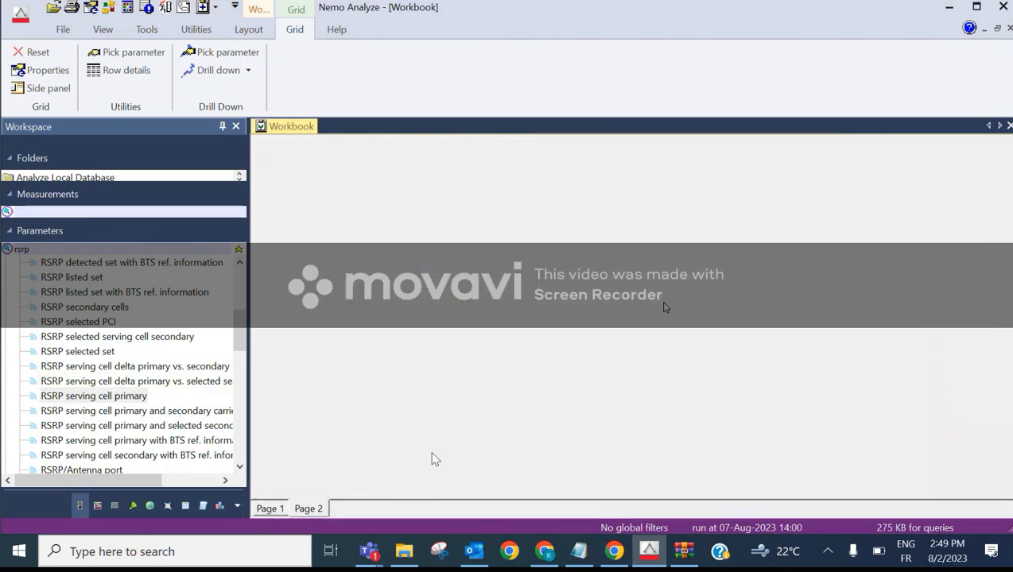
Change the parameter search text so it finds the RSRQ parameters
{"action": "scroll", "coordinate": [119, 381], "scroll_direction": "down", "scroll_amount": 3}
{"action": "scroll", "coordinate": [119, 382], "scroll_direction": "up", "scroll_amount": 3}
{"action": "left_click", "coordinate": [29, 250]}
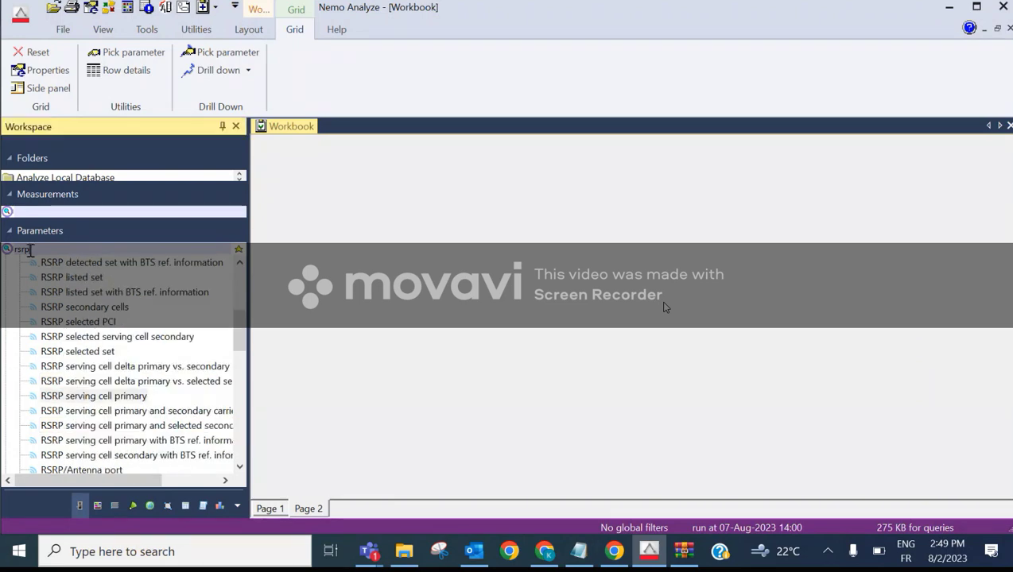
{"action": "key", "text": "BackSpace"}
{"action": "type", "text": "q"}
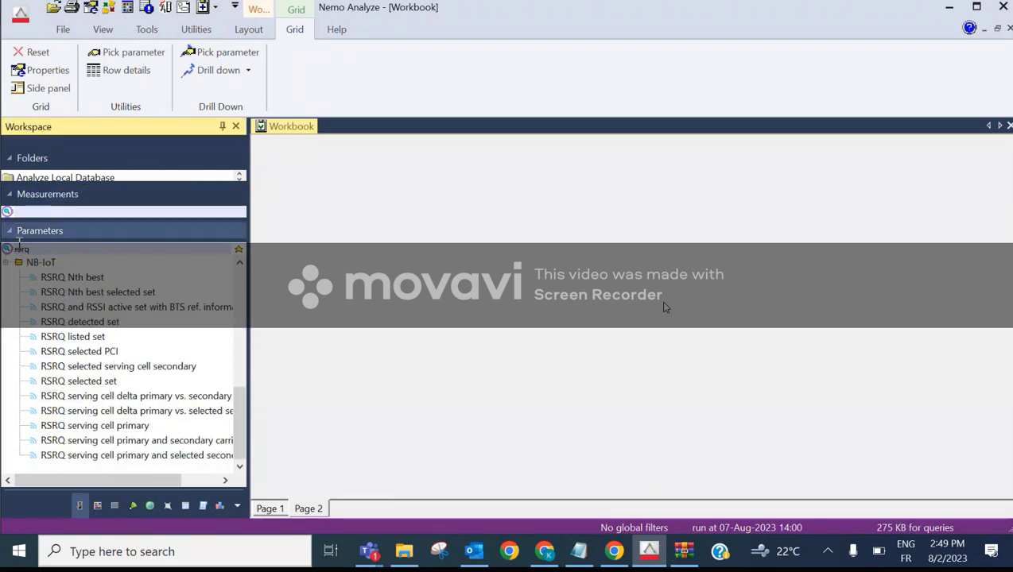
{"action": "scroll", "coordinate": [131, 402], "scroll_direction": "down", "scroll_amount": 5}
{"action": "scroll", "coordinate": [133, 404], "scroll_direction": "up", "scroll_amount": 4}
{"action": "scroll", "coordinate": [133, 404], "scroll_direction": "up", "scroll_amount": 3}
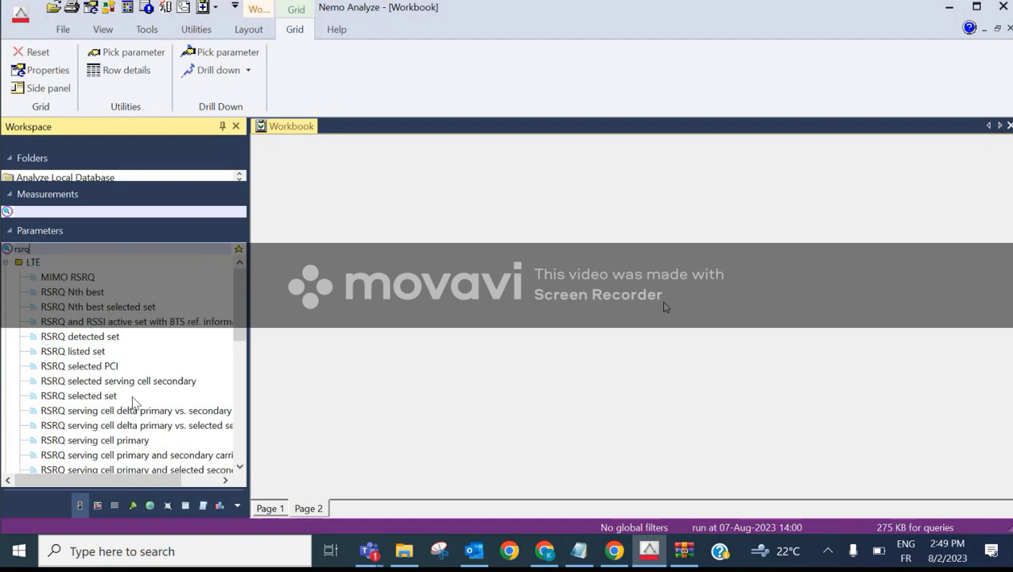
{"action": "scroll", "coordinate": [134, 402], "scroll_direction": "down", "scroll_amount": 1}
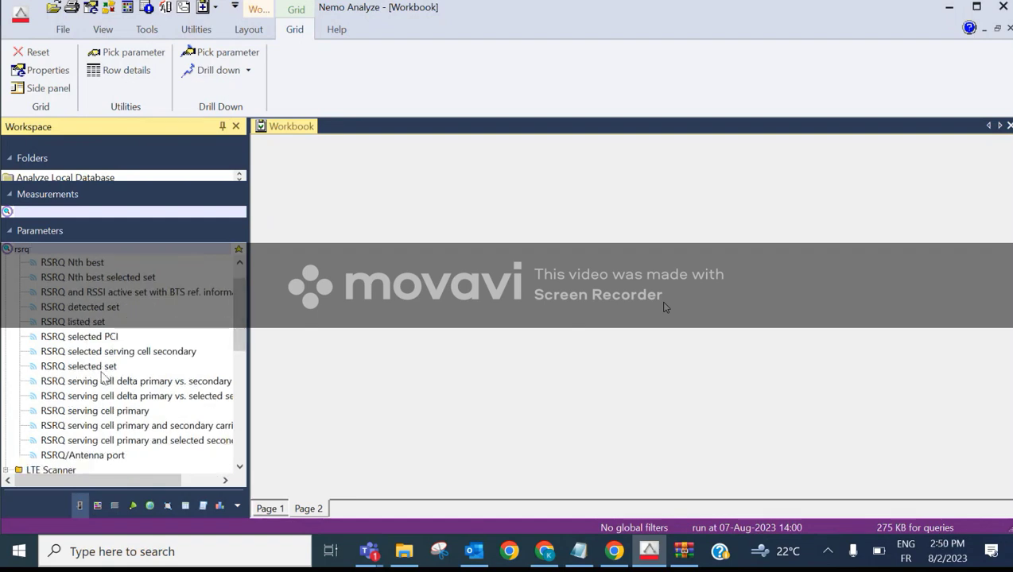
Drop RSRQ serving cell primary onto Page 2 as a Map, then compare it with the grid page
{"action": "left_click", "coordinate": [126, 412]}
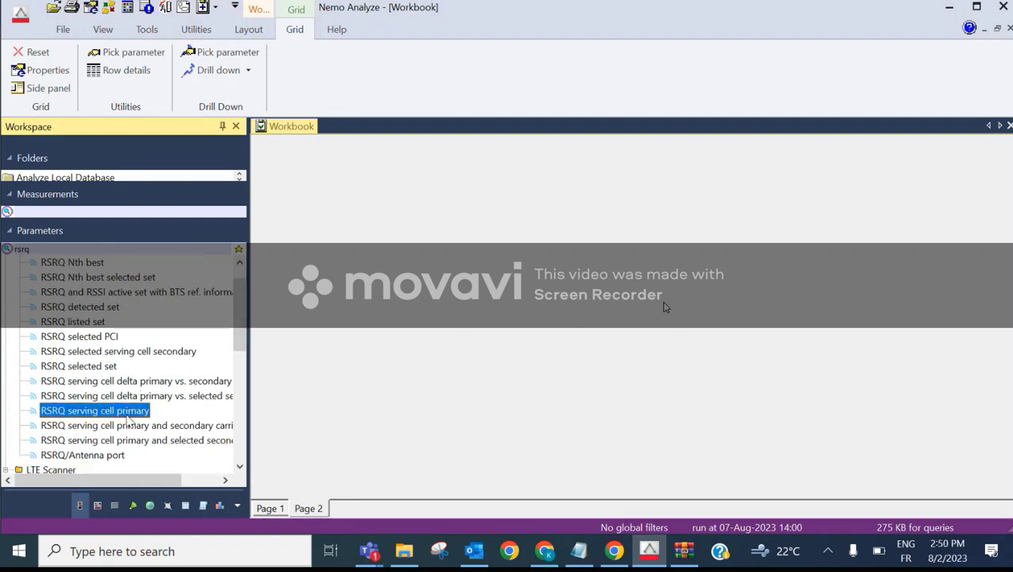
{"action": "left_click_drag", "start_coordinate": [202, 398], "coordinate": [471, 374]}
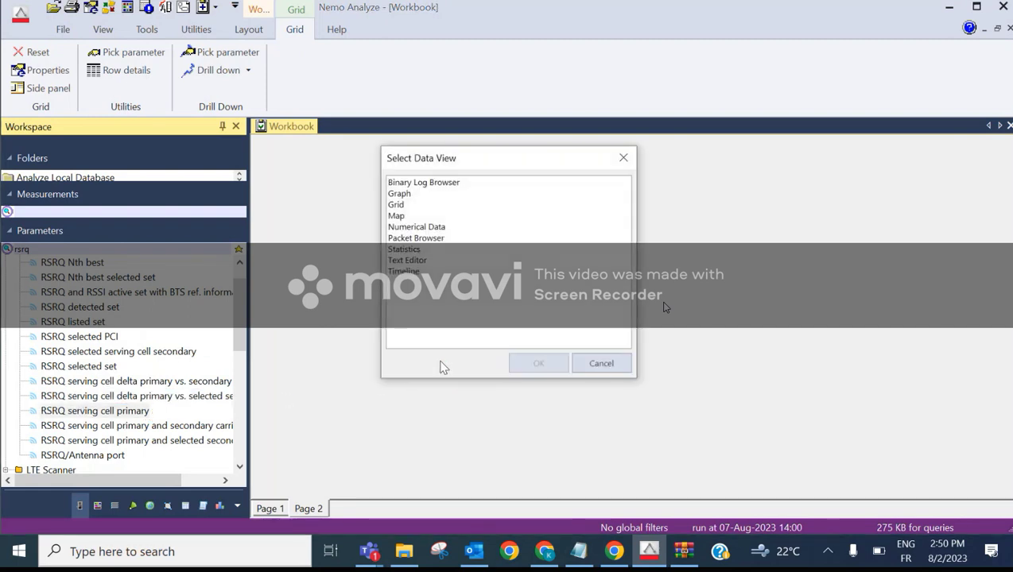
{"action": "left_click", "coordinate": [397, 216]}
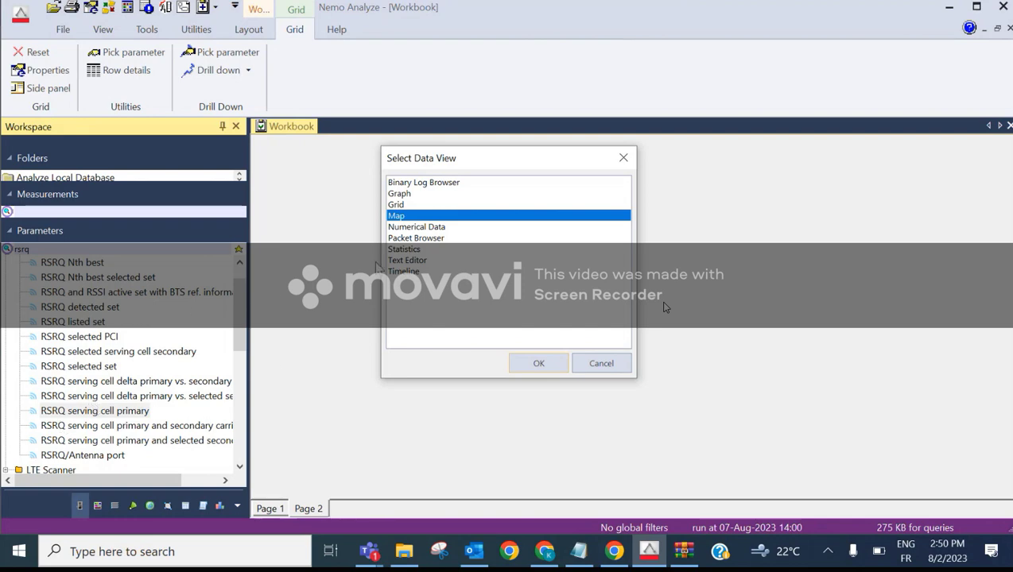
{"action": "left_click", "coordinate": [533, 362]}
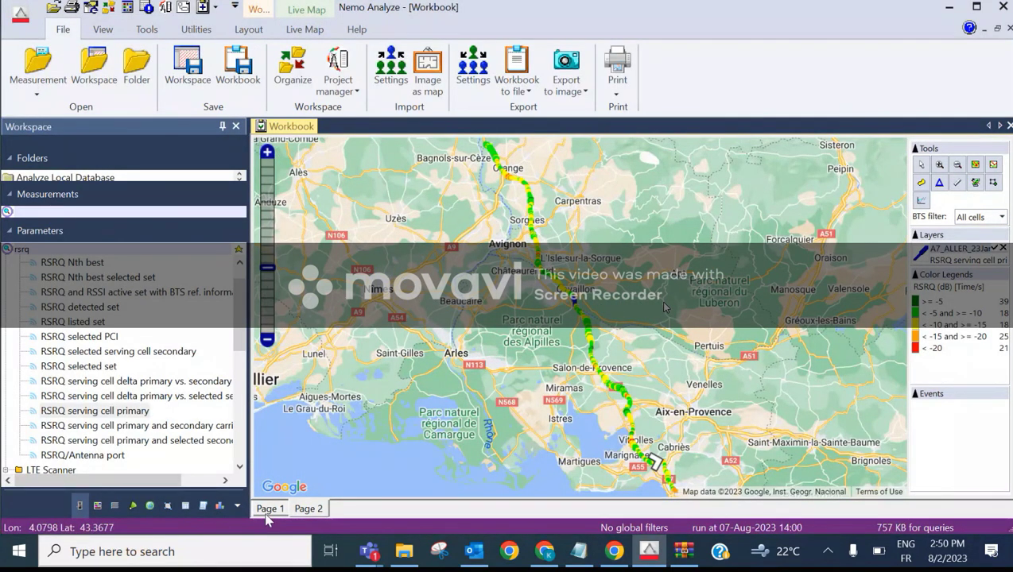
{"action": "left_click", "coordinate": [309, 509]}
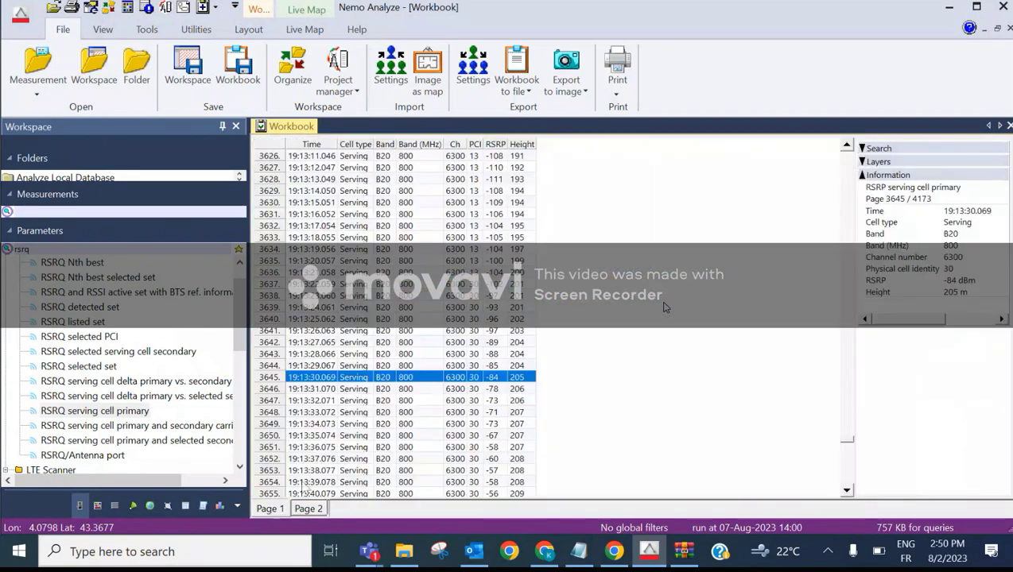
{"action": "left_click", "coordinate": [274, 510]}
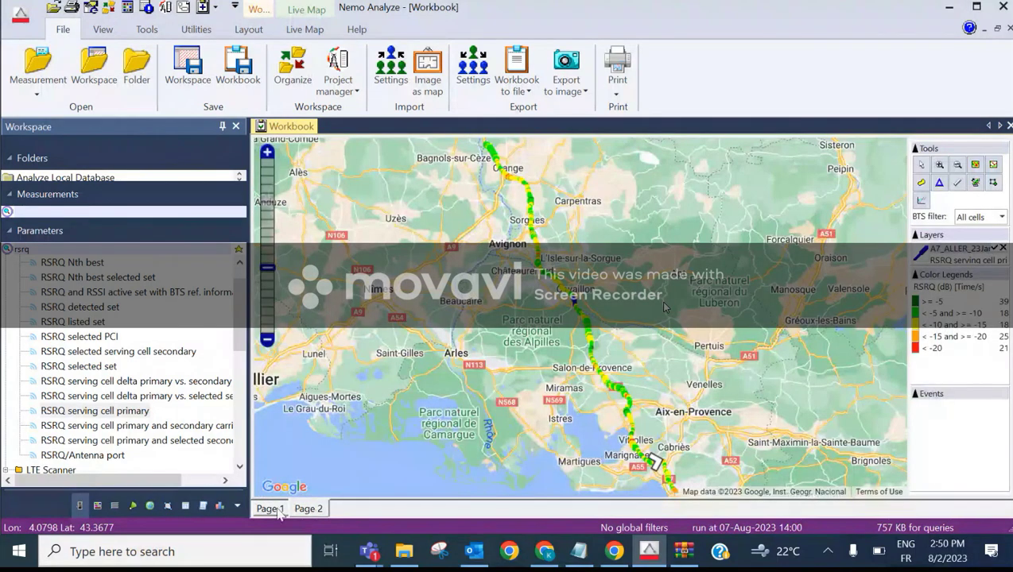
{"action": "left_click", "coordinate": [273, 509]}
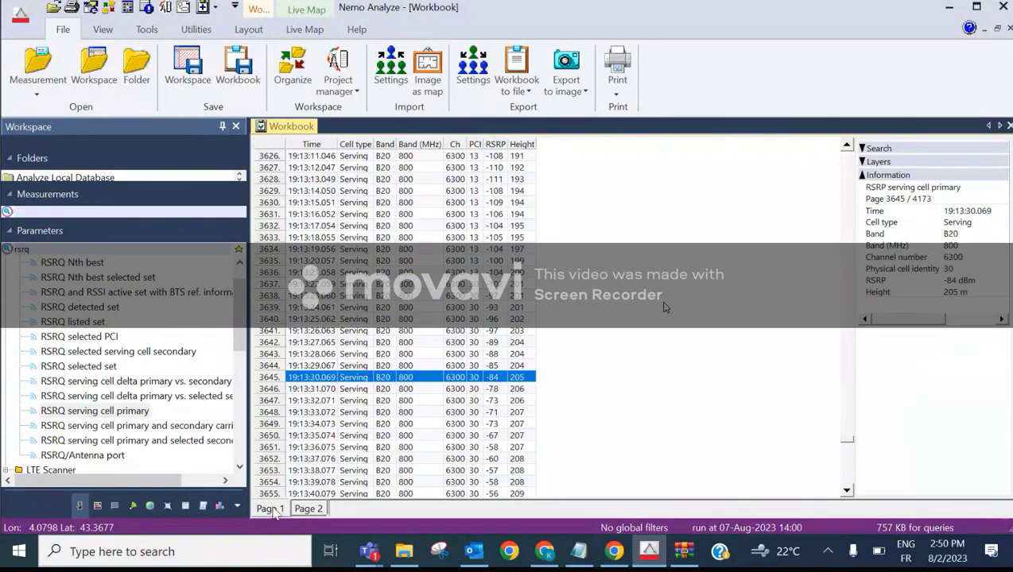
Retitle the workbook 'LTE' in Workbook Properties
{"action": "right_click", "coordinate": [274, 509]}
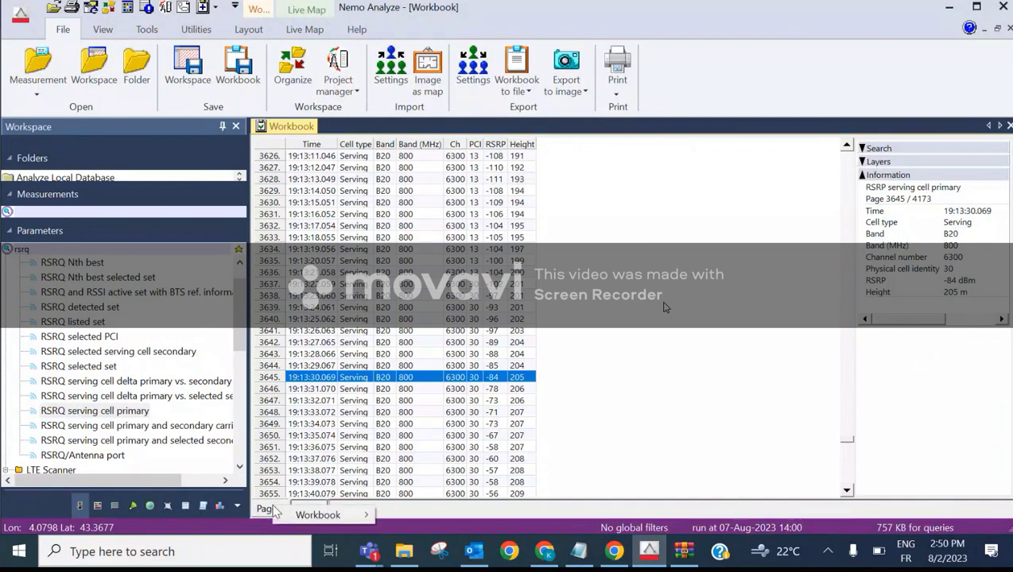
{"action": "mouse_move", "coordinate": [307, 515]}
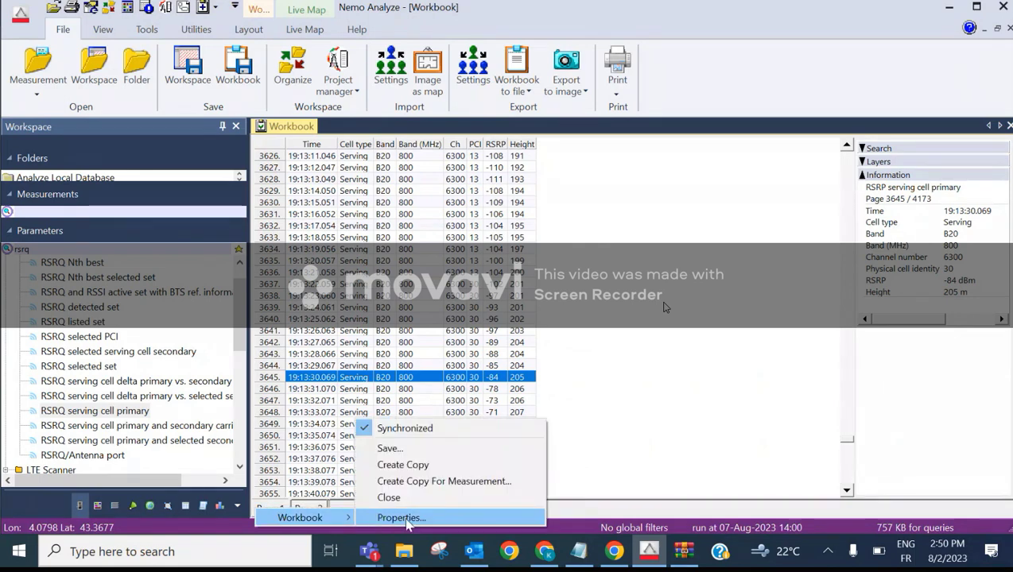
{"action": "left_click", "coordinate": [431, 523]}
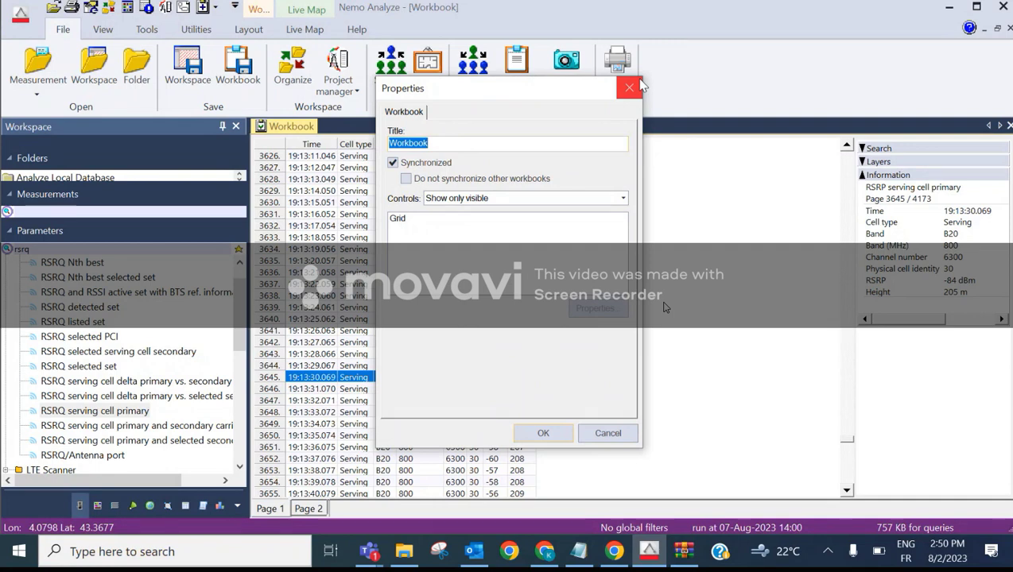
{"action": "left_click", "coordinate": [635, 87]}
{"action": "right_click", "coordinate": [304, 504]}
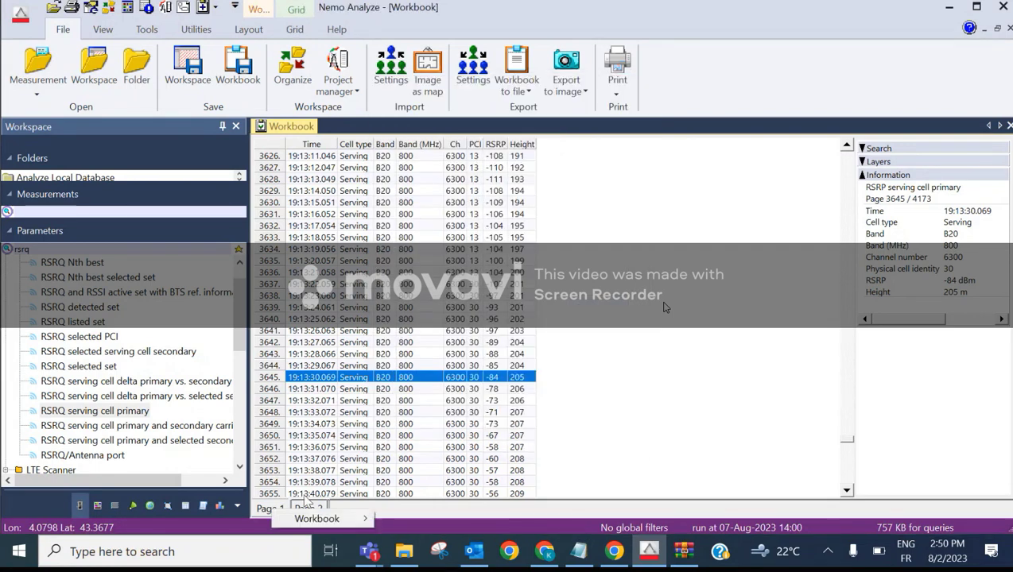
{"action": "mouse_move", "coordinate": [362, 521]}
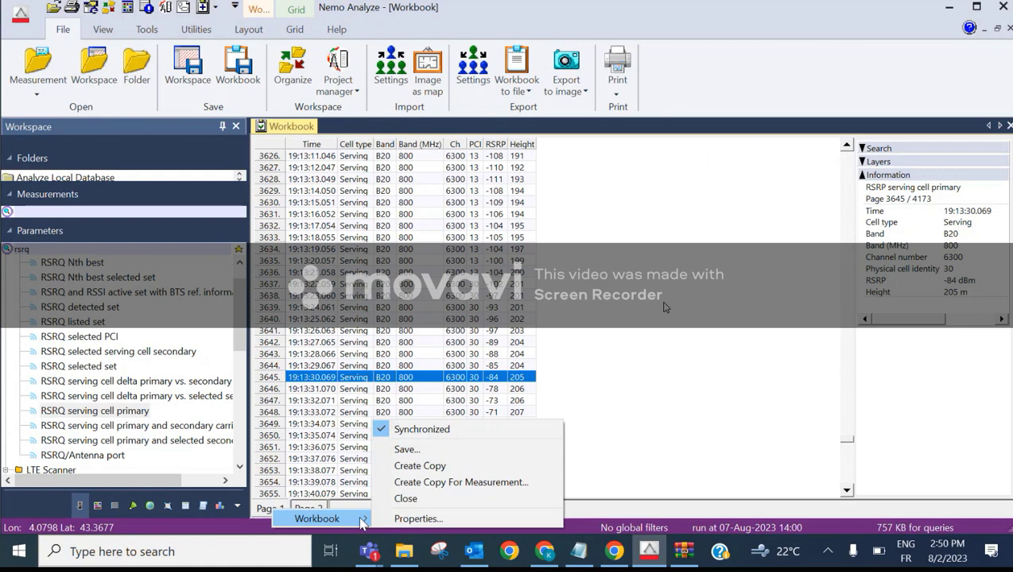
{"action": "left_click", "coordinate": [418, 518]}
{"action": "type", "text": "LTE"}
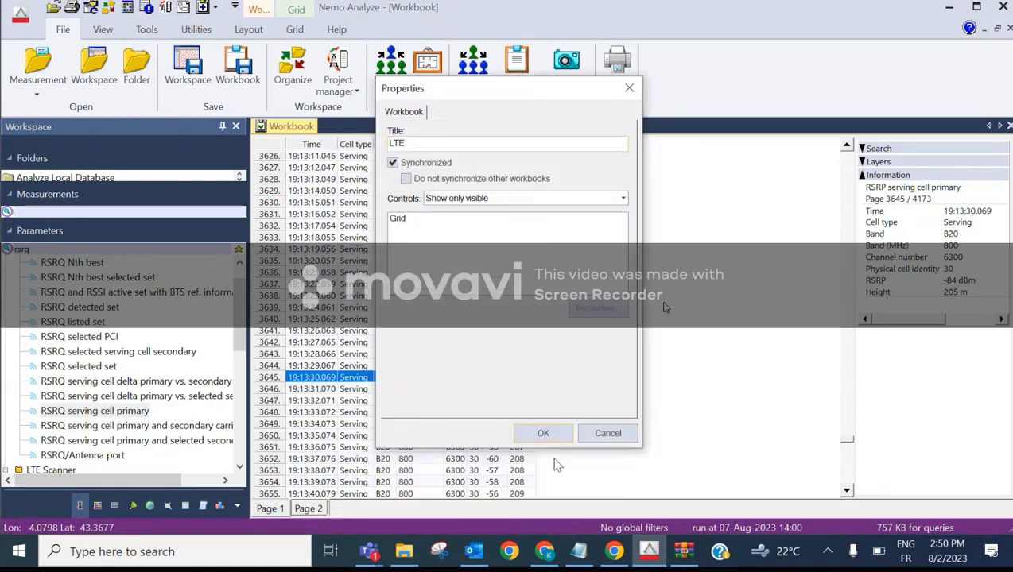
{"action": "left_click", "coordinate": [543, 433]}
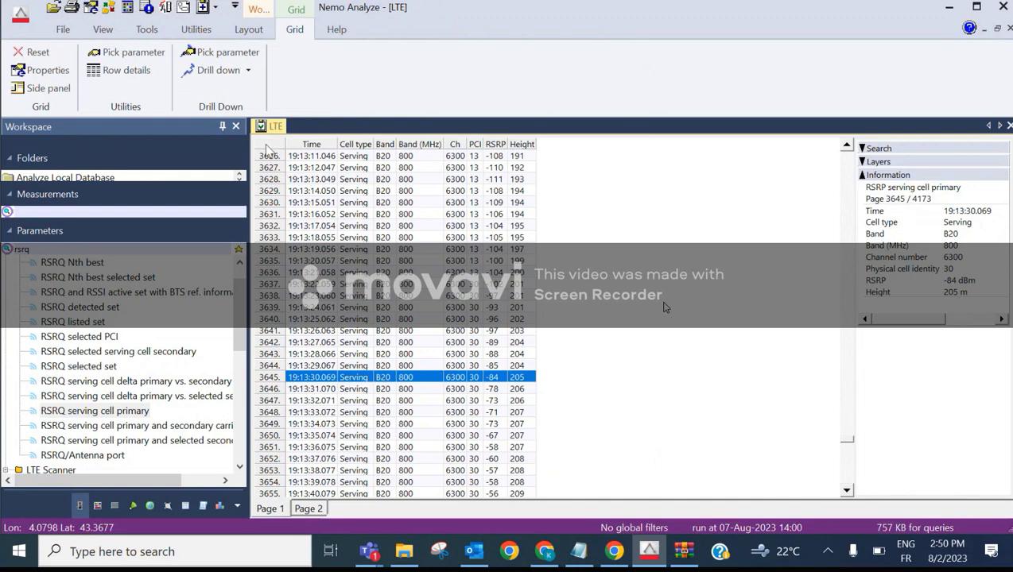
Title the grid page 'RSRP' in Page Properties
{"action": "right_click", "coordinate": [581, 397]}
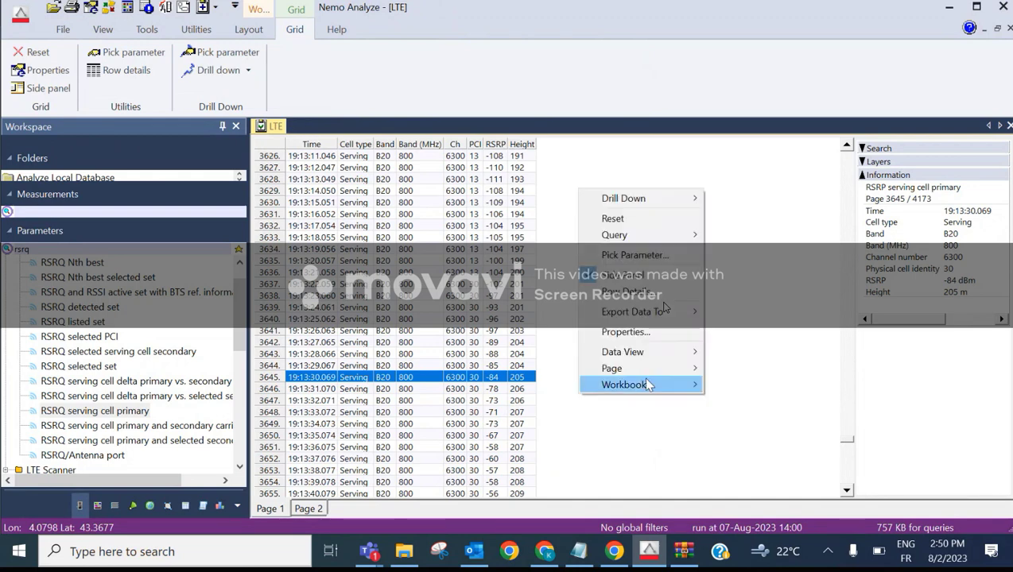
{"action": "mouse_move", "coordinate": [653, 373]}
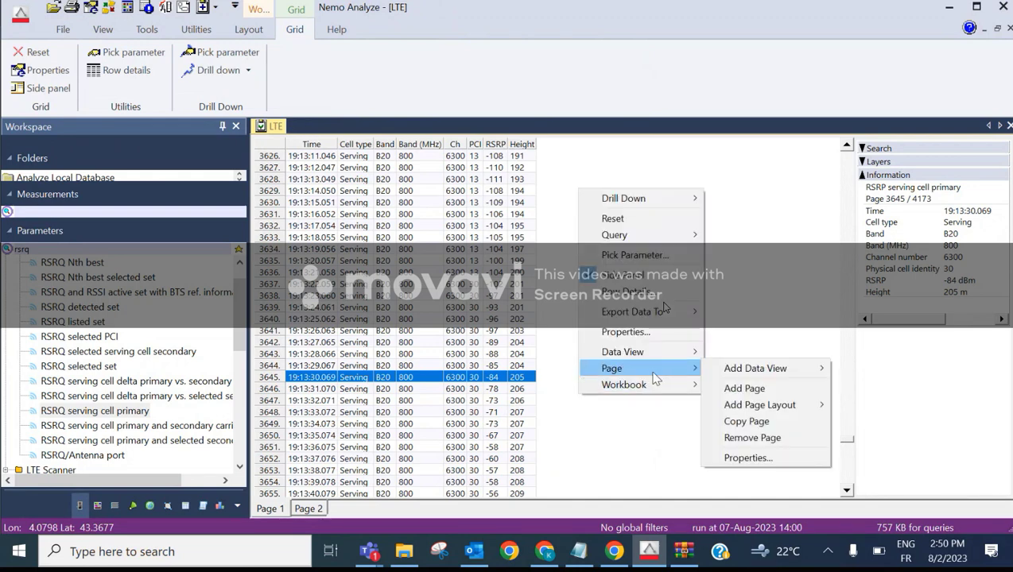
{"action": "left_click", "coordinate": [783, 457]}
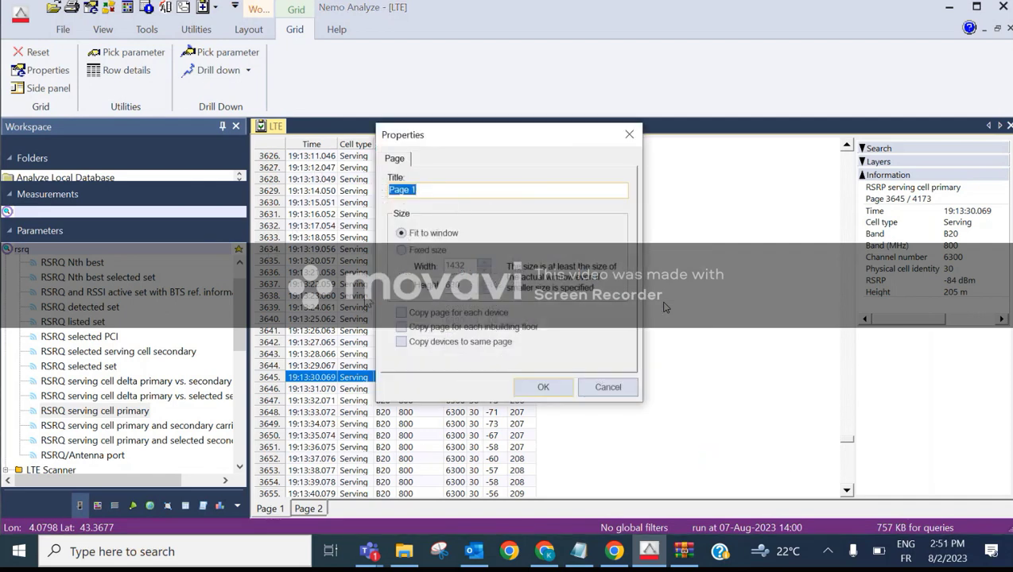
{"action": "left_click_drag", "start_coordinate": [421, 133], "coordinate": [640, 136]}
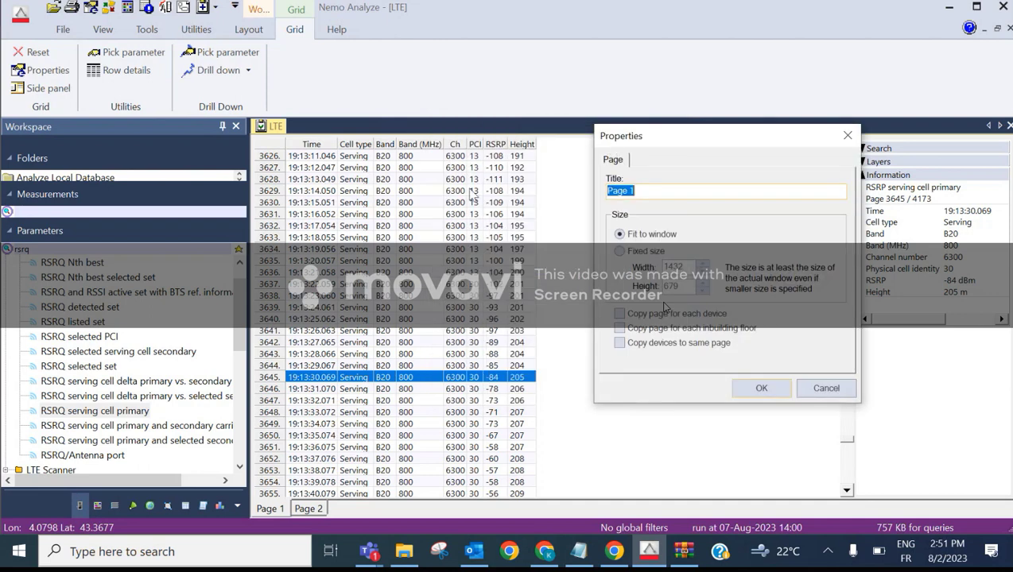
{"action": "type", "text": "RSRP"}
{"action": "left_click", "coordinate": [769, 386]}
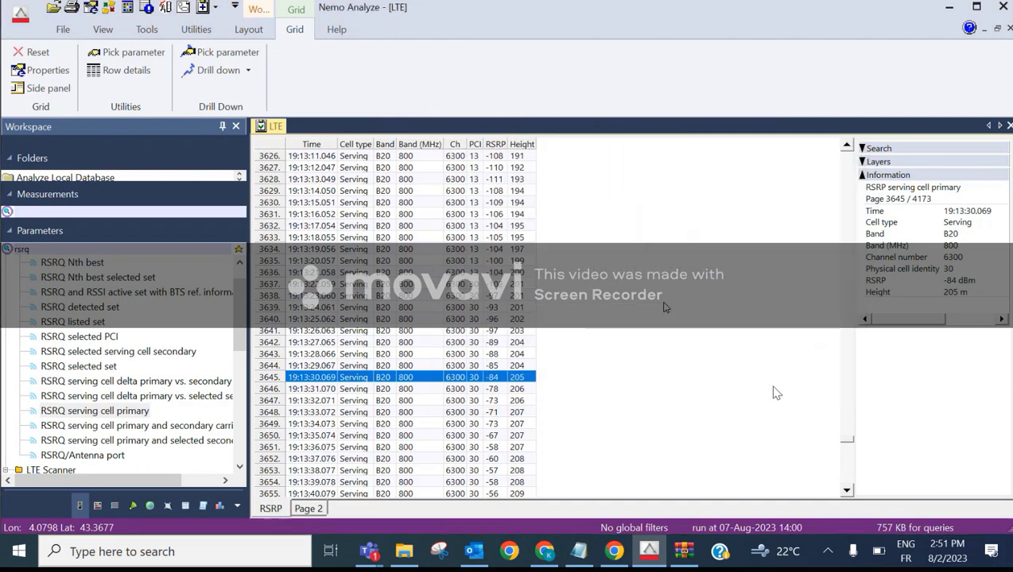
Title the map page on Page 2 'RSRQ'
{"action": "left_click", "coordinate": [310, 509]}
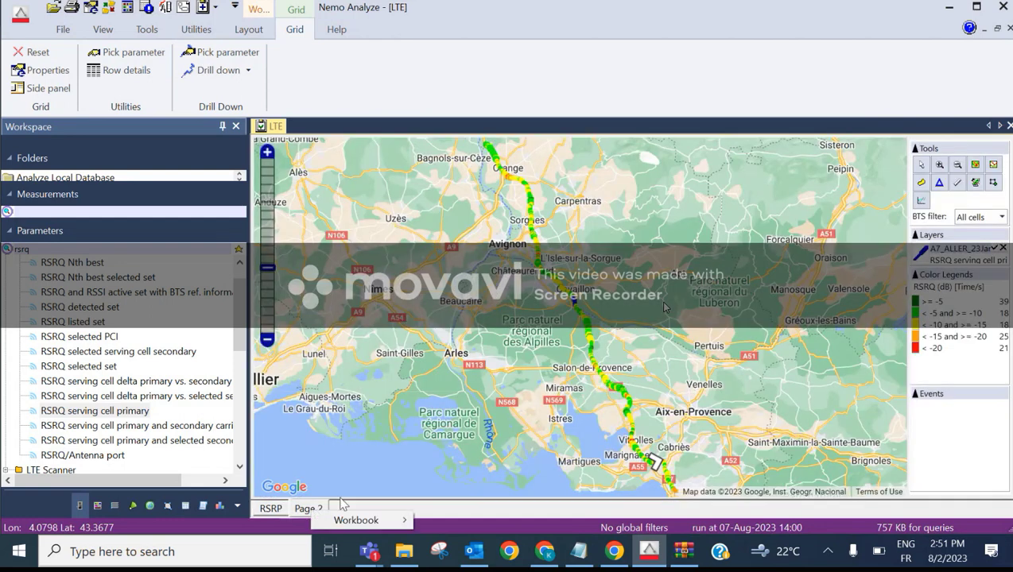
{"action": "right_click", "coordinate": [326, 398]}
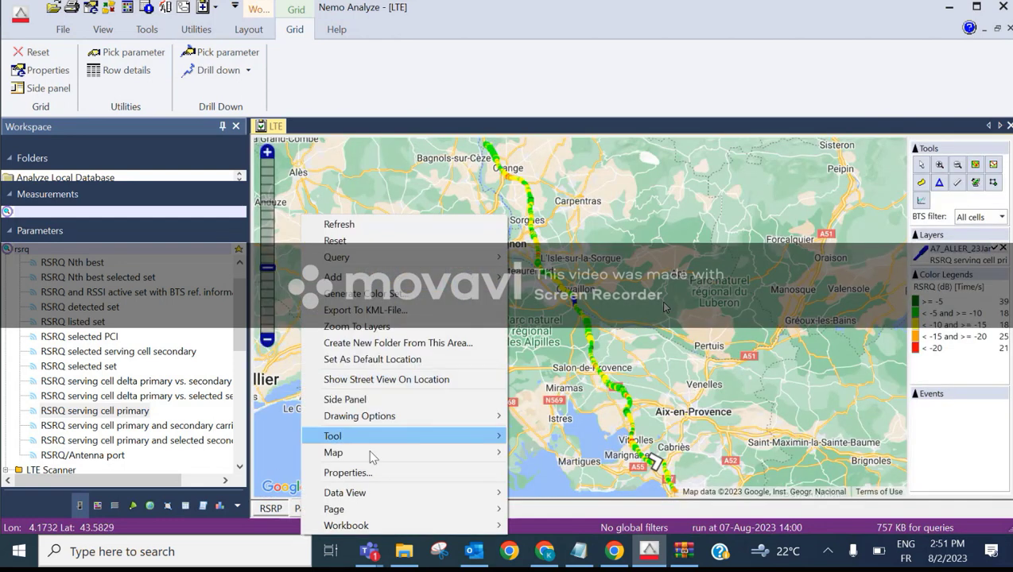
{"action": "mouse_move", "coordinate": [389, 510]}
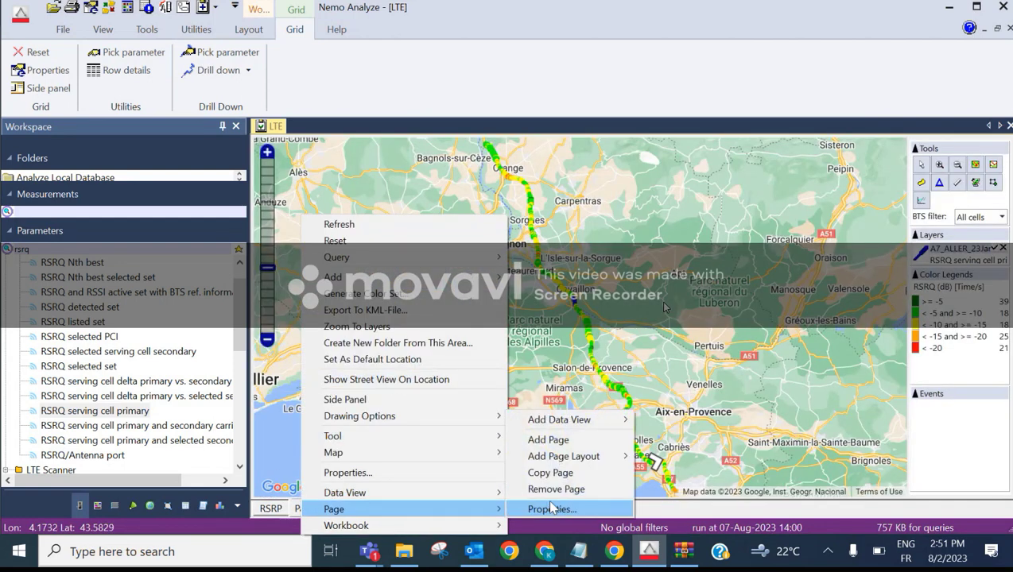
{"action": "left_click", "coordinate": [548, 508]}
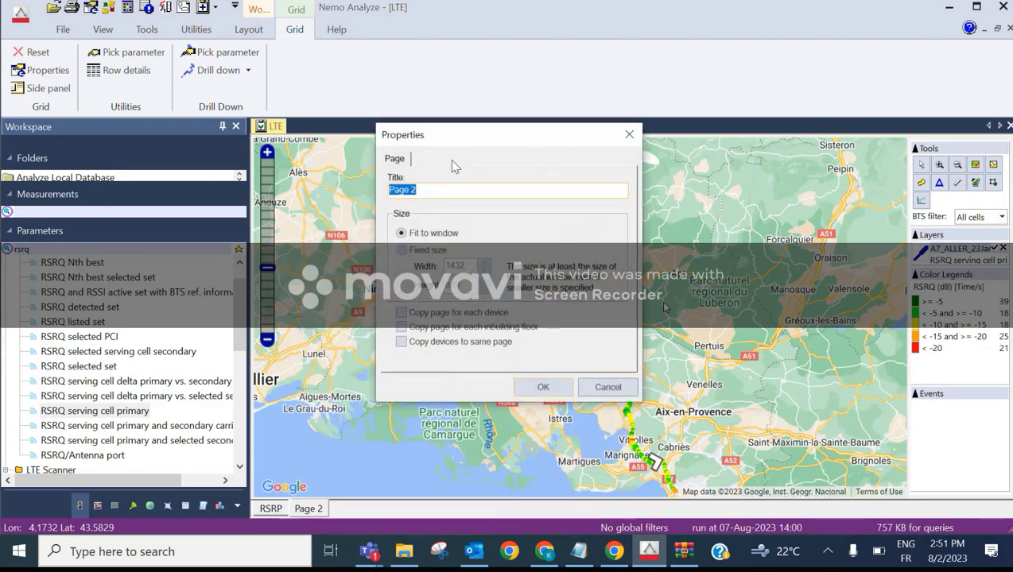
{"action": "type", "text": "RSRP"}
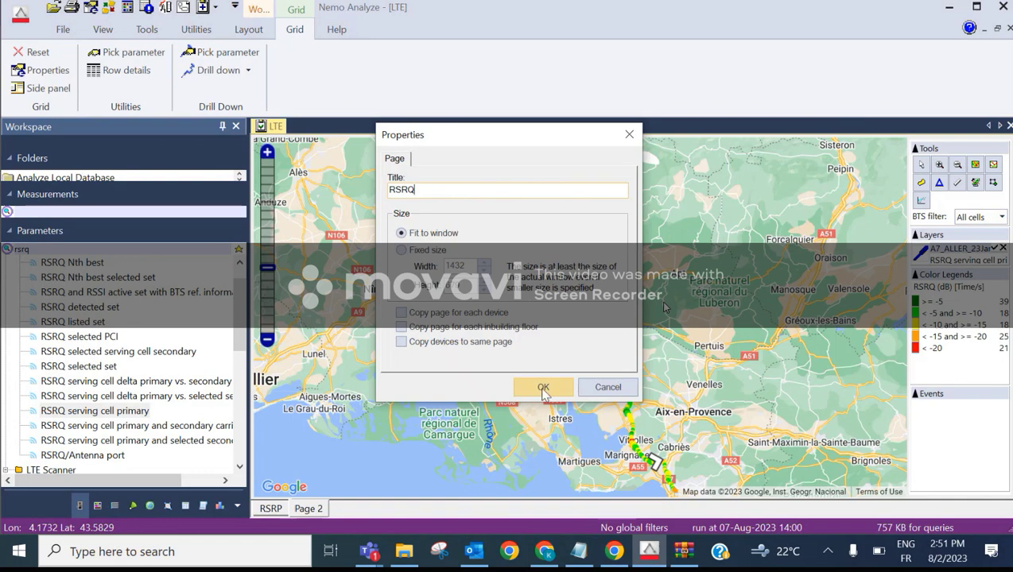
{"action": "left_click", "coordinate": [543, 388]}
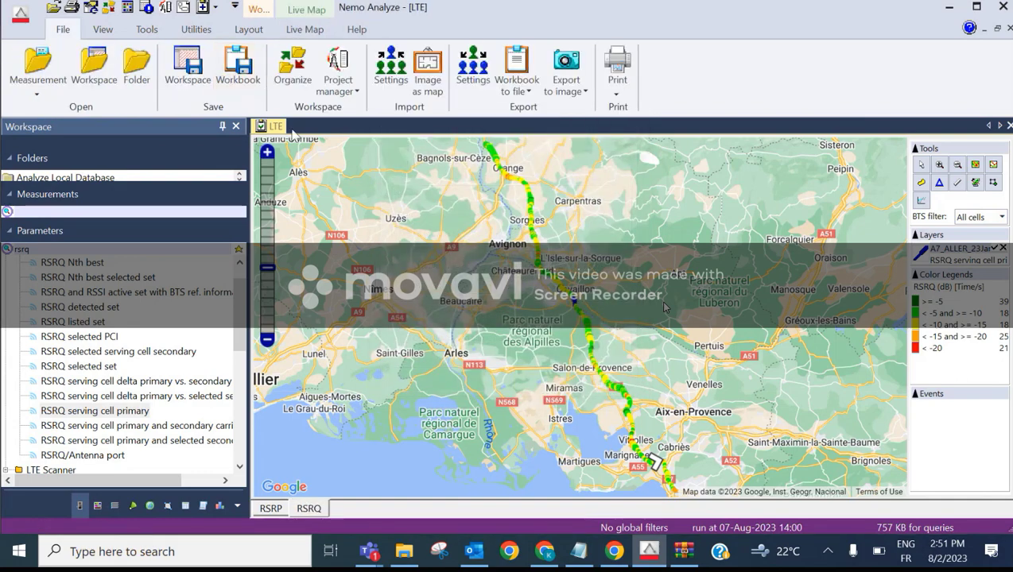
{"action": "right_click", "coordinate": [274, 510]}
{"action": "mouse_move", "coordinate": [297, 525]}
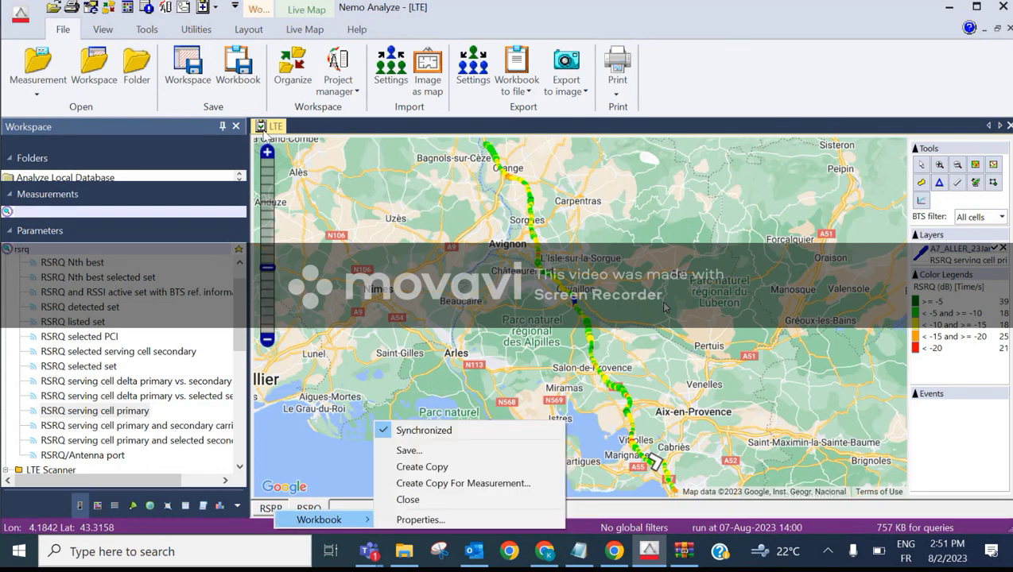
{"action": "left_click", "coordinate": [110, 31]}
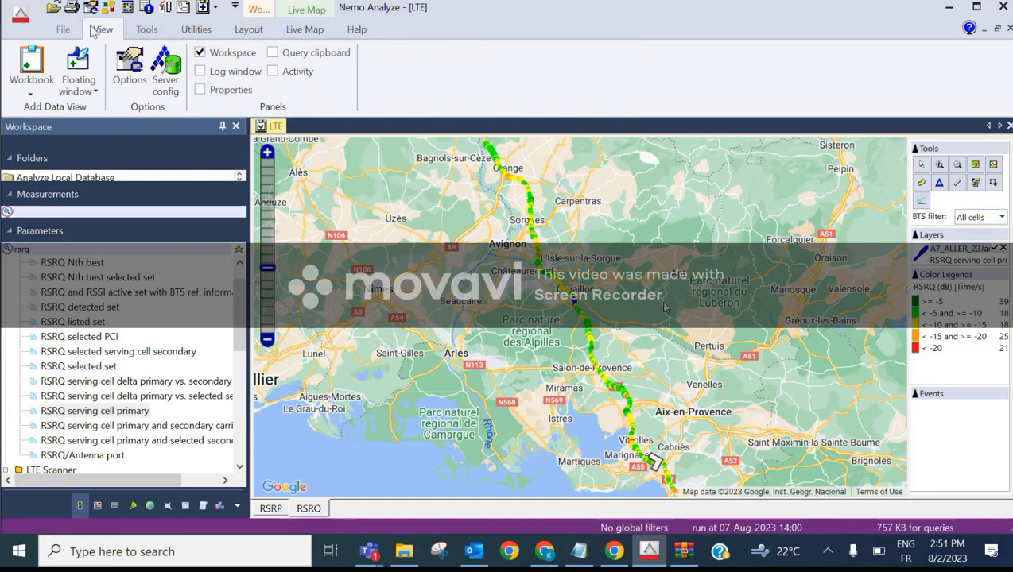
{"action": "left_click", "coordinate": [33, 87]}
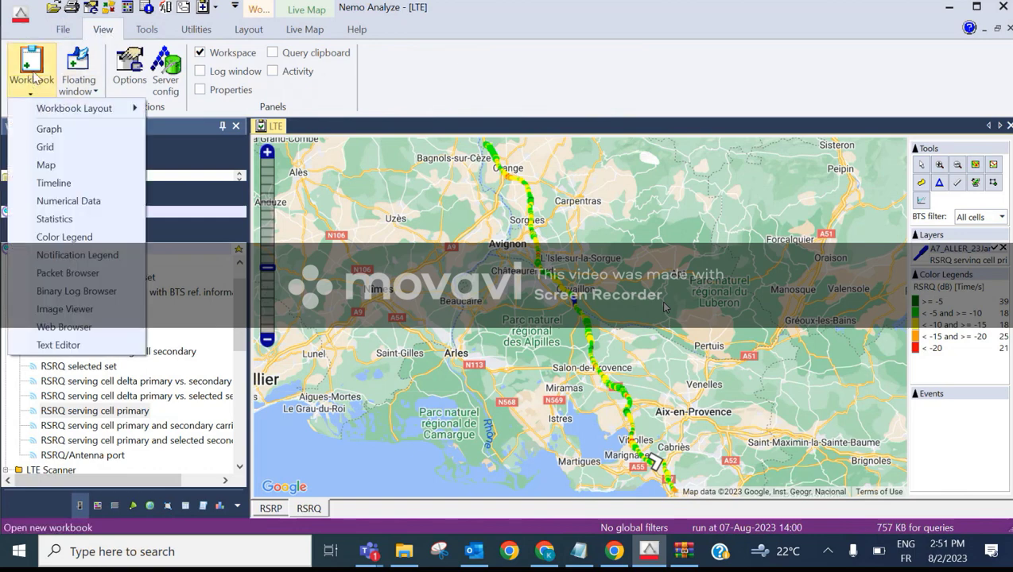
{"action": "left_click", "coordinate": [30, 62]}
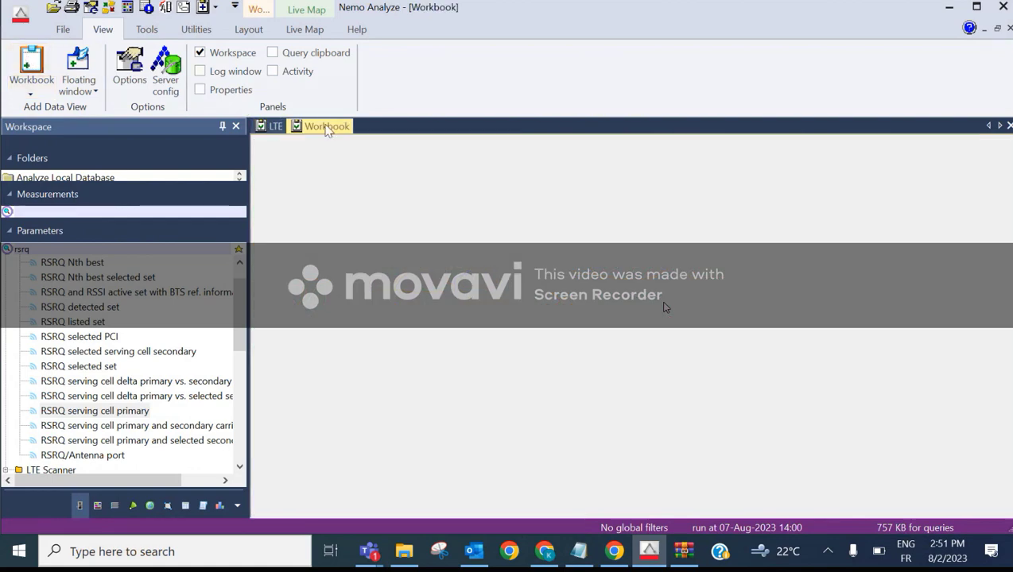
{"action": "left_click", "coordinate": [267, 128]}
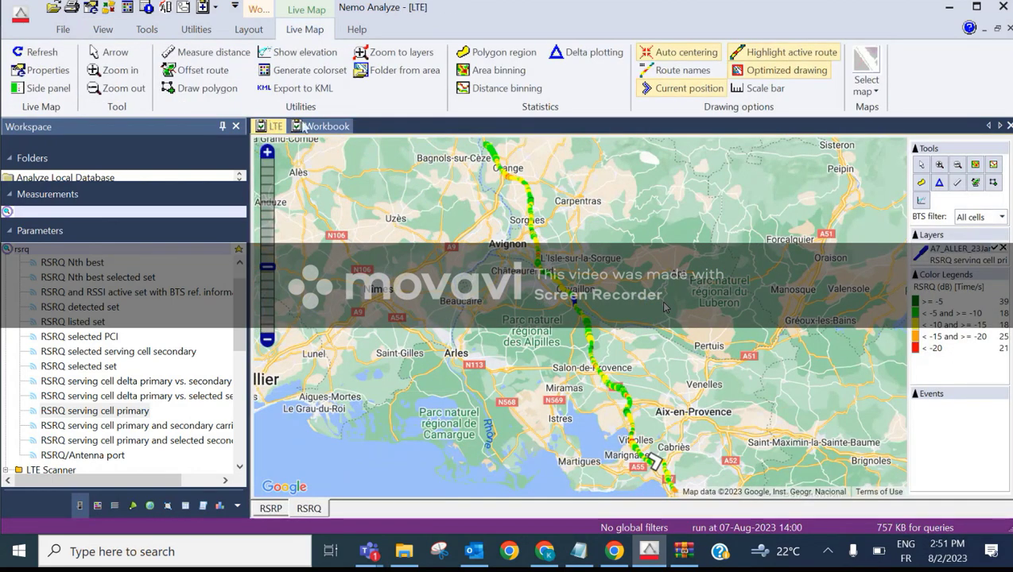
{"action": "left_click", "coordinate": [322, 126]}
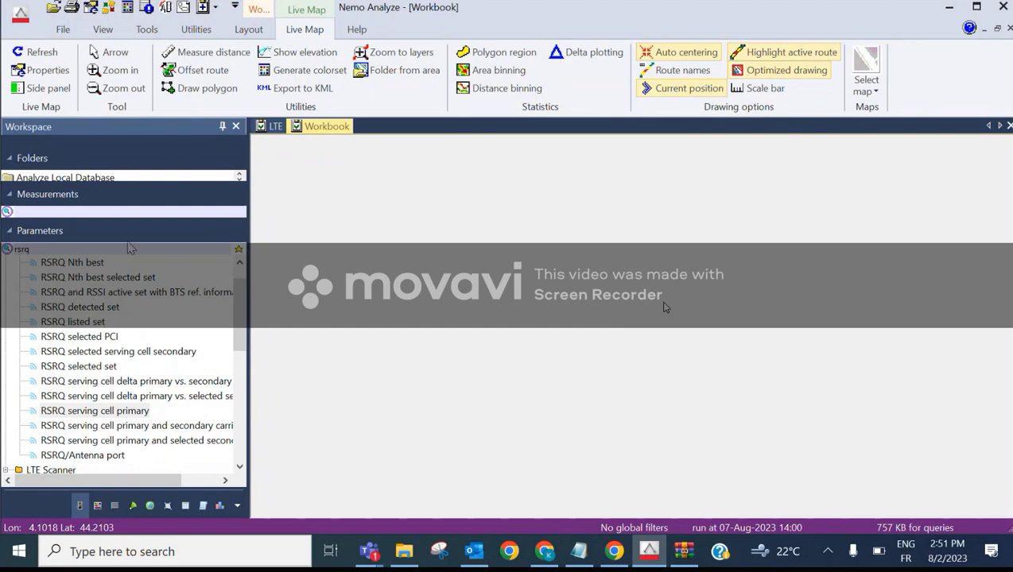
Replace the old rsrq parameter search with 'call s'
{"action": "left_click_drag", "start_coordinate": [128, 248], "coordinate": [4, 253]}
{"action": "key", "text": "BackSpace"}
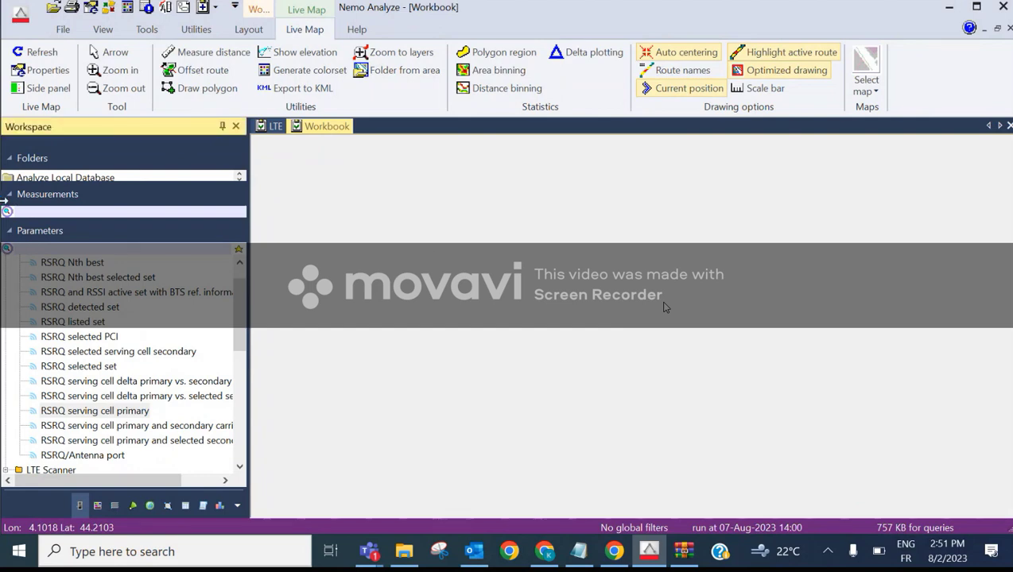
{"action": "type", "text": "call sess"}
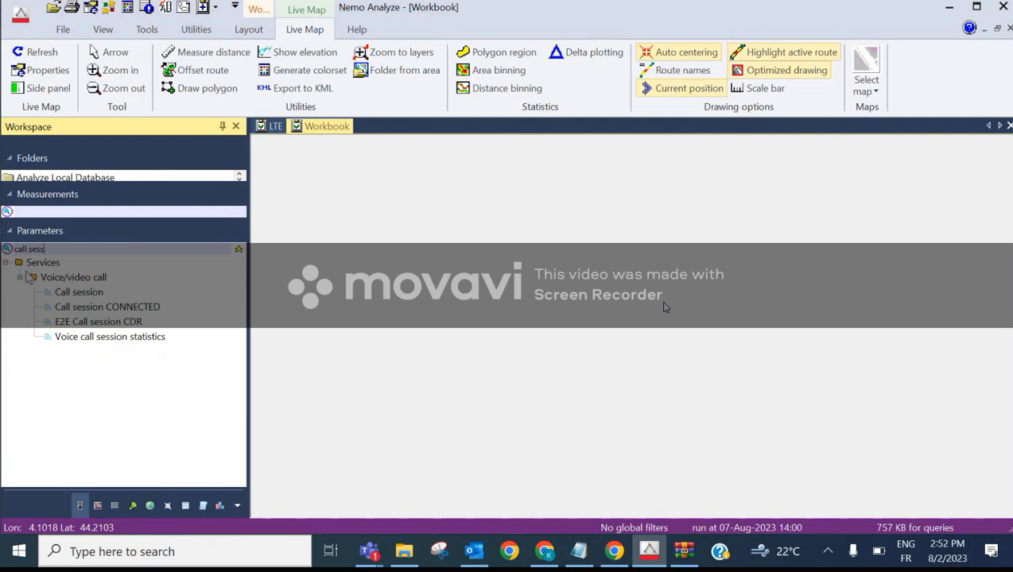
Open Call session in a grid filtered to Direction 'MOC and MTC'
{"action": "right_click", "coordinate": [83, 294]}
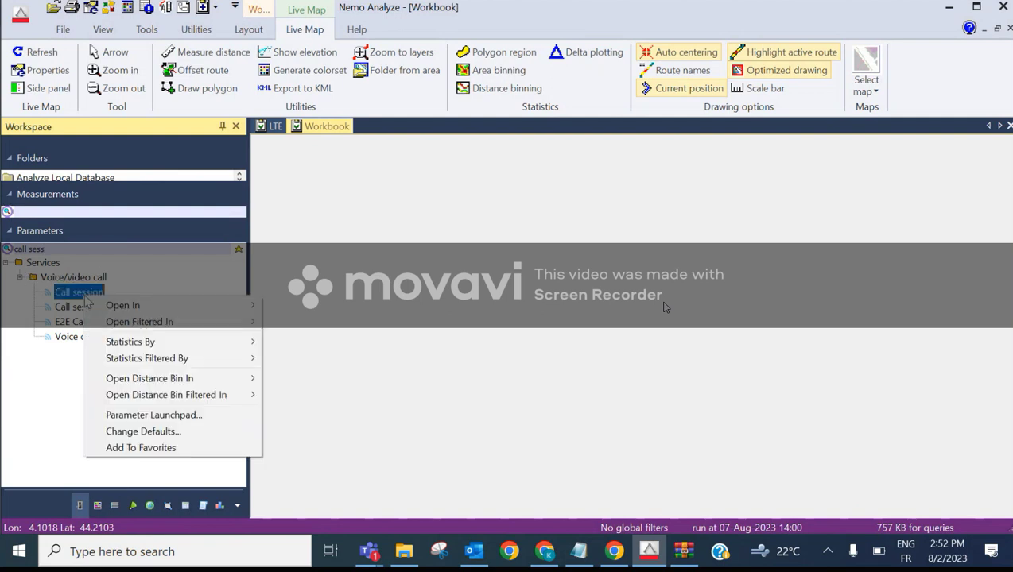
{"action": "mouse_move", "coordinate": [220, 310]}
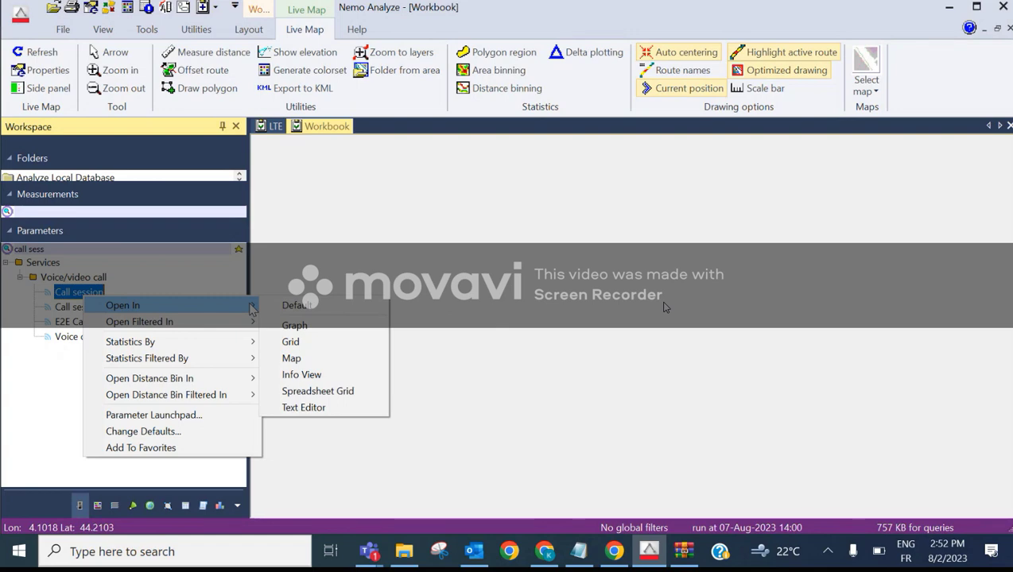
{"action": "left_click", "coordinate": [291, 343]}
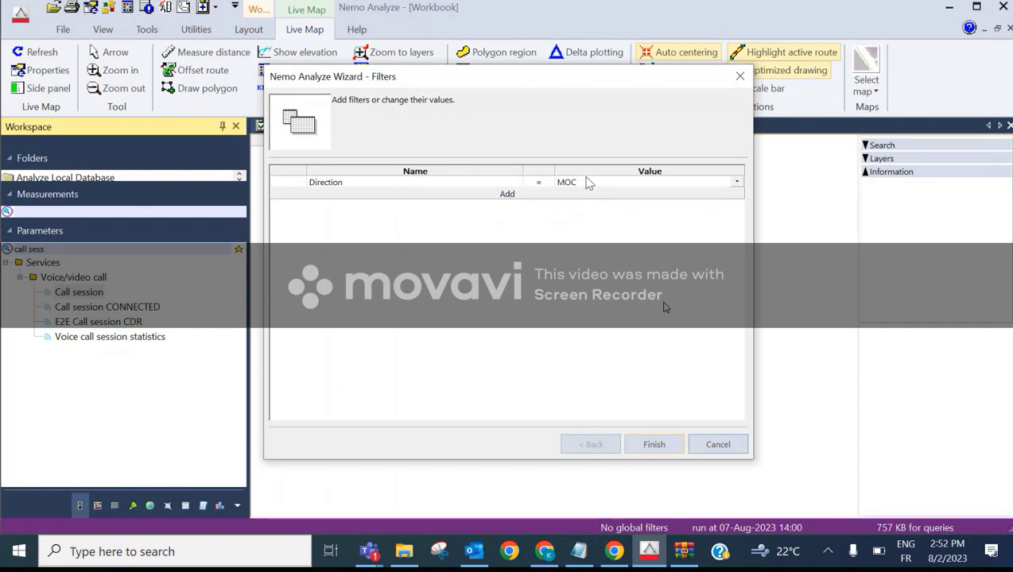
{"action": "left_click", "coordinate": [737, 183]}
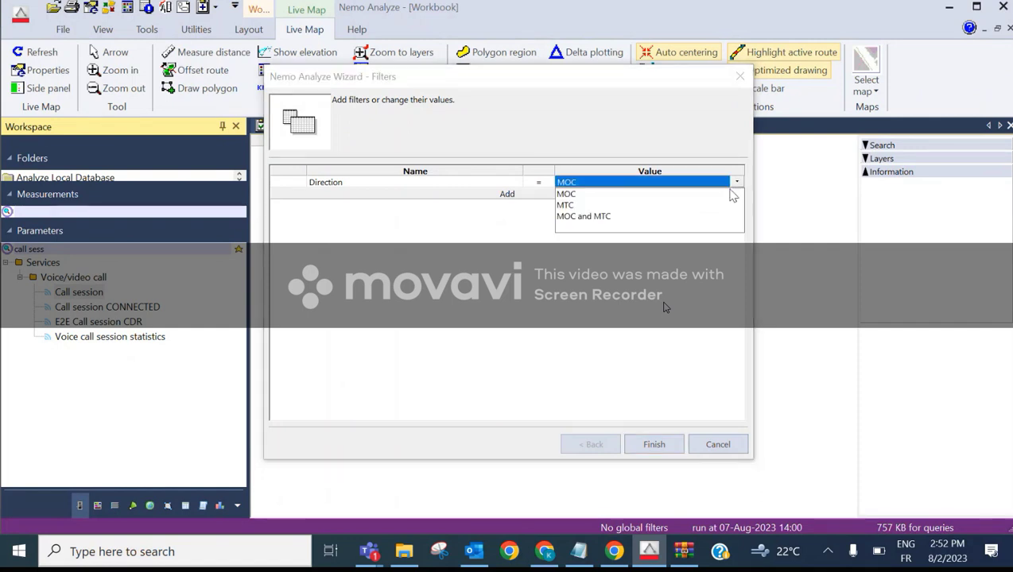
{"action": "left_click", "coordinate": [612, 220]}
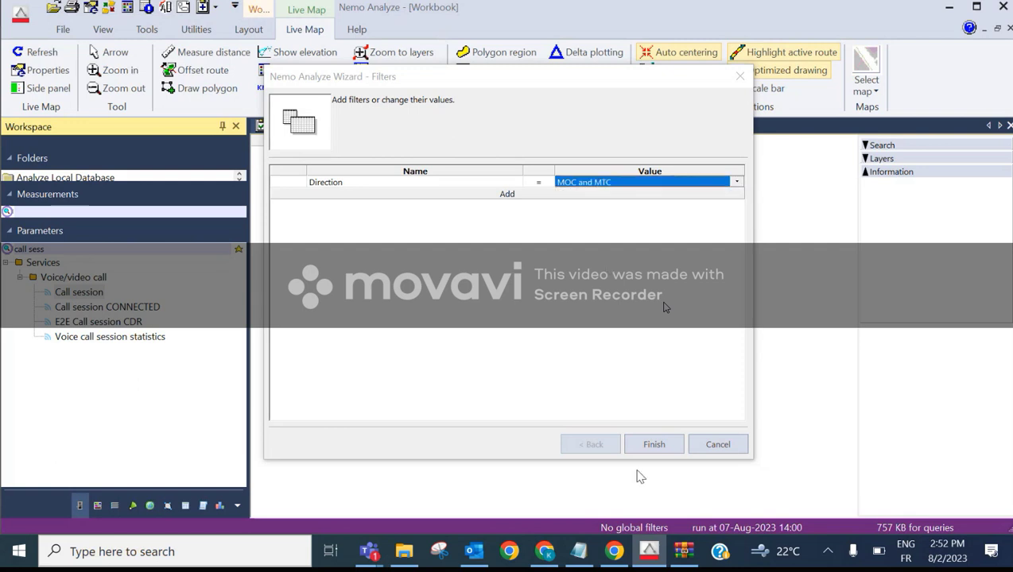
{"action": "left_click", "coordinate": [653, 445]}
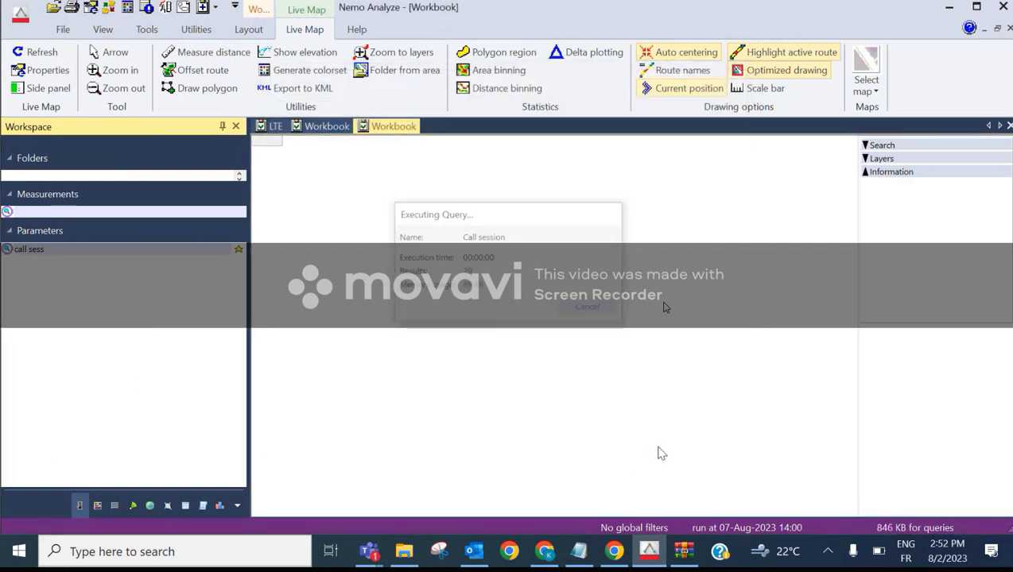
Narrow the Information panel, select call records, and enlarge the measurements list
{"action": "left_click", "coordinate": [658, 444]}
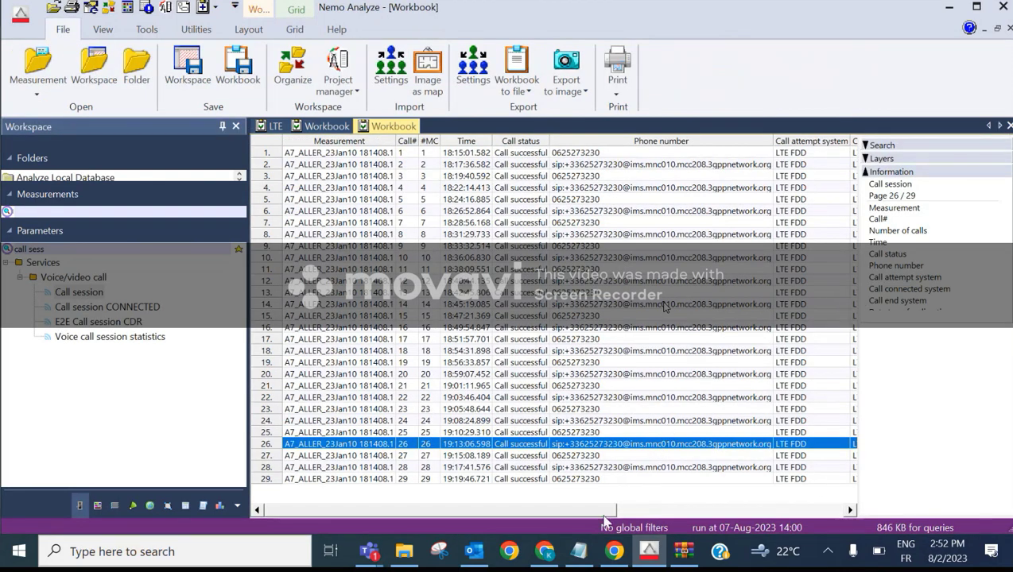
{"action": "left_click_drag", "start_coordinate": [548, 515], "coordinate": [402, 454]}
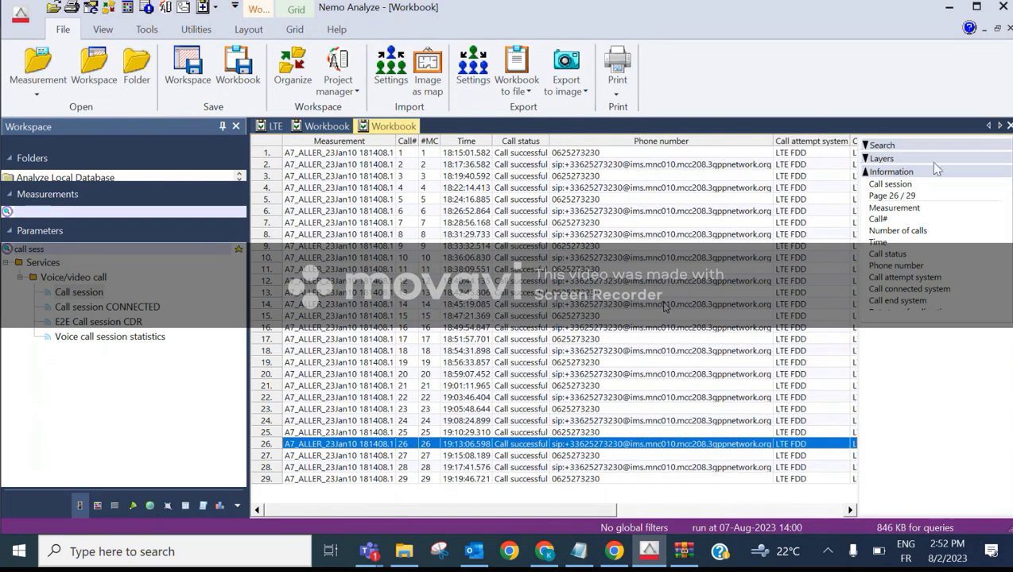
{"action": "left_click_drag", "start_coordinate": [857, 243], "coordinate": [952, 241]}
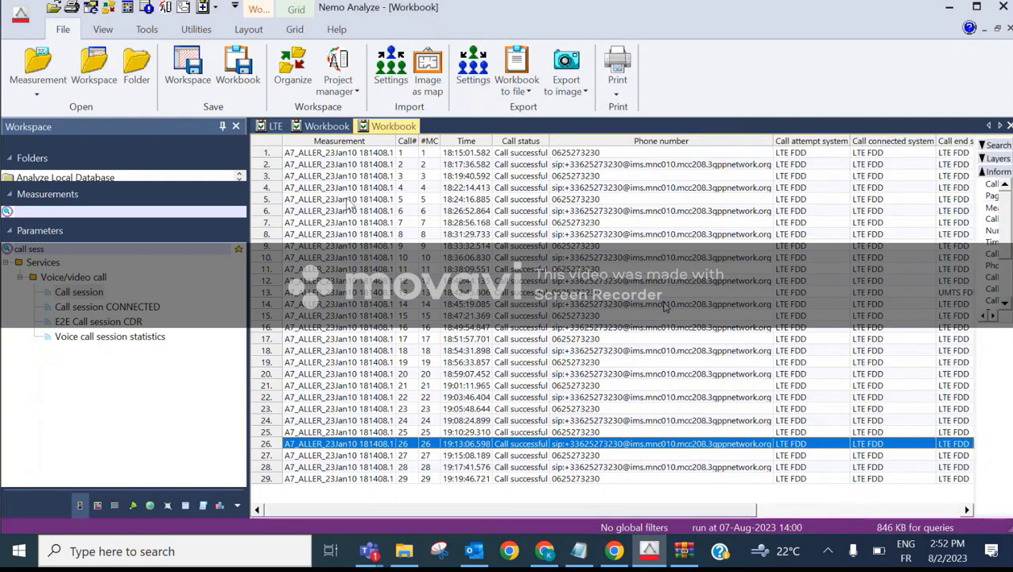
{"action": "left_click", "coordinate": [311, 154]}
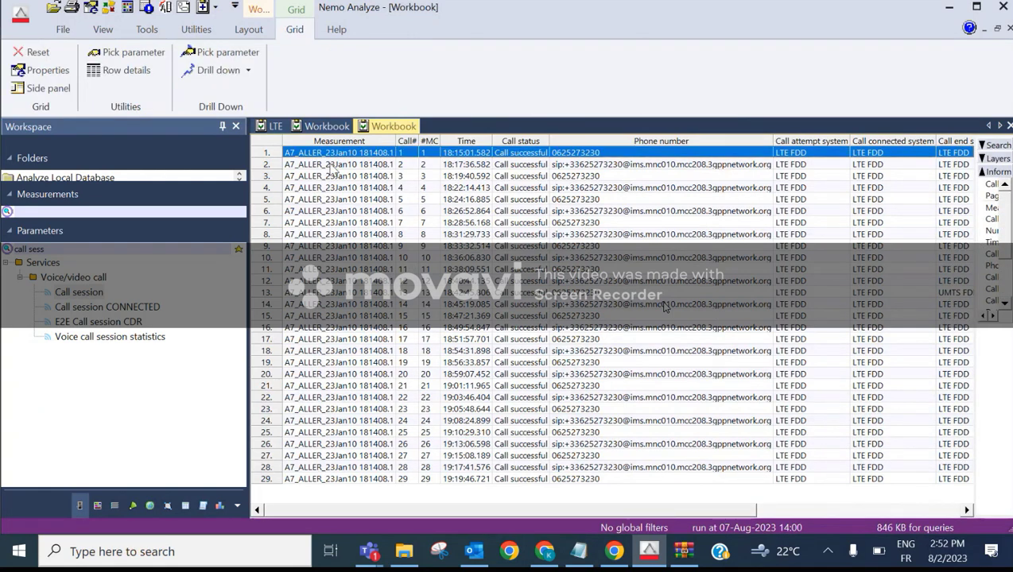
{"action": "left_click", "coordinate": [320, 166]}
{"action": "left_click_drag", "start_coordinate": [135, 217], "coordinate": [132, 326]}
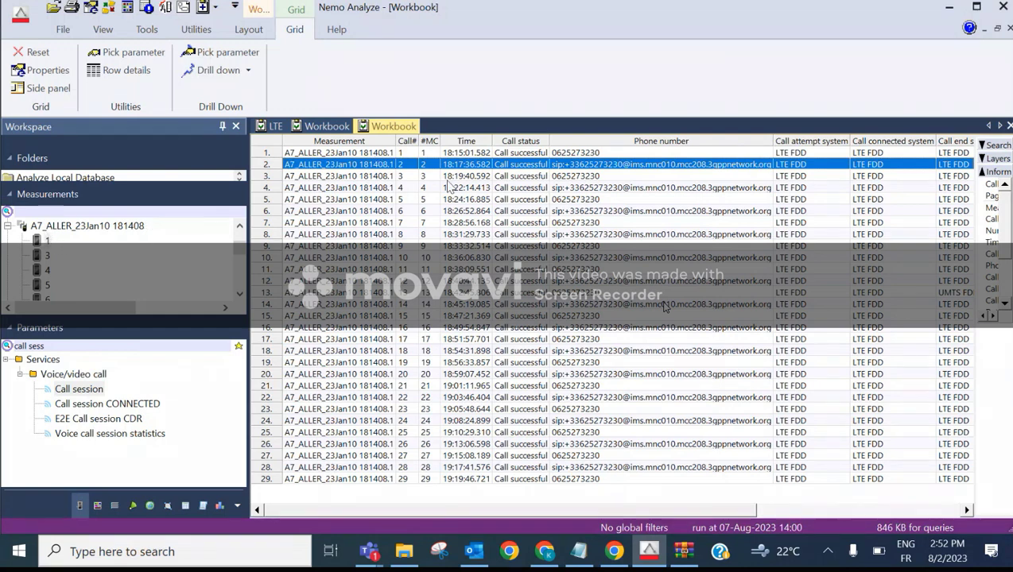
{"action": "left_click", "coordinate": [407, 154]}
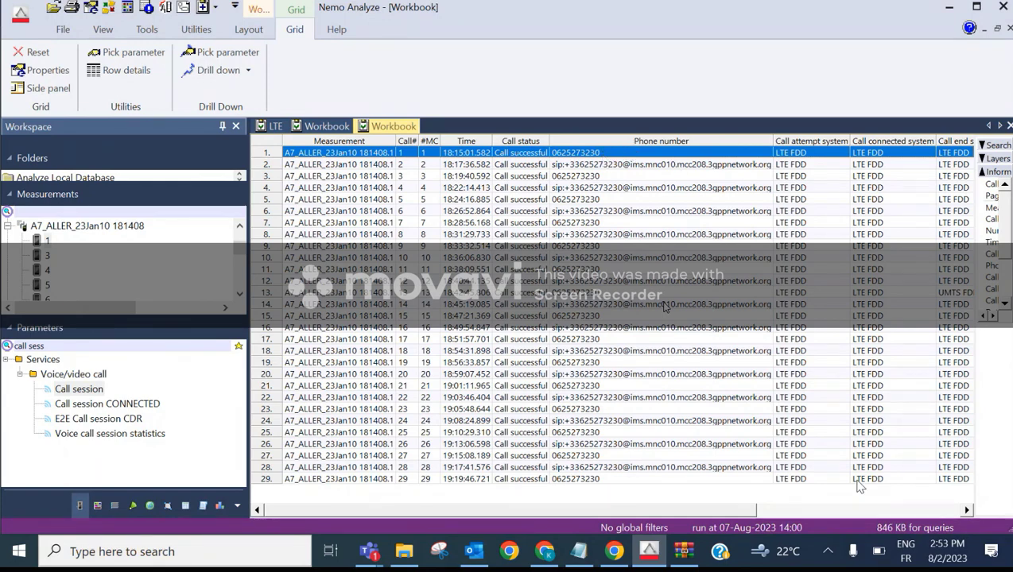
{"action": "left_click", "coordinate": [966, 510]}
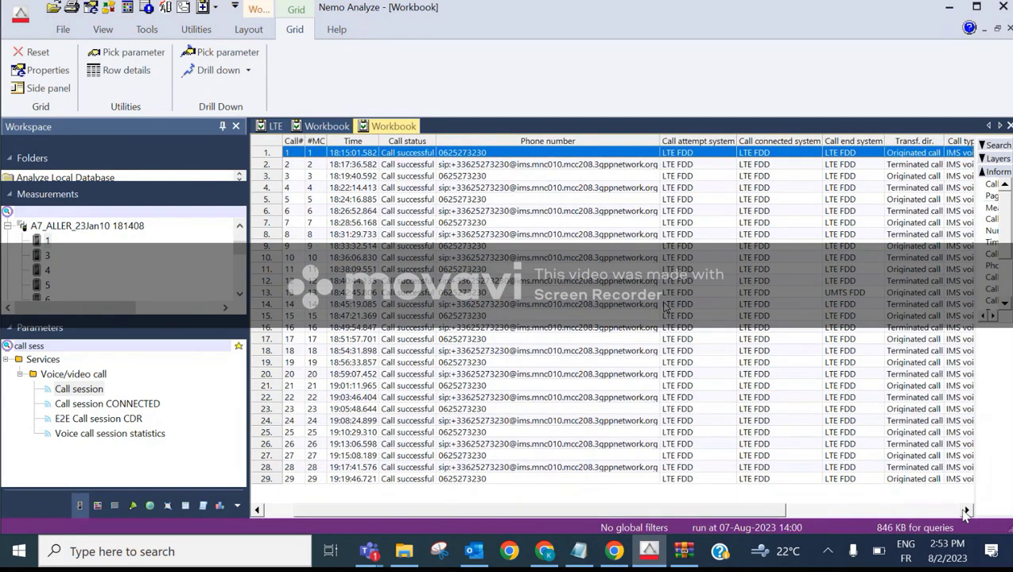
{"action": "left_click", "coordinate": [966, 511]}
{"action": "left_click", "coordinate": [965, 512]}
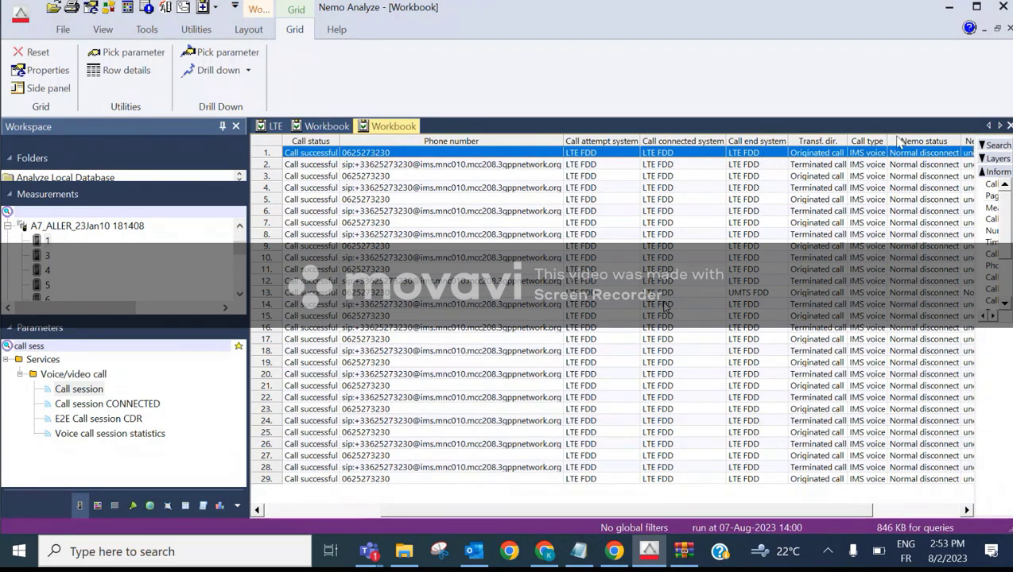
{"action": "left_click", "coordinate": [806, 166]}
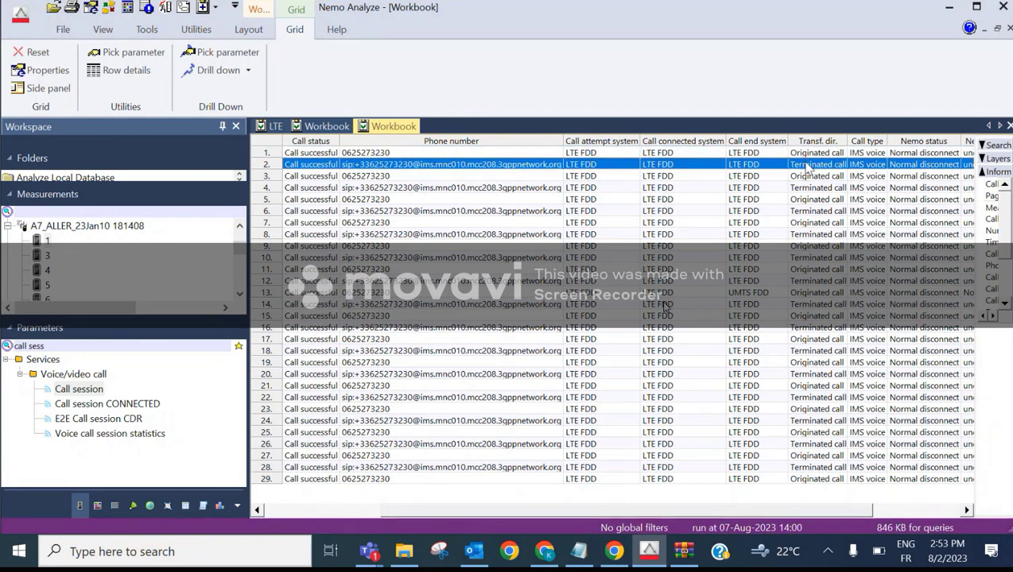
{"action": "left_click_drag", "start_coordinate": [849, 512], "coordinate": [888, 513]}
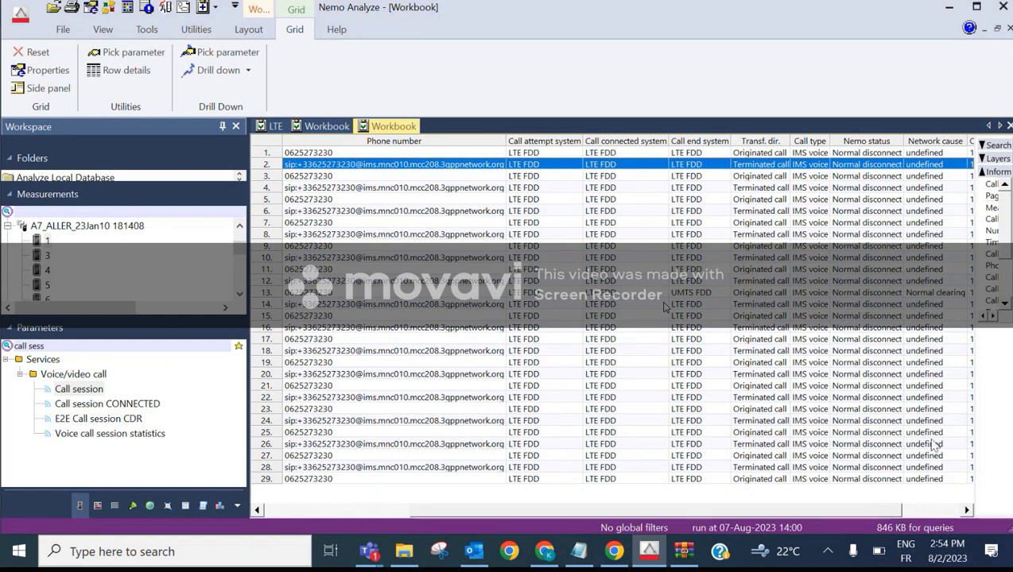
{"action": "left_click", "coordinate": [967, 511]}
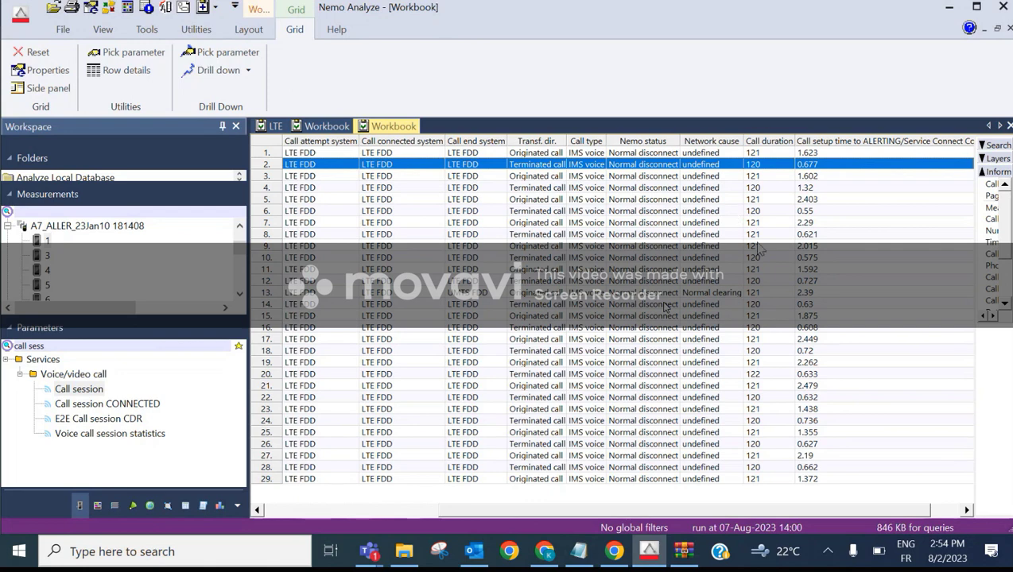
{"action": "left_click", "coordinate": [795, 223]}
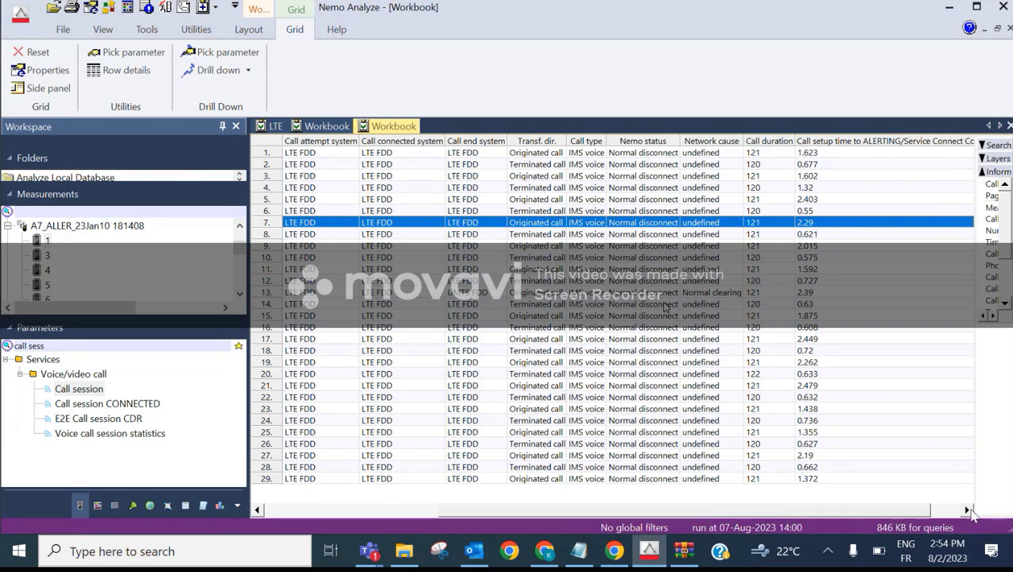
{"action": "left_click", "coordinate": [967, 510]}
{"action": "left_click_drag", "start_coordinate": [795, 511], "coordinate": [625, 511]}
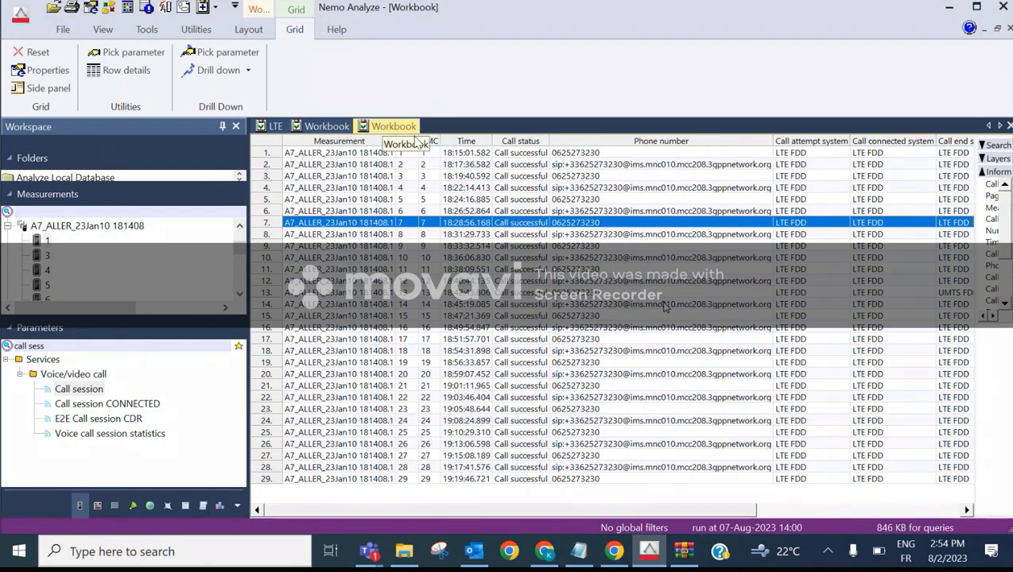
Add a Page 2 to the Call session workbook and close the extra empty workbook
{"action": "right_click", "coordinate": [463, 433]}
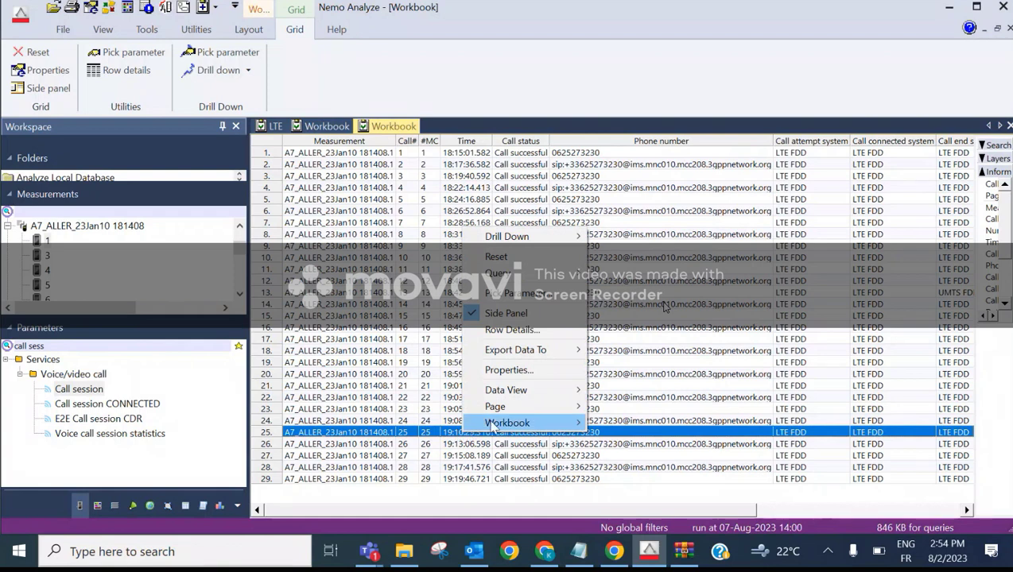
{"action": "mouse_move", "coordinate": [498, 413]}
{"action": "mouse_move", "coordinate": [549, 407]}
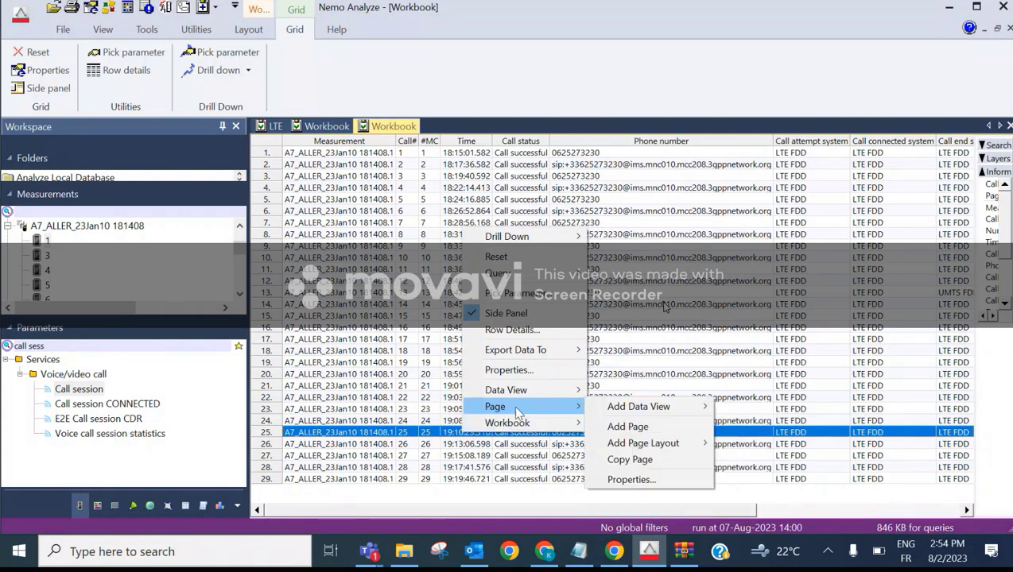
{"action": "left_click", "coordinate": [646, 428]}
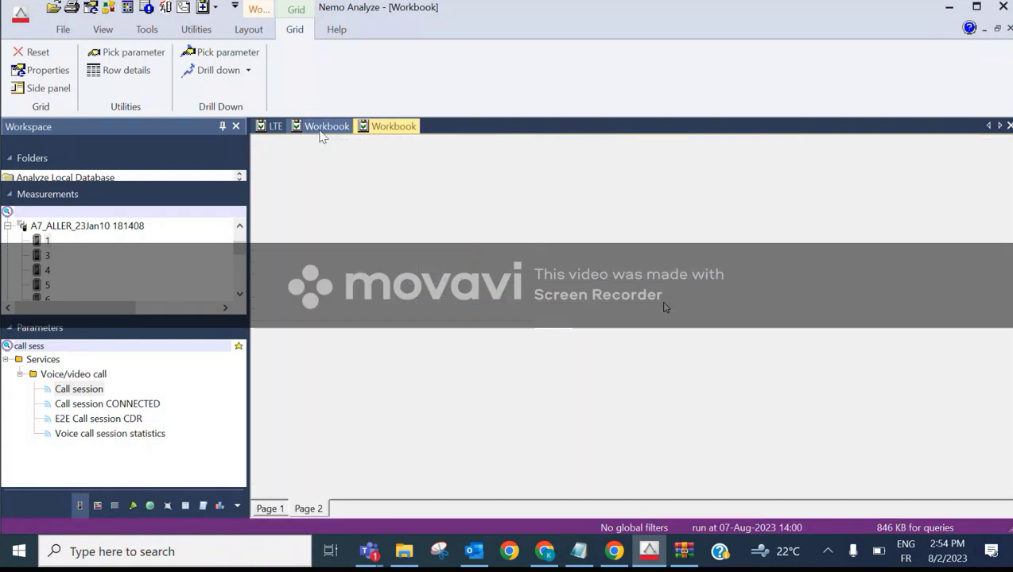
{"action": "left_click", "coordinate": [318, 129]}
{"action": "left_click", "coordinate": [1007, 126]}
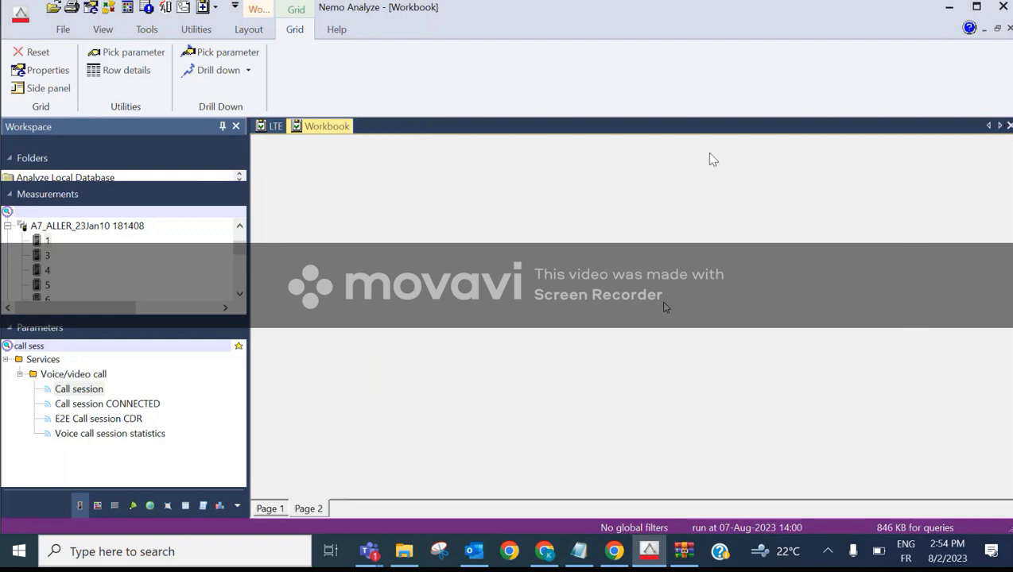
Check the LTE map's RSRP and RSRQ pages, then return to the Workbook document
{"action": "left_click", "coordinate": [272, 126]}
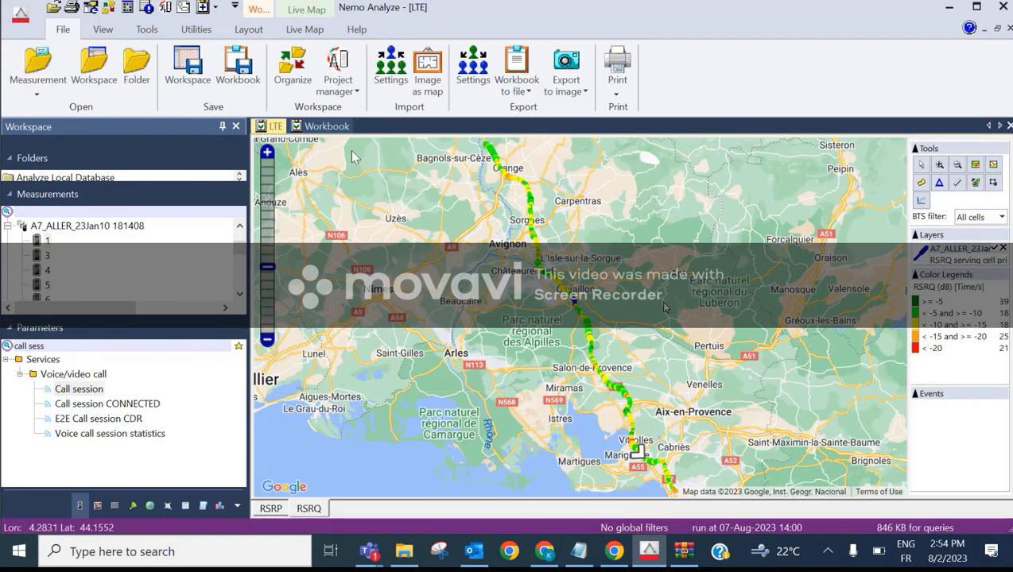
{"action": "left_click", "coordinate": [275, 509]}
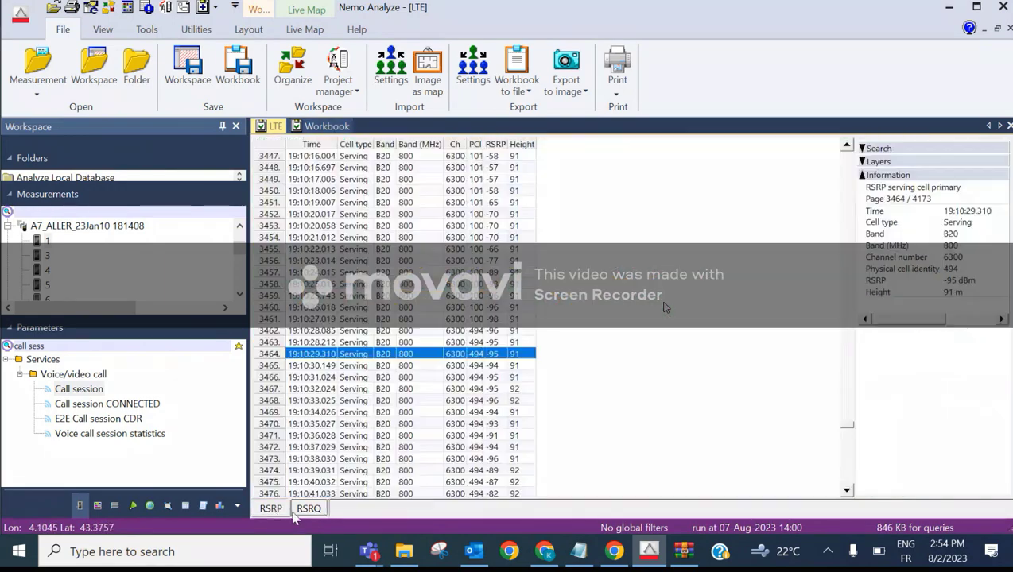
{"action": "left_click", "coordinate": [299, 511]}
{"action": "left_click", "coordinate": [321, 125]}
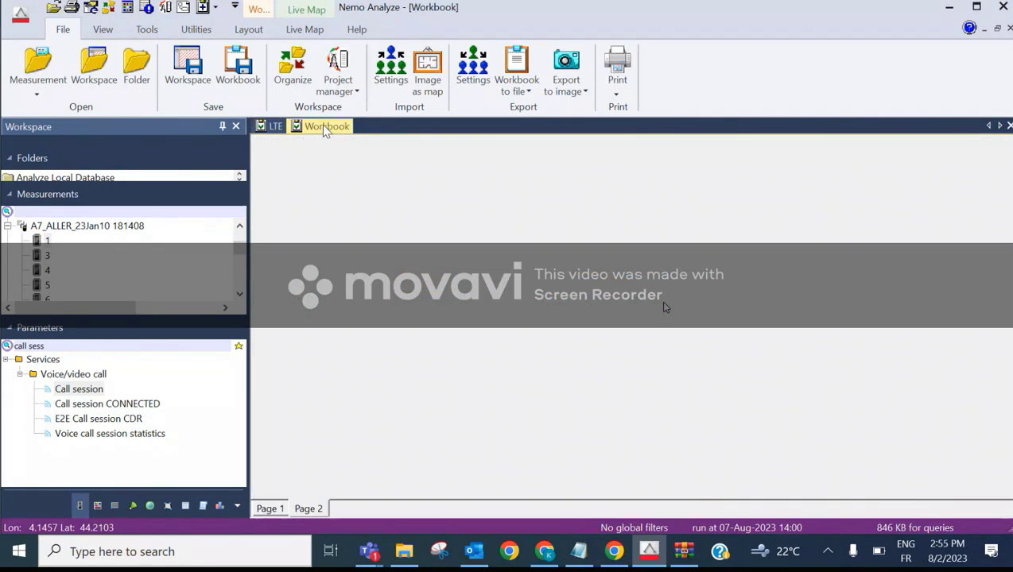
Title the call-grid Page 1 'call session' in Page Properties
{"action": "left_click", "coordinate": [272, 512]}
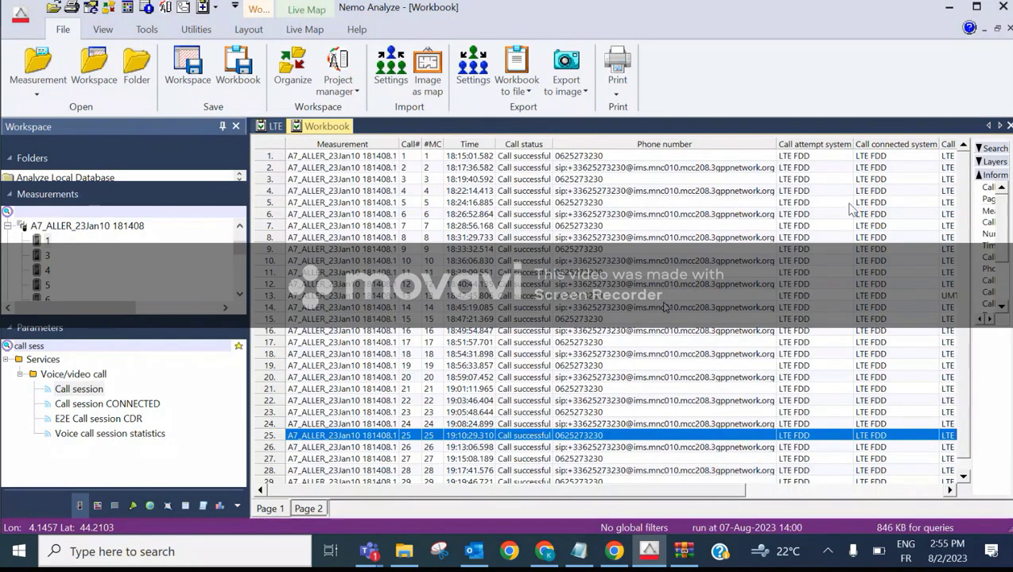
{"action": "right_click", "coordinate": [285, 510]}
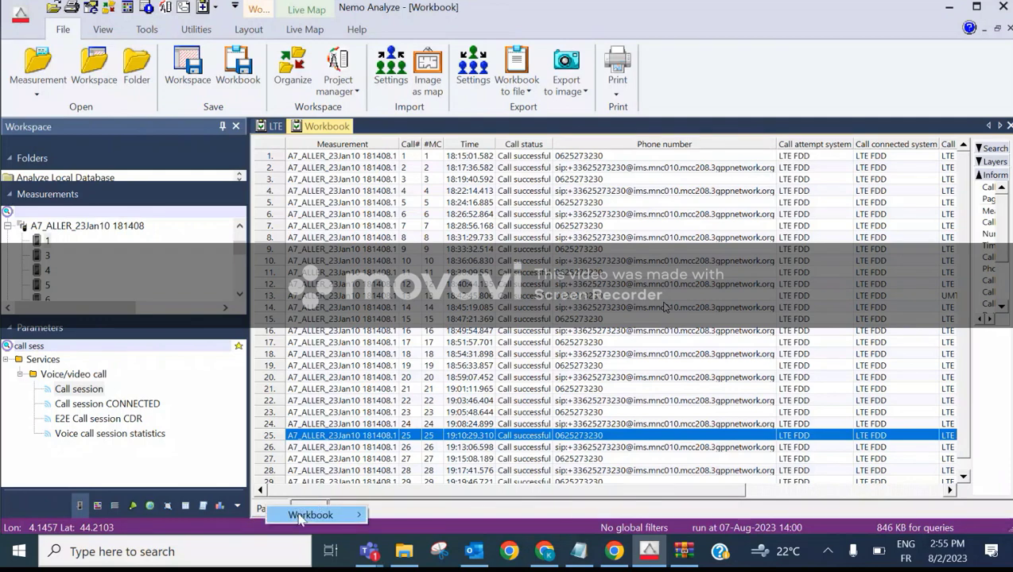
{"action": "mouse_move", "coordinate": [314, 515]}
{"action": "right_click", "coordinate": [562, 354]}
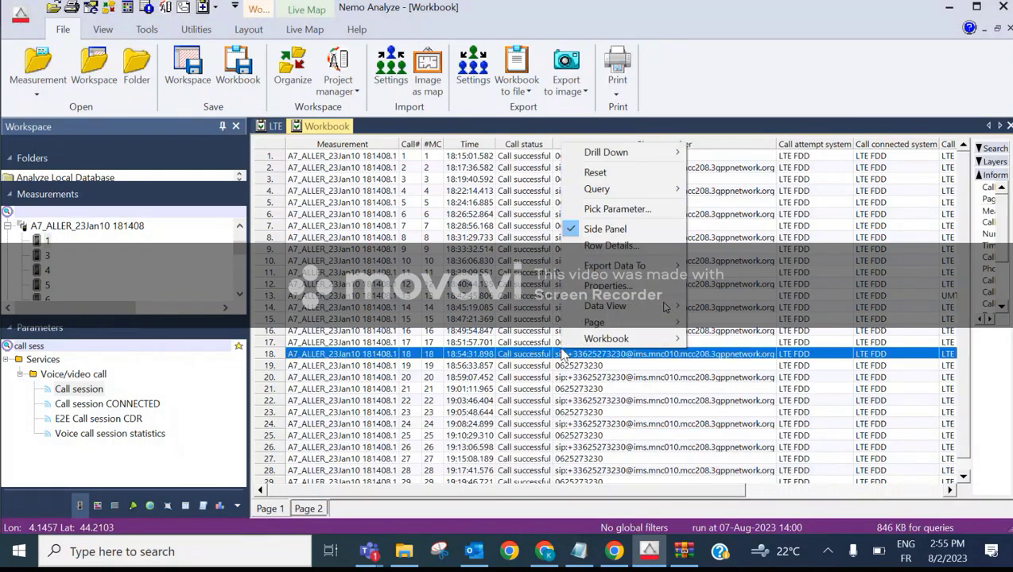
{"action": "mouse_move", "coordinate": [605, 339]}
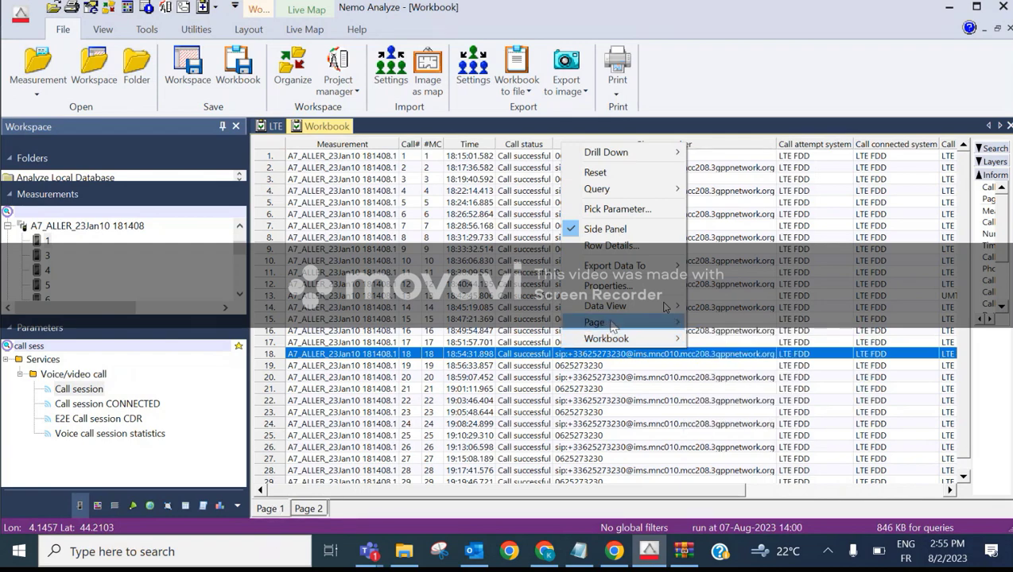
{"action": "mouse_move", "coordinate": [579, 321]}
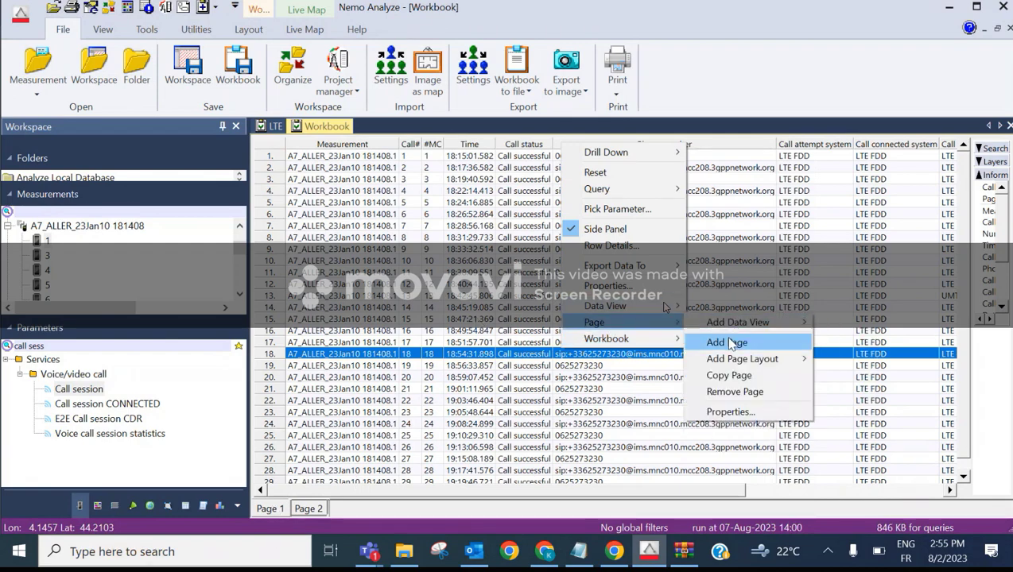
{"action": "left_click", "coordinate": [746, 413]}
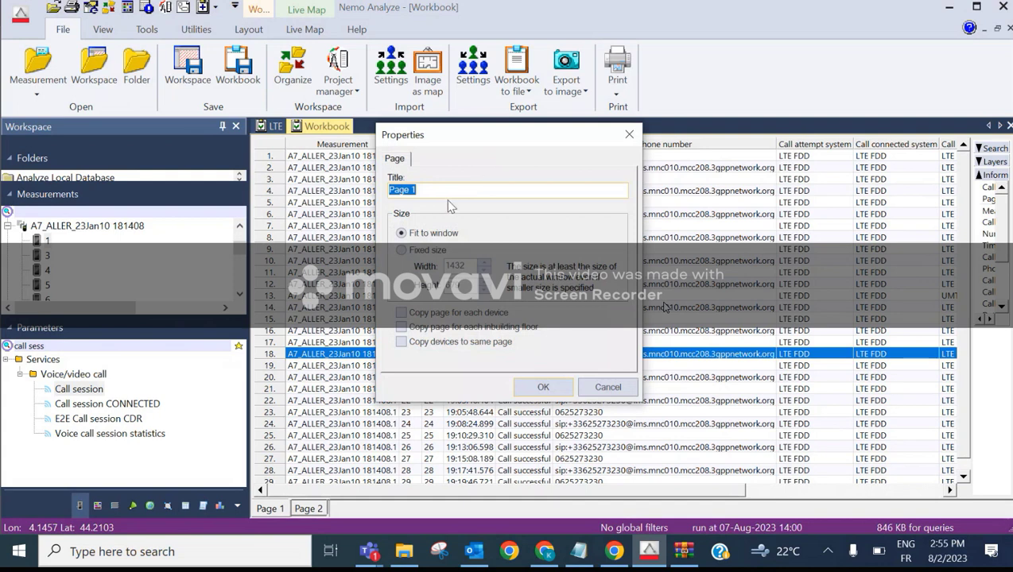
{"action": "type", "text": "cal"}
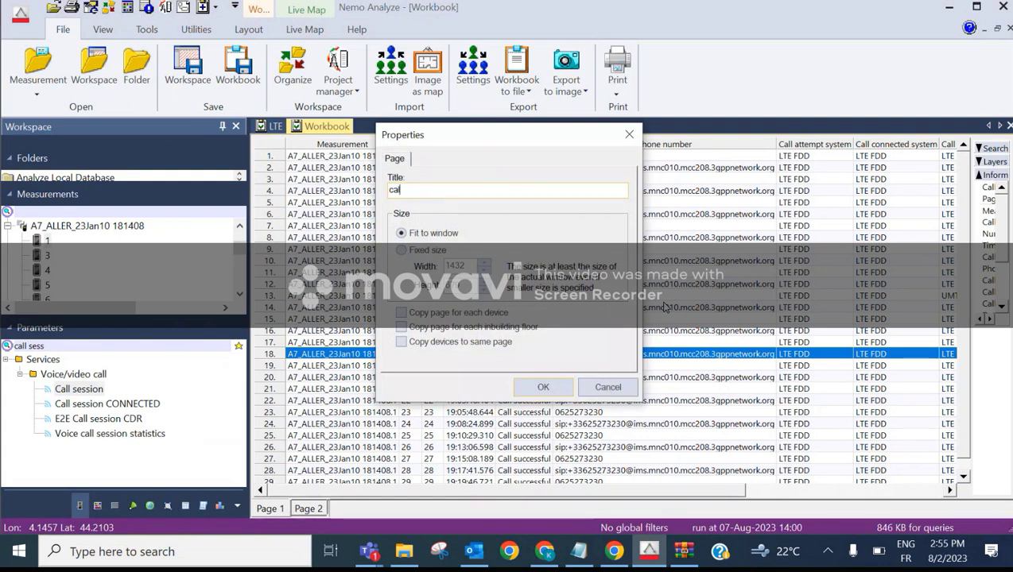
{"action": "type", "text": "l session"}
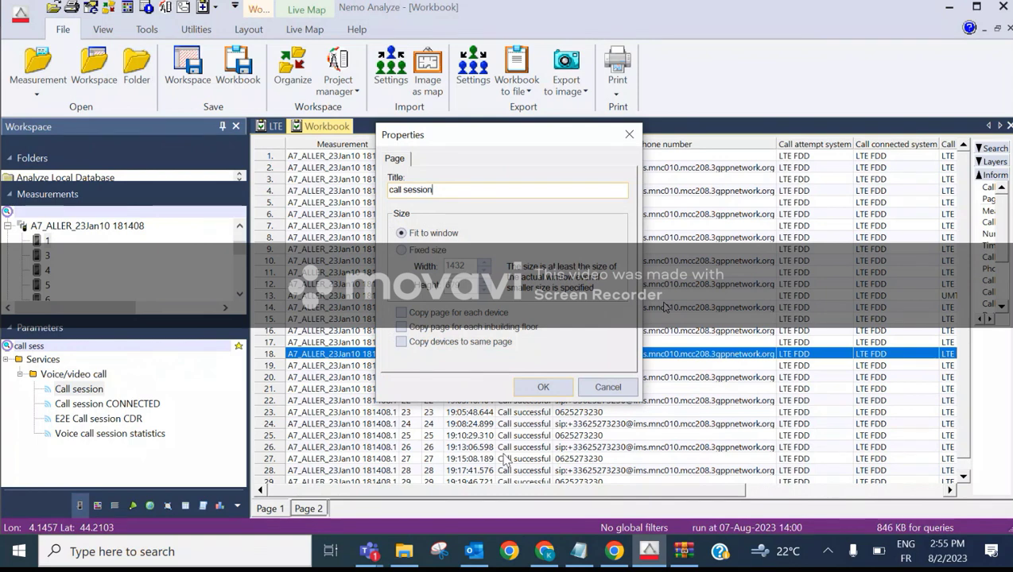
{"action": "key", "text": "Return"}
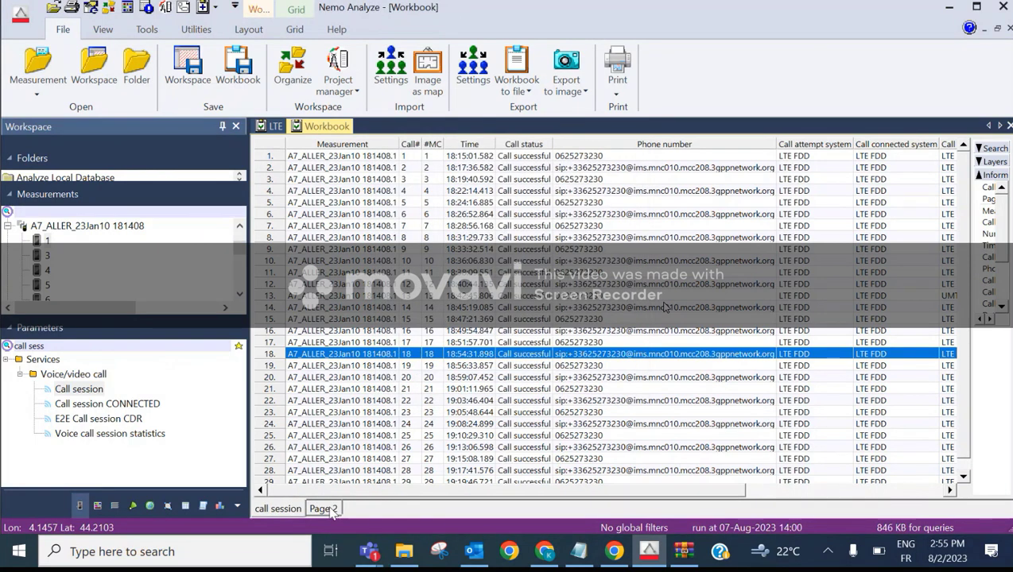
On the empty Page 2, replace the parameter search with 'mos scores'
{"action": "left_click", "coordinate": [324, 509]}
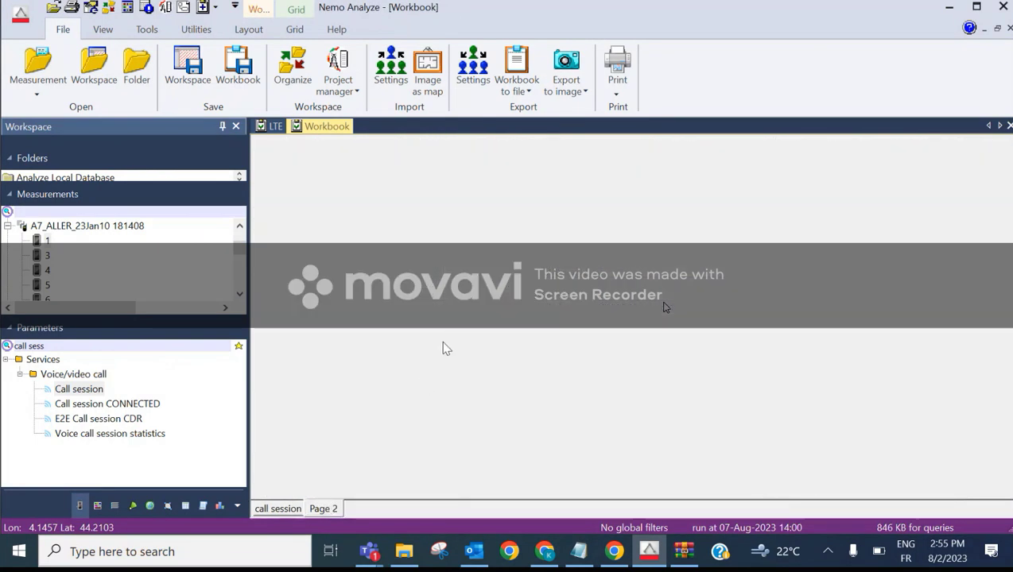
{"action": "left_click_drag", "start_coordinate": [64, 344], "coordinate": [6, 346]}
{"action": "key", "text": "Delete"}
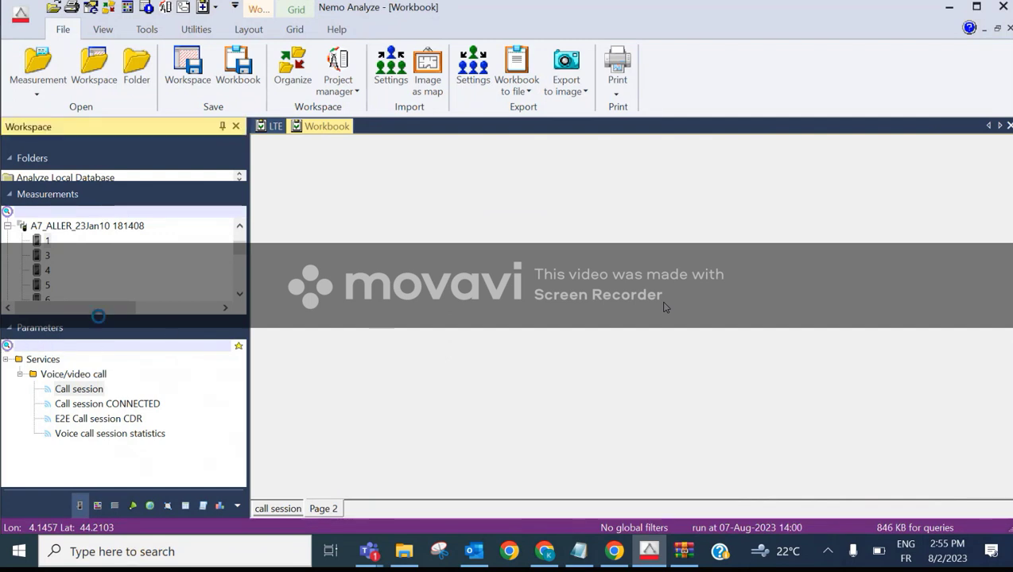
{"action": "type", "text": "mo"}
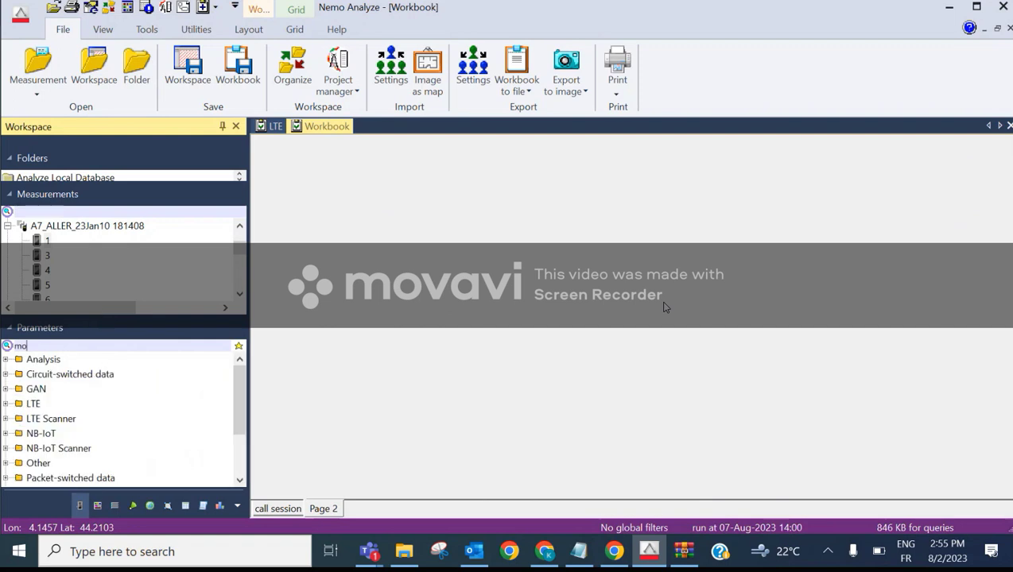
{"action": "type", "text": "s scores"}
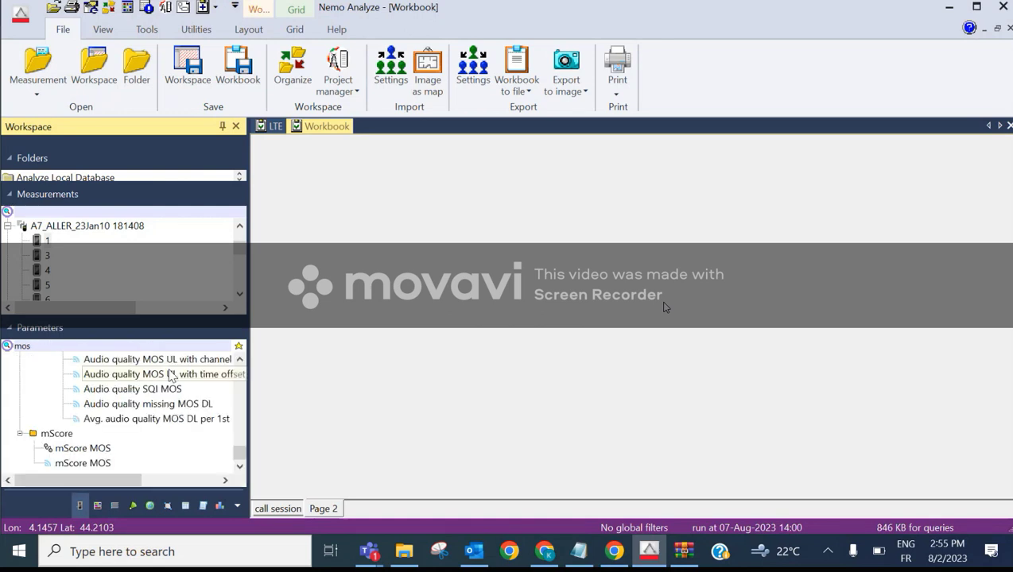
Select Audio quality MOS DL and bring up its options
{"action": "mouse_move", "coordinate": [242, 454]}
{"action": "left_mouse_down"}
{"action": "mouse_move", "coordinate": [249, 421]}
{"action": "mouse_move", "coordinate": [249, 435]}
{"action": "mouse_move", "coordinate": [221, 440]}
{"action": "mouse_move", "coordinate": [244, 448]}
{"action": "left_mouse_up"}
{"action": "left_click", "coordinate": [112, 435]}
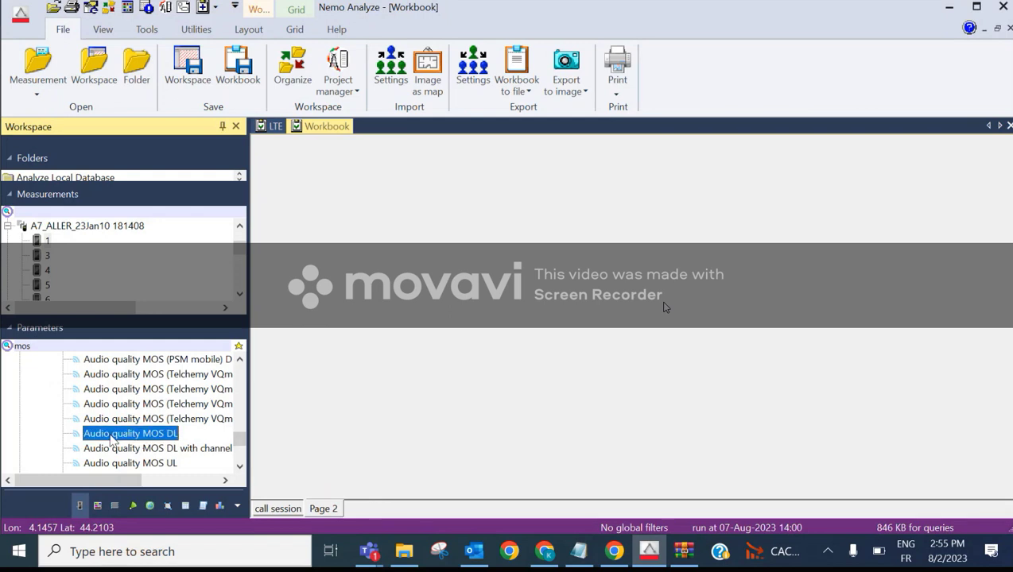
{"action": "left_click_drag", "start_coordinate": [109, 437], "coordinate": [141, 436]}
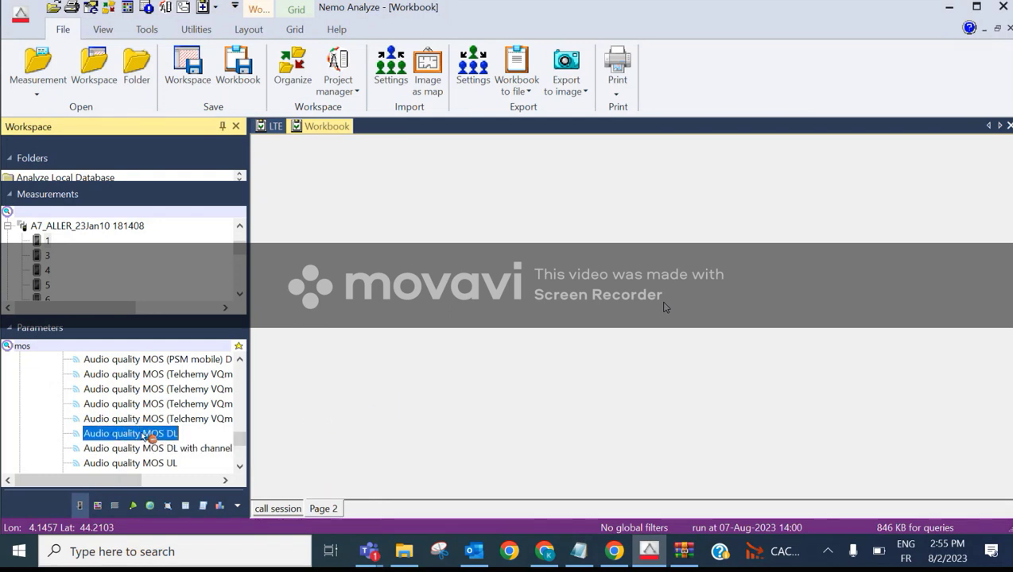
{"action": "right_click", "coordinate": [135, 435]}
Open Audio quality MOS DL as a grid, keeping AQ type DL set to Any
{"action": "mouse_move", "coordinate": [205, 289]}
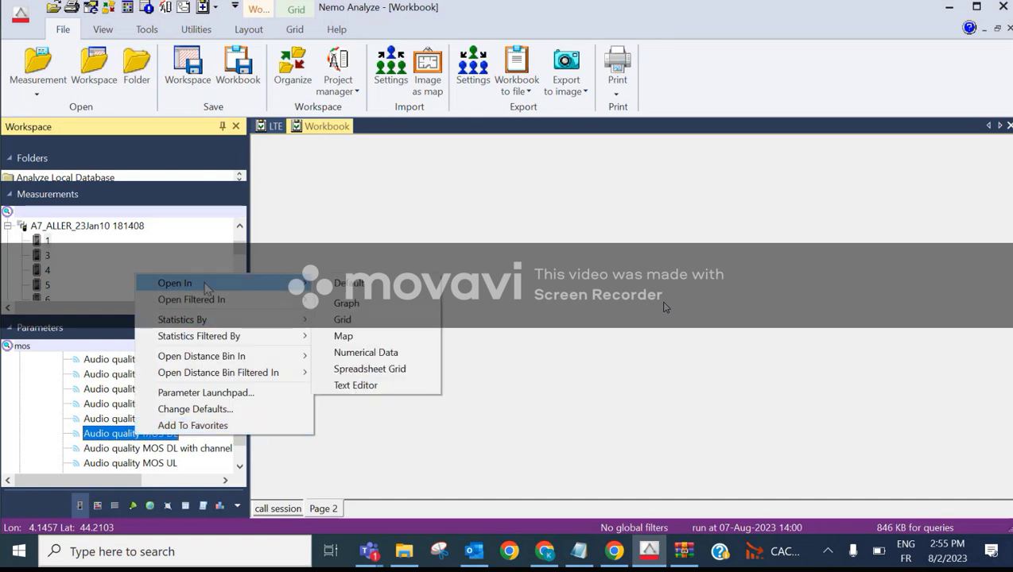
{"action": "left_click", "coordinate": [368, 323]}
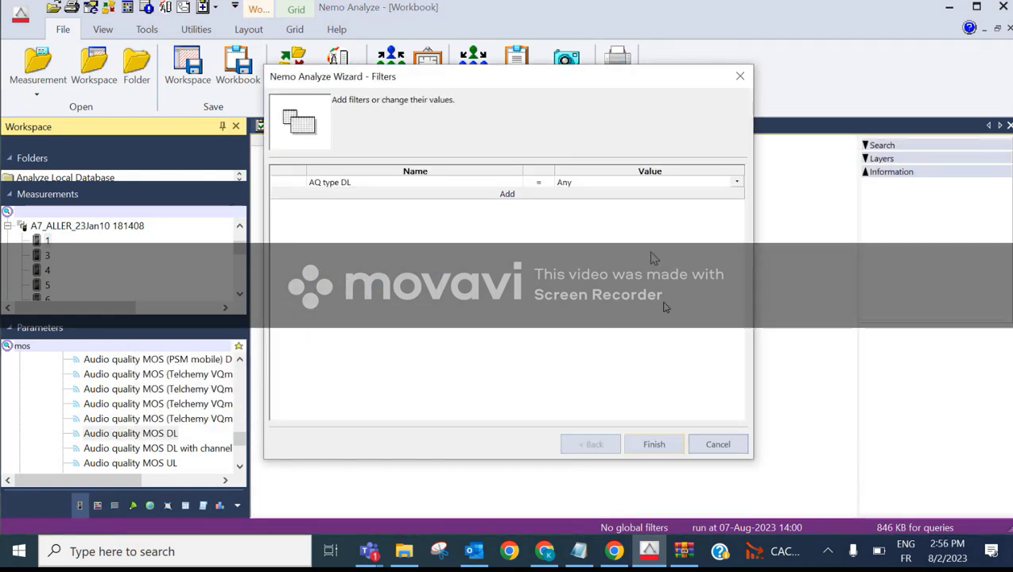
{"action": "left_click", "coordinate": [732, 184]}
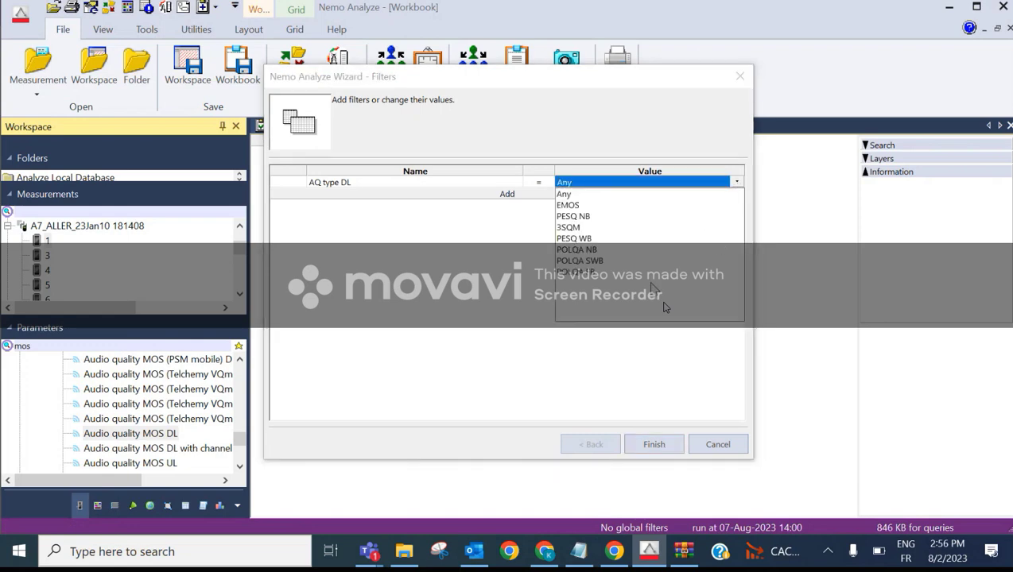
{"action": "left_click", "coordinate": [475, 311]}
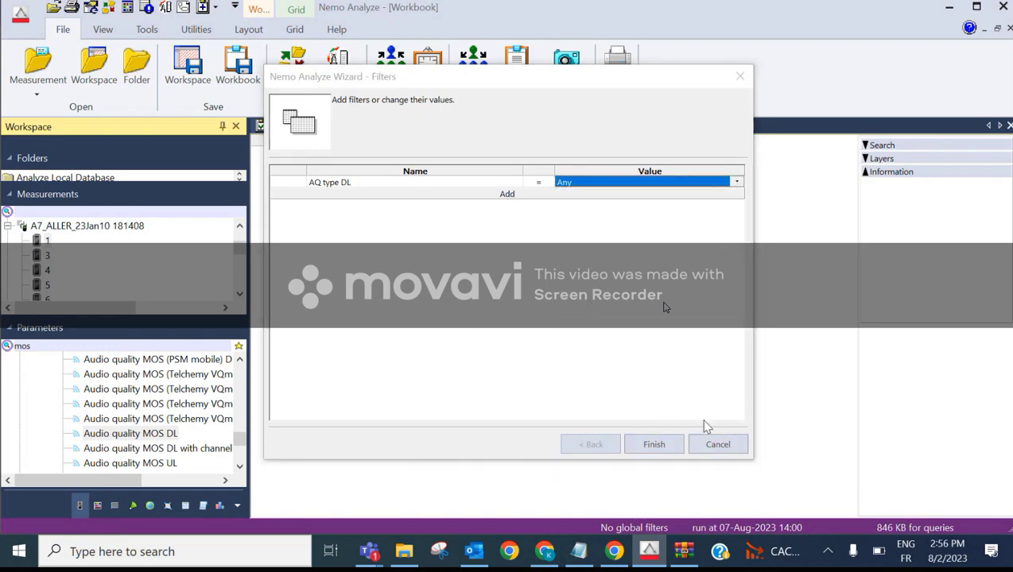
{"action": "left_click", "coordinate": [670, 444]}
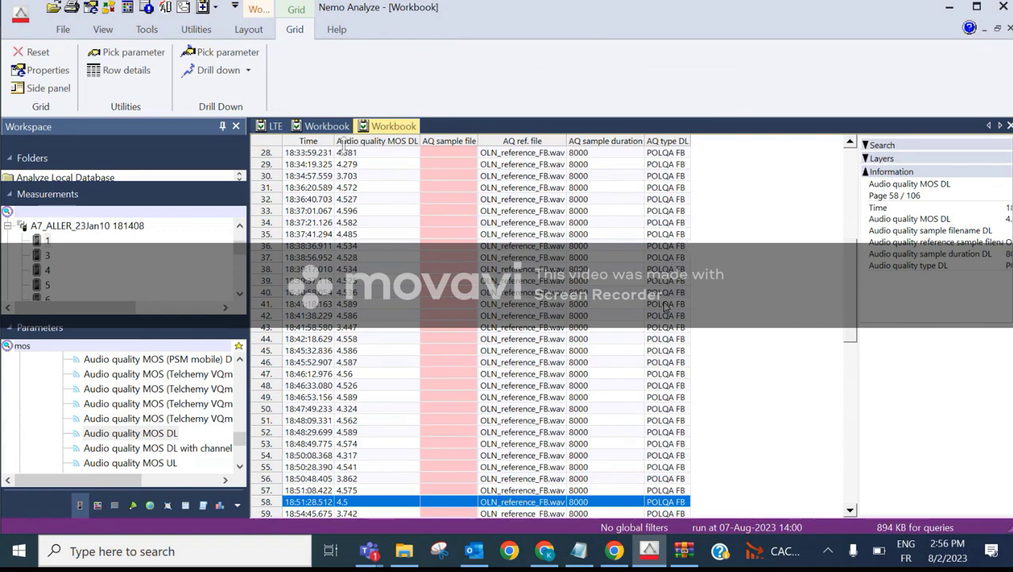
{"action": "left_click", "coordinate": [371, 163]}
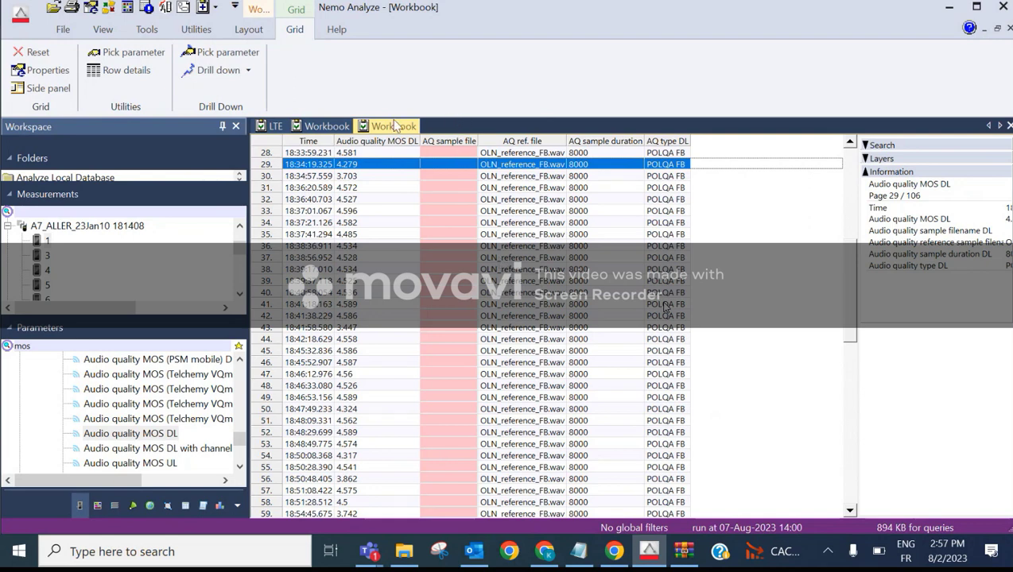
Close the second, separate MOS workbook
{"action": "left_click", "coordinate": [320, 128]}
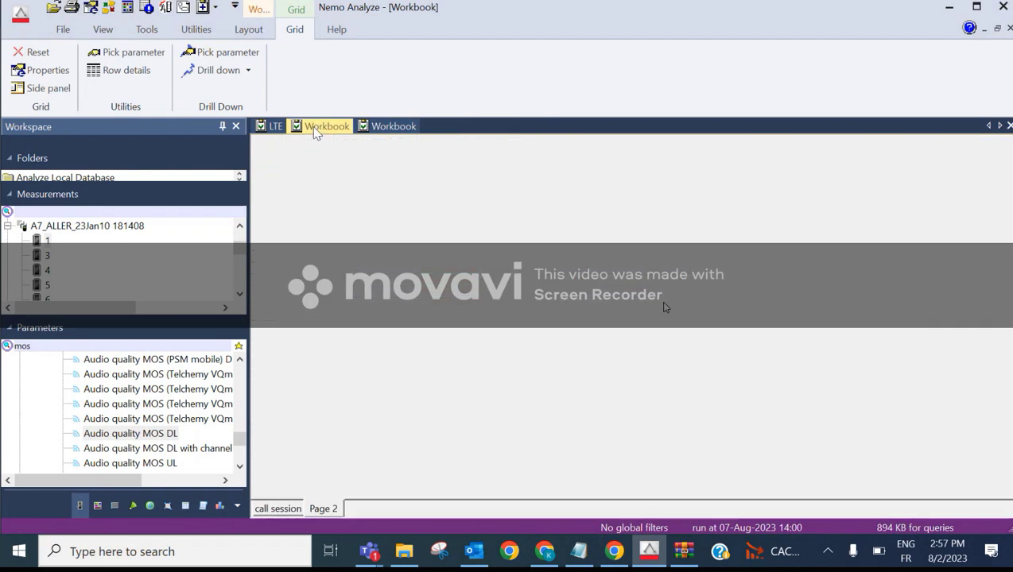
{"action": "left_click", "coordinate": [393, 126]}
{"action": "left_click", "coordinate": [1009, 125]}
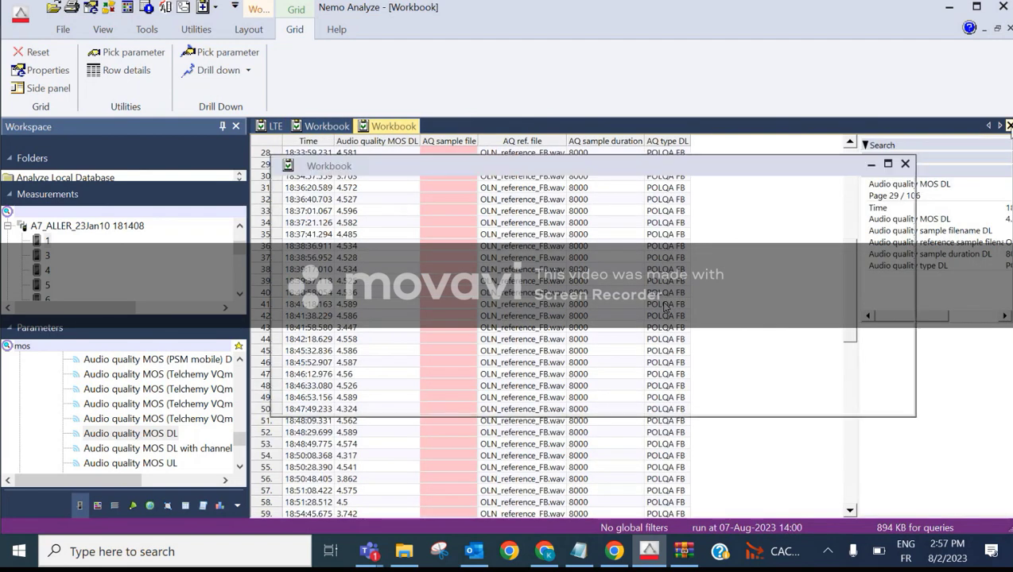
Drop Audio quality MOS DL onto blank Page 2 as a Grid view
{"action": "left_click_drag", "start_coordinate": [123, 438], "coordinate": [457, 380]}
{"action": "left_click", "coordinate": [400, 216]}
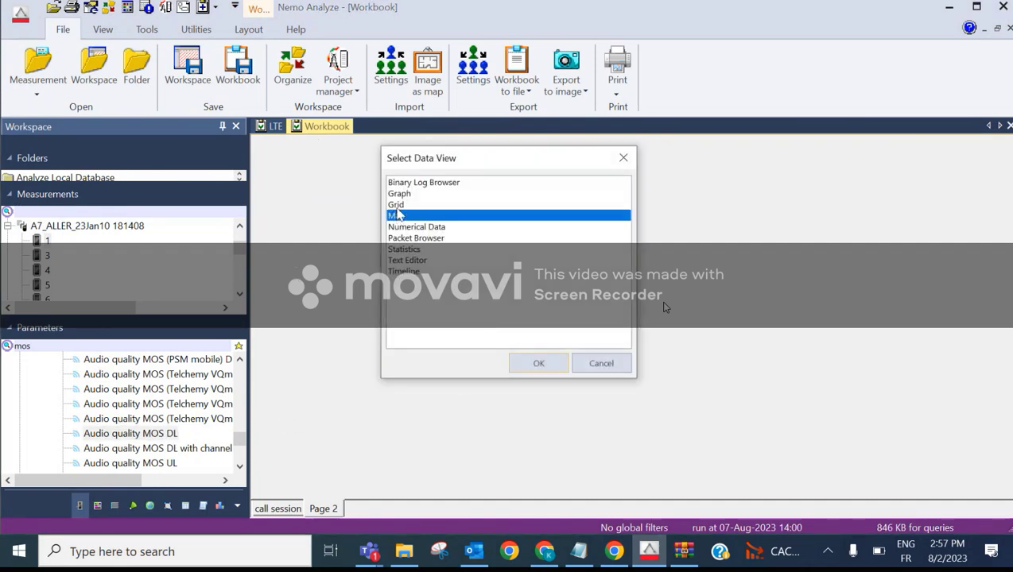
{"action": "left_click", "coordinate": [397, 204]}
{"action": "left_click", "coordinate": [531, 363]}
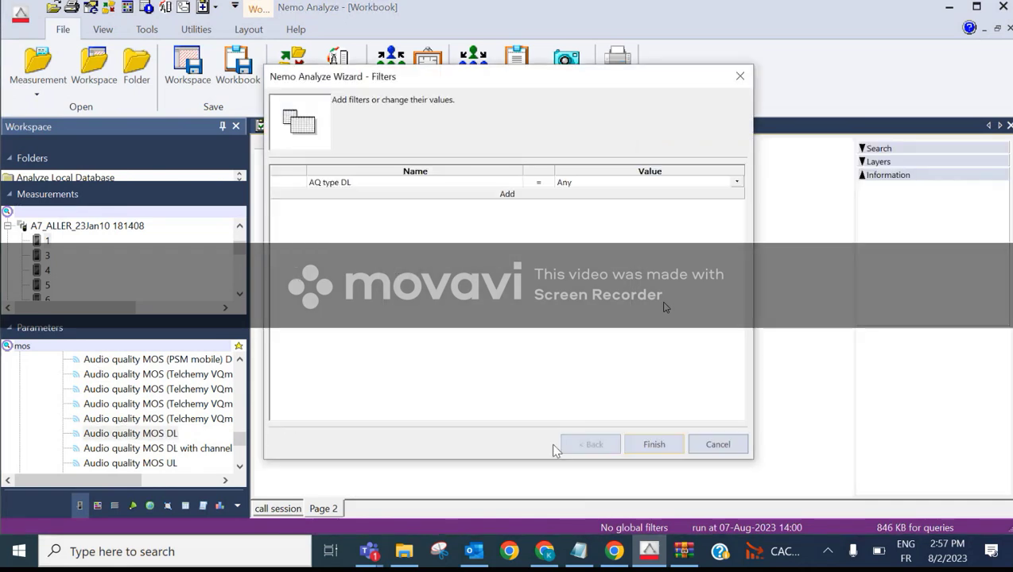
{"action": "left_click", "coordinate": [653, 445]}
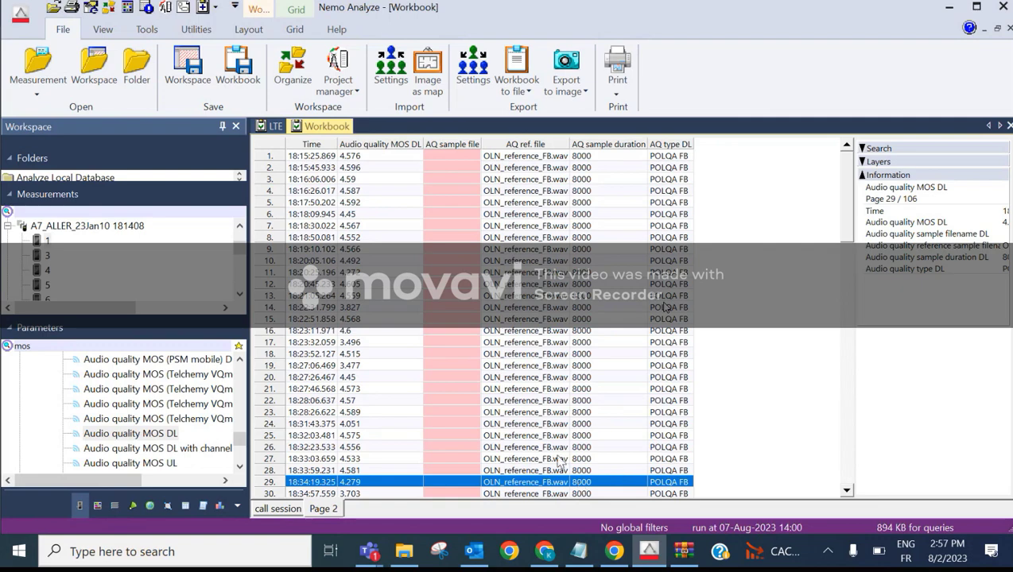
Add Audio quality MOS DL to the call session grid through the Filters wizard
{"action": "left_click", "coordinate": [273, 510]}
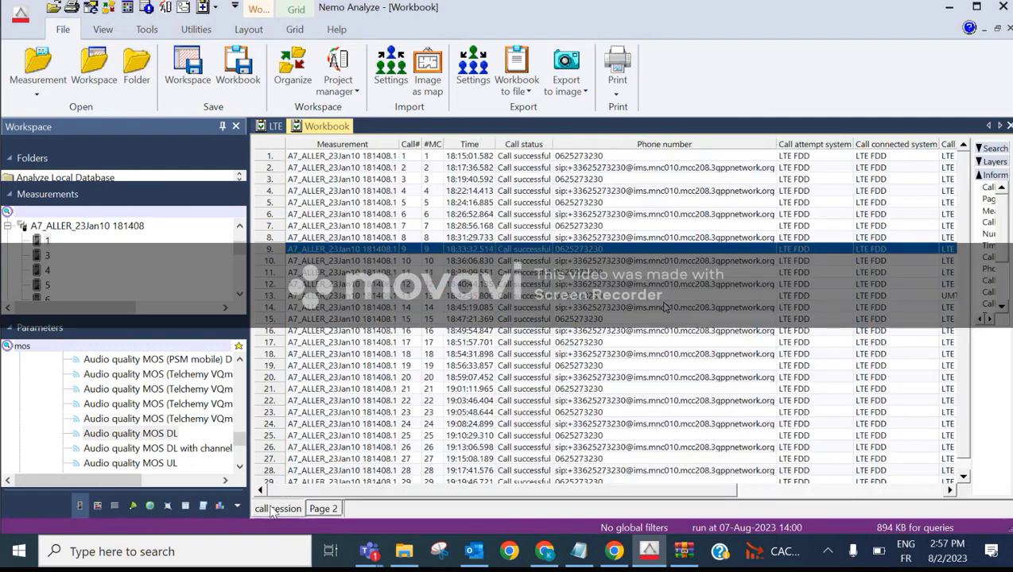
{"action": "left_click", "coordinate": [582, 157]}
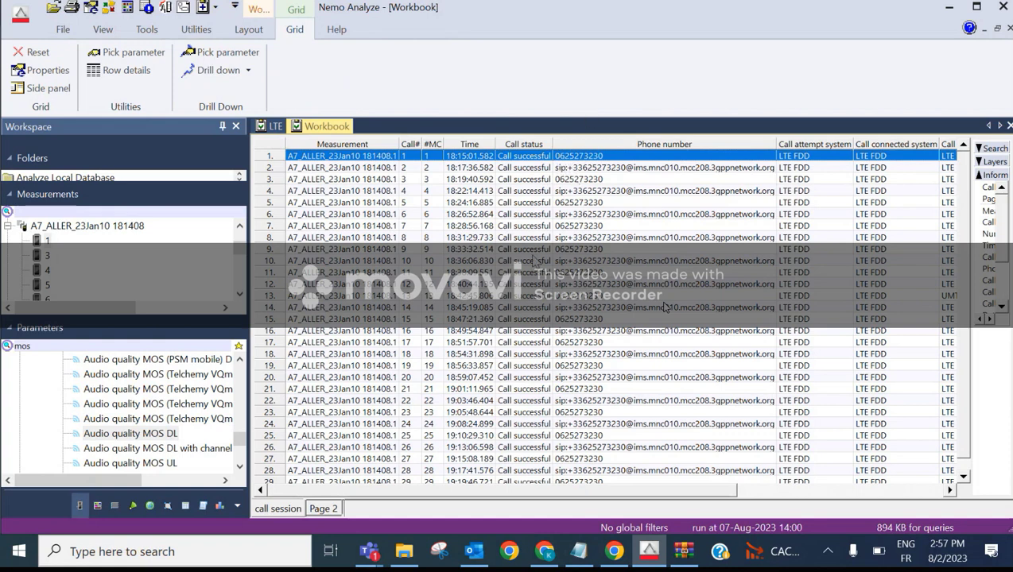
{"action": "left_click", "coordinate": [135, 433]}
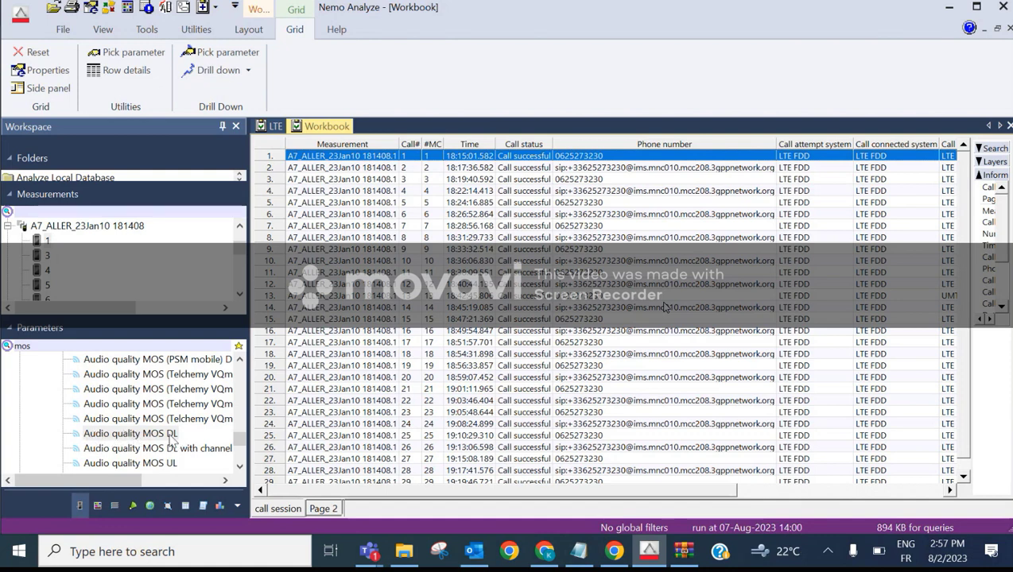
{"action": "left_click", "coordinate": [118, 438]}
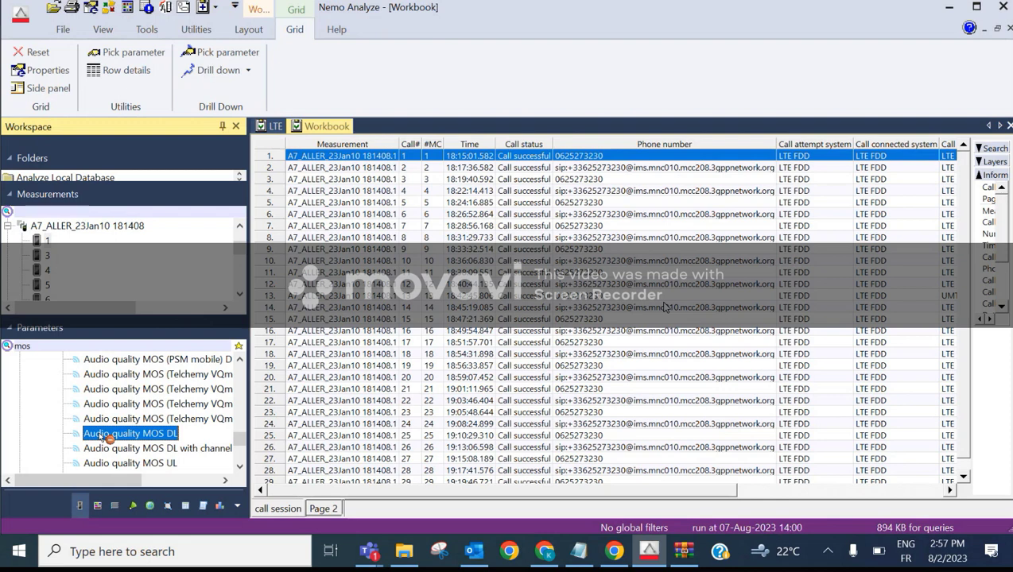
{"action": "left_click_drag", "start_coordinate": [103, 437], "coordinate": [483, 401]}
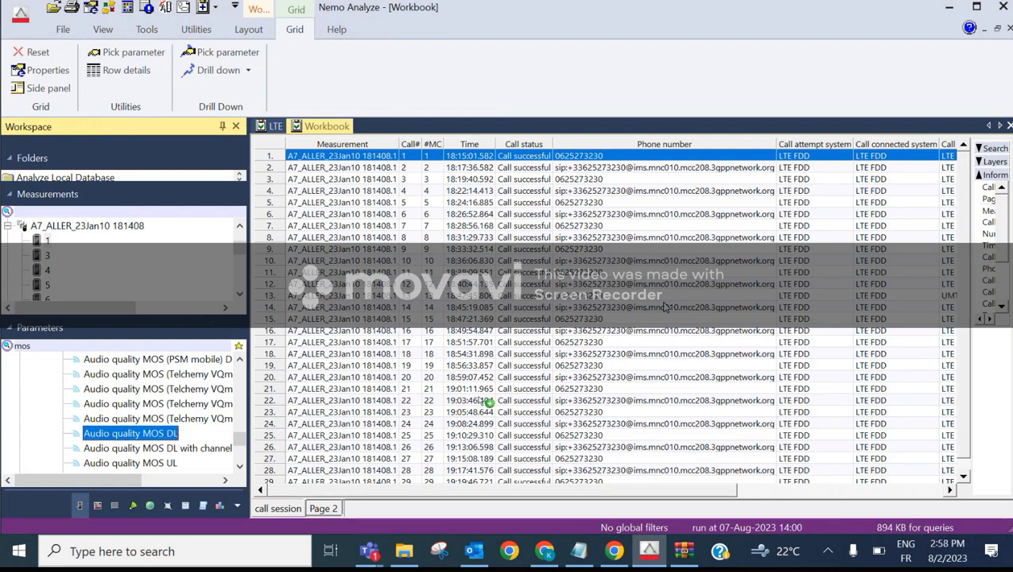
{"action": "left_click_drag", "start_coordinate": [483, 401], "coordinate": [476, 394]}
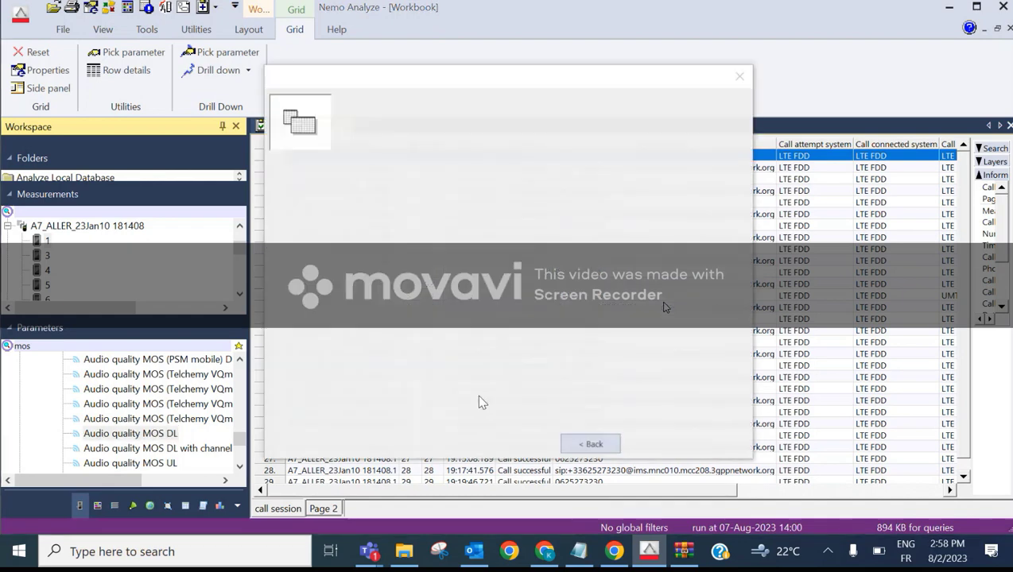
{"action": "left_click", "coordinate": [646, 447]}
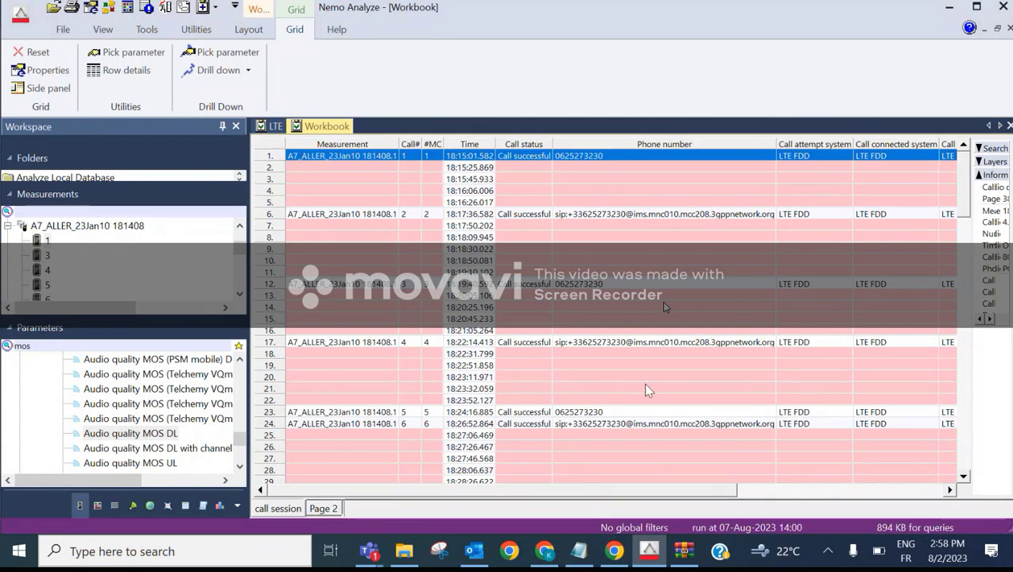
Browse the first and second calls' merged MOS sample rows in the grid
{"action": "left_click_drag", "start_coordinate": [712, 494], "coordinate": [874, 495]}
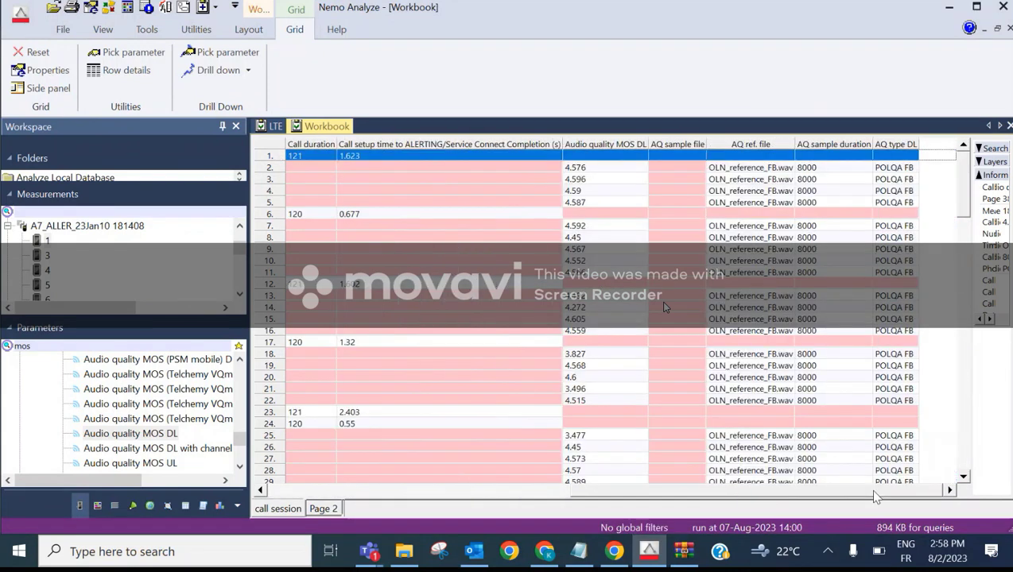
{"action": "left_click", "coordinate": [589, 168]}
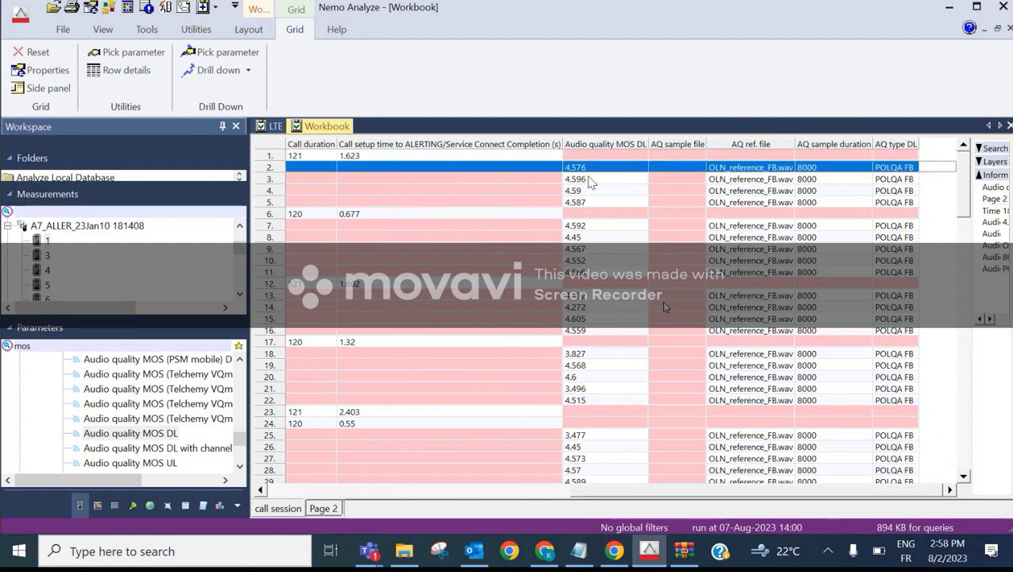
{"action": "left_click", "coordinate": [592, 179]}
{"action": "left_click", "coordinate": [594, 191]}
{"action": "left_click", "coordinate": [598, 202]}
{"action": "left_click", "coordinate": [596, 191]}
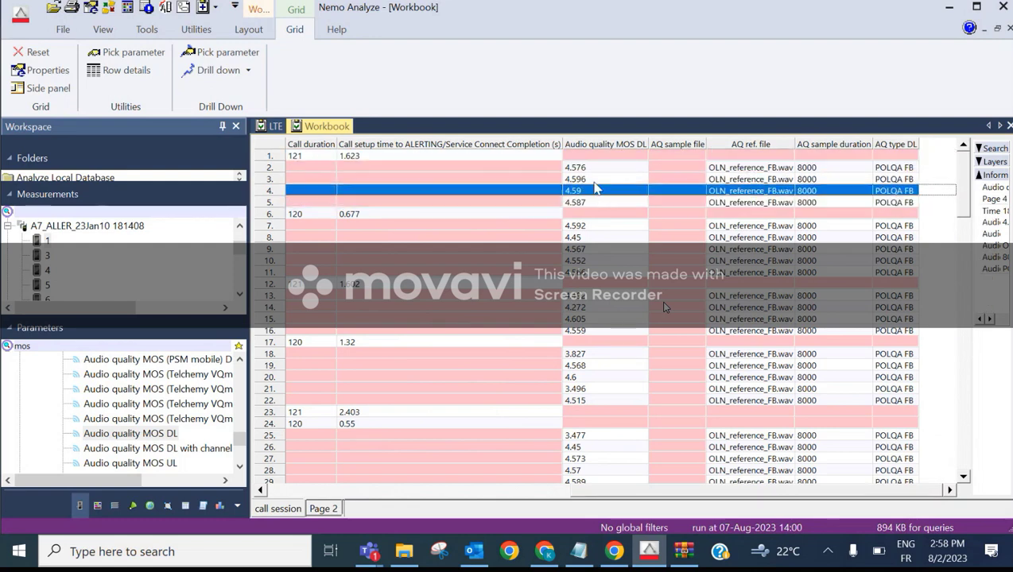
{"action": "left_click", "coordinate": [595, 180]}
{"action": "left_click", "coordinate": [594, 169]}
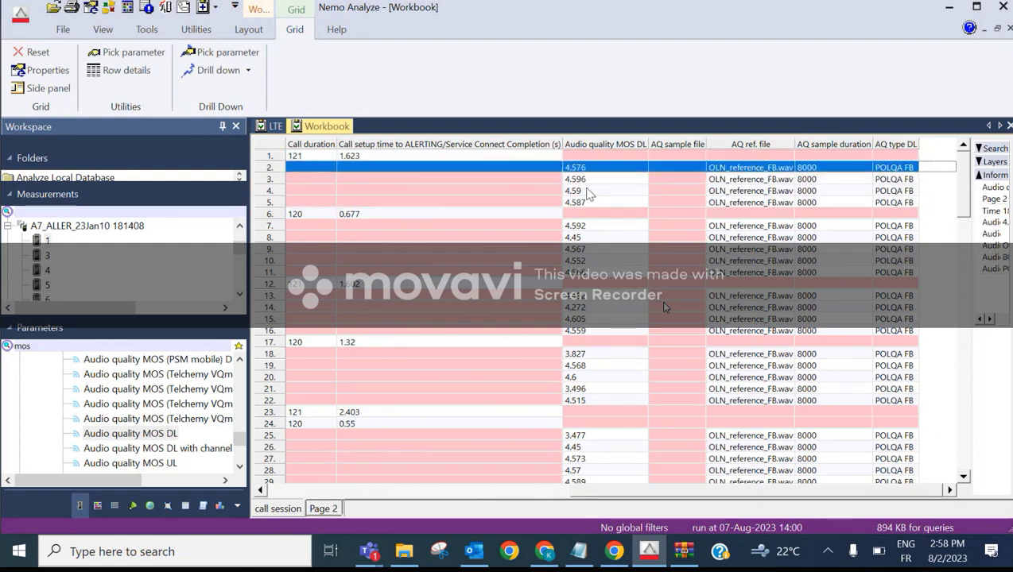
{"action": "left_click", "coordinate": [590, 228]}
{"action": "left_click", "coordinate": [594, 237]}
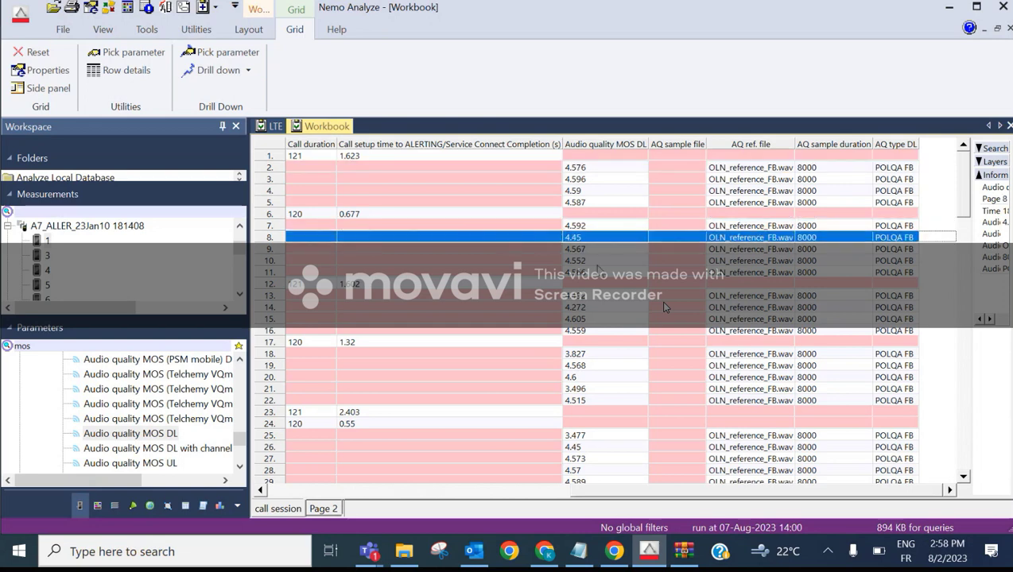
{"action": "left_click_drag", "start_coordinate": [625, 489], "coordinate": [339, 490]}
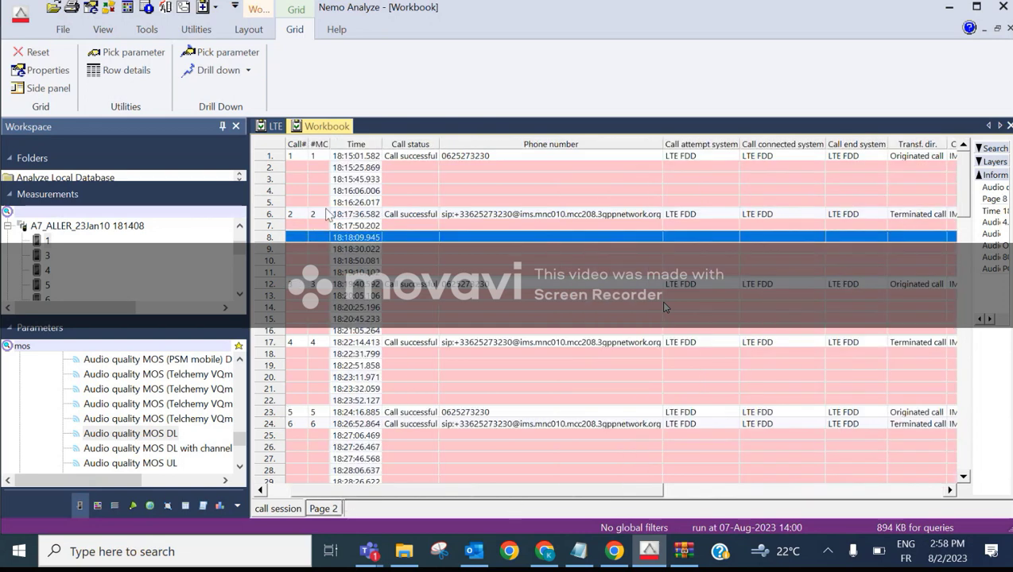
{"action": "left_click_drag", "start_coordinate": [645, 494], "coordinate": [906, 492]}
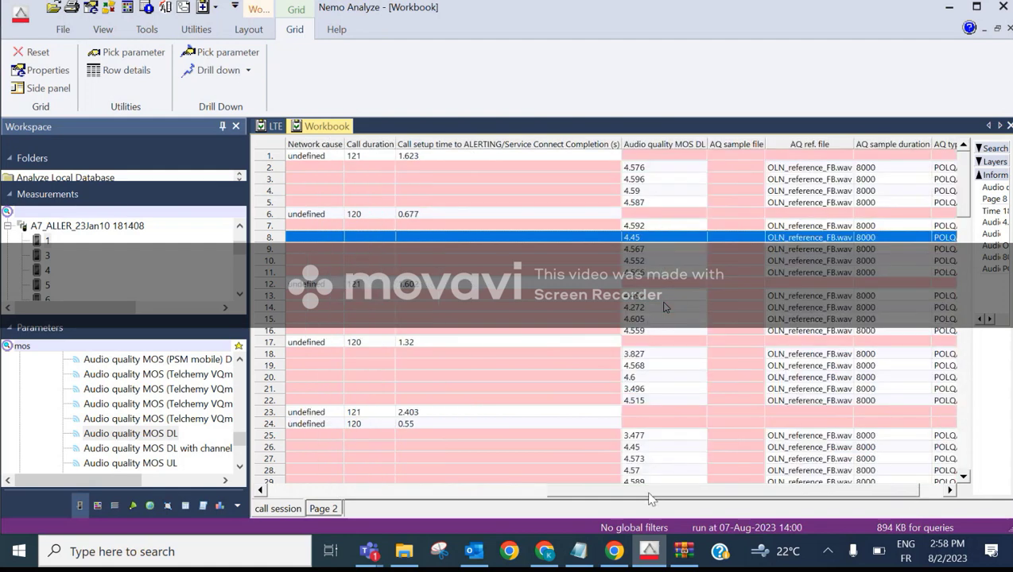
{"action": "left_click_drag", "start_coordinate": [642, 493], "coordinate": [310, 513]}
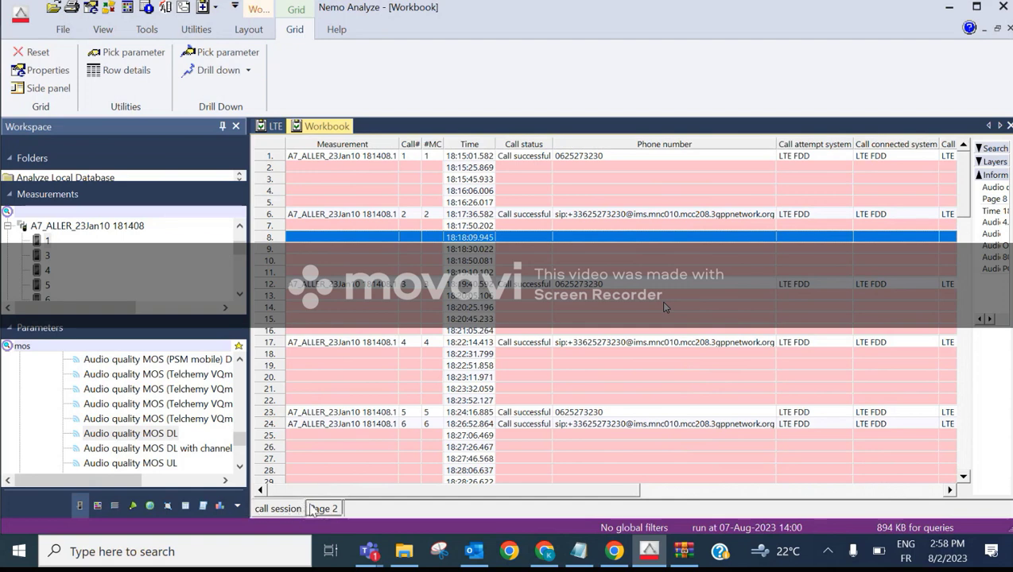
Append ' with mos scores' to the page title in Page Properties, making it 'call session with mos scores'
{"action": "right_click", "coordinate": [421, 439]}
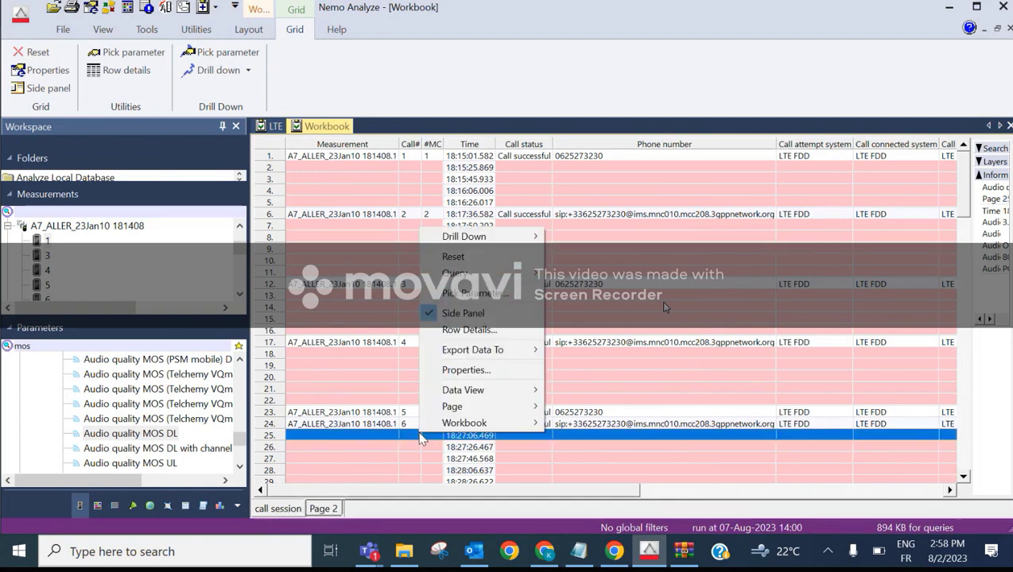
{"action": "mouse_move", "coordinate": [458, 407]}
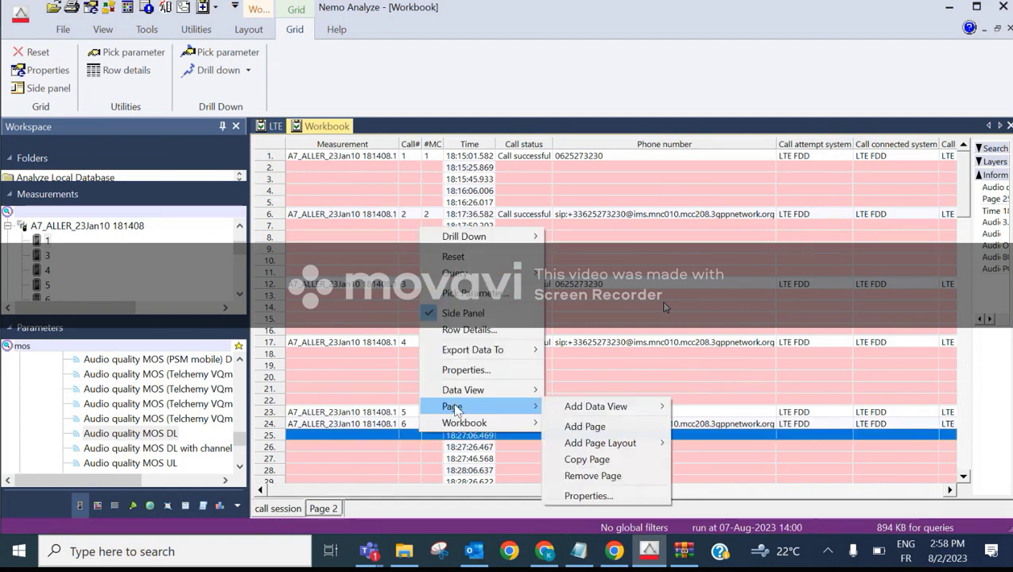
{"action": "left_click", "coordinate": [627, 497]}
{"action": "left_click", "coordinate": [447, 191]}
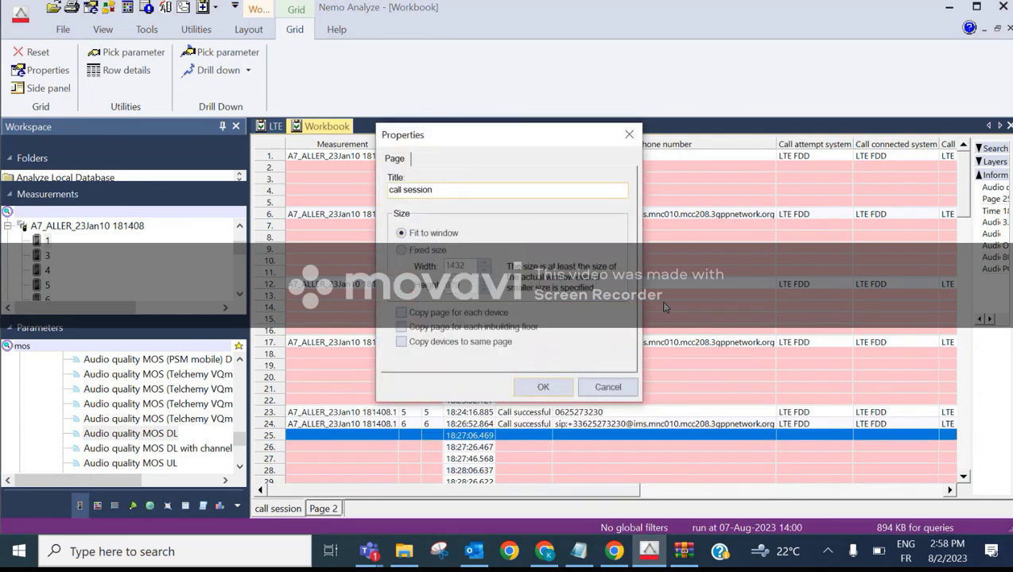
{"action": "type", "text": "with mos scores"}
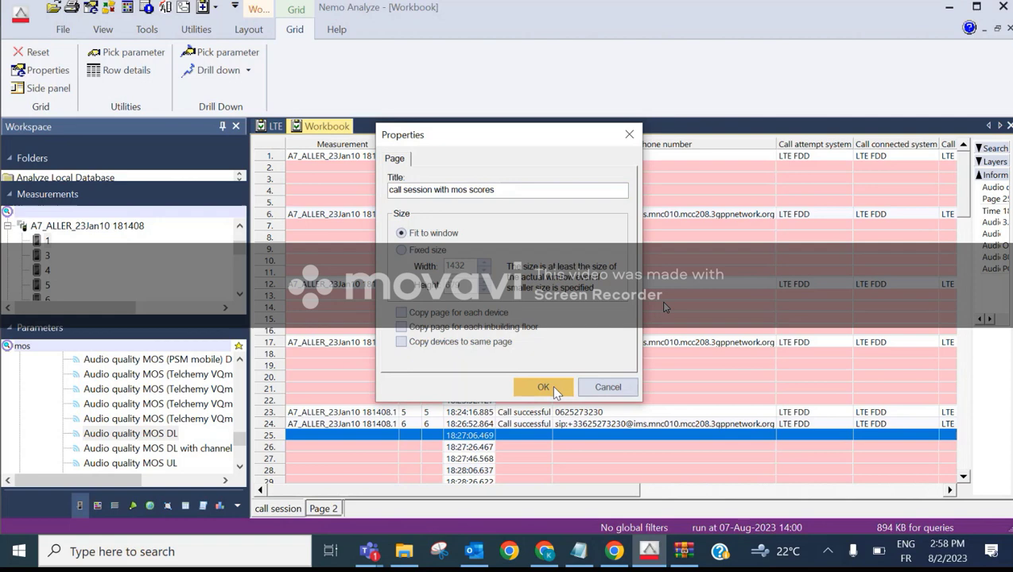
{"action": "left_click", "coordinate": [543, 387]}
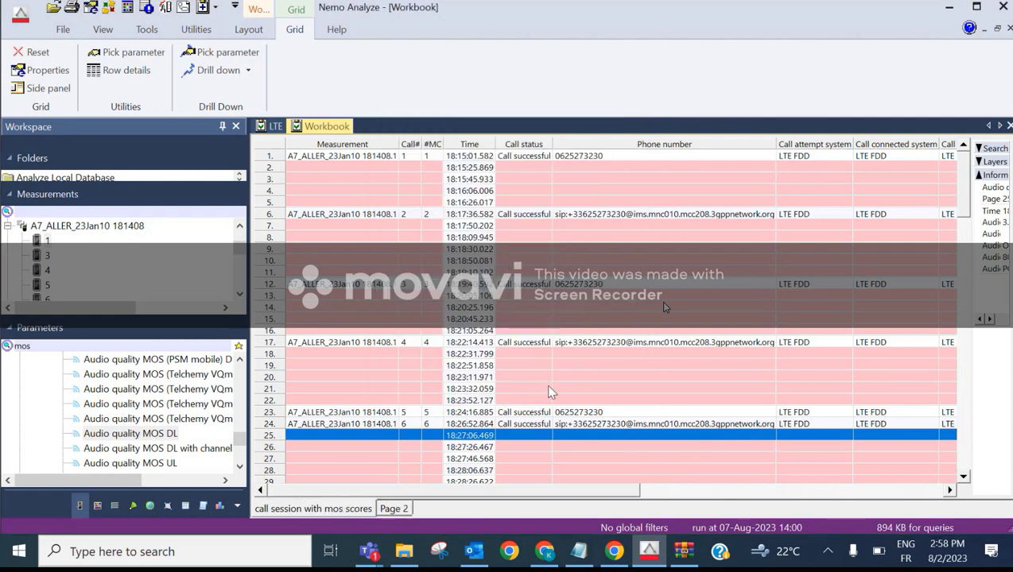
Look over the Page 2 grid, the call session sheet and the LTE map
{"action": "left_click", "coordinate": [393, 509]}
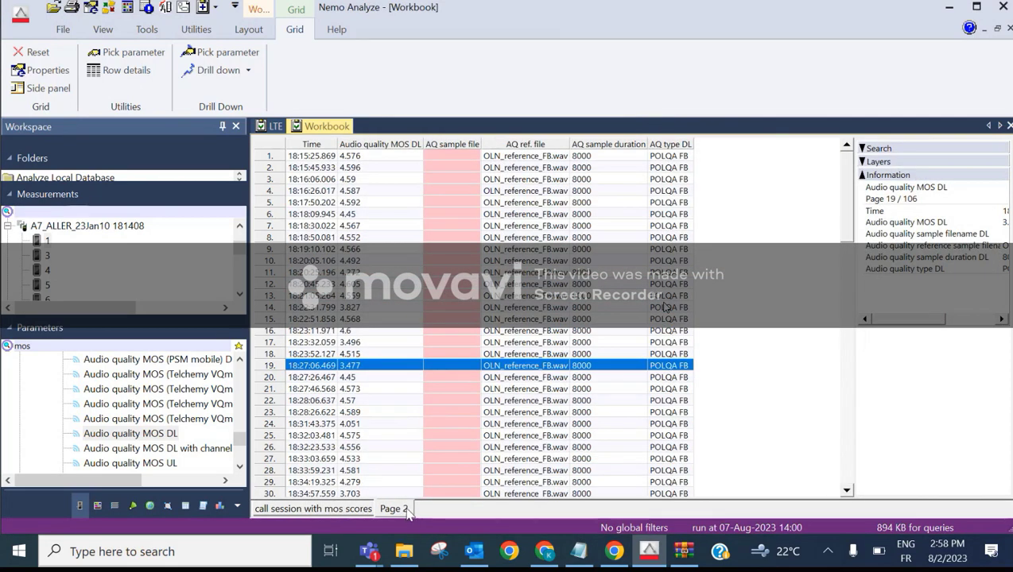
{"action": "right_click", "coordinate": [654, 436]}
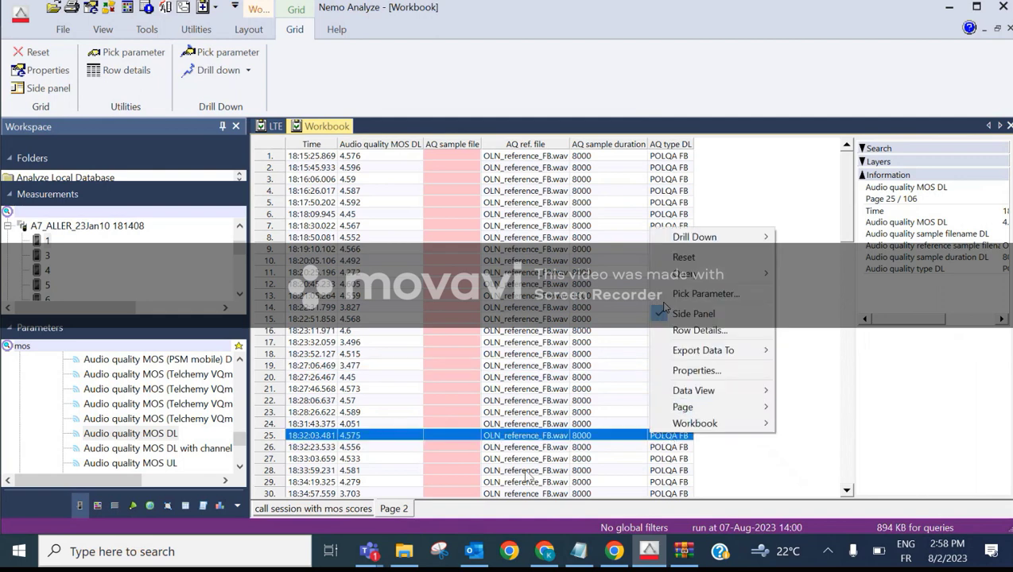
{"action": "left_click", "coordinate": [338, 511]}
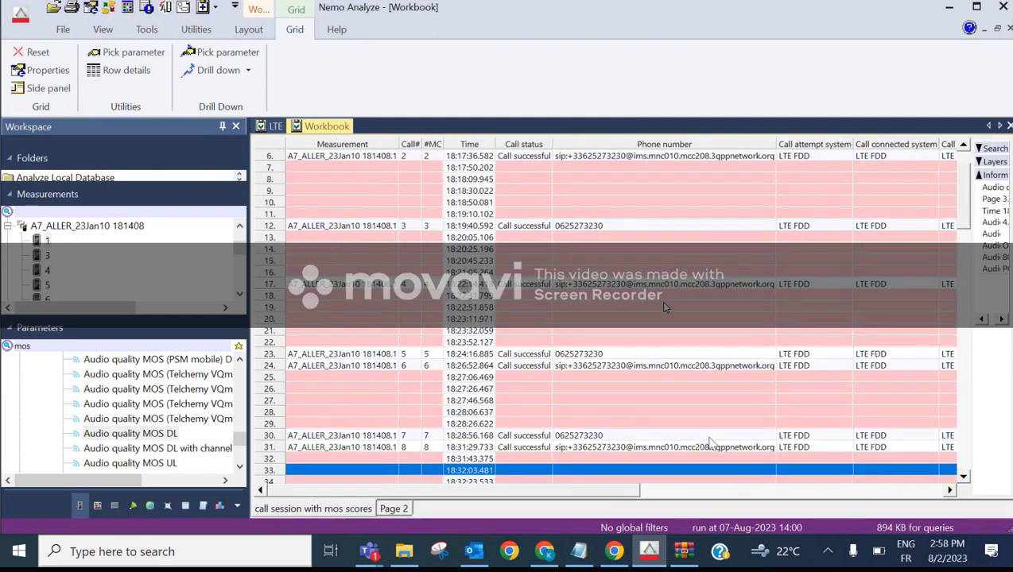
{"action": "left_click", "coordinate": [760, 490]}
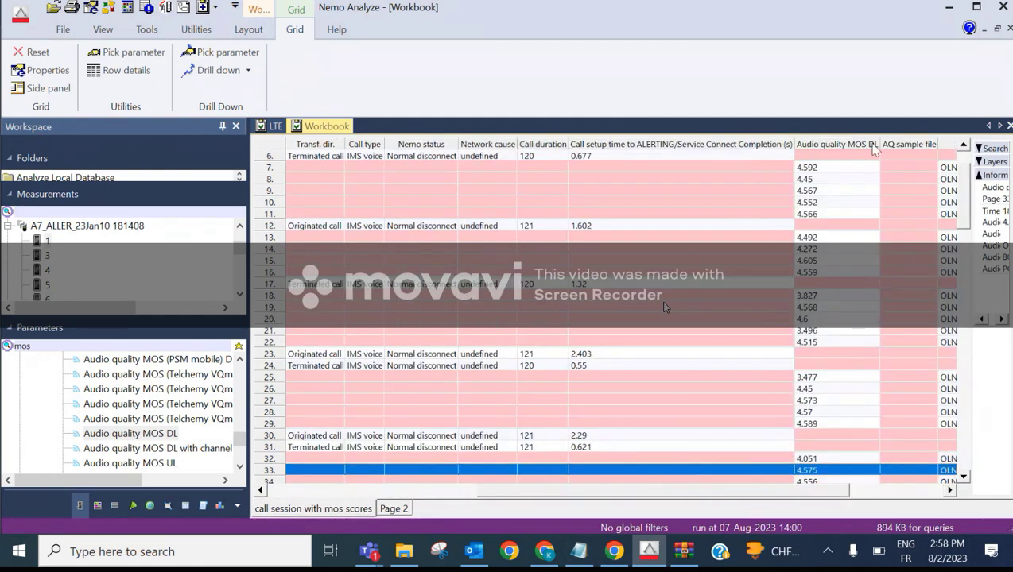
{"action": "left_click_drag", "start_coordinate": [805, 491], "coordinate": [581, 517]}
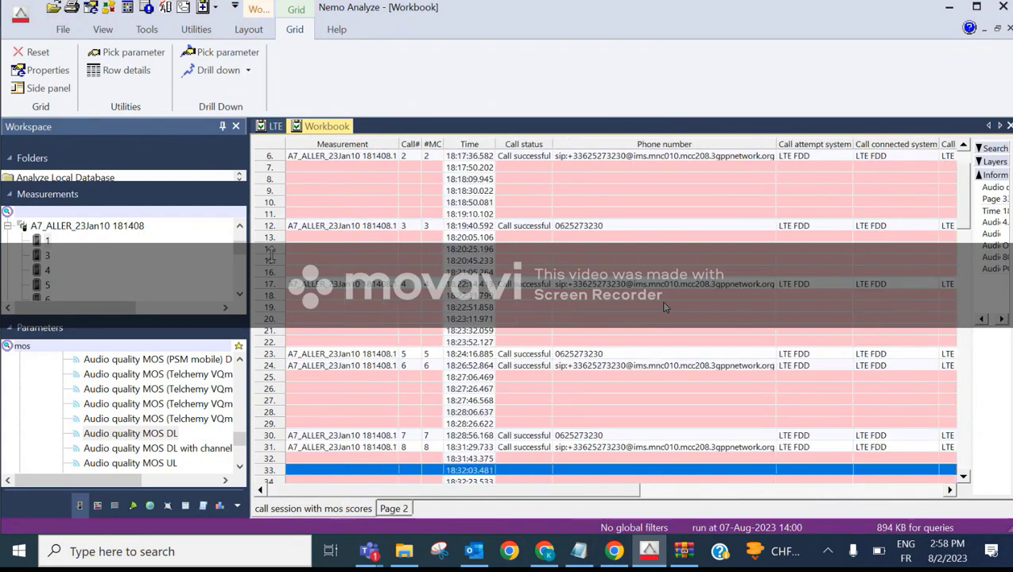
{"action": "left_click", "coordinate": [273, 125]}
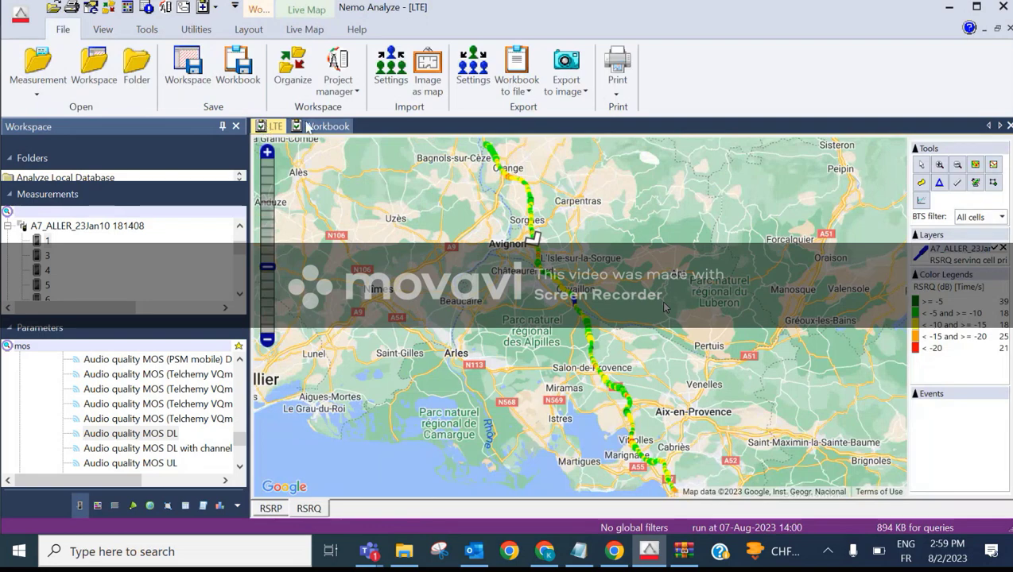
{"action": "left_click", "coordinate": [310, 127]}
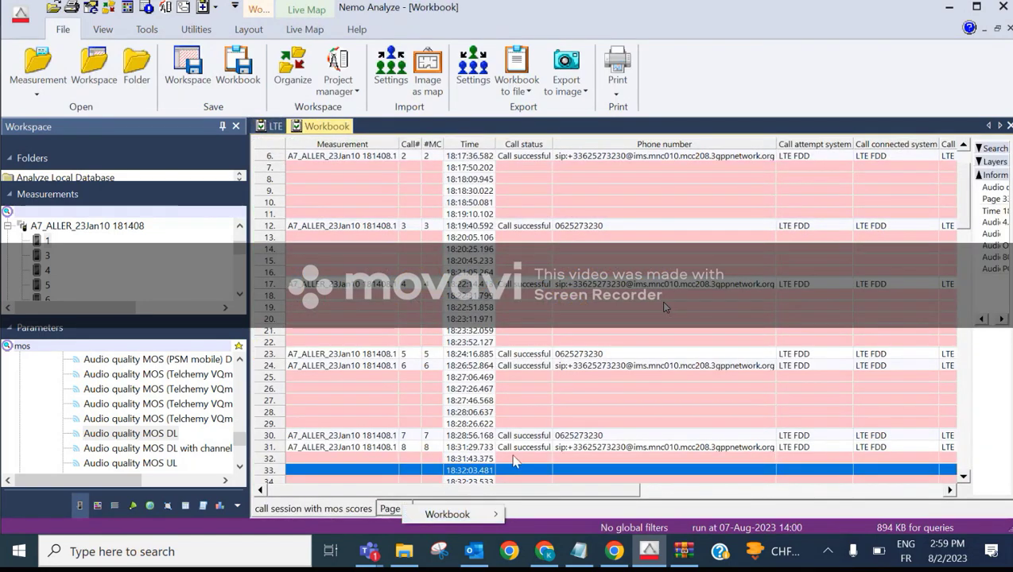
Remove the Audio quality MOS DL Page 2 sheet with Page > Remove Page
{"action": "left_click", "coordinate": [390, 510]}
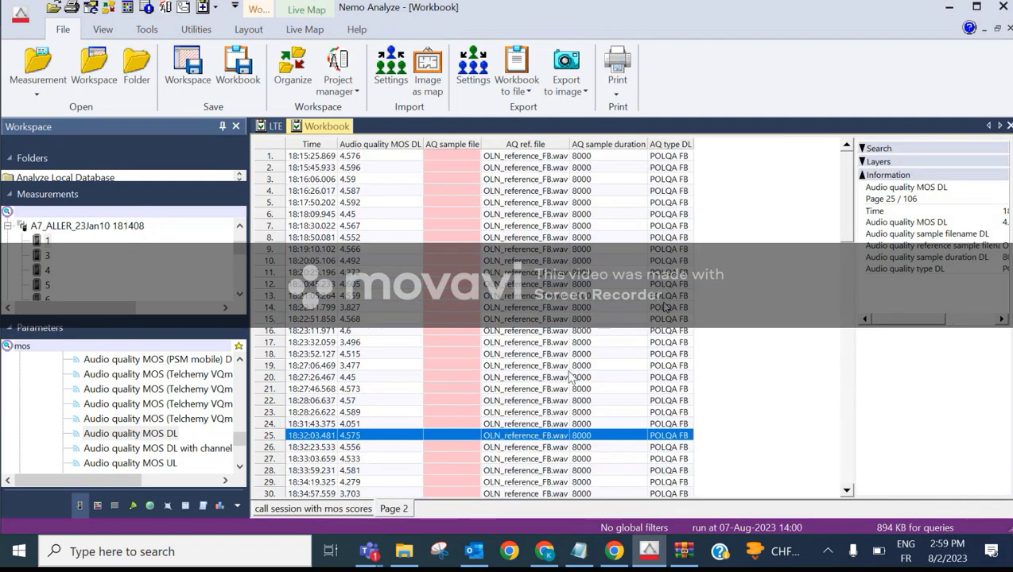
{"action": "right_click", "coordinate": [598, 375]}
{"action": "mouse_move", "coordinate": [628, 345]}
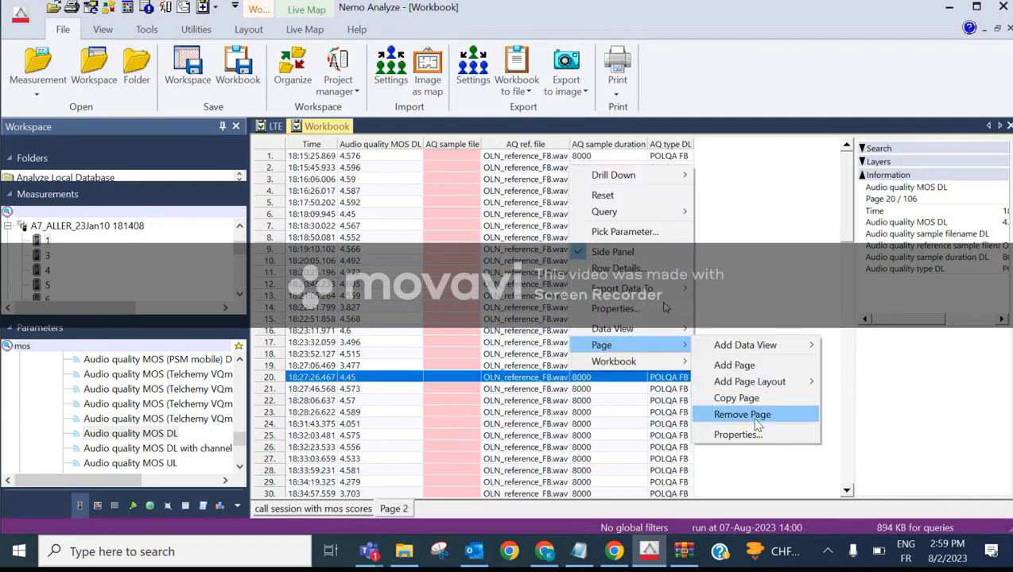
{"action": "left_click", "coordinate": [744, 415]}
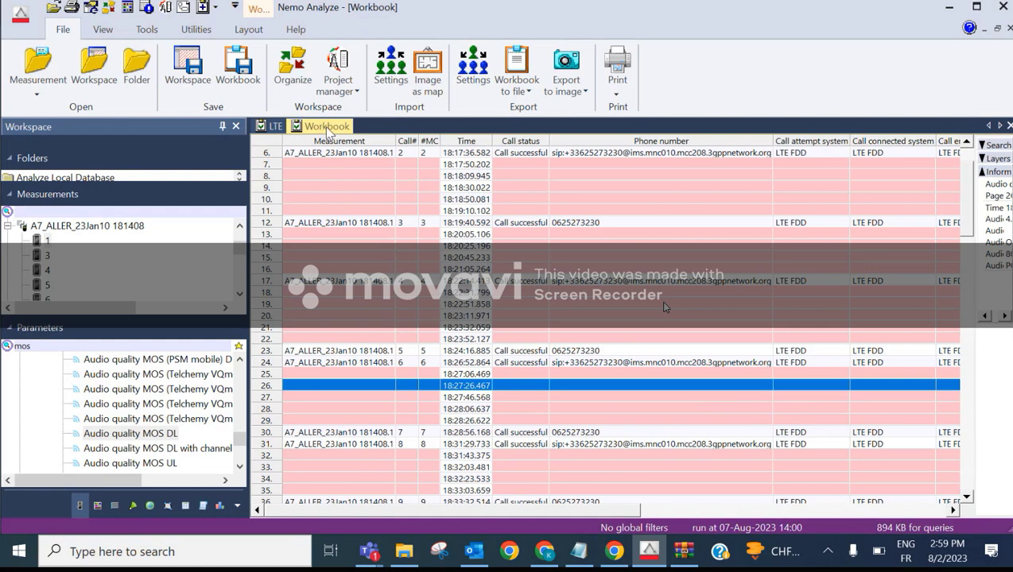
Set the workbook title to 'call statistics & mos scores' in Workbook Properties
{"action": "right_click", "coordinate": [429, 189]}
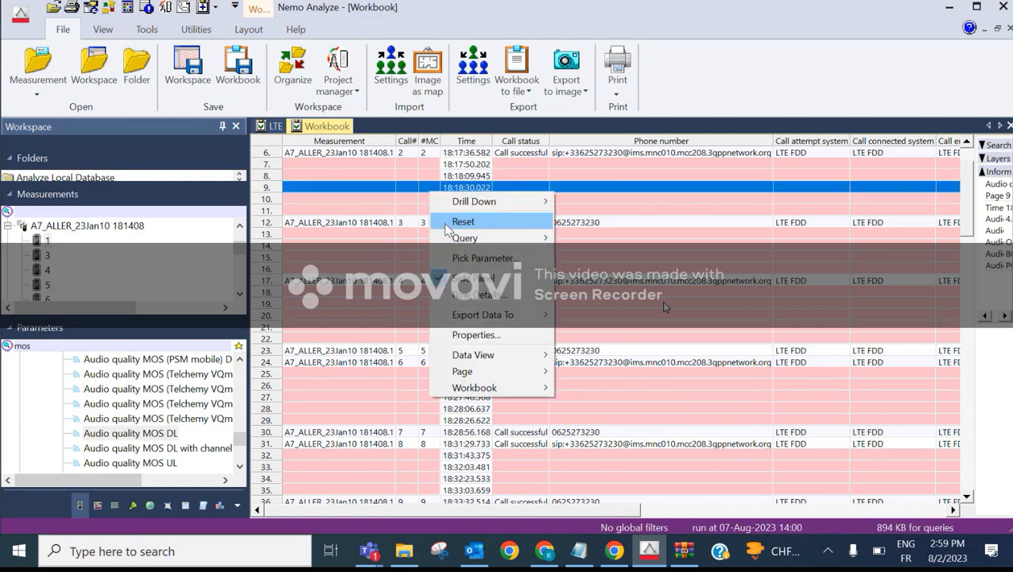
{"action": "mouse_move", "coordinate": [477, 388]}
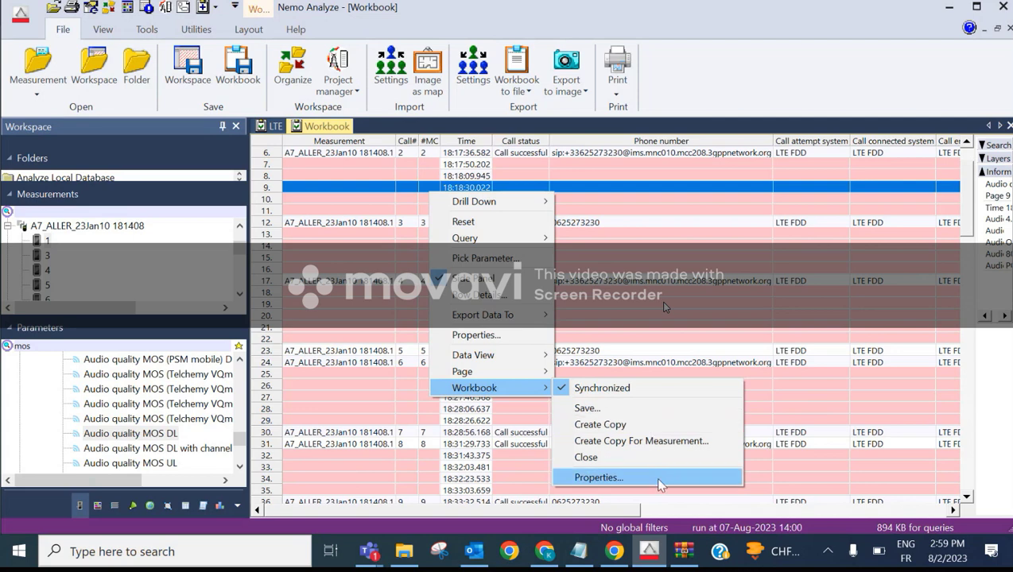
{"action": "left_click", "coordinate": [598, 476]}
{"action": "type", "text": "call statis"}
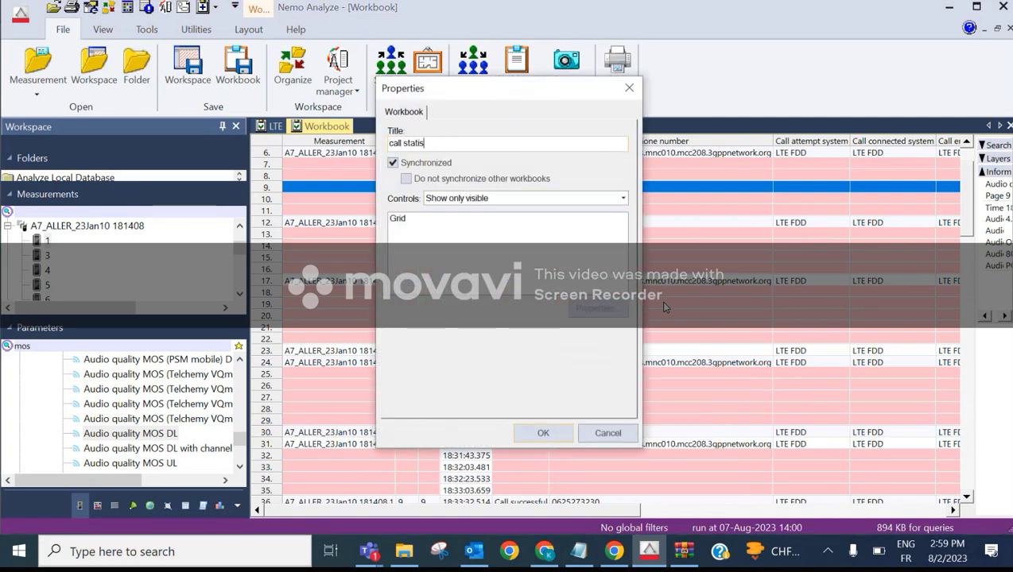
{"action": "type", "text": "tics & mos scores"}
{"action": "key", "text": "Return"}
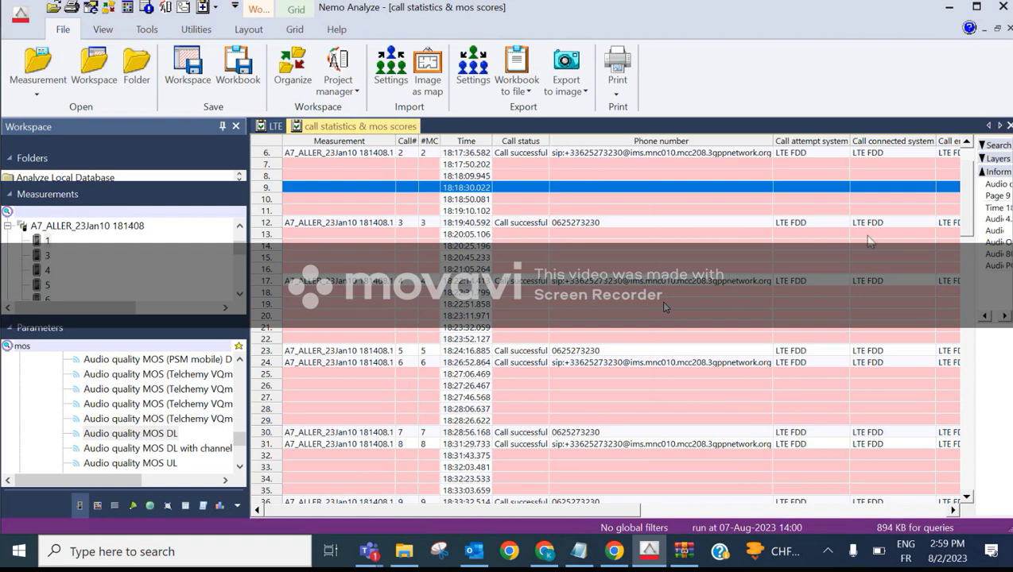
{"action": "left_click", "coordinate": [113, 29]}
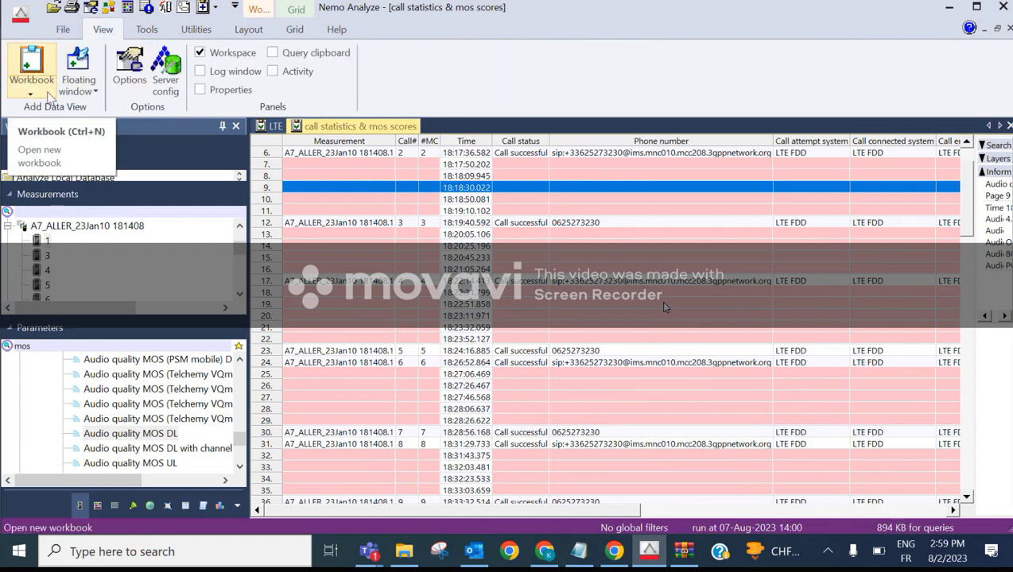
Create a new empty Workbook from the View tab, then return to the LTE RSRQ map
{"action": "left_click", "coordinate": [41, 63]}
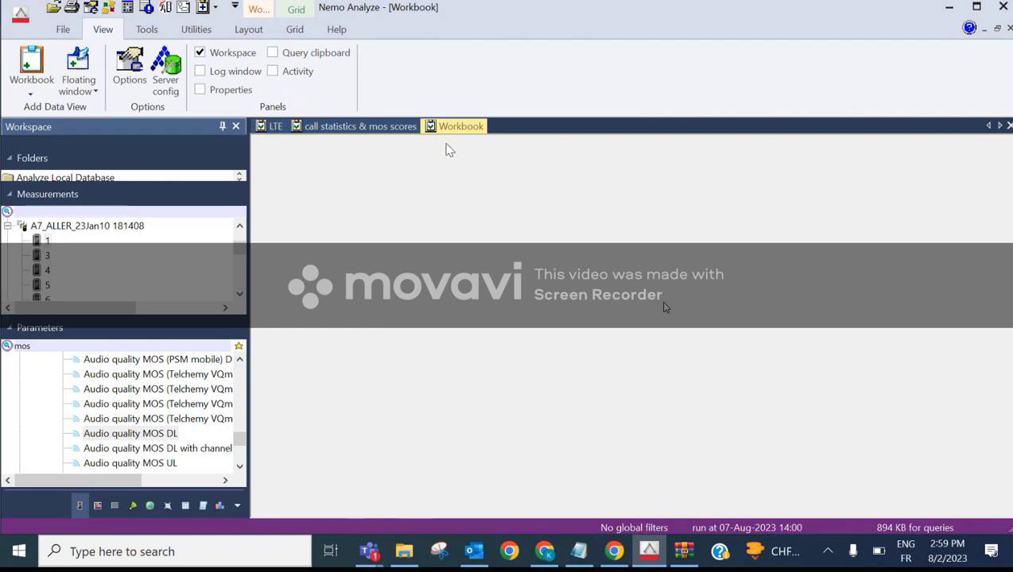
{"action": "left_click", "coordinate": [271, 126]}
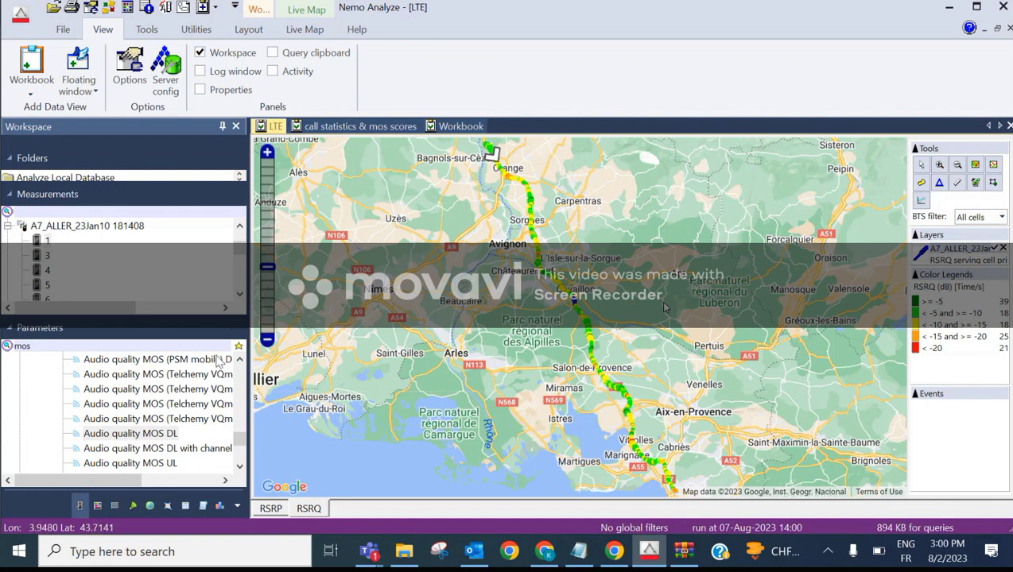
Replace the parameter search text with 'call dro' to list call-dropped events
{"action": "left_click_drag", "start_coordinate": [240, 439], "coordinate": [240, 367]}
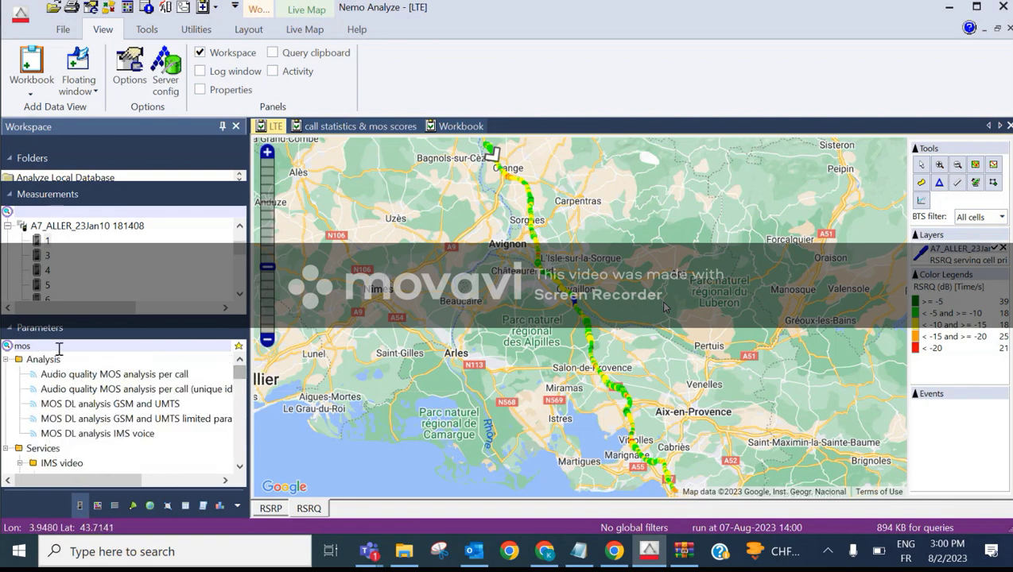
{"action": "left_click_drag", "start_coordinate": [51, 348], "coordinate": [7, 348]}
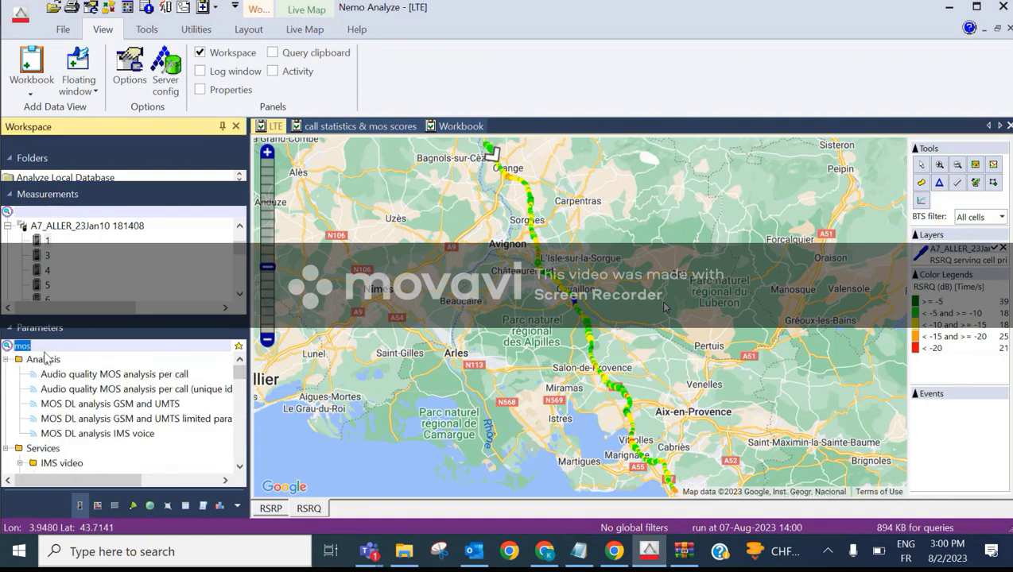
{"action": "type", "text": "call dropped"}
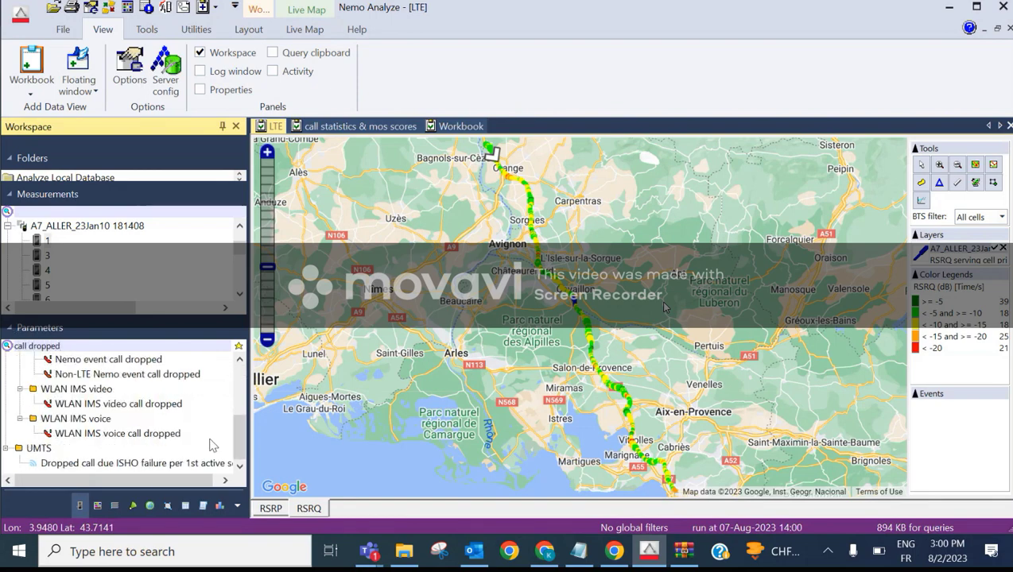
{"action": "left_click_drag", "start_coordinate": [238, 446], "coordinate": [239, 415]}
Plot Call dropped on the LTE map with Direction MOC and MTC, declining the empty result
{"action": "left_click", "coordinate": [83, 404]}
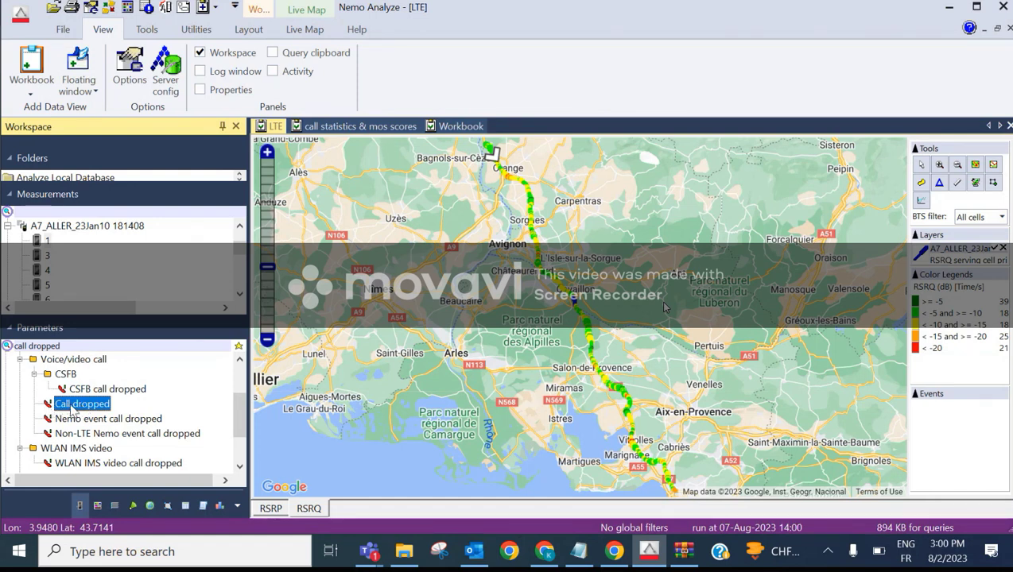
{"action": "left_click_drag", "start_coordinate": [69, 407], "coordinate": [551, 343]}
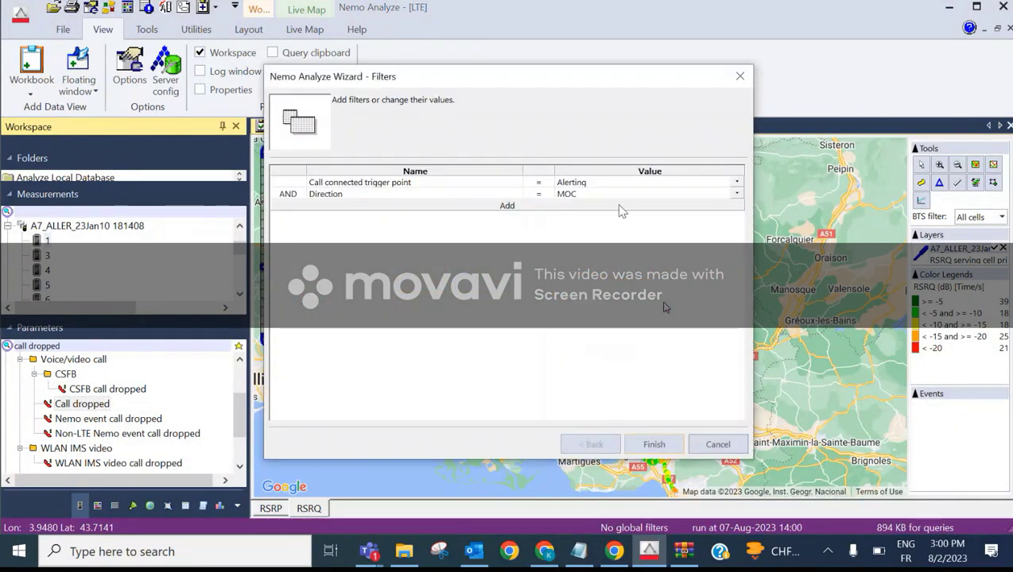
{"action": "left_click", "coordinate": [737, 194]}
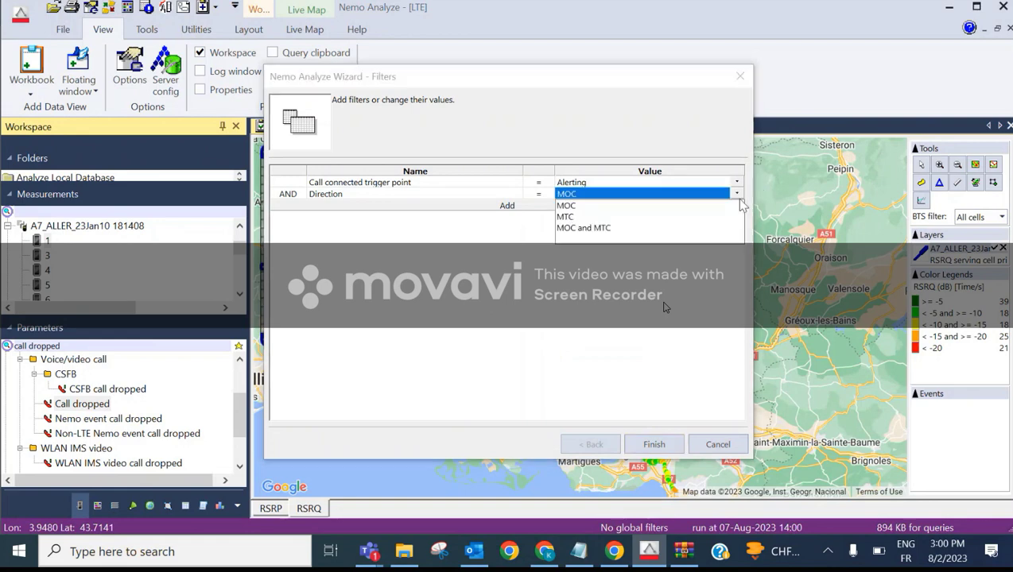
{"action": "left_click", "coordinate": [592, 229]}
{"action": "left_click", "coordinate": [655, 446]}
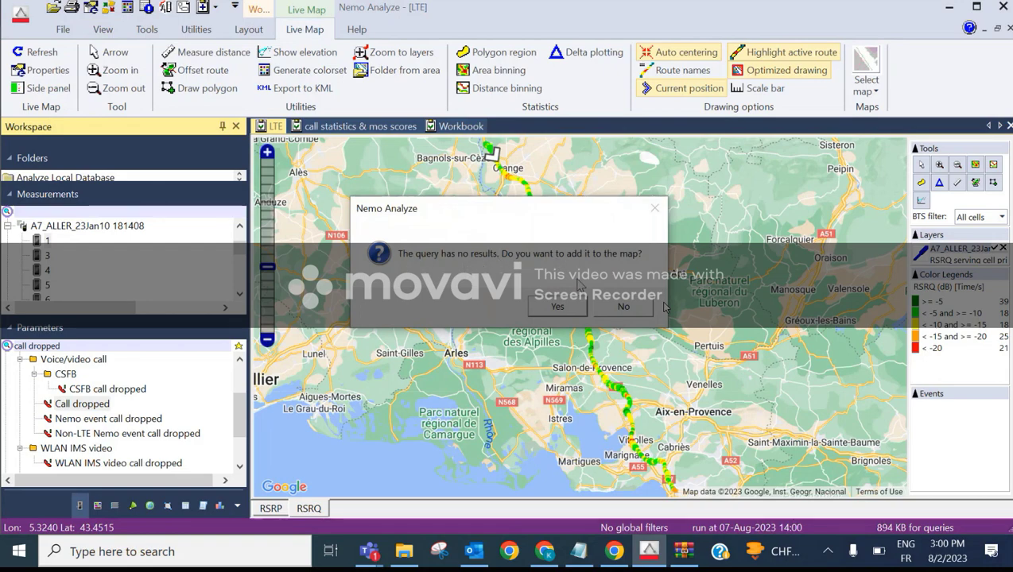
{"action": "left_click", "coordinate": [624, 309]}
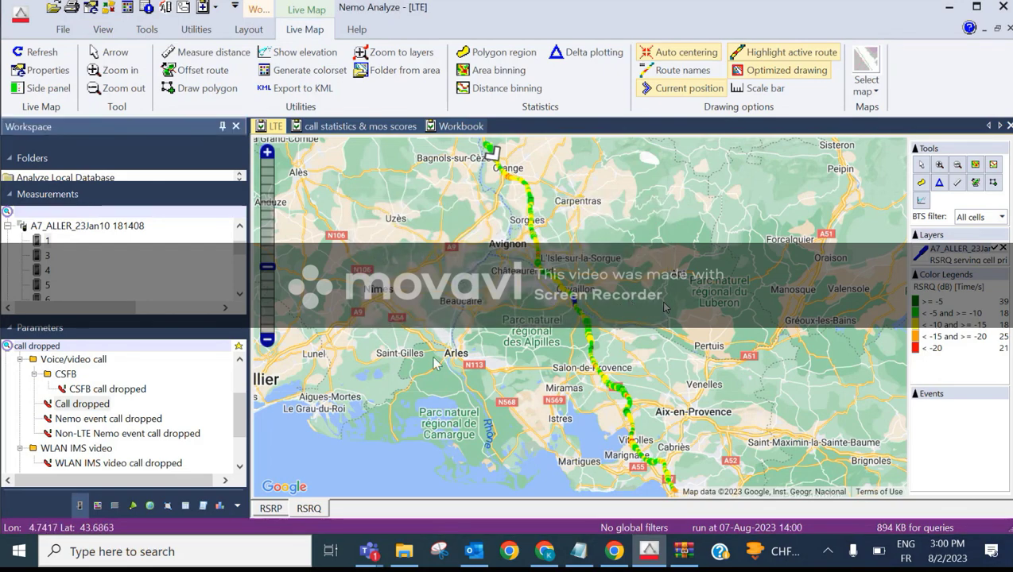
Change the parameter search to 'call co' to find Call connected
{"action": "double_click", "coordinate": [51, 343]}
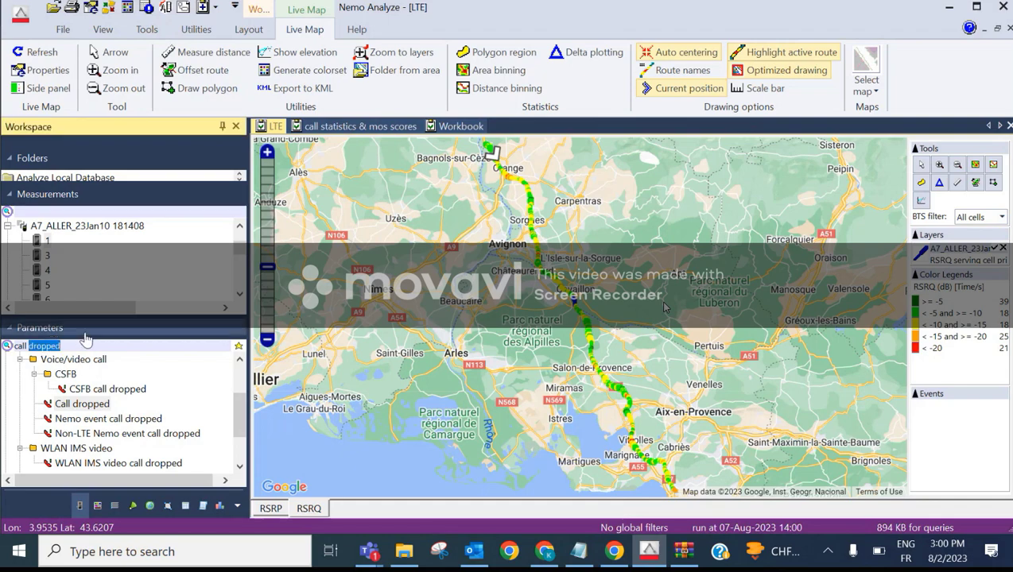
{"action": "key", "text": "BackSpace"}
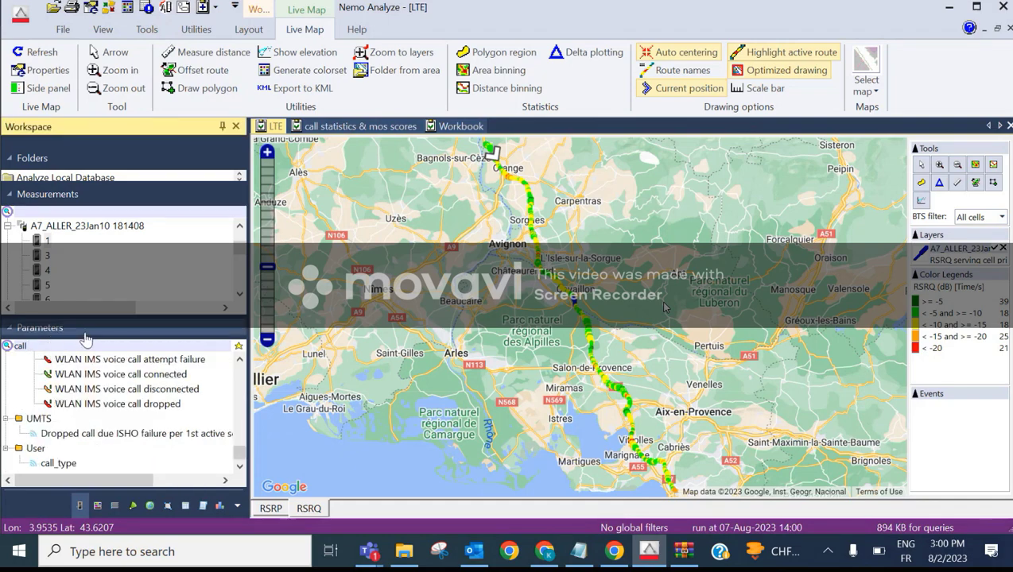
{"action": "type", "text": "conne"}
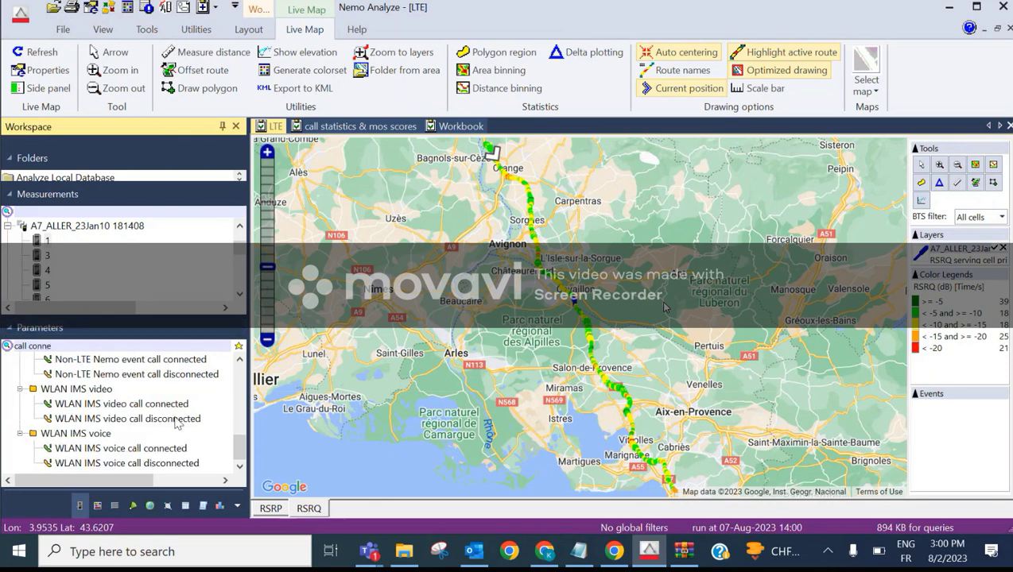
{"action": "scroll", "coordinate": [178, 424], "scroll_direction": "up", "scroll_amount": 3}
Plot Call connected events on the LTE map with Direction set to MOC and MTC
{"action": "left_click_drag", "start_coordinate": [85, 433], "coordinate": [522, 359]}
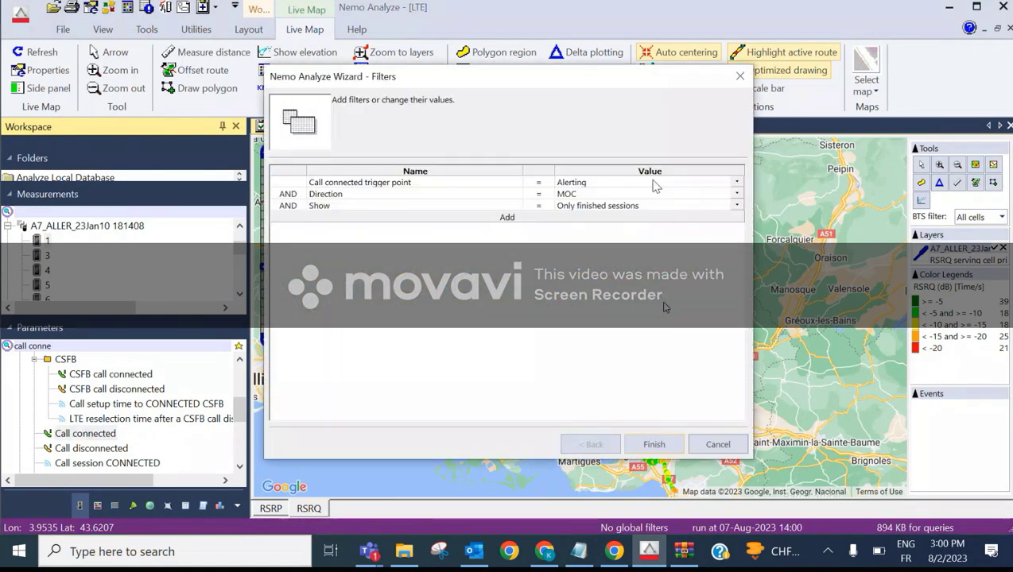
{"action": "left_click", "coordinate": [736, 194]}
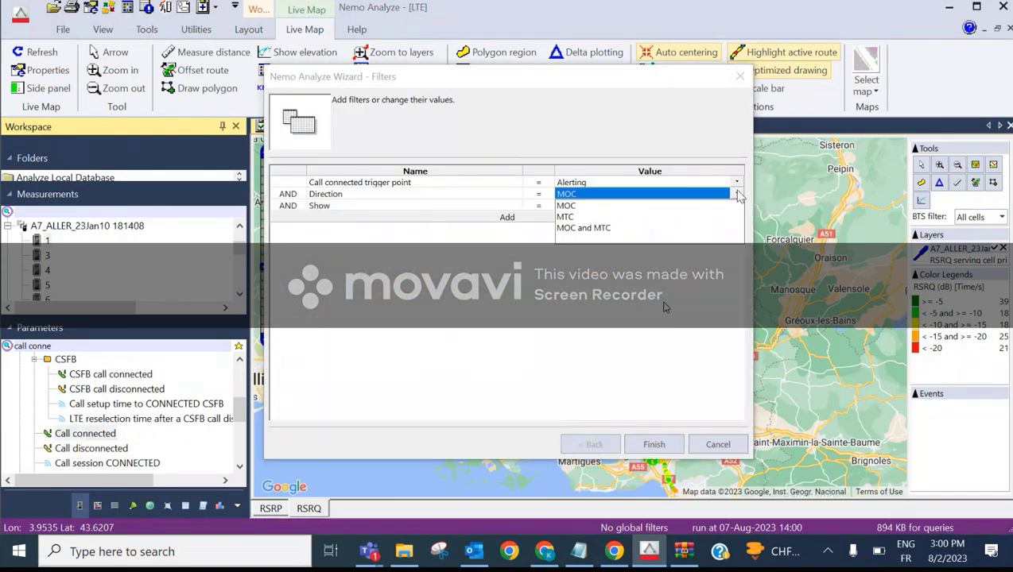
{"action": "left_click", "coordinate": [609, 228]}
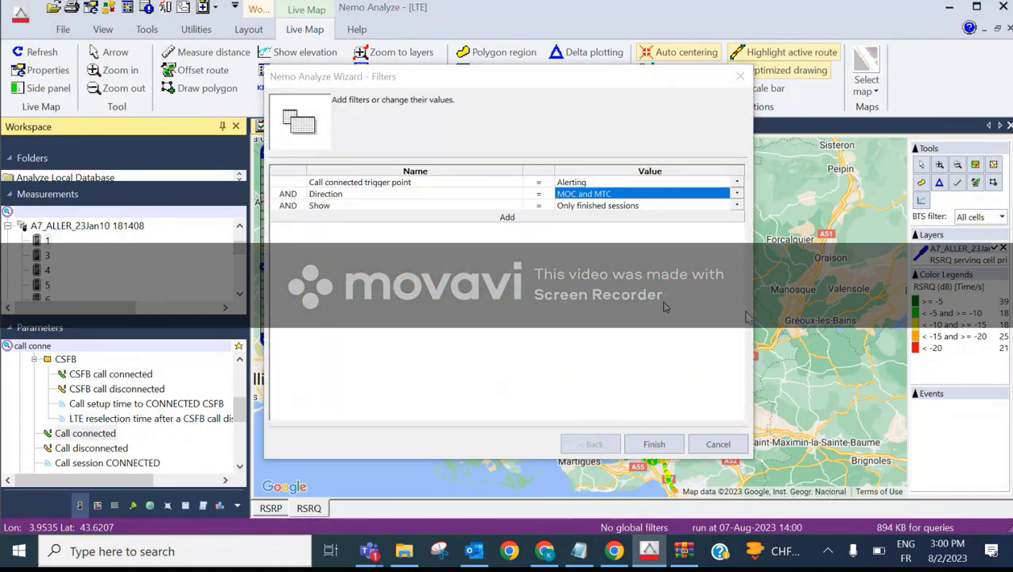
{"action": "left_click", "coordinate": [667, 451]}
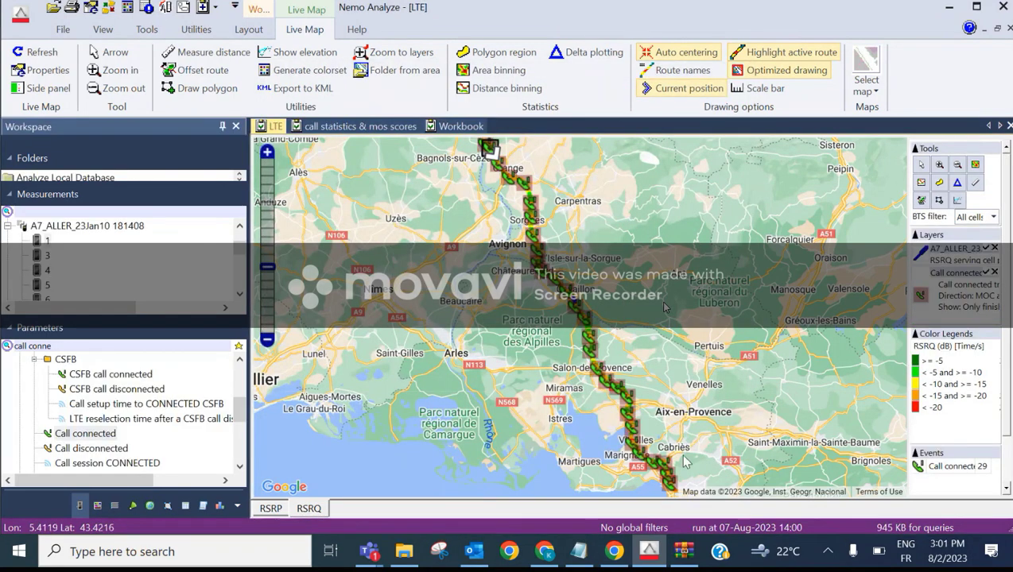
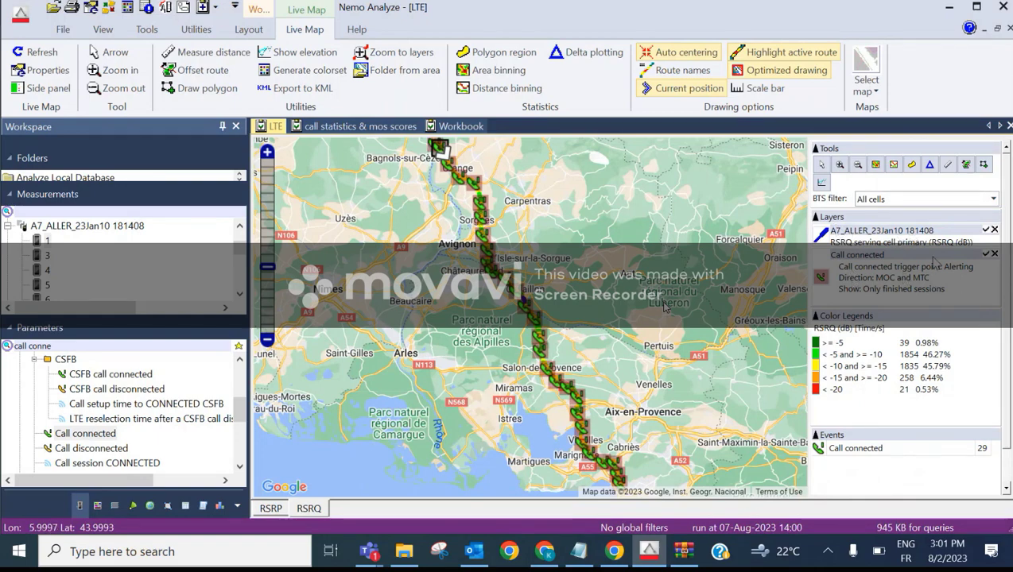
Toggle the A7_ALLER route and Call connected layers off and on, then view the empty Workbook page
{"action": "left_click", "coordinate": [985, 230]}
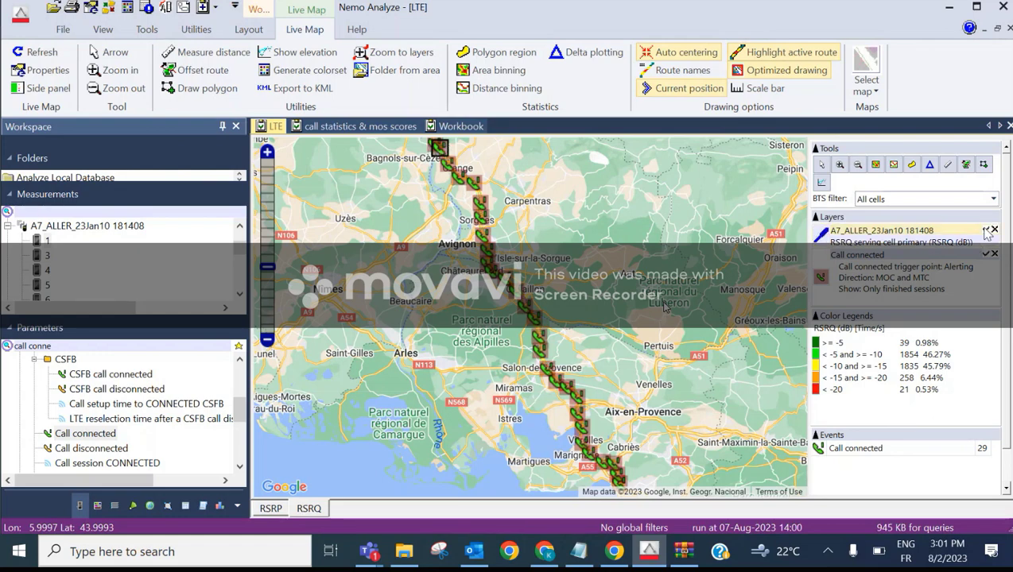
{"action": "left_click", "coordinate": [986, 254]}
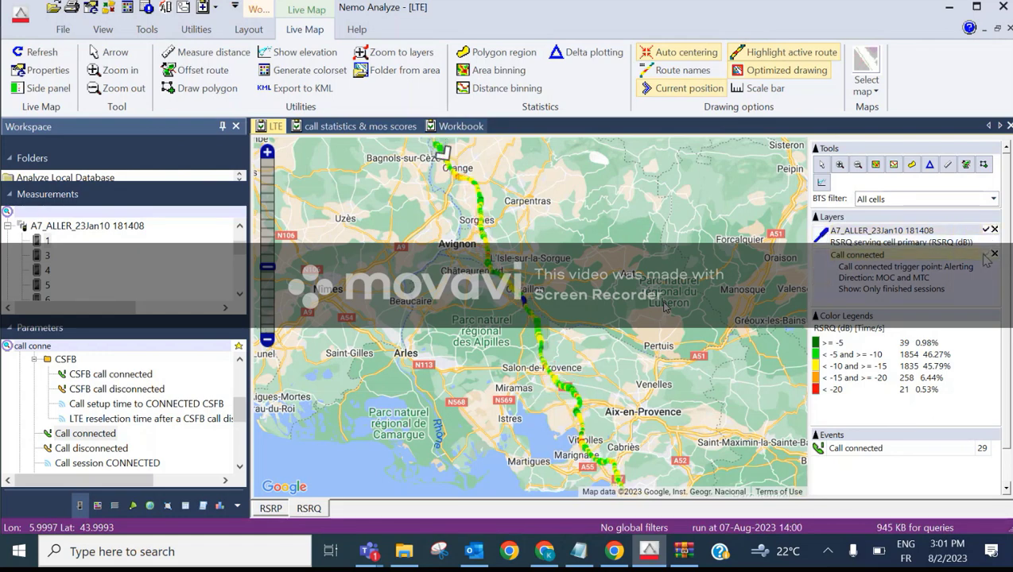
{"action": "left_click", "coordinate": [986, 255]}
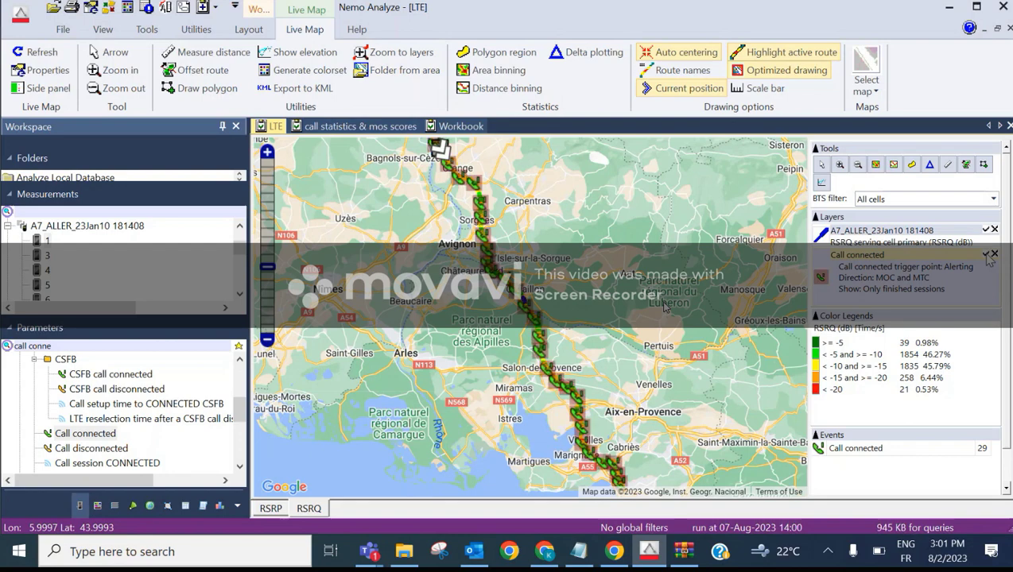
{"action": "left_click", "coordinate": [986, 255]}
{"action": "left_click", "coordinate": [986, 255]}
{"action": "left_click", "coordinate": [986, 254]}
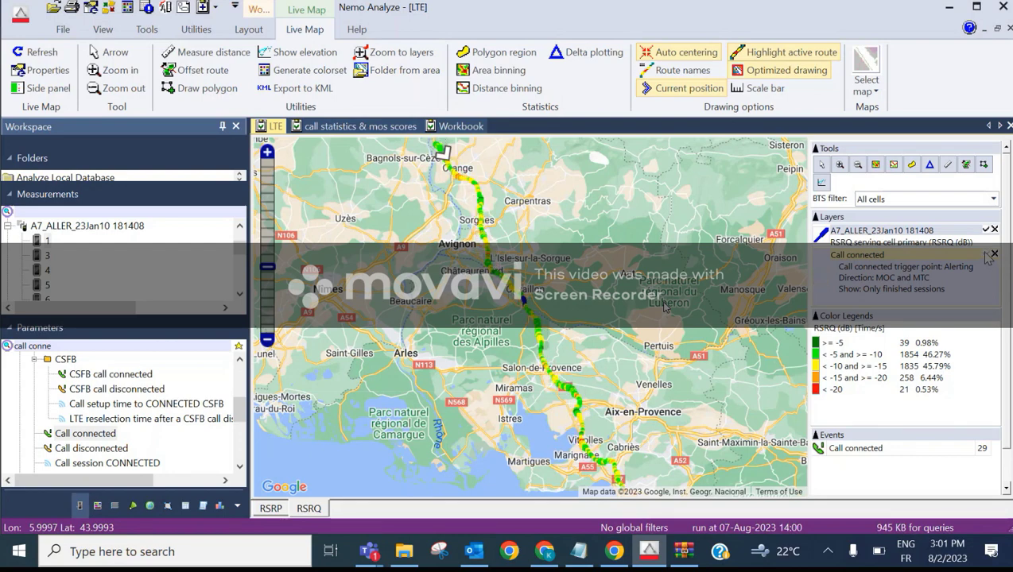
{"action": "left_click", "coordinate": [986, 254]}
{"action": "left_click", "coordinate": [986, 230]}
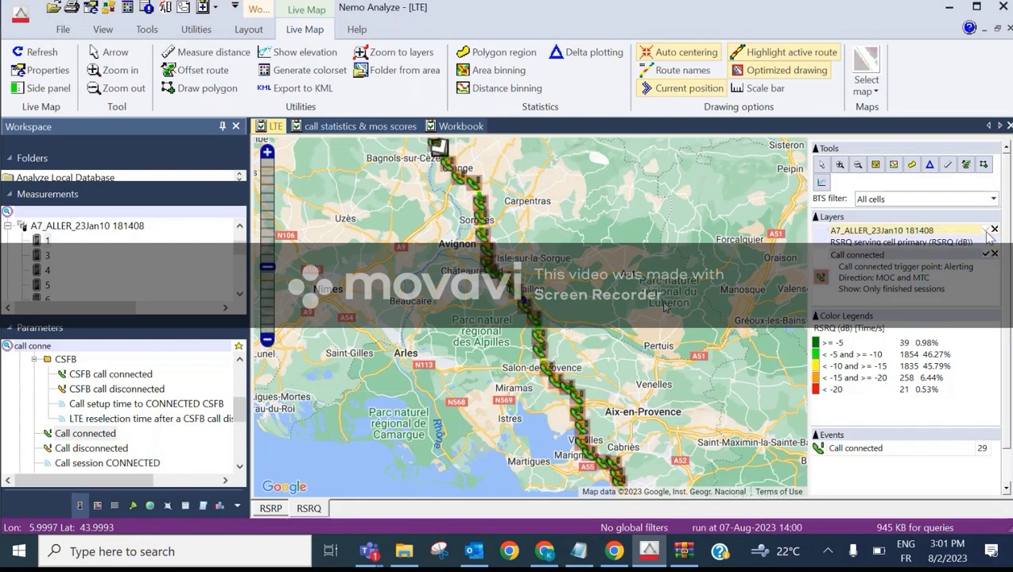
{"action": "left_click", "coordinate": [985, 231]}
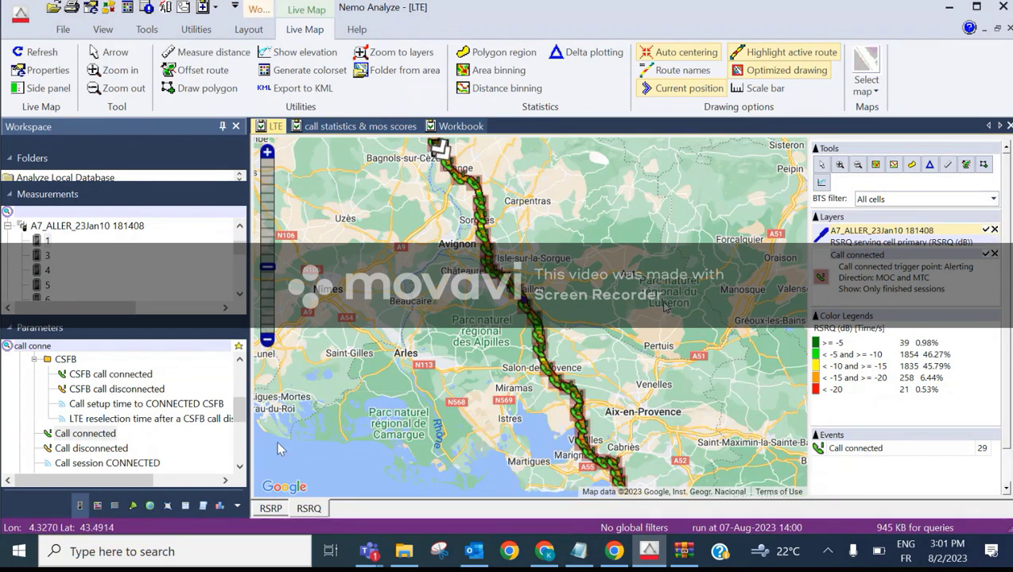
{"action": "left_click", "coordinate": [458, 127]}
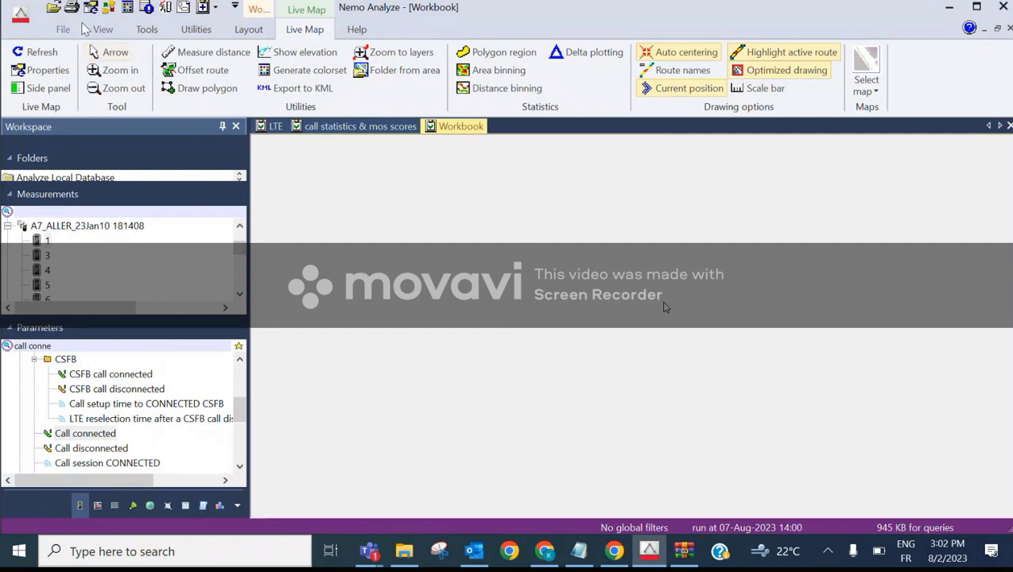
Add a new workbook page using the 2 x 2 Workbook Layout from the View ribbon
{"action": "left_click", "coordinate": [147, 29]}
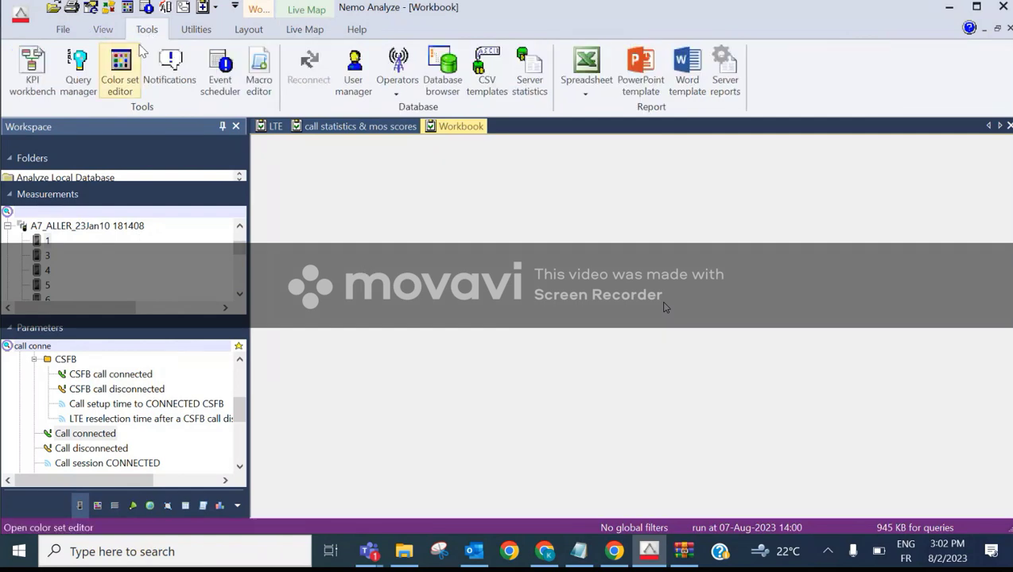
{"action": "left_click", "coordinate": [102, 30]}
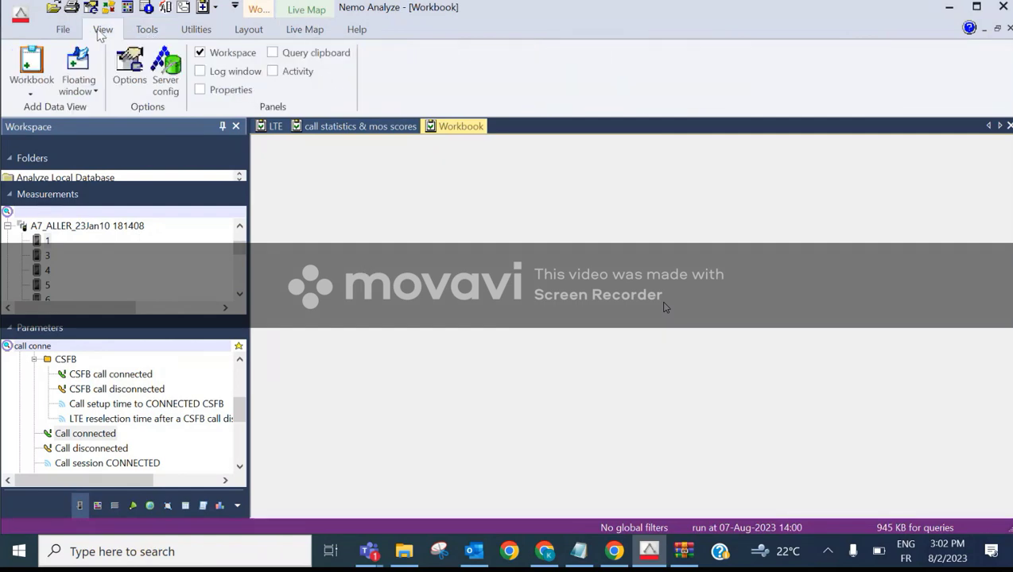
{"action": "left_click", "coordinate": [23, 94]}
{"action": "mouse_move", "coordinate": [49, 101]}
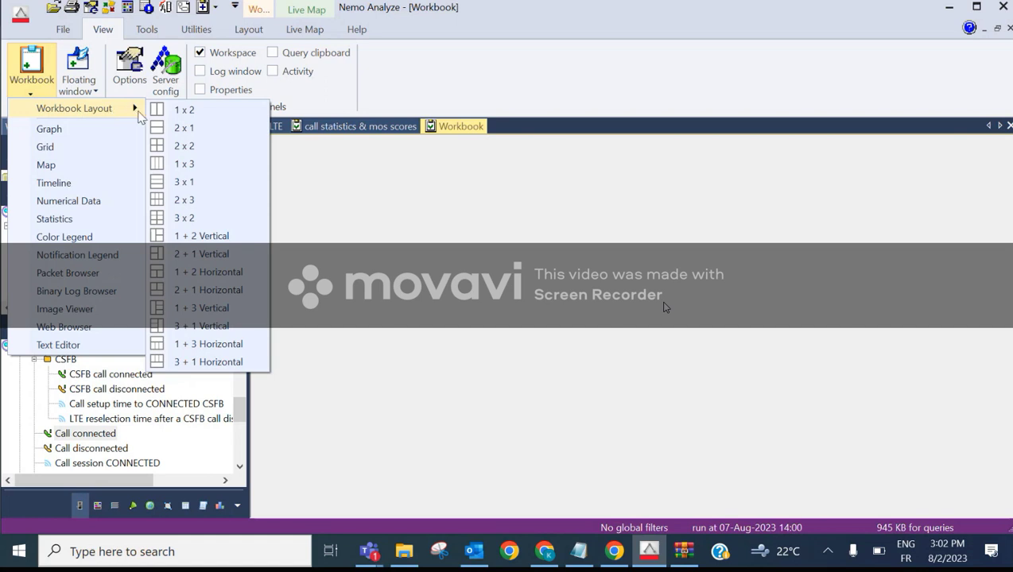
{"action": "left_click", "coordinate": [179, 149]}
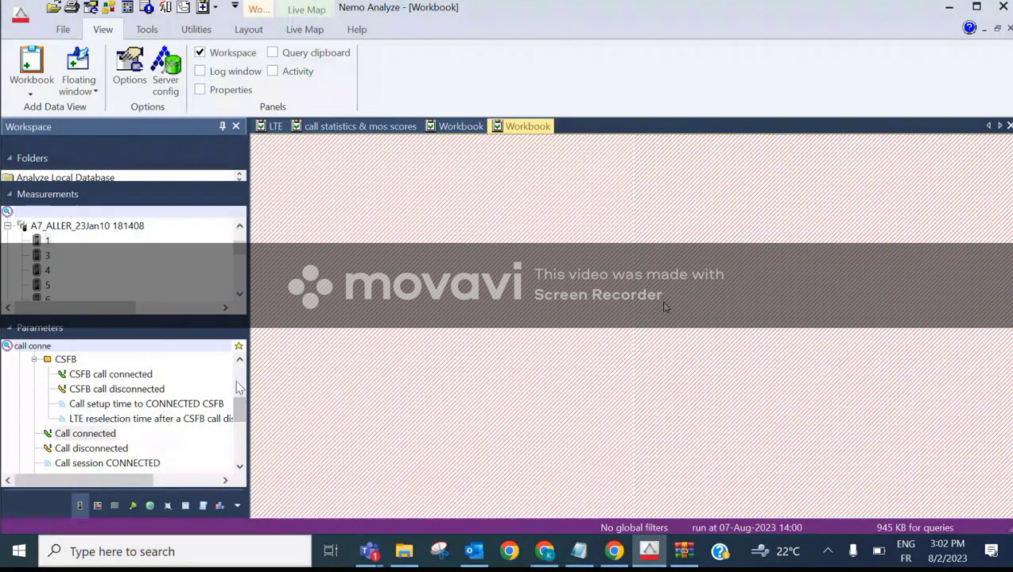
Clear the old text from the Parameters search box
{"action": "mouse_move", "coordinate": [241, 402]}
{"action": "left_mouse_down"}
{"action": "mouse_move", "coordinate": [241, 383]}
{"action": "mouse_move", "coordinate": [241, 414]}
{"action": "mouse_move", "coordinate": [240, 395]}
{"action": "left_mouse_up"}
{"action": "left_click", "coordinate": [7, 347]}
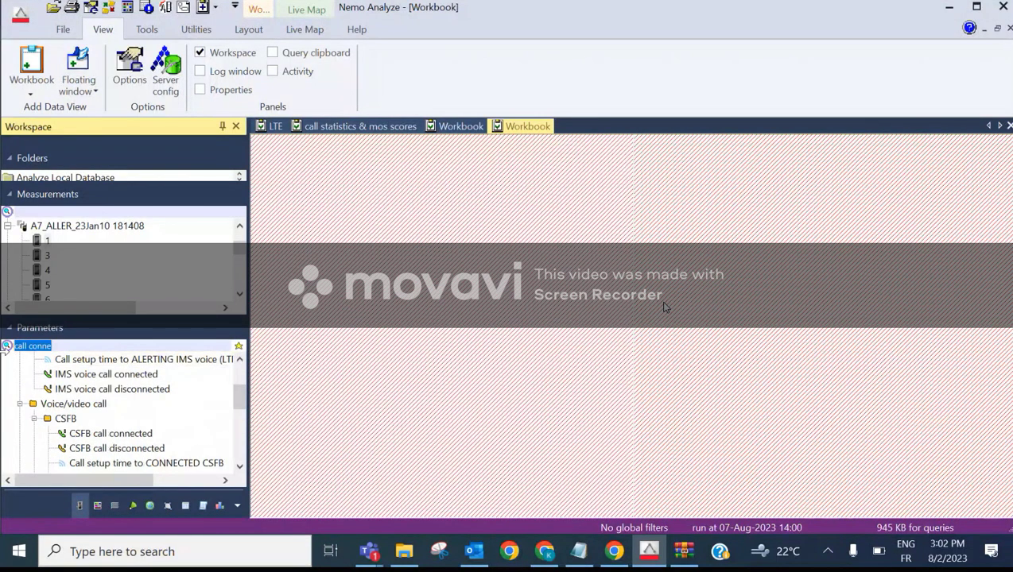
{"action": "key", "text": "BackSpace"}
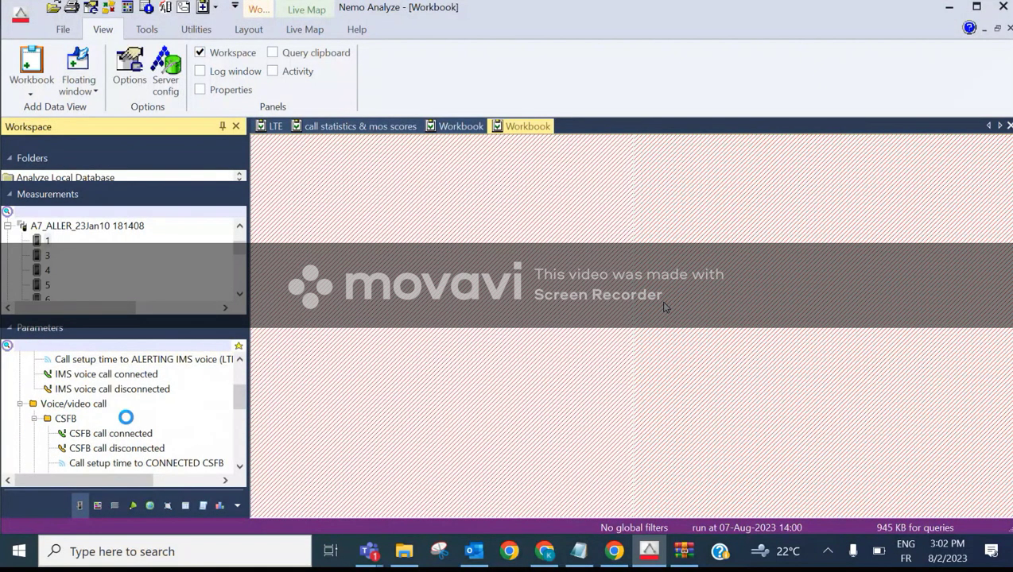
Expand the LTE parameters down to the Handover items and show the call statistics & mos scores page
{"action": "left_click_drag", "start_coordinate": [237, 387], "coordinate": [239, 434]}
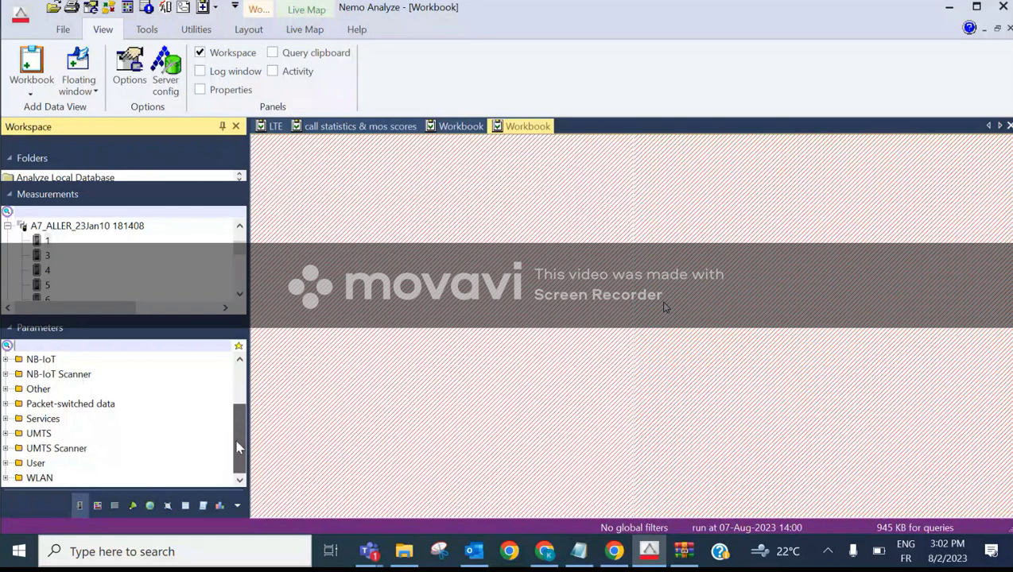
{"action": "left_click_drag", "start_coordinate": [237, 448], "coordinate": [239, 397]}
{"action": "double_click", "coordinate": [88, 404]}
{"action": "scroll", "coordinate": [88, 407], "scroll_direction": "down", "scroll_amount": 10}
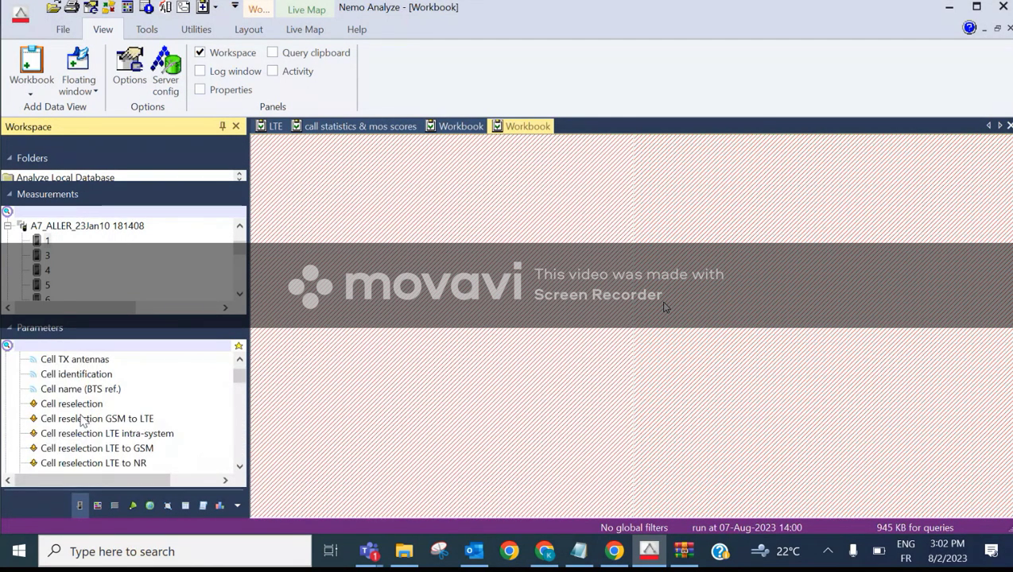
{"action": "scroll", "coordinate": [84, 421], "scroll_direction": "down", "scroll_amount": 3}
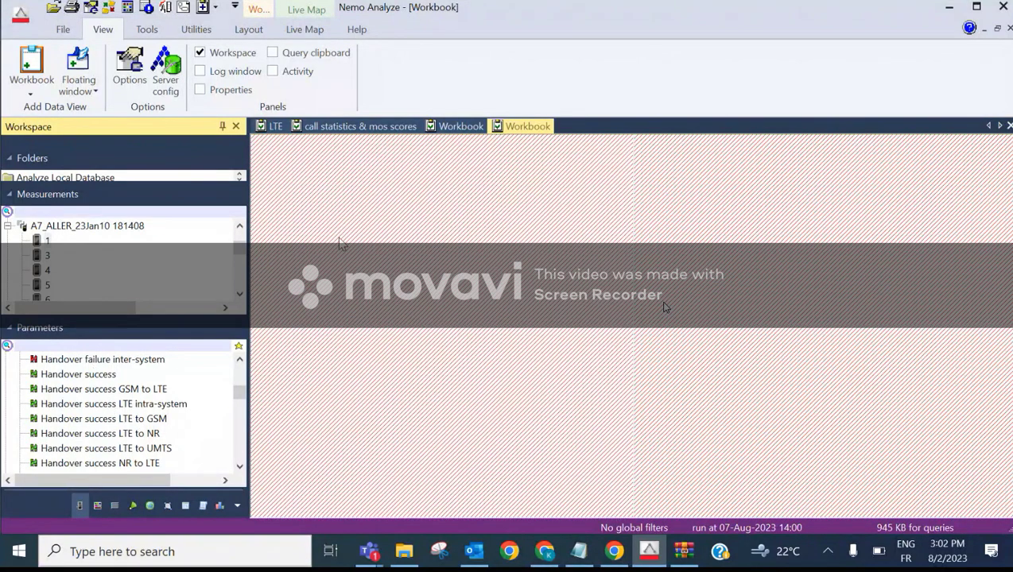
{"action": "left_click", "coordinate": [368, 129]}
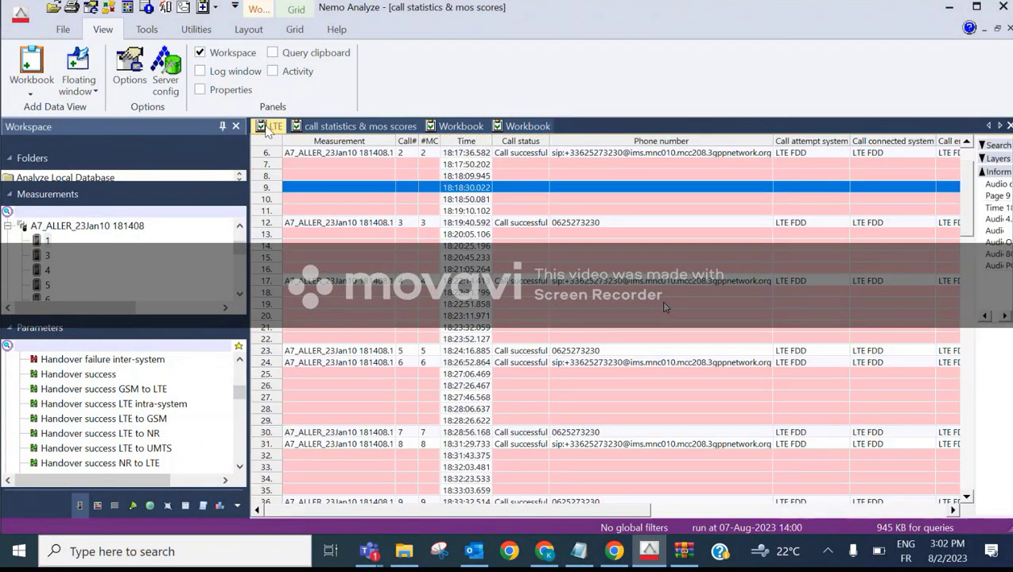
On the LTE map, hide Call connected markers and plot Handover failure events
{"action": "left_click", "coordinate": [271, 126]}
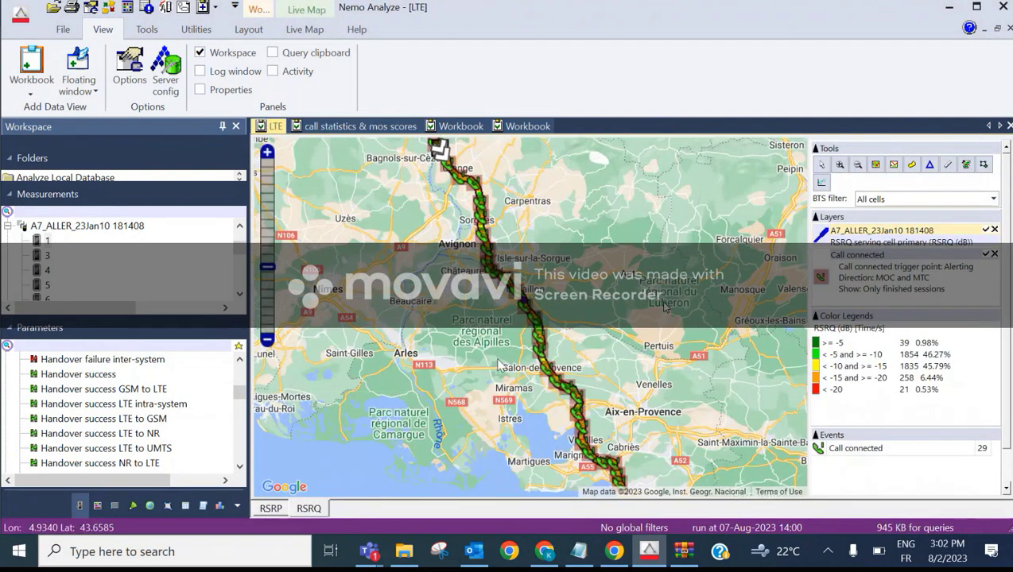
{"action": "left_click", "coordinate": [986, 254]}
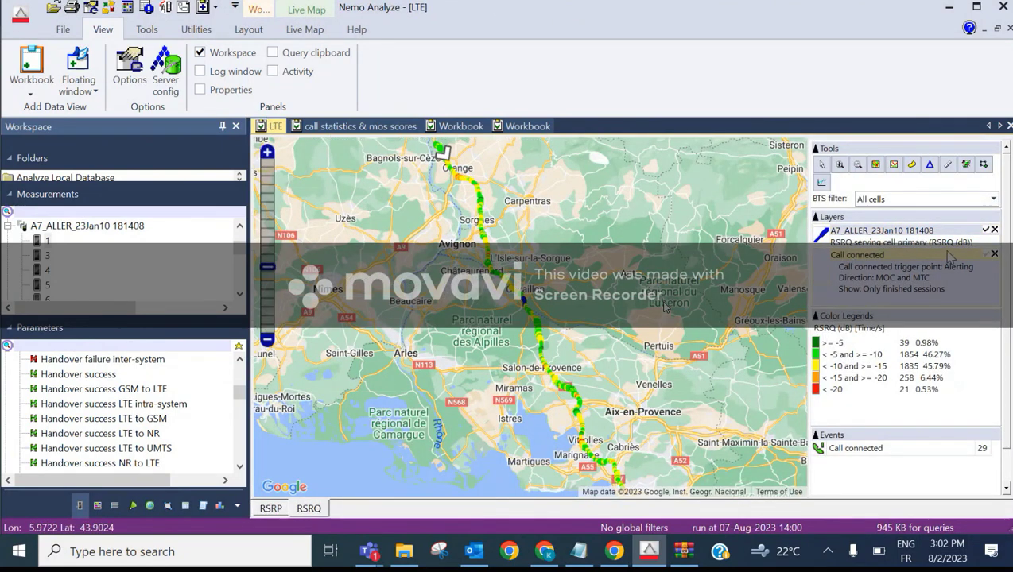
{"action": "scroll", "coordinate": [79, 395], "scroll_direction": "up", "scroll_amount": 1}
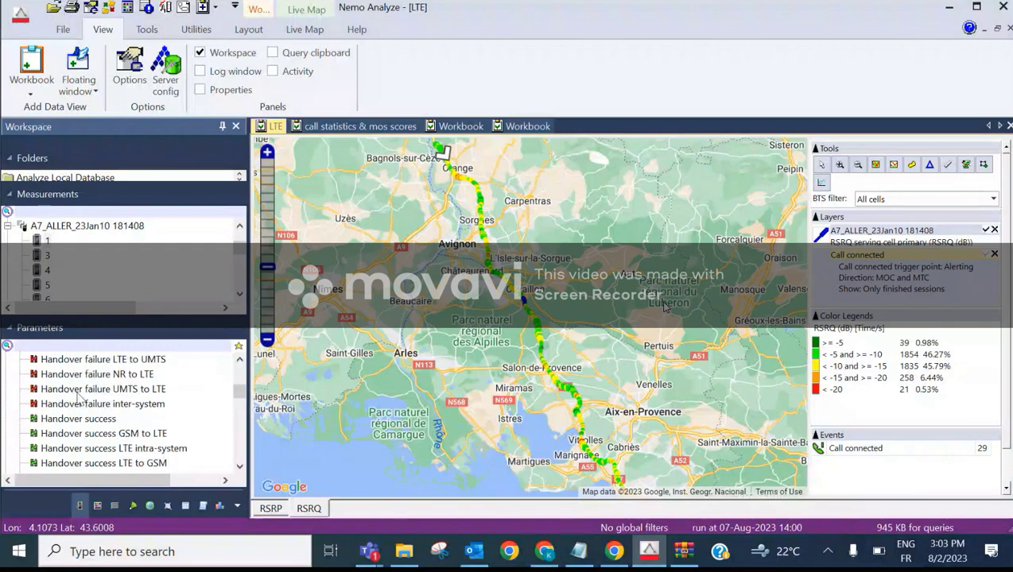
{"action": "scroll", "coordinate": [109, 413], "scroll_direction": "up", "scroll_amount": 2}
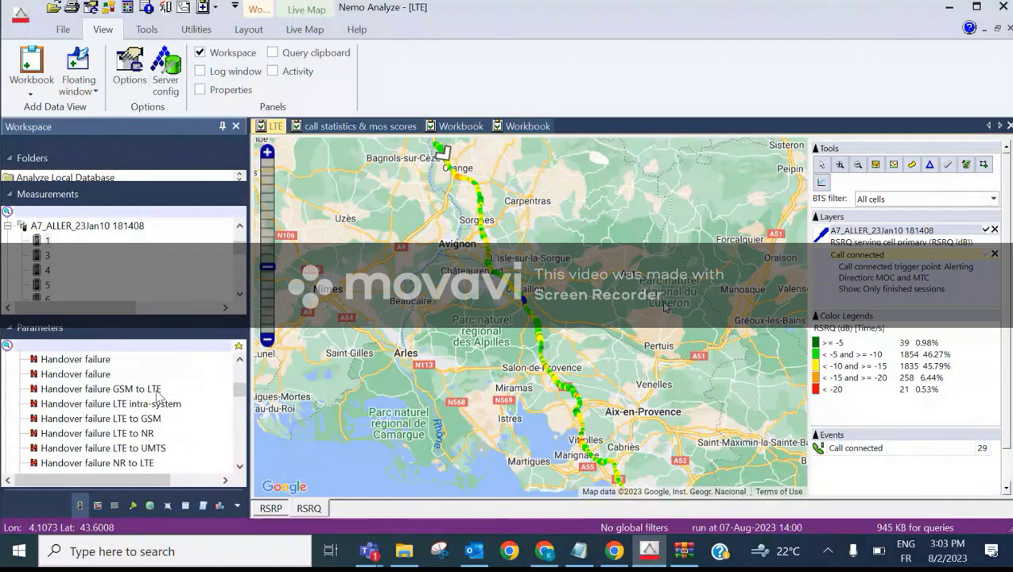
{"action": "left_click_drag", "start_coordinate": [111, 376], "coordinate": [537, 328]}
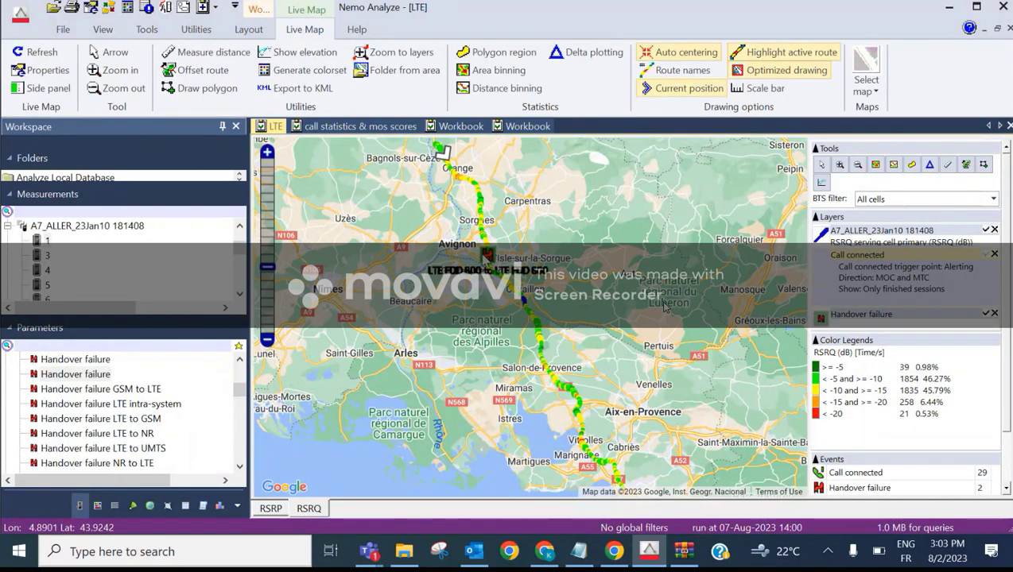
Hide the Handover failure layer and zoom the map to fit the whole route
{"action": "left_click", "coordinate": [993, 315]}
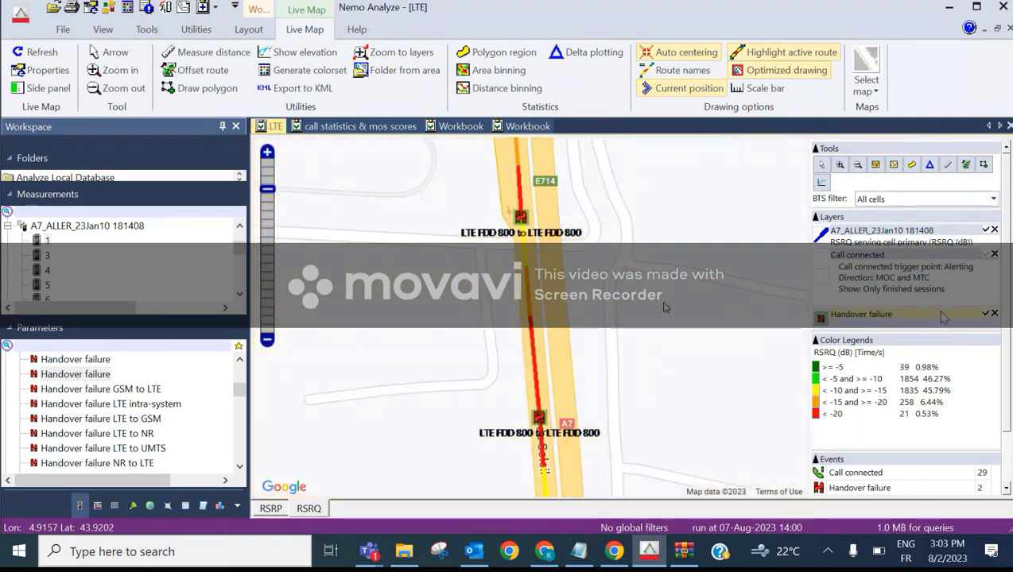
{"action": "left_click", "coordinate": [986, 314]}
{"action": "right_click", "coordinate": [417, 317]}
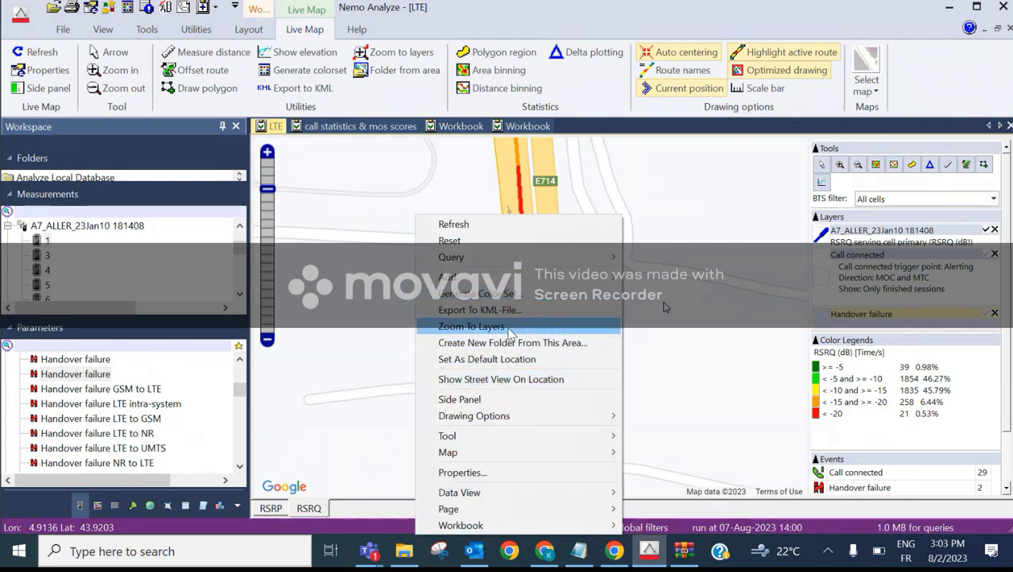
{"action": "left_click", "coordinate": [471, 326]}
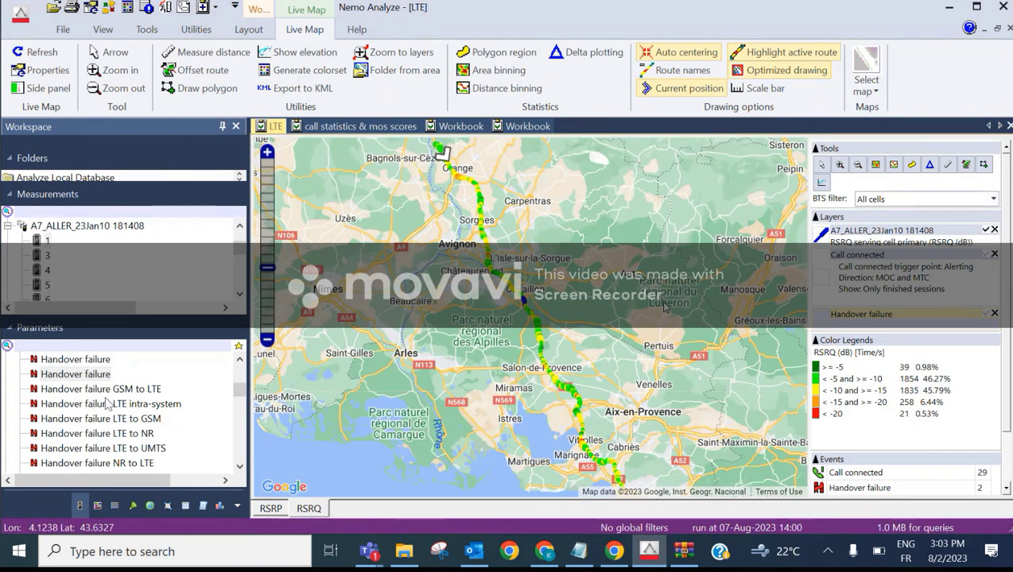
Plot Handover success events onto the LTE map
{"action": "scroll", "coordinate": [95, 413], "scroll_direction": "down", "scroll_amount": 5}
{"action": "scroll", "coordinate": [107, 404], "scroll_direction": "up", "scroll_amount": 2}
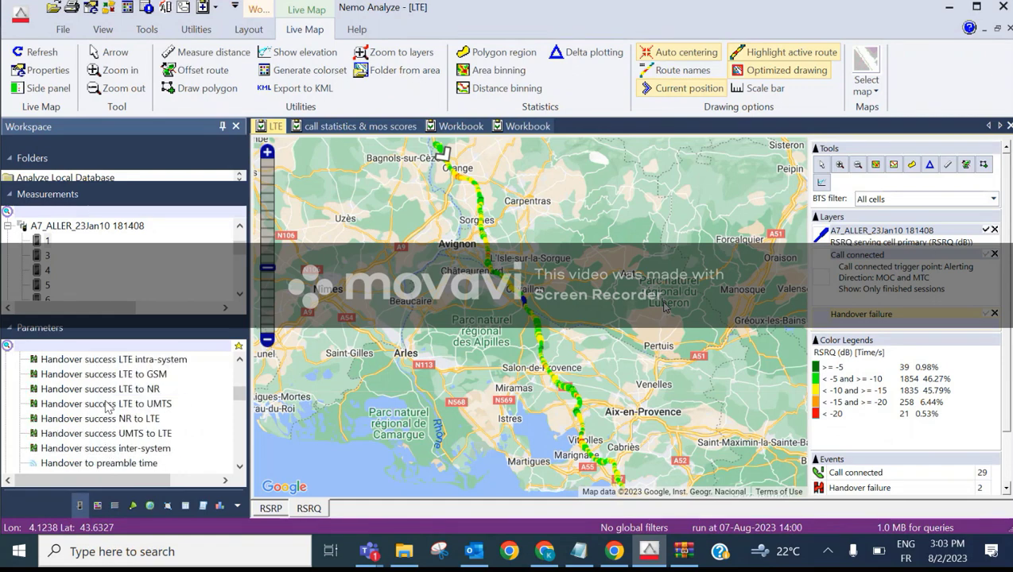
{"action": "left_click", "coordinate": [64, 376]}
{"action": "left_click_drag", "start_coordinate": [64, 380], "coordinate": [664, 306]}
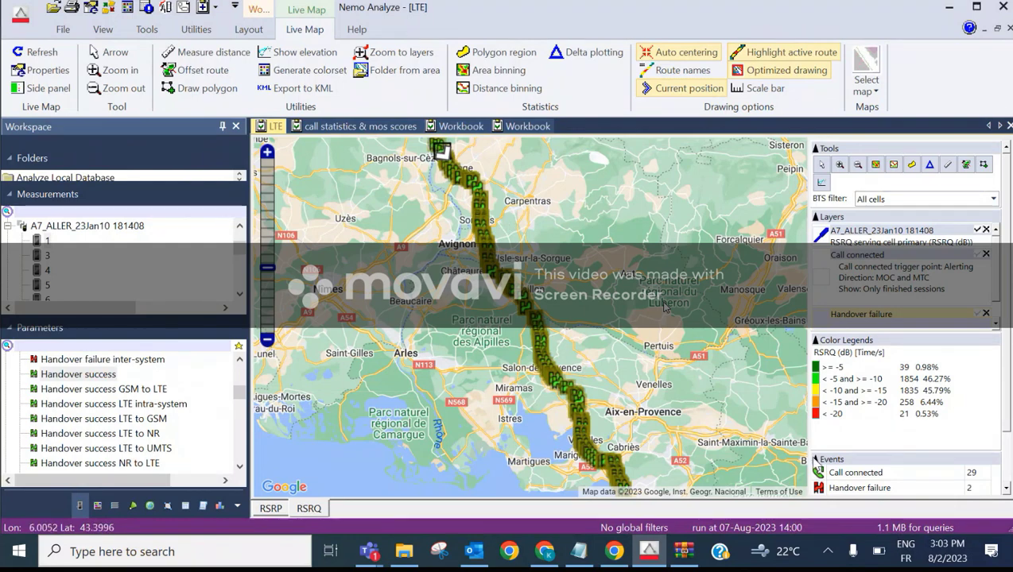
Delete the Handover success layer and tick Handover failure so its markers show on the RSRQ route
{"action": "left_click", "coordinate": [1001, 276]}
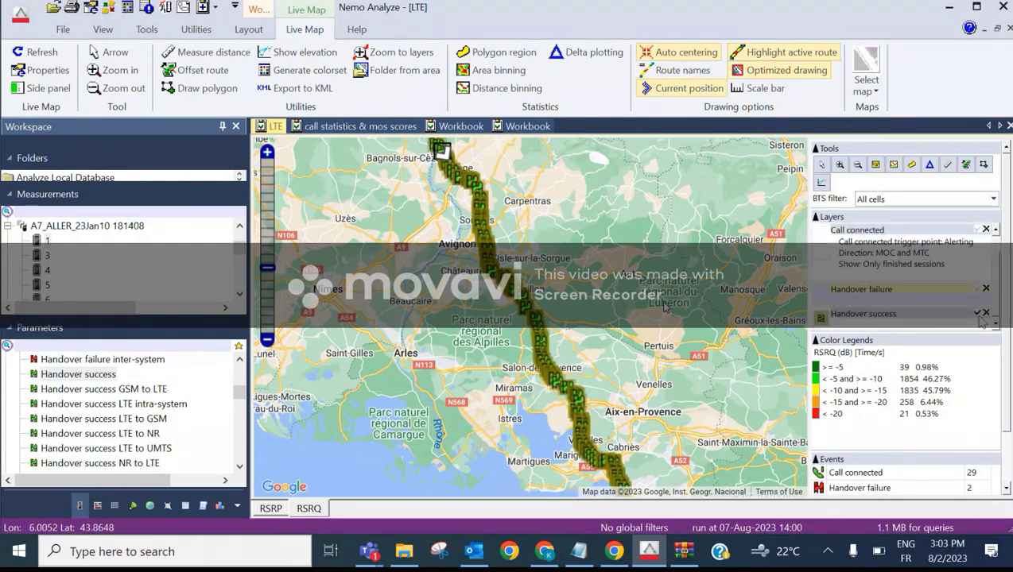
{"action": "left_click", "coordinate": [986, 314]}
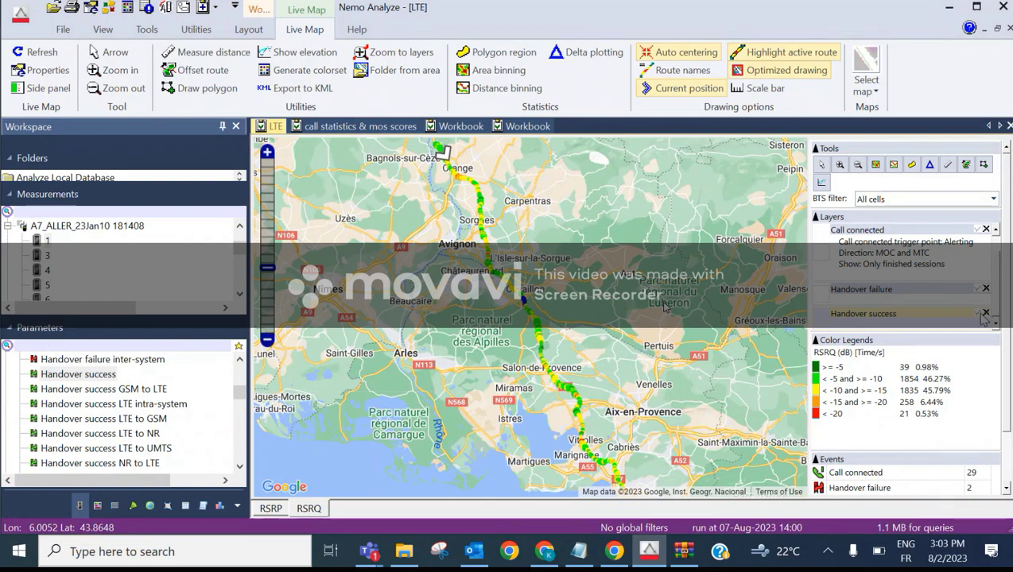
{"action": "left_click", "coordinate": [985, 315]}
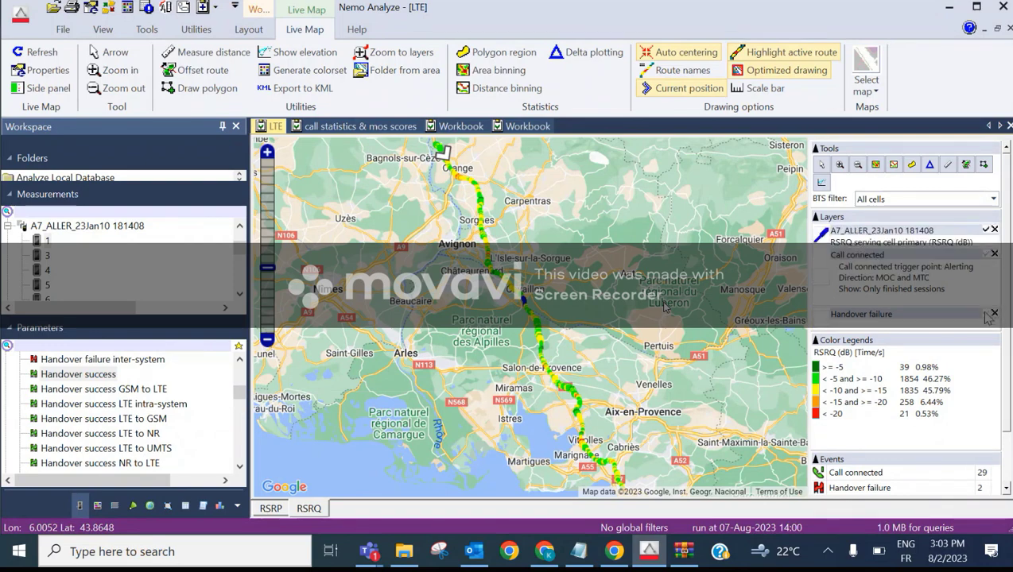
{"action": "left_click", "coordinate": [985, 315]}
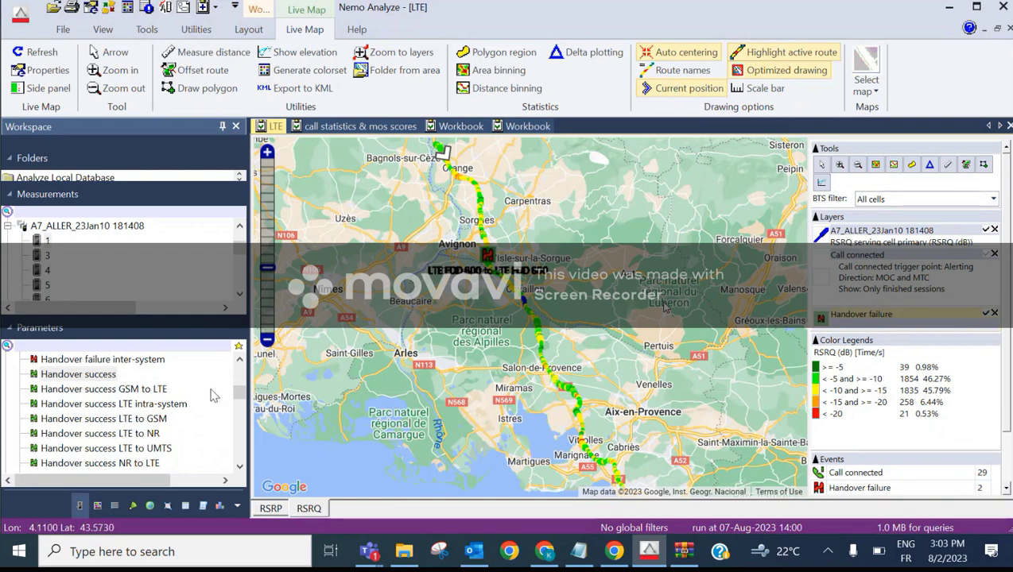
{"action": "scroll", "coordinate": [206, 401], "scroll_direction": "down", "scroll_amount": 6}
{"action": "scroll", "coordinate": [194, 410], "scroll_direction": "down", "scroll_amount": 4}
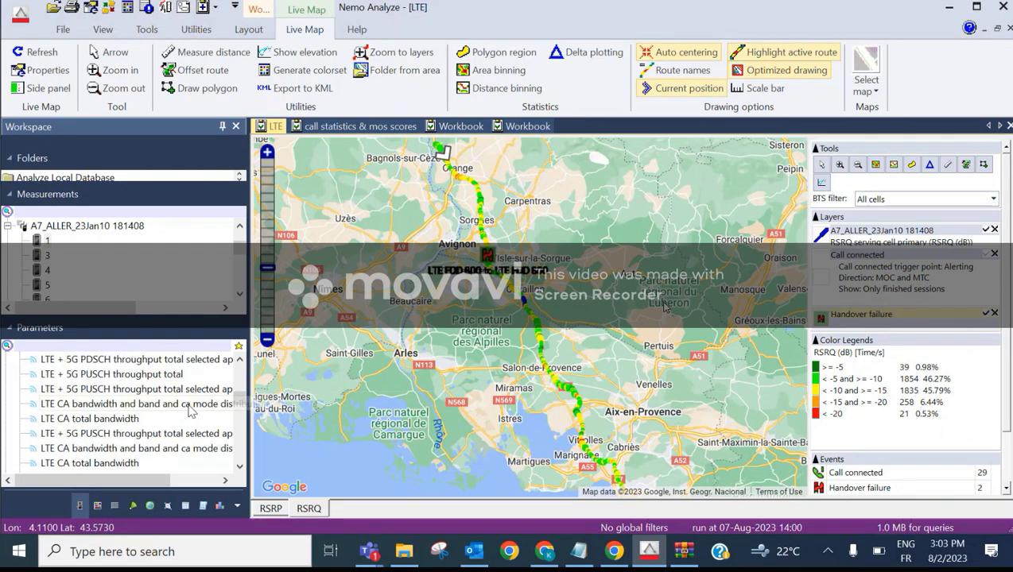
{"action": "scroll", "coordinate": [200, 411], "scroll_direction": "down", "scroll_amount": 6}
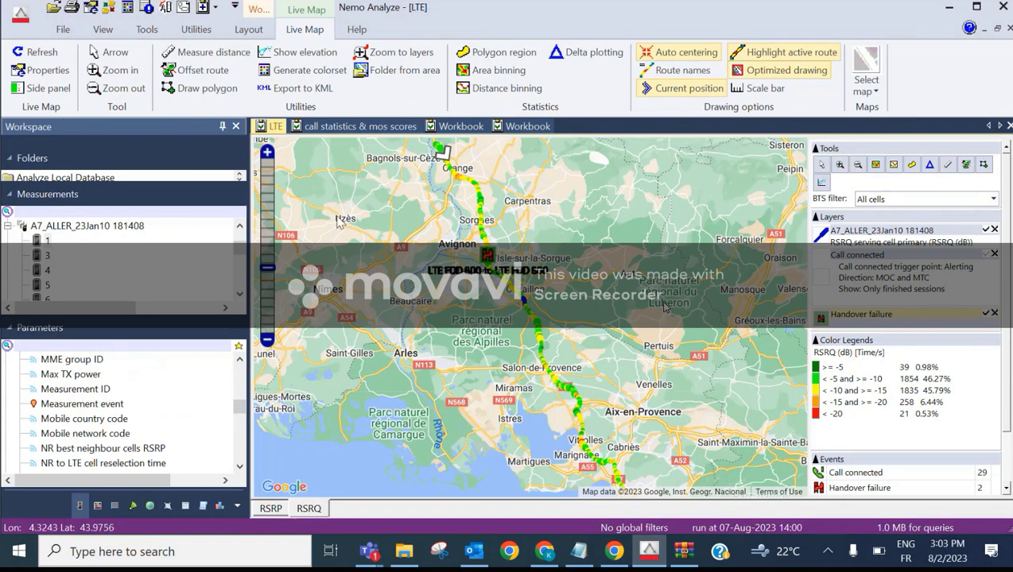
Go to the second empty Workbook page and select measurement 1 in the Workspace tree
{"action": "left_click", "coordinate": [519, 129]}
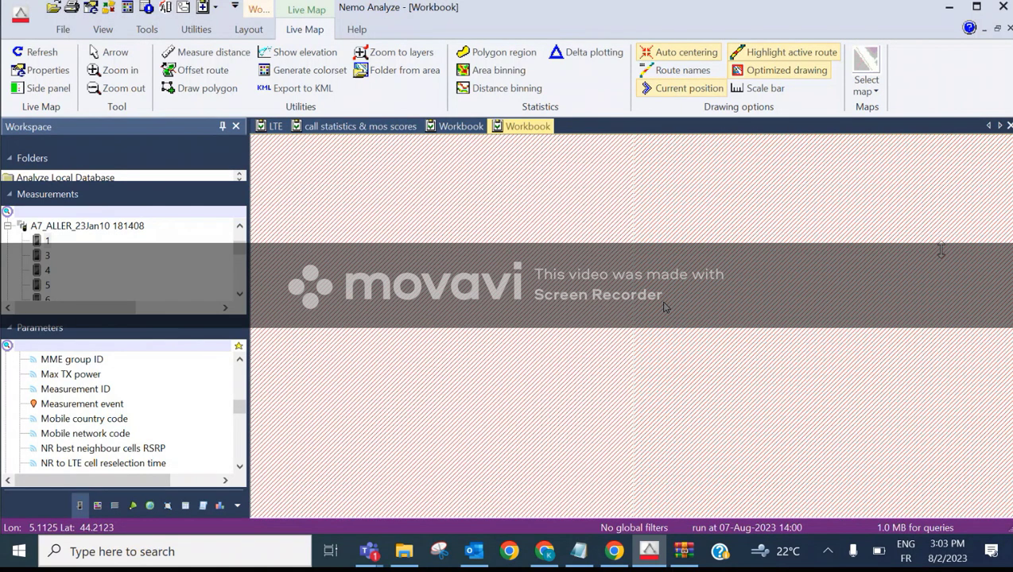
{"action": "scroll", "coordinate": [215, 408], "scroll_direction": "down", "scroll_amount": 2}
{"action": "scroll", "coordinate": [216, 407], "scroll_direction": "down", "scroll_amount": 2}
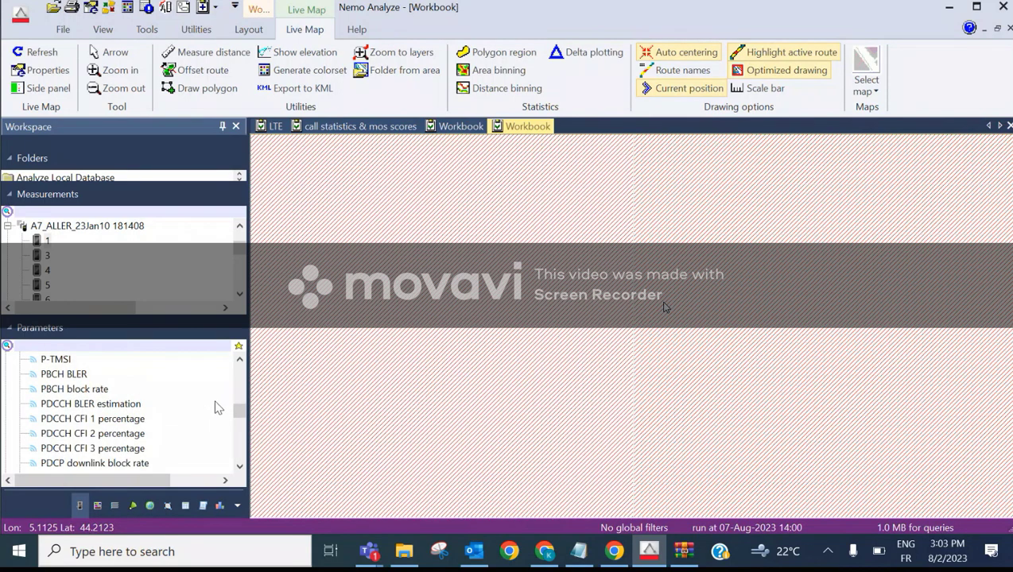
{"action": "scroll", "coordinate": [209, 411], "scroll_direction": "down", "scroll_amount": 5}
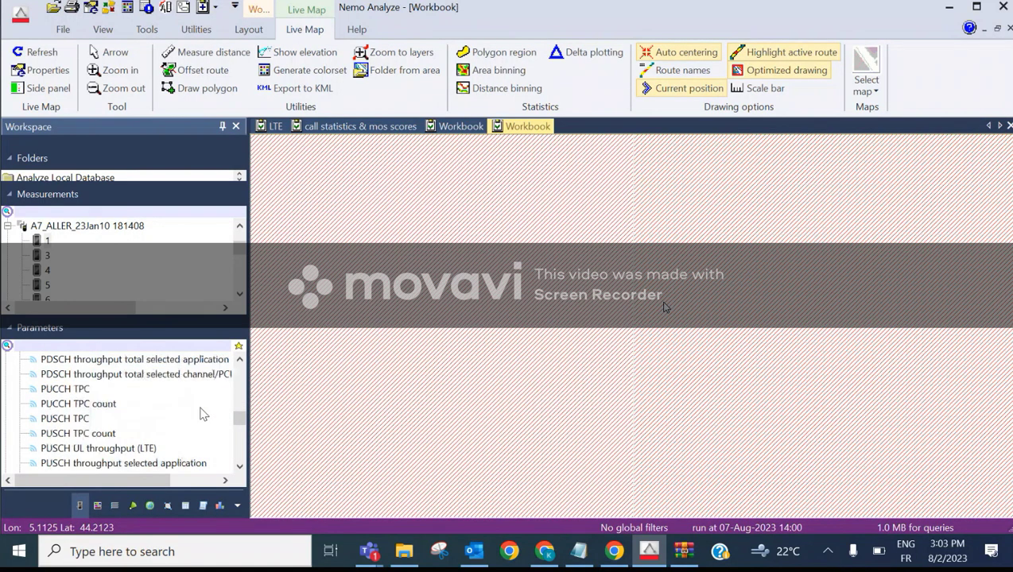
{"action": "scroll", "coordinate": [201, 411], "scroll_direction": "down", "scroll_amount": 4}
{"action": "scroll", "coordinate": [183, 415], "scroll_direction": "up", "scroll_amount": 1}
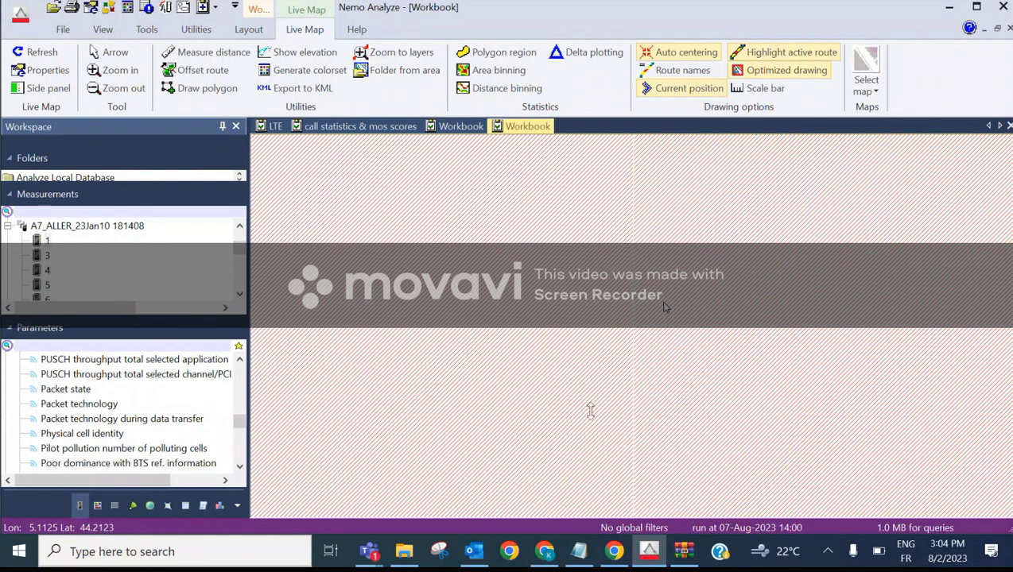
{"action": "left_click", "coordinate": [43, 241]}
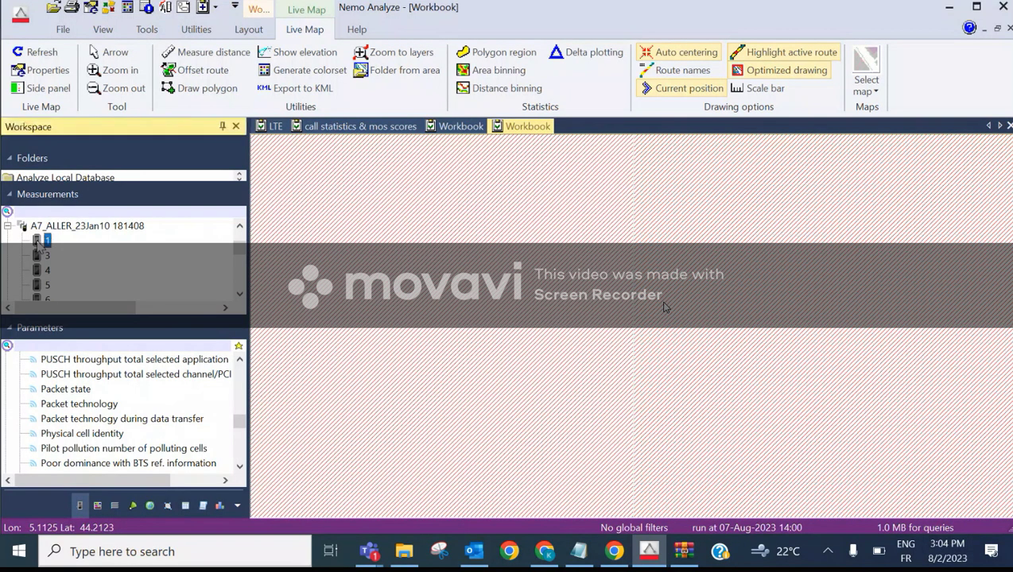
Add a Map view of the Packet technology parameter to the second Workbook page
{"action": "left_click", "coordinate": [72, 406]}
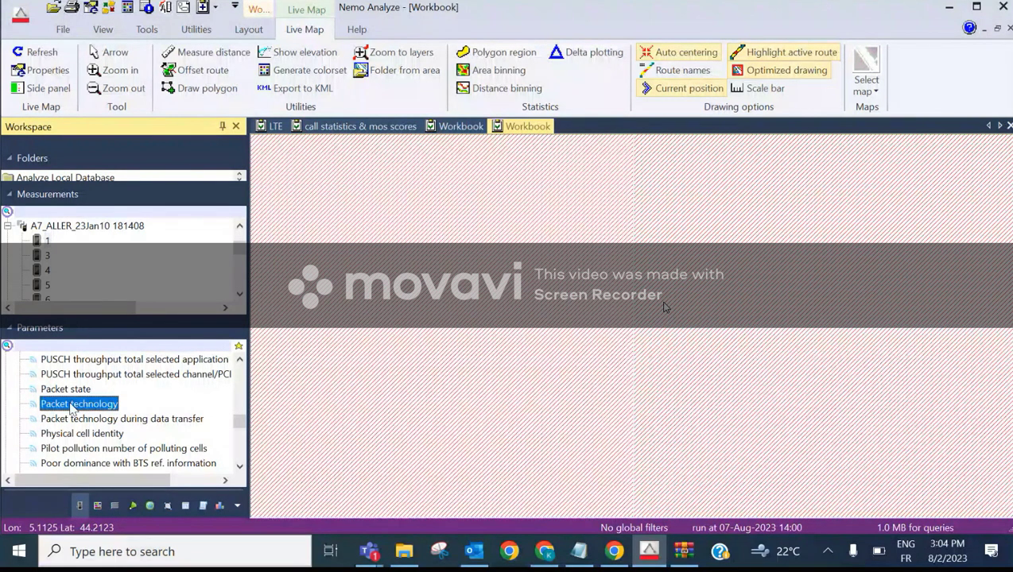
{"action": "left_click_drag", "start_coordinate": [66, 408], "coordinate": [388, 258]}
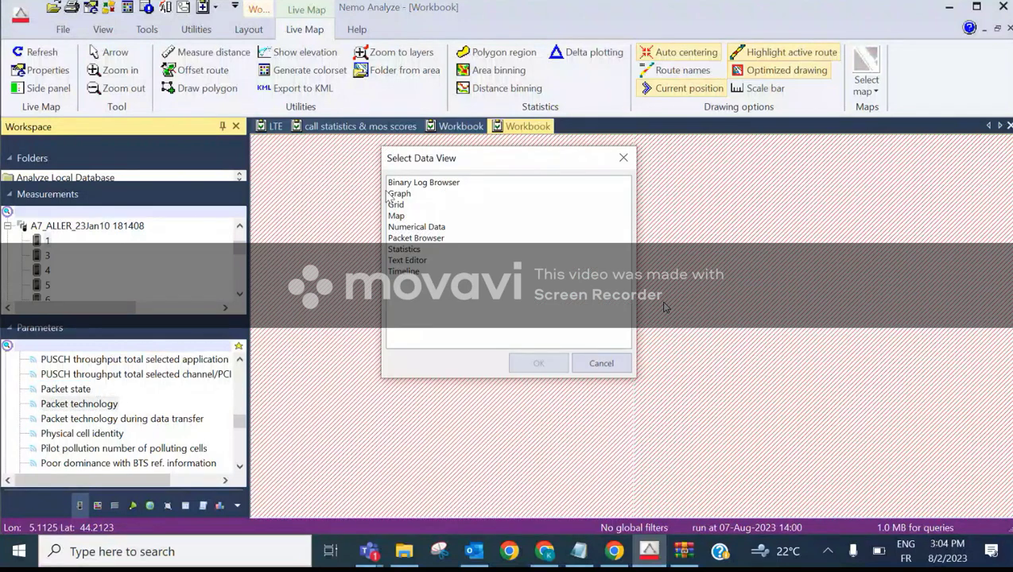
{"action": "left_click", "coordinate": [404, 217]}
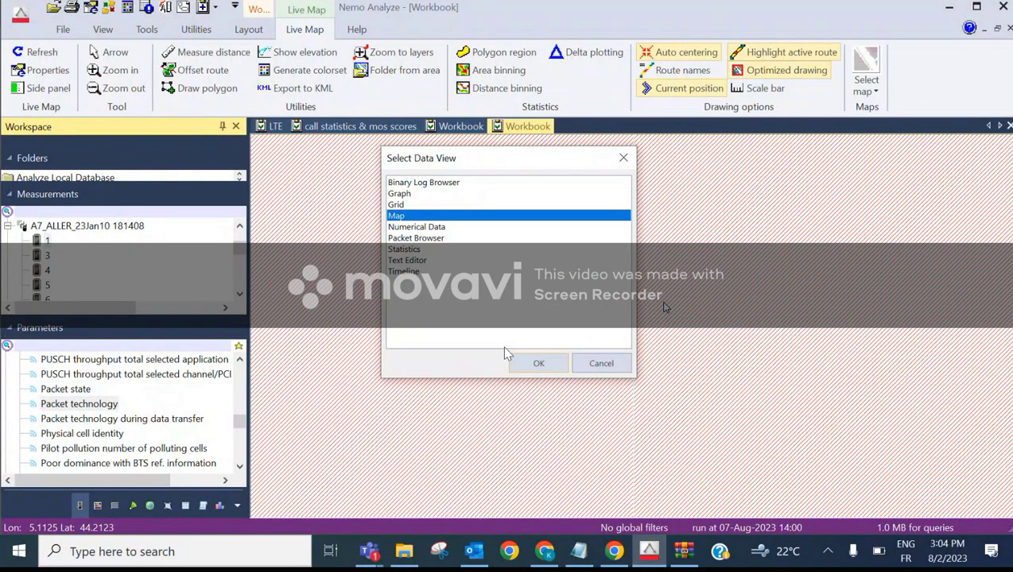
{"action": "left_click", "coordinate": [548, 360]}
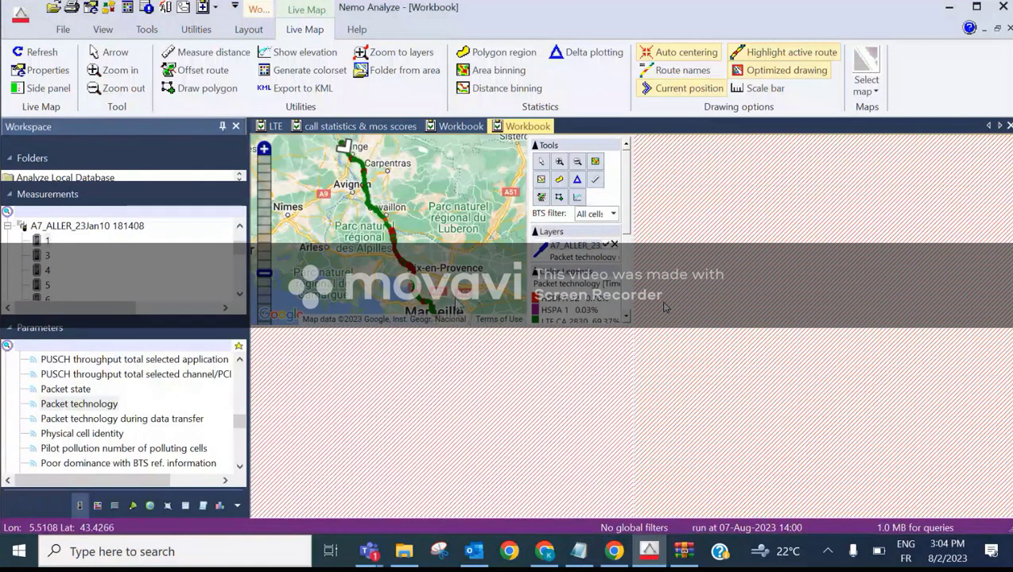
{"action": "scroll", "coordinate": [628, 239], "scroll_direction": "down", "scroll_amount": 3}
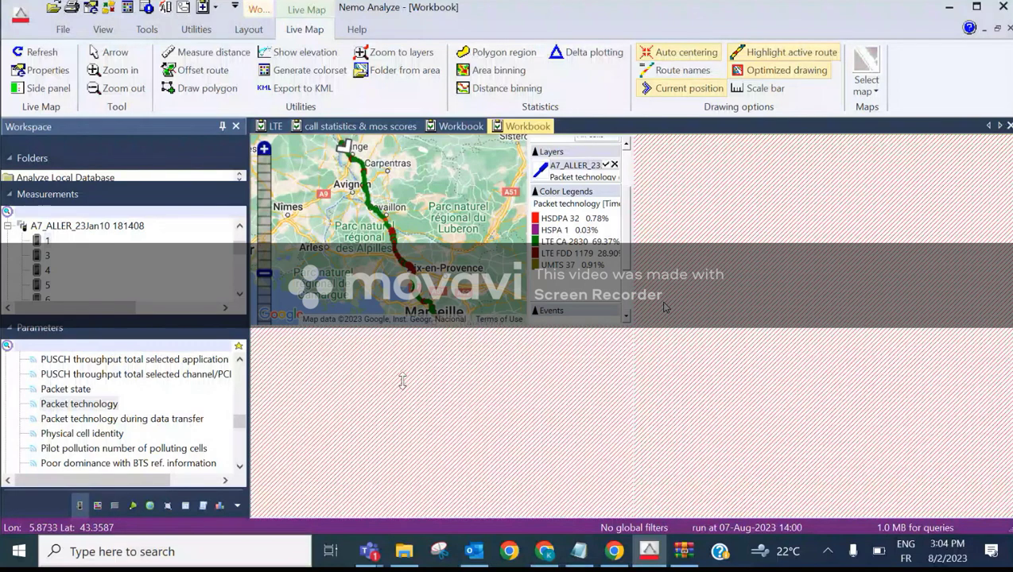
{"action": "left_click", "coordinate": [41, 255]}
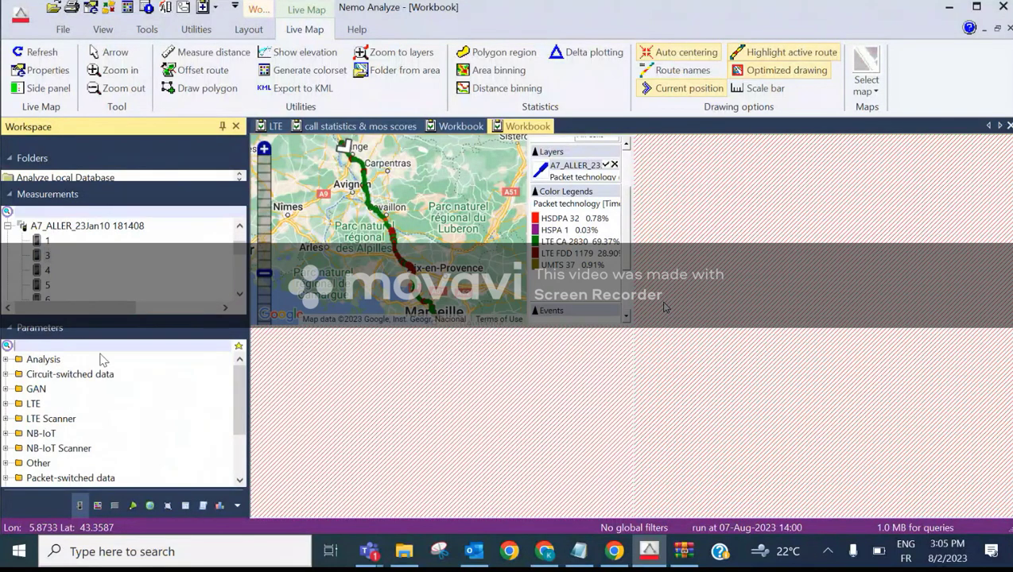
Filter parameters with 'packet techn', select LTE > Packet technology, and choose measurement 3
{"action": "type", "text": "packet"}
{"action": "scroll", "coordinate": [131, 442], "scroll_direction": "up", "scroll_amount": 3}
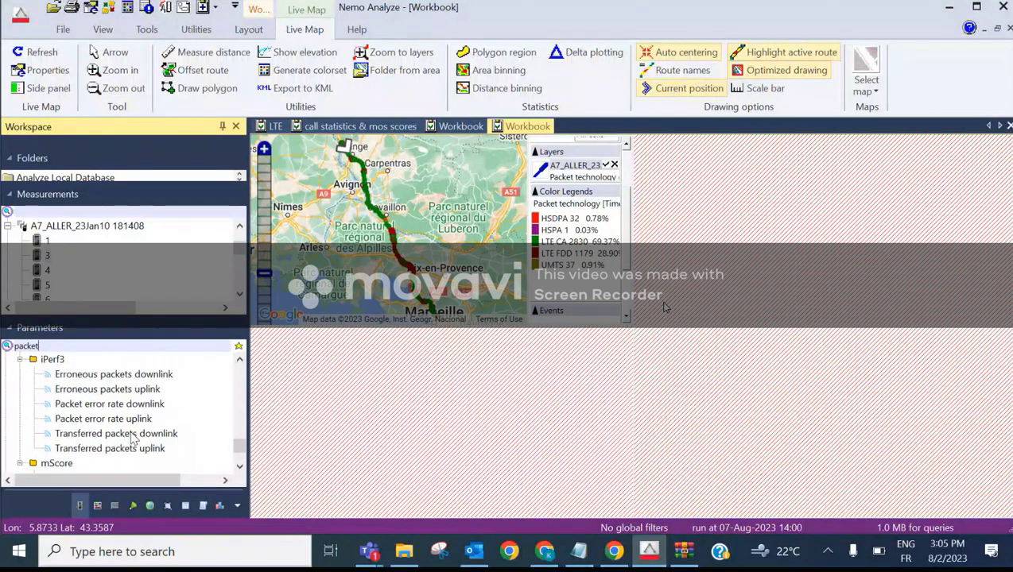
{"action": "scroll", "coordinate": [133, 436], "scroll_direction": "up", "scroll_amount": 5}
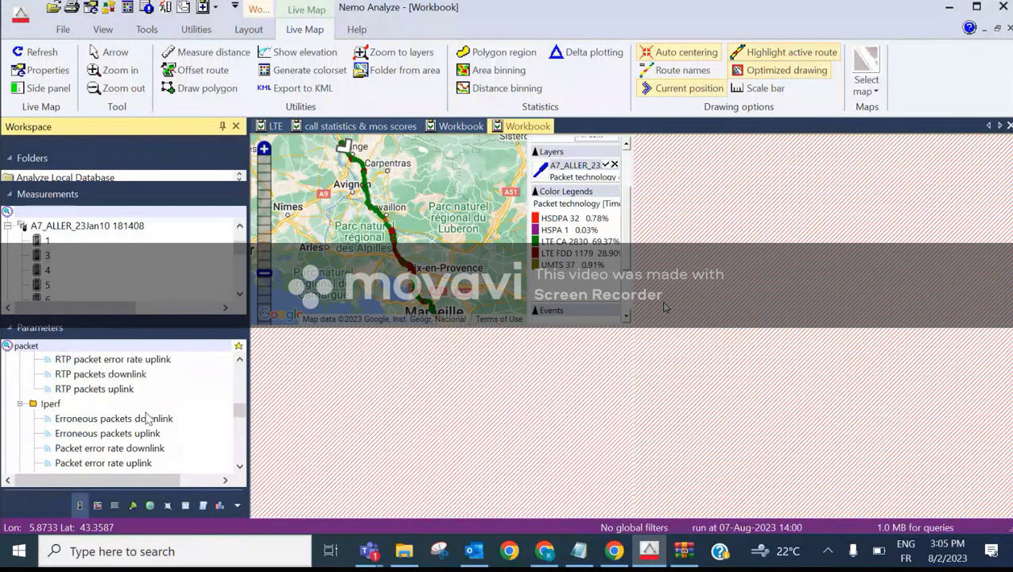
{"action": "scroll", "coordinate": [145, 419], "scroll_direction": "up", "scroll_amount": 10}
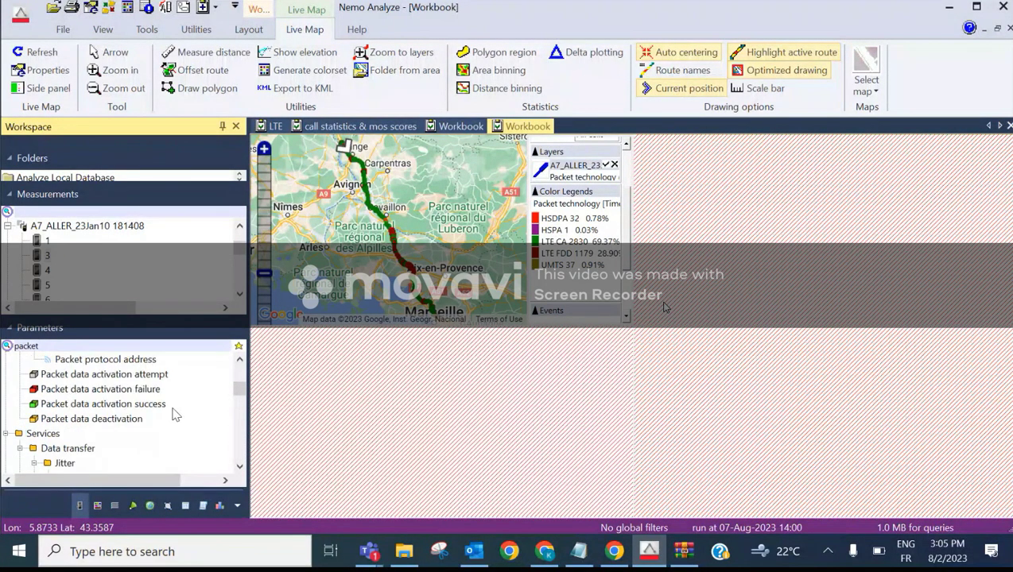
{"action": "scroll", "coordinate": [175, 413], "scroll_direction": "down", "scroll_amount": 2}
{"action": "left_click", "coordinate": [118, 342]}
{"action": "type", "text": "techn"}
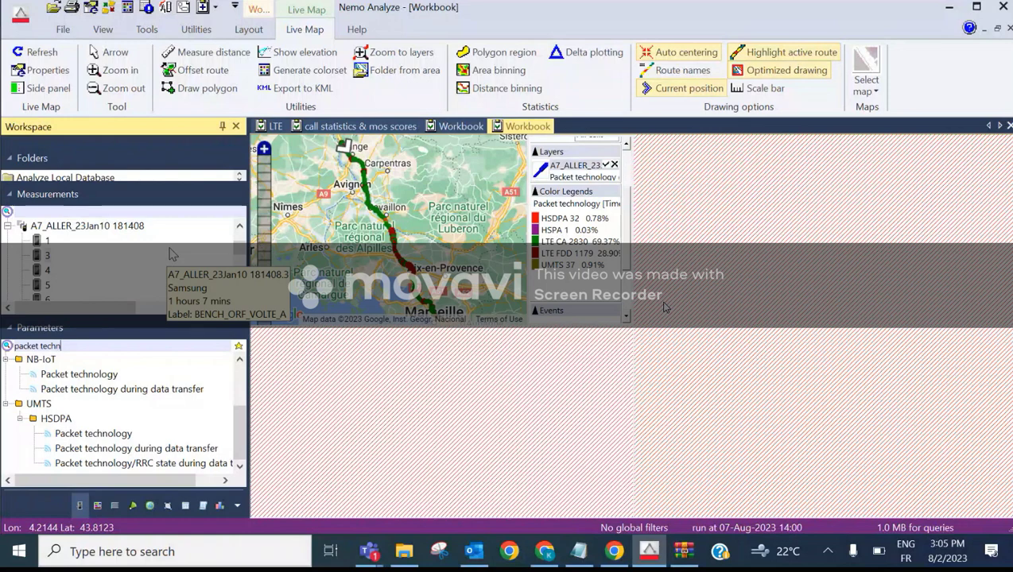
{"action": "scroll", "coordinate": [237, 414], "scroll_direction": "up", "scroll_amount": 2}
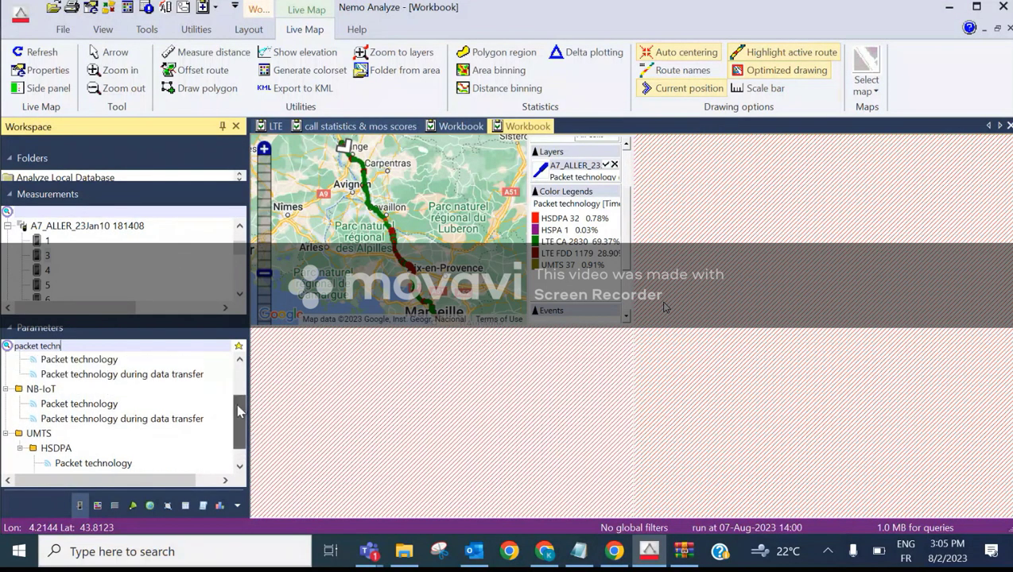
{"action": "scroll", "coordinate": [240, 411], "scroll_direction": "up", "scroll_amount": 3}
{"action": "left_click", "coordinate": [103, 421]}
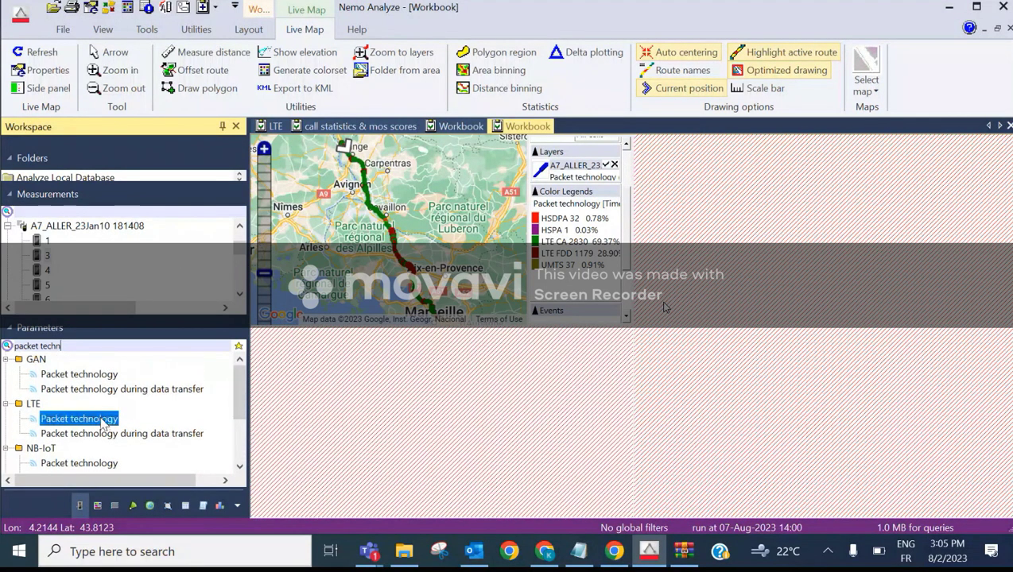
{"action": "left_click", "coordinate": [42, 257]}
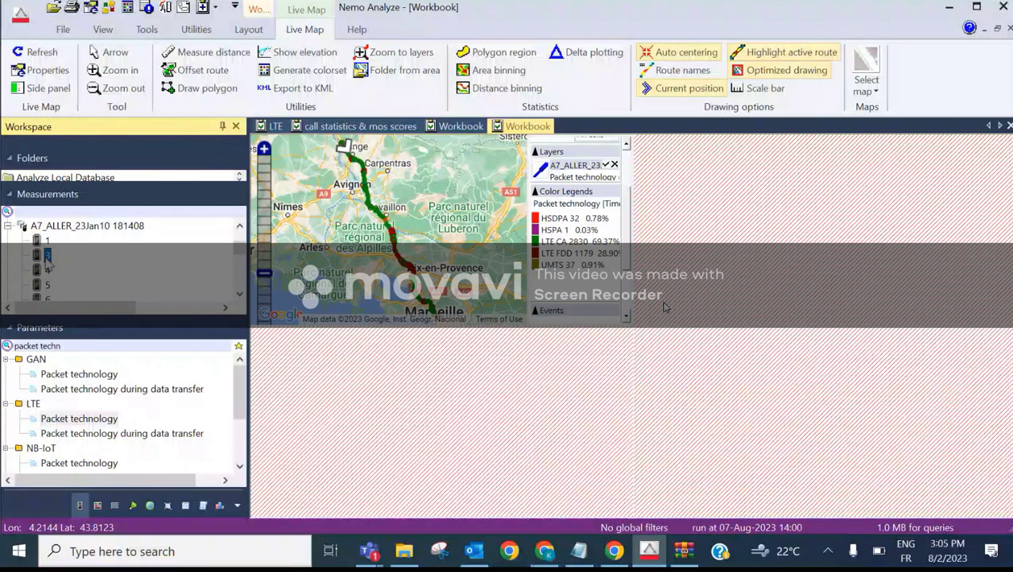
Add a second LTE Packet technology map for measurement 3, then select measurement 4
{"action": "left_click_drag", "start_coordinate": [65, 420], "coordinate": [394, 407]}
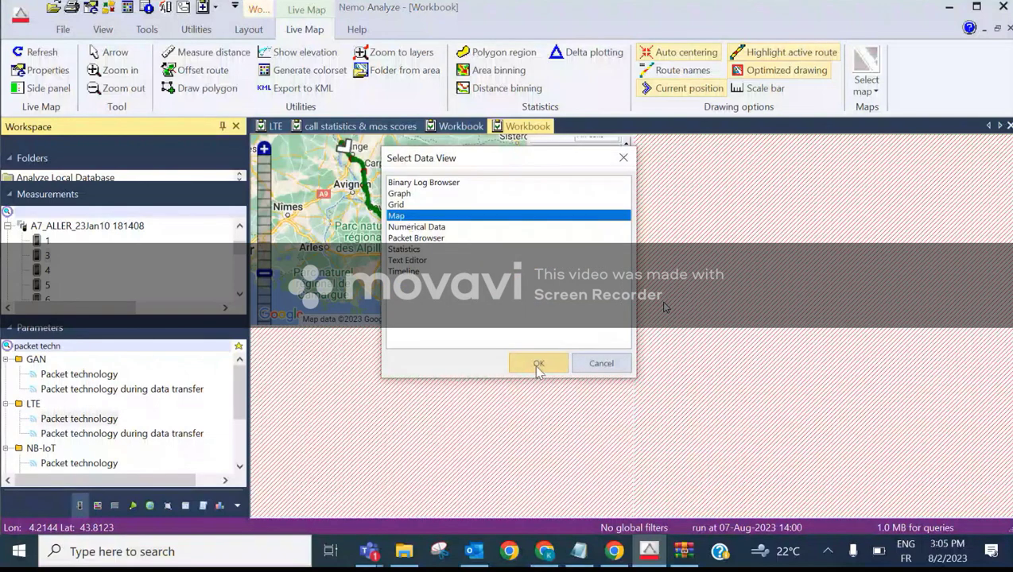
{"action": "left_click", "coordinate": [540, 365]}
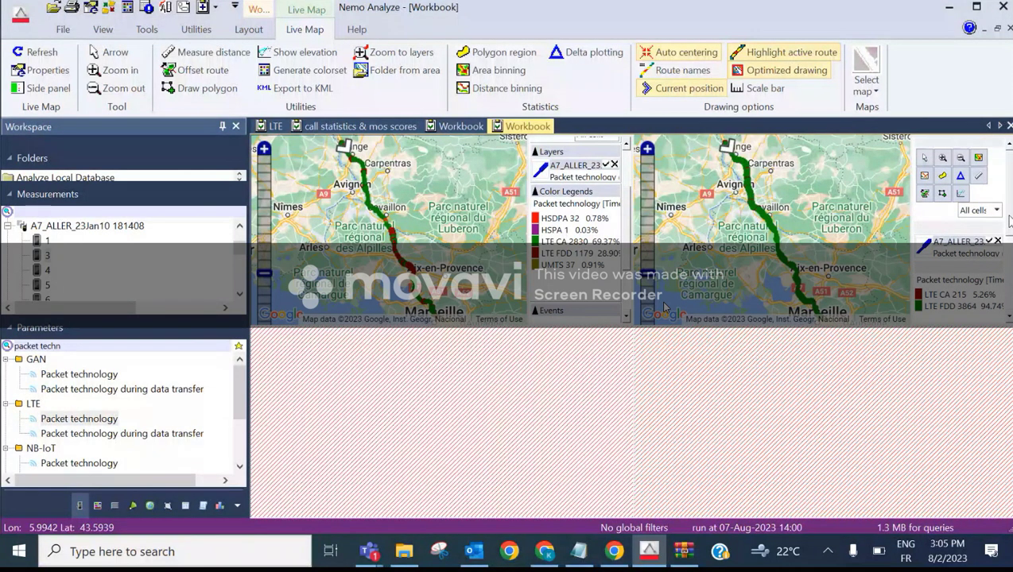
{"action": "scroll", "coordinate": [980, 266], "scroll_direction": "down", "scroll_amount": 1}
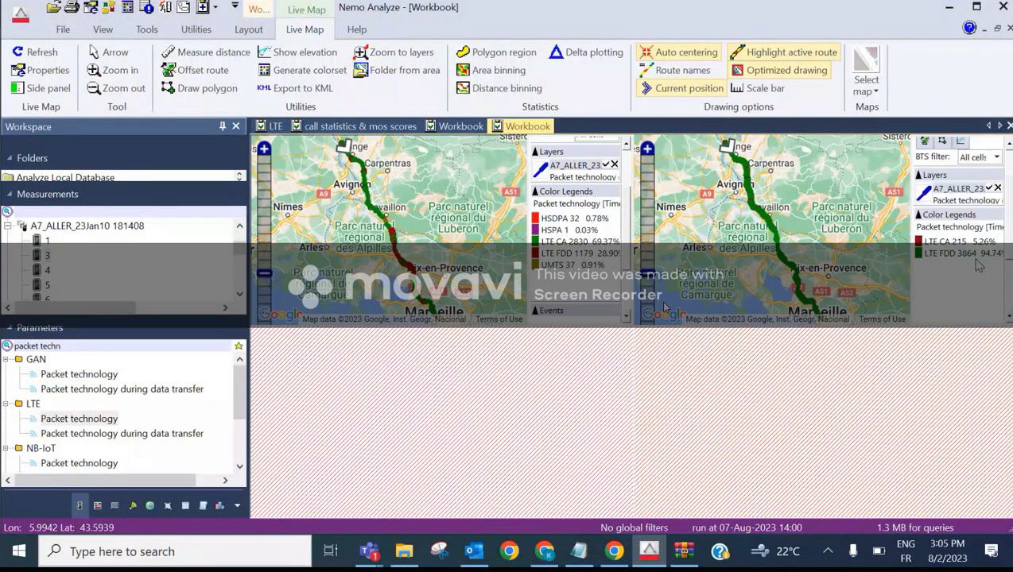
{"action": "left_click", "coordinate": [80, 271]}
{"action": "scroll", "coordinate": [82, 430], "scroll_direction": "down", "scroll_amount": 2}
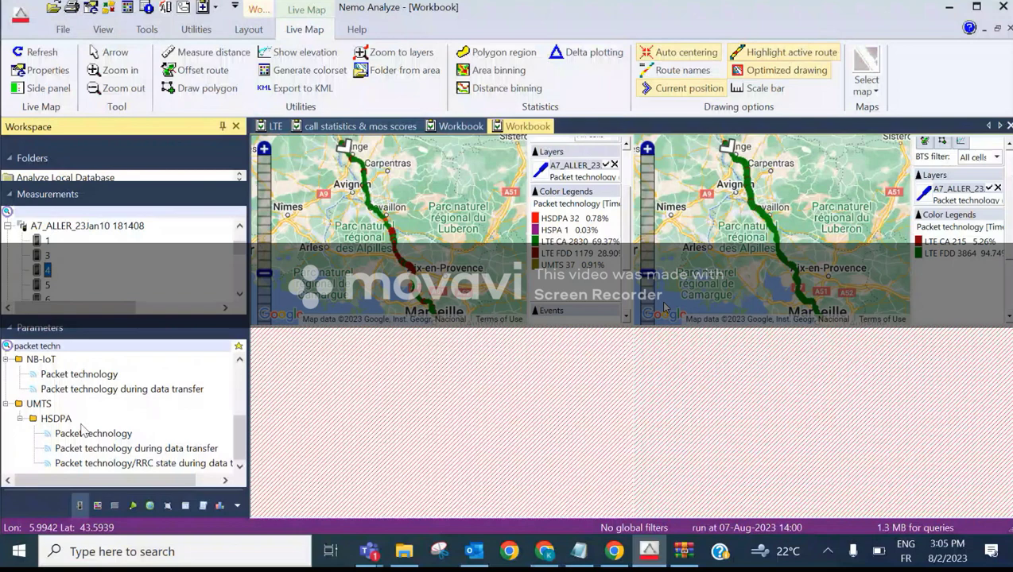
{"action": "scroll", "coordinate": [84, 445], "scroll_direction": "up", "scroll_amount": 3}
Add a third LTE Packet technology Map view to the workbook, showing LTE FDD at 95.77%
{"action": "left_click_drag", "start_coordinate": [87, 466], "coordinate": [327, 436]}
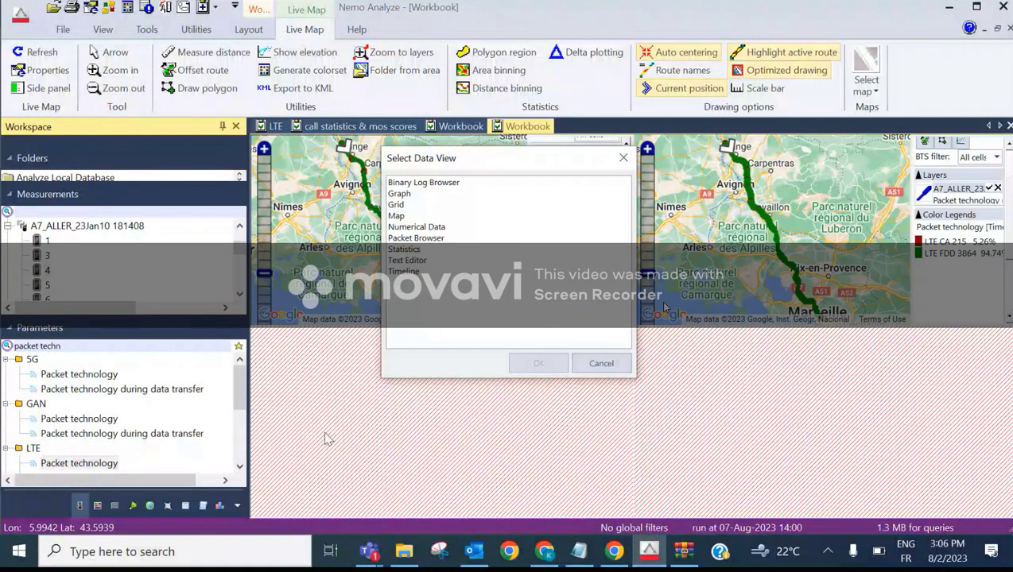
{"action": "left_click", "coordinate": [396, 216]}
{"action": "left_click", "coordinate": [540, 364]}
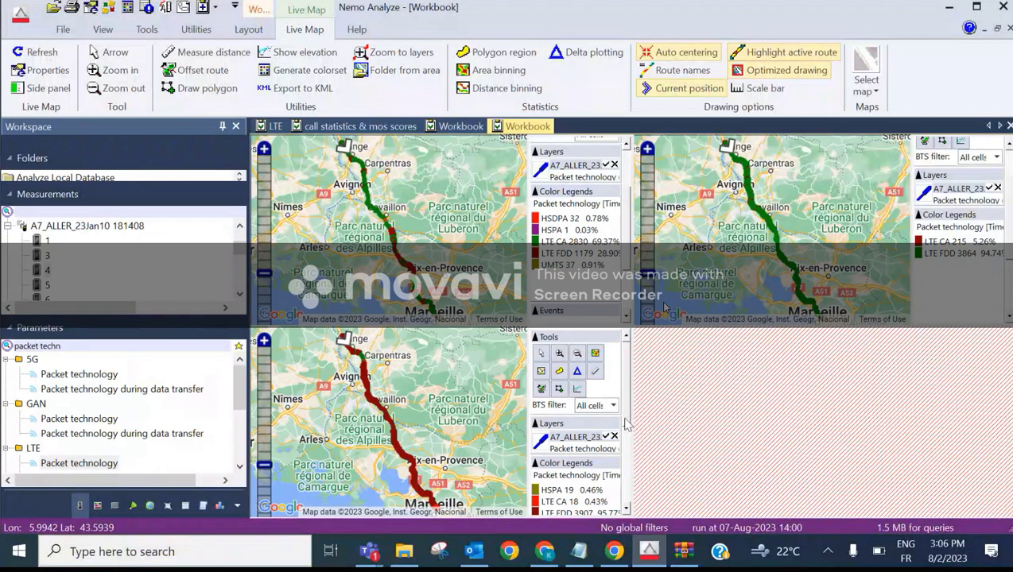
{"action": "left_click", "coordinate": [625, 497]}
{"action": "left_click_drag", "start_coordinate": [627, 460], "coordinate": [628, 439]}
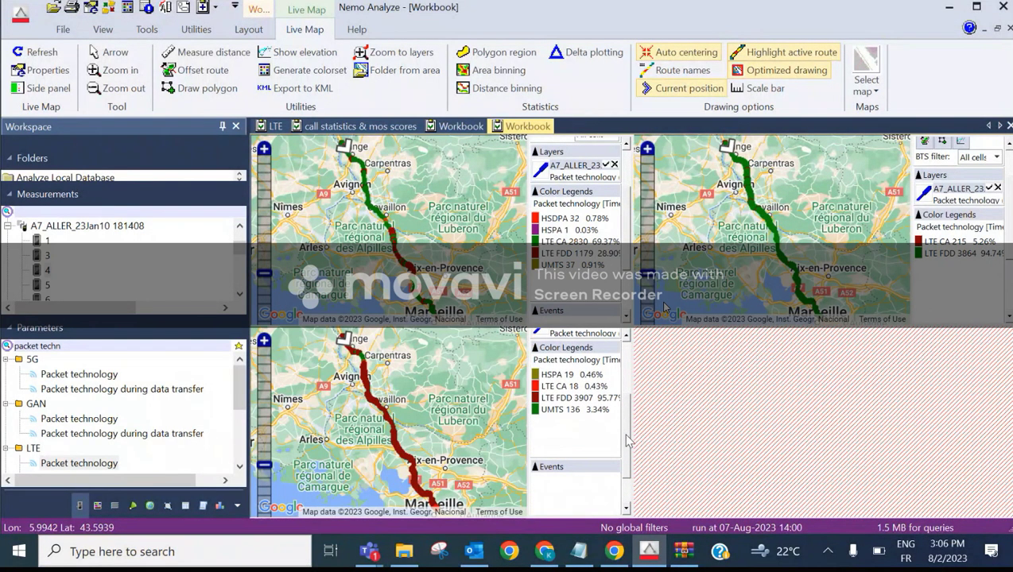
Select measurement 5 and LTE Packet technology, bringing up the Select Data View choices
{"action": "left_click", "coordinate": [46, 284]}
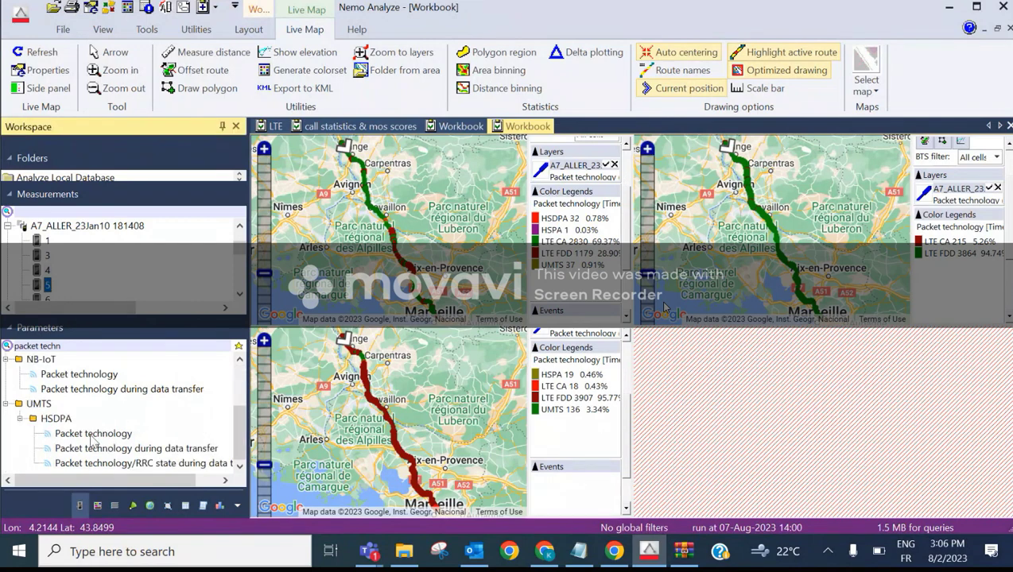
{"action": "scroll", "coordinate": [76, 407], "scroll_direction": "up", "scroll_amount": 2}
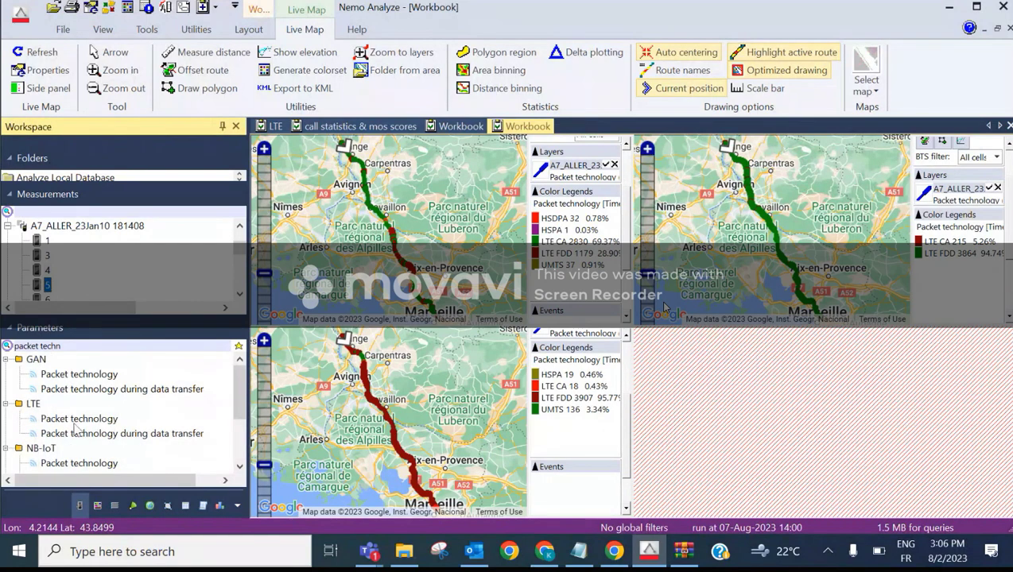
{"action": "left_click", "coordinate": [78, 419]}
{"action": "double_click", "coordinate": [906, 400]}
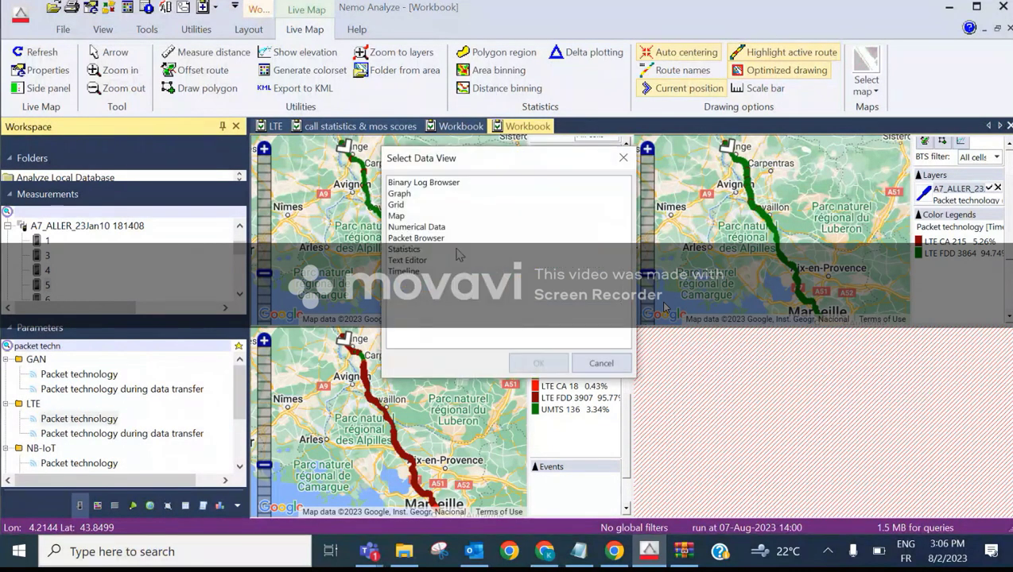
Add a Packet technology map to the empty fourth pane and step the position along the route
{"action": "left_click", "coordinate": [396, 216]}
{"action": "left_click", "coordinate": [564, 364]}
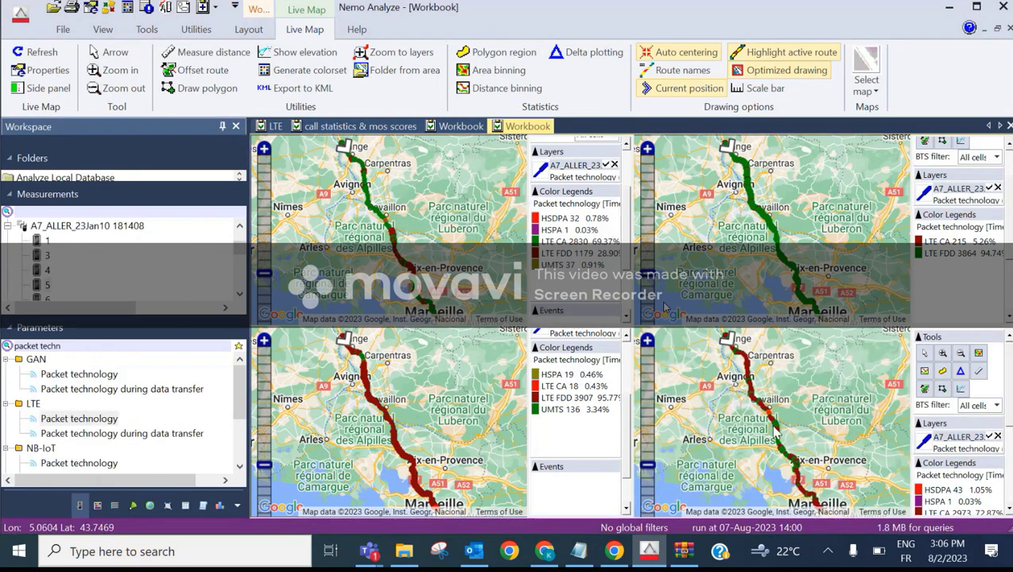
{"action": "left_click", "coordinate": [776, 428]}
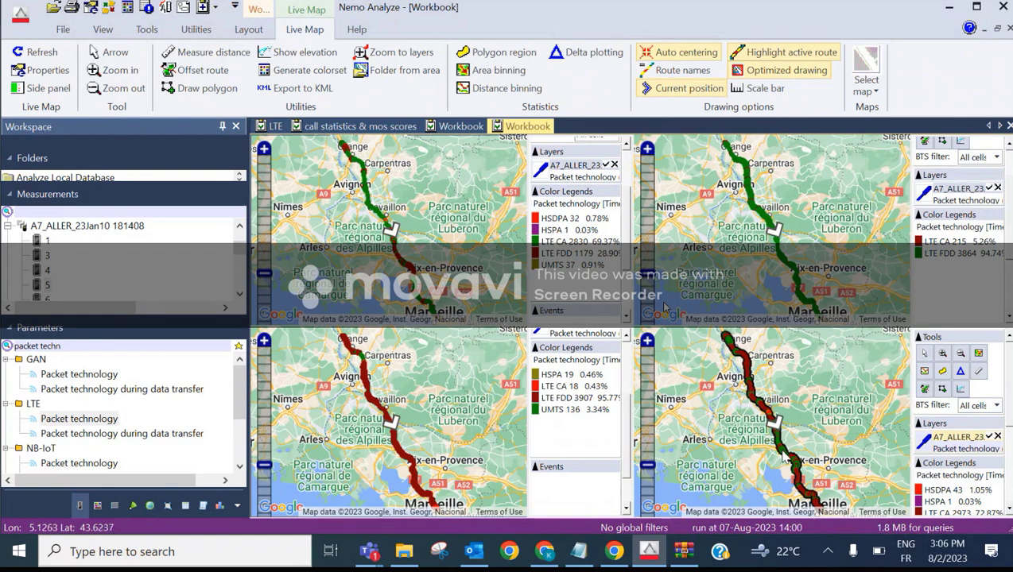
{"action": "left_click", "coordinate": [783, 453]}
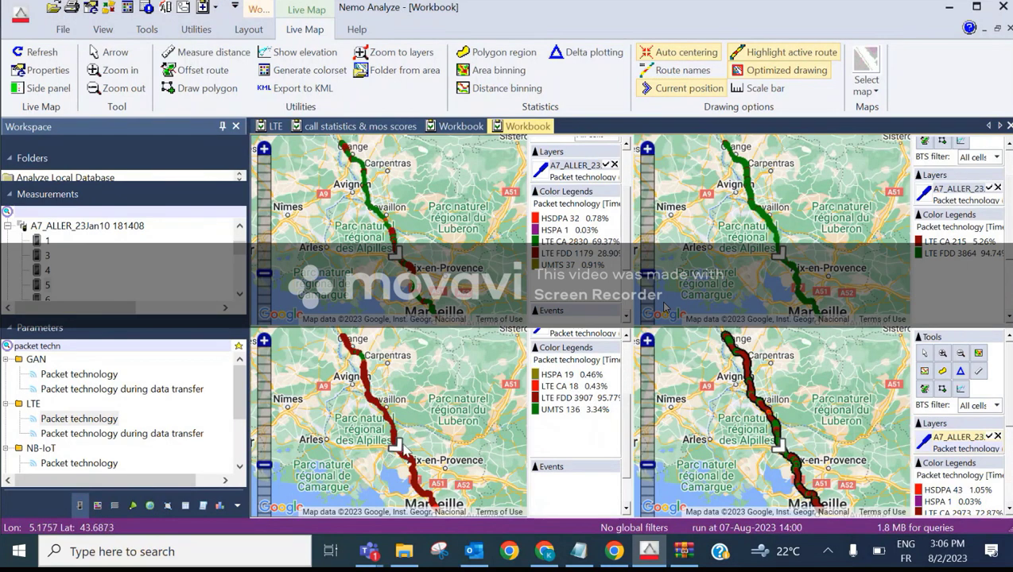
{"action": "left_click", "coordinate": [796, 466]}
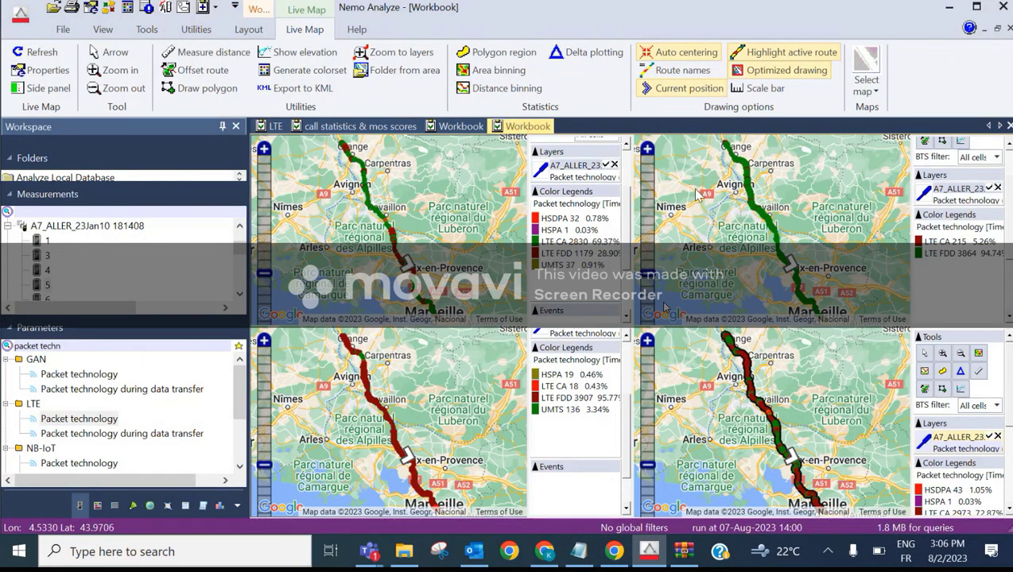
Change the workbook's title in Workbook Properties to 'Packet technology'
{"action": "right_click", "coordinate": [394, 216]}
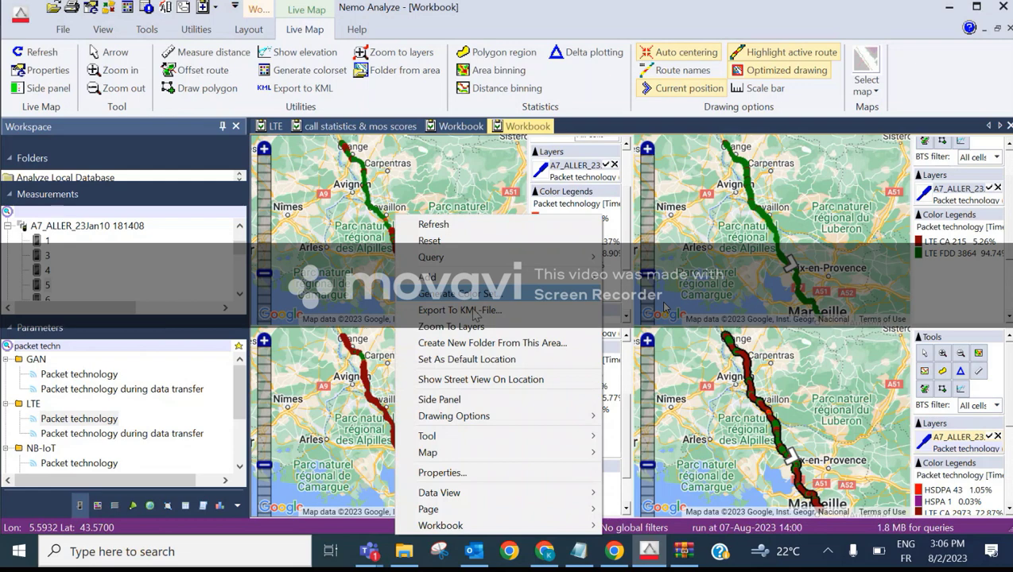
{"action": "mouse_move", "coordinate": [440, 525]}
{"action": "left_click", "coordinate": [646, 526]}
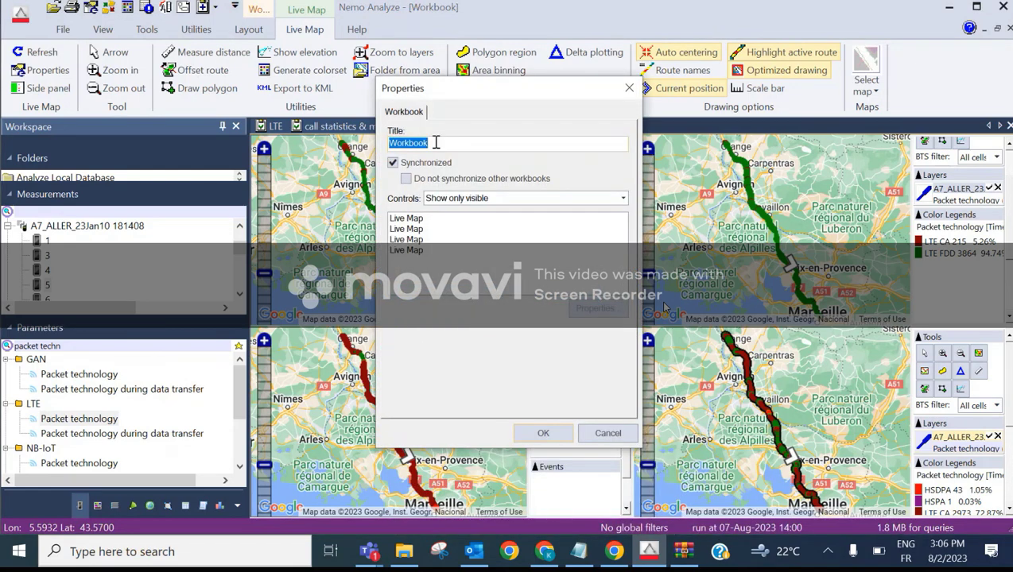
{"action": "key", "text": "BackSpace"}
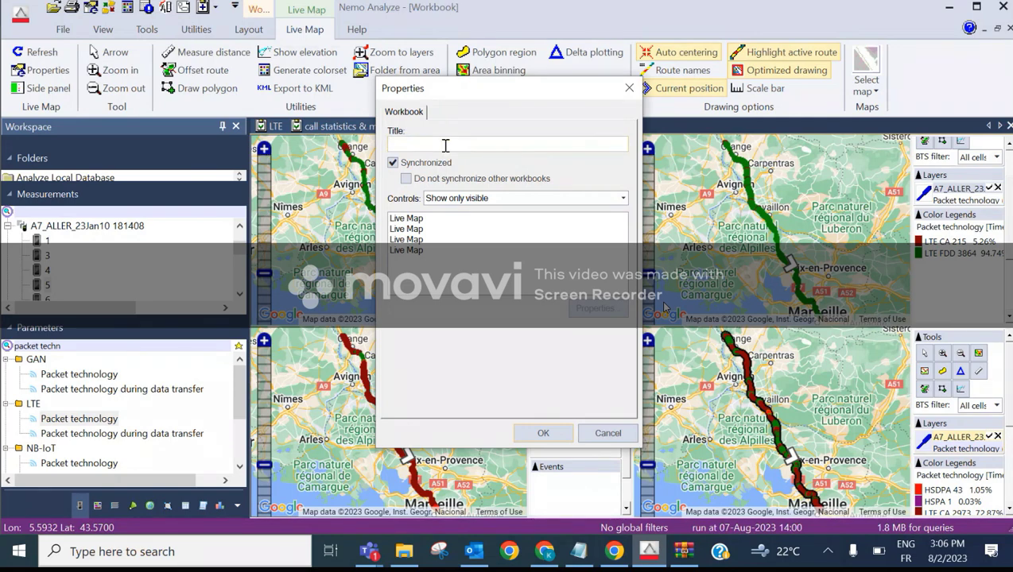
{"action": "type", "text": "Packet techology"}
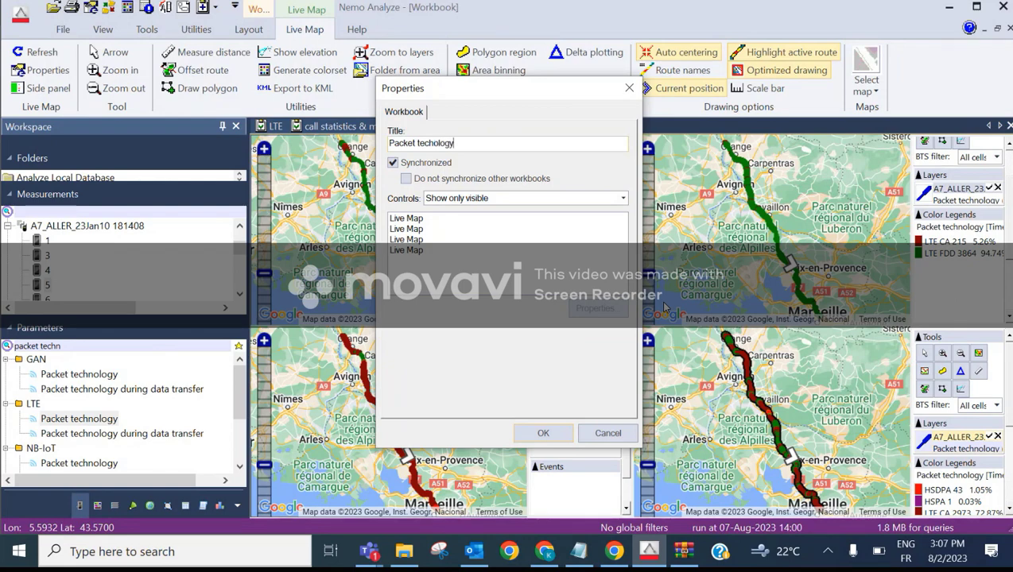
{"action": "key", "text": "Left"}
{"action": "key", "text": "Left"}
{"action": "key", "text": "Left"}
{"action": "key", "text": "Left"}
{"action": "type", "text": "n"}
{"action": "left_click", "coordinate": [548, 436]}
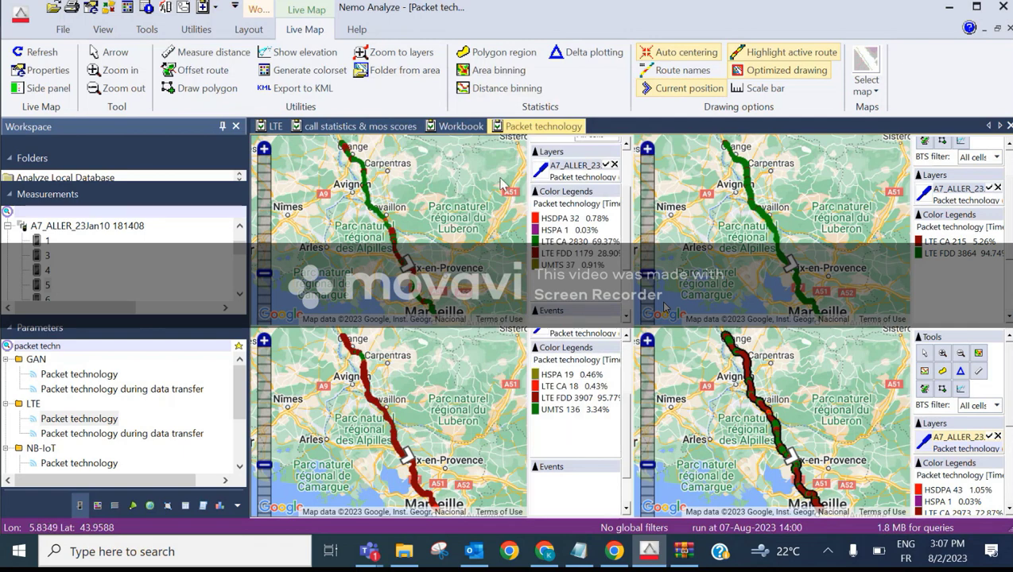
Go through the empty, LTE, call statistics and Packet technology workbooks, then check the File and View ribbons
{"action": "left_click", "coordinate": [459, 127]}
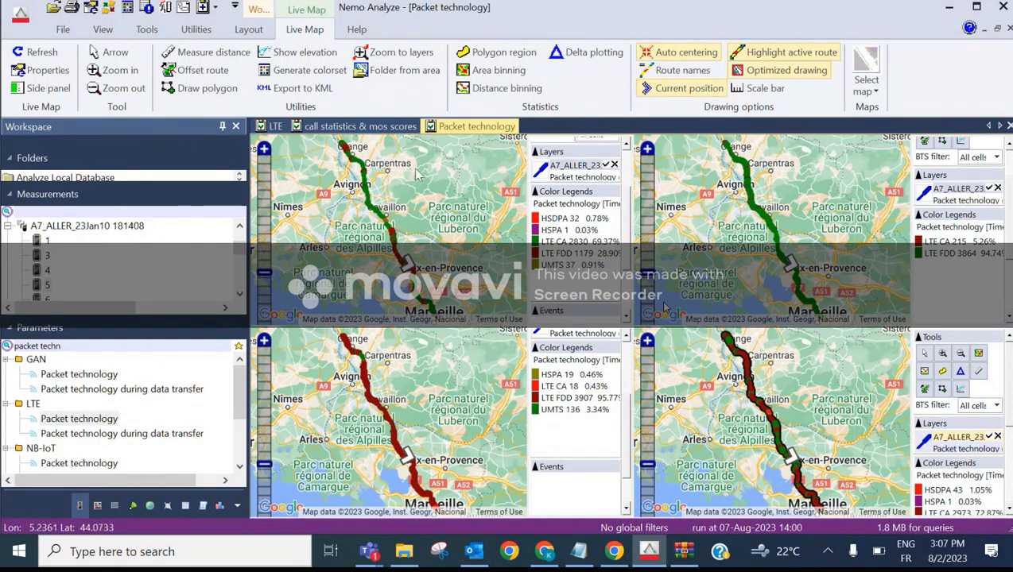
{"action": "left_click", "coordinate": [274, 126]}
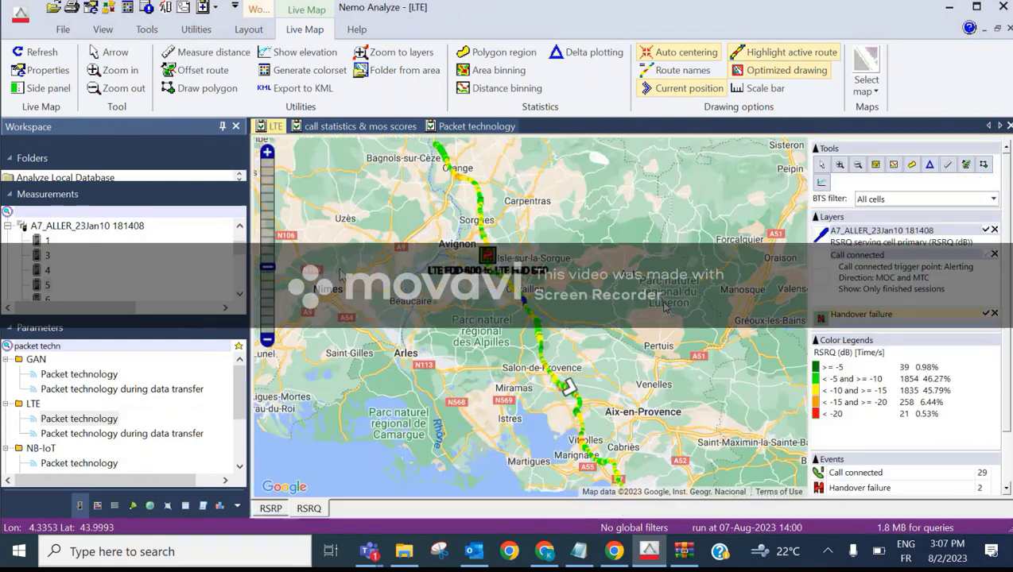
{"action": "left_click", "coordinate": [342, 128]}
{"action": "left_click", "coordinate": [473, 128]}
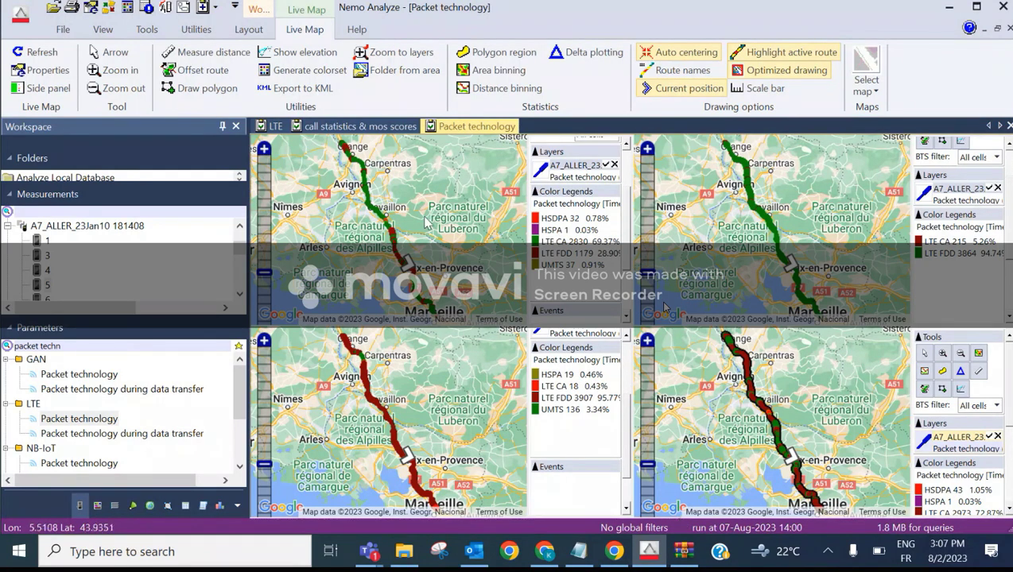
{"action": "left_click", "coordinate": [63, 30]}
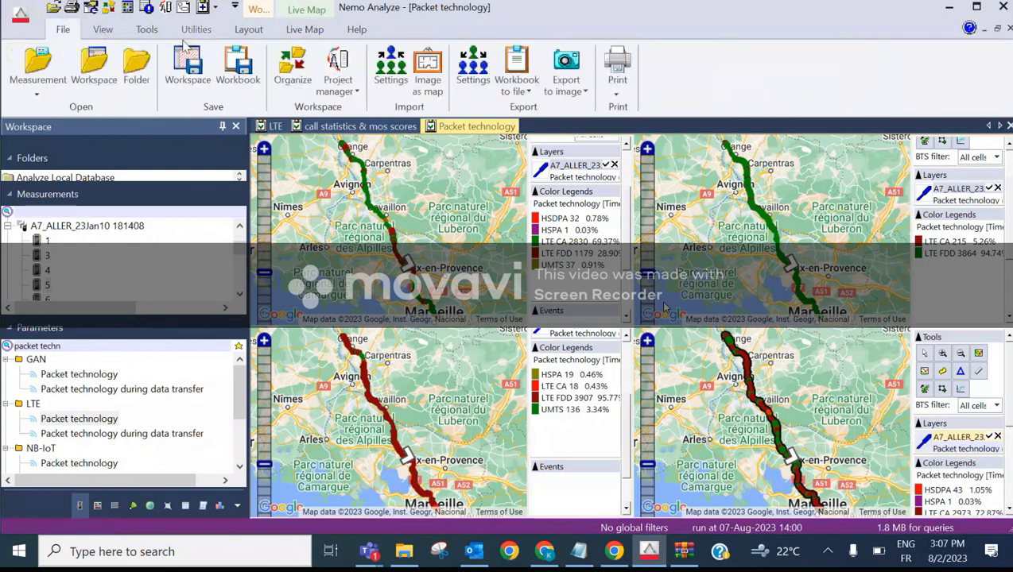
{"action": "left_click", "coordinate": [98, 32]}
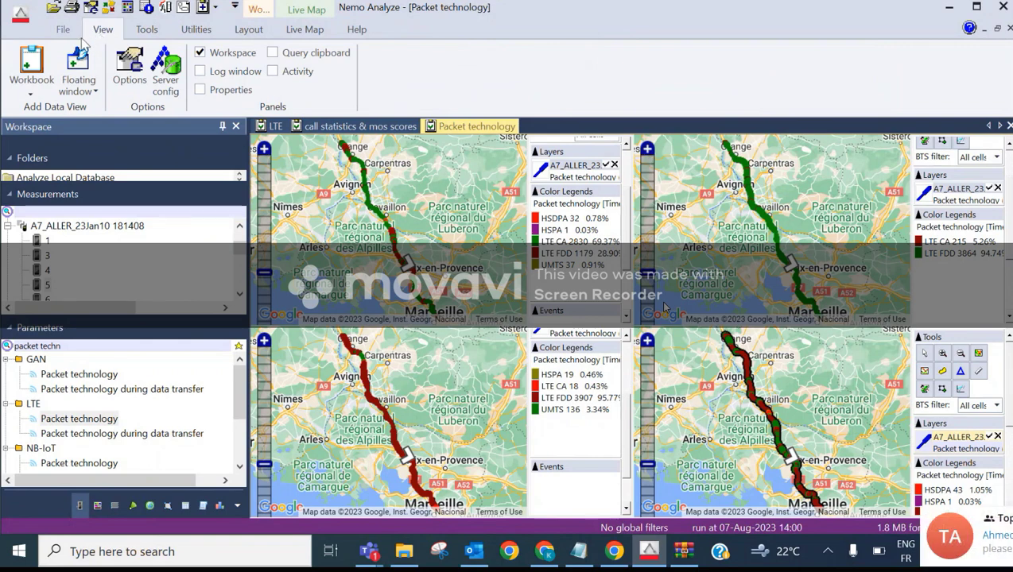
Use Save Workspace to store the workspace under the file name 'afrotel'
{"action": "left_click", "coordinate": [64, 31]}
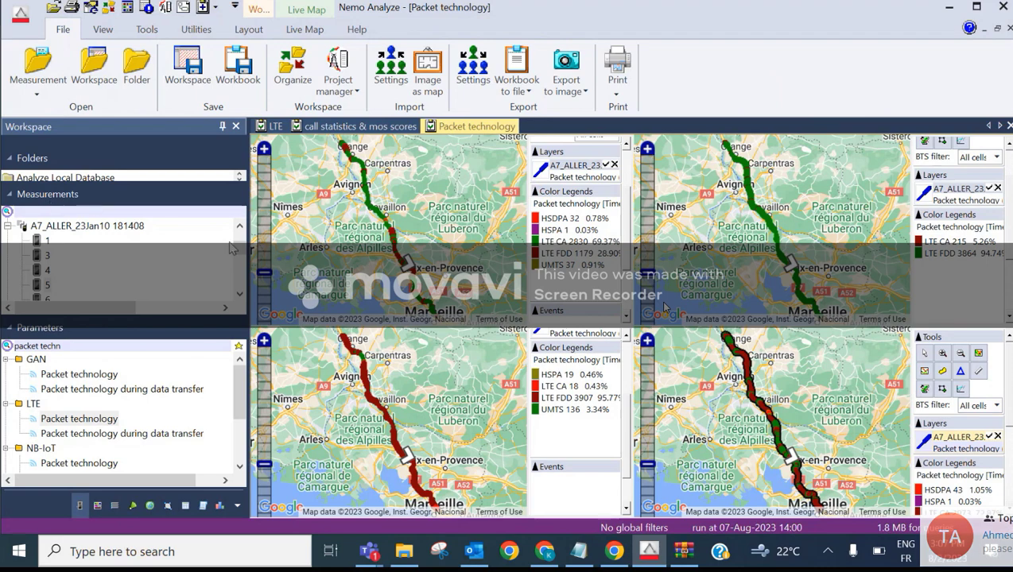
{"action": "left_click", "coordinate": [191, 76]}
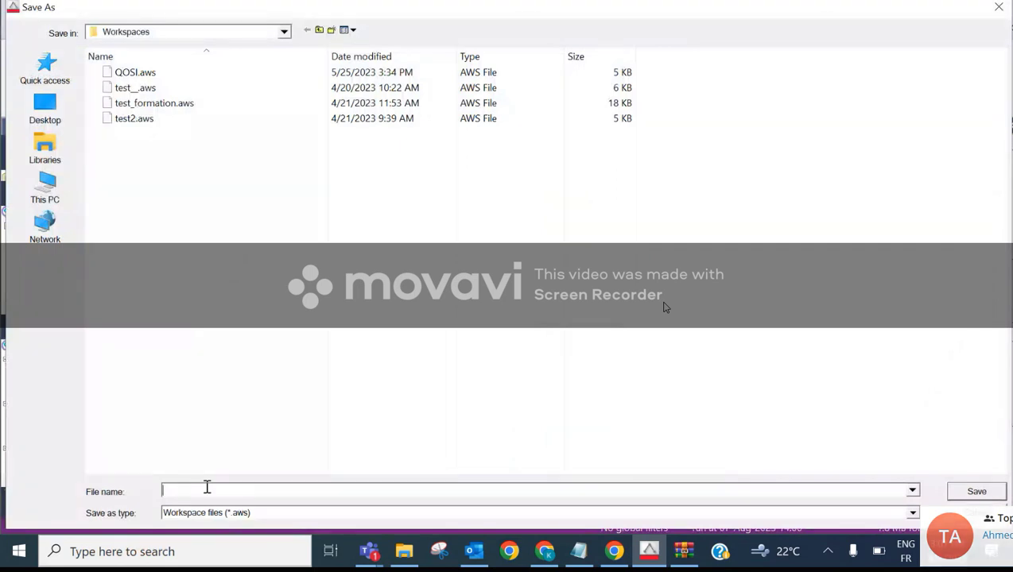
{"action": "type", "text": "afrotel"}
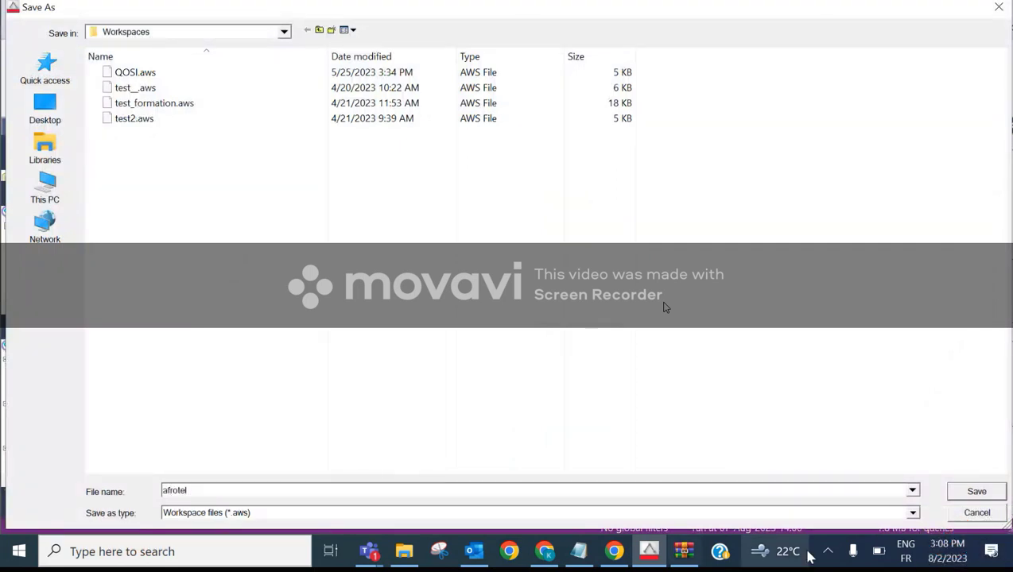
{"action": "left_click", "coordinate": [977, 492]}
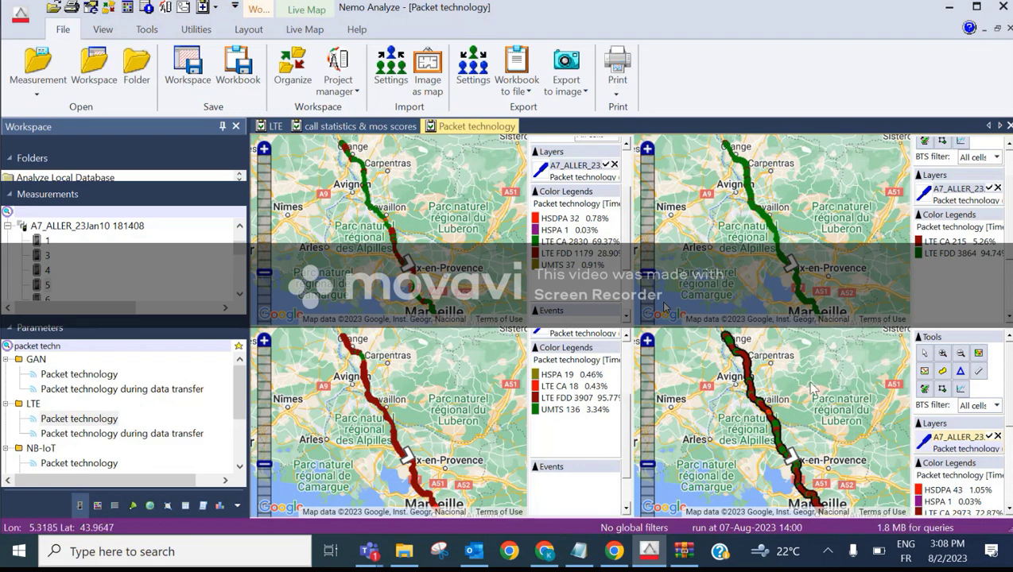
{"action": "mouse_move", "coordinate": [368, 552]}
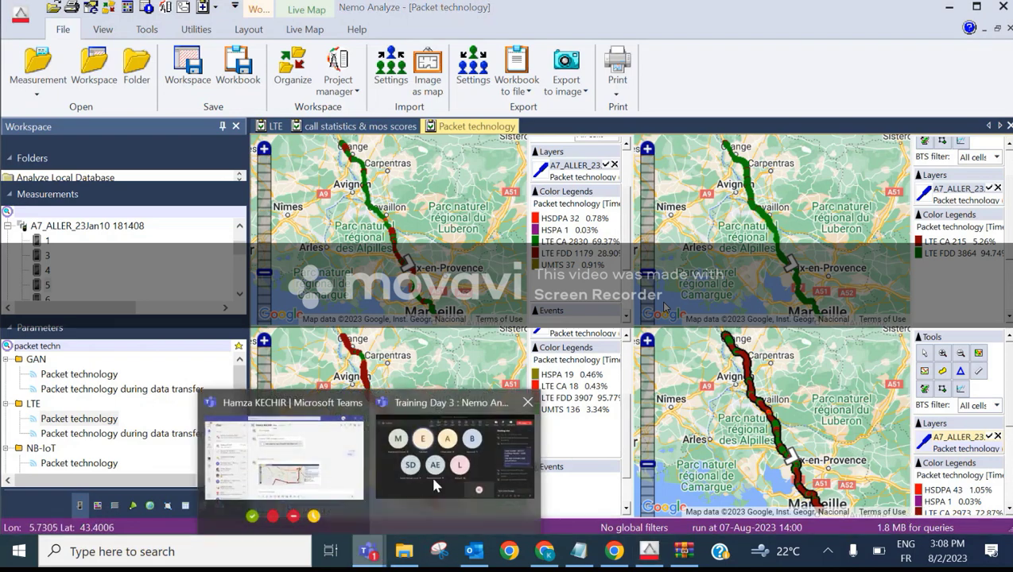
{"action": "left_click", "coordinate": [430, 473]}
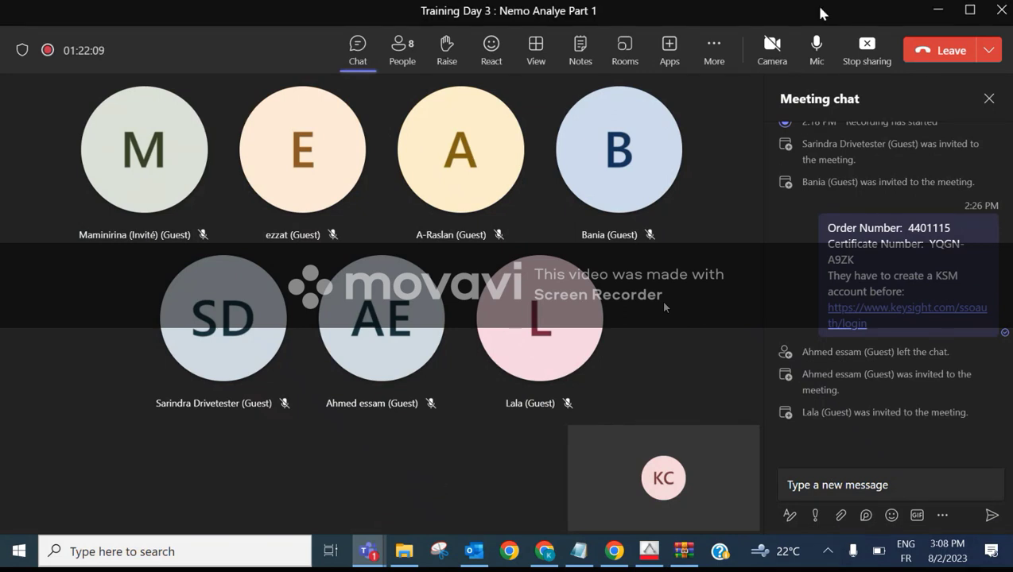
{"action": "left_click", "coordinate": [939, 10]}
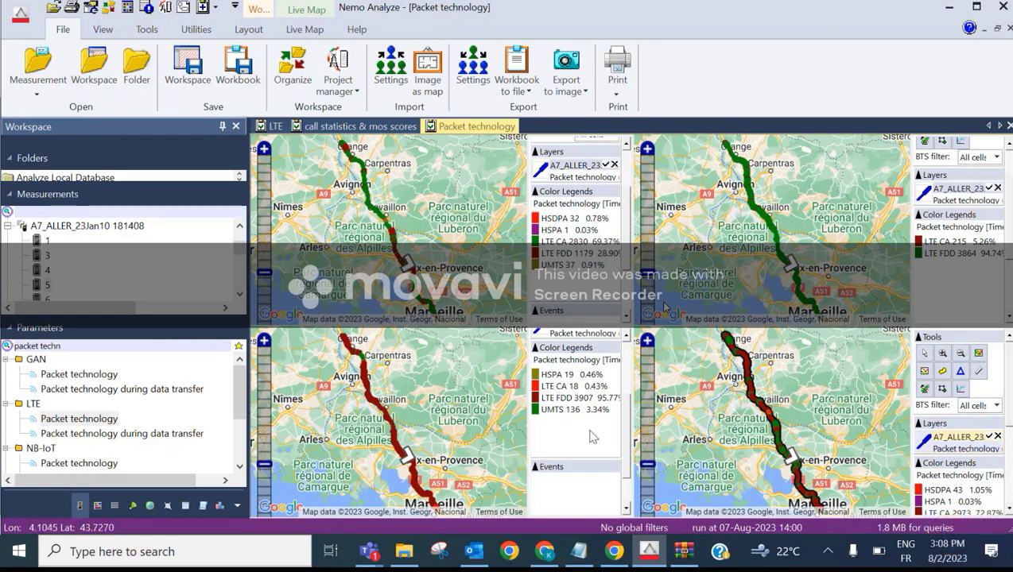
Return to the LTE map workbook and lower the Measurements/Parameters splitter slightly
{"action": "left_click", "coordinate": [302, 127]}
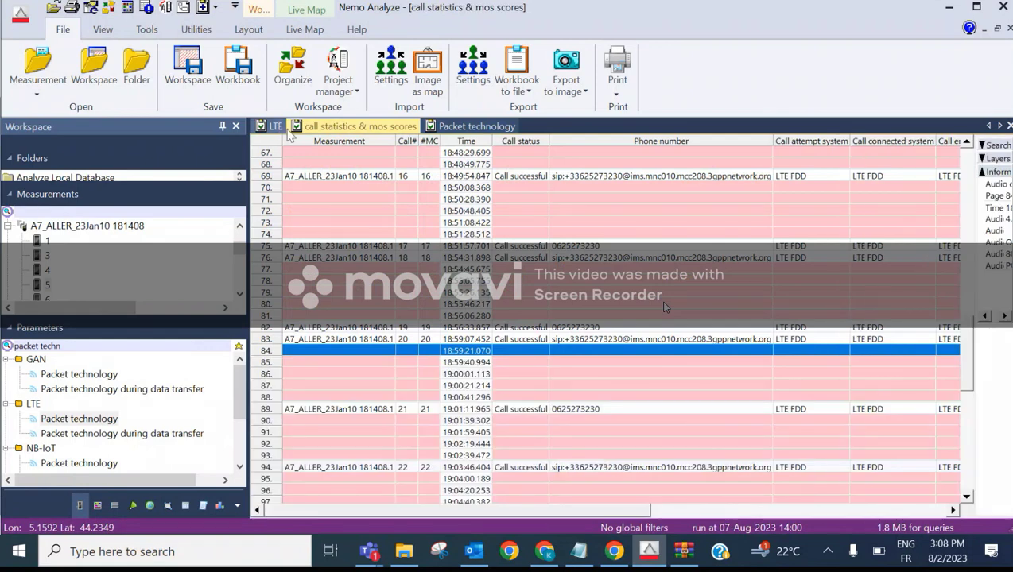
{"action": "left_click", "coordinate": [273, 127]}
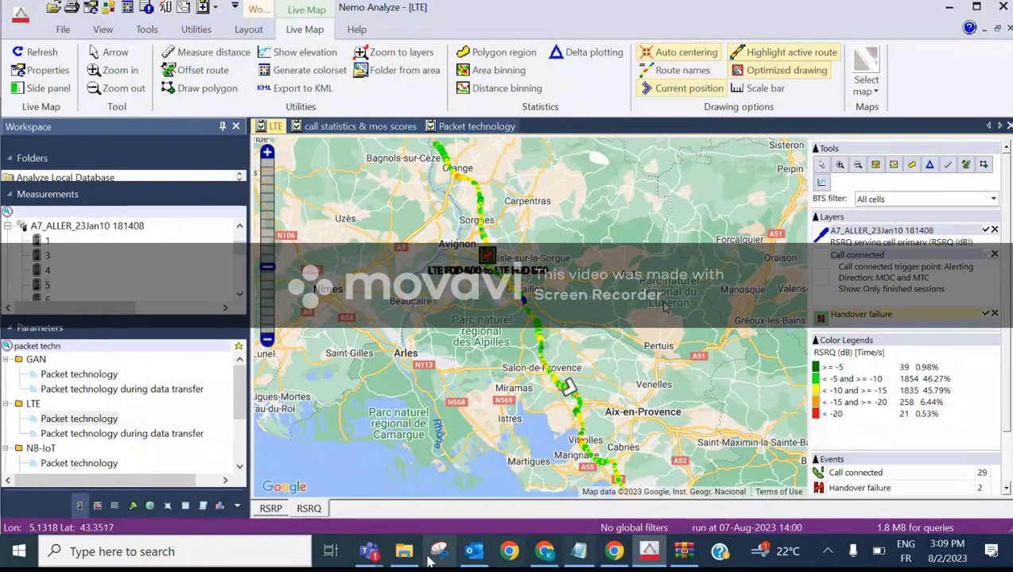
{"action": "mouse_move", "coordinate": [400, 541]}
{"action": "left_click", "coordinate": [811, 442]}
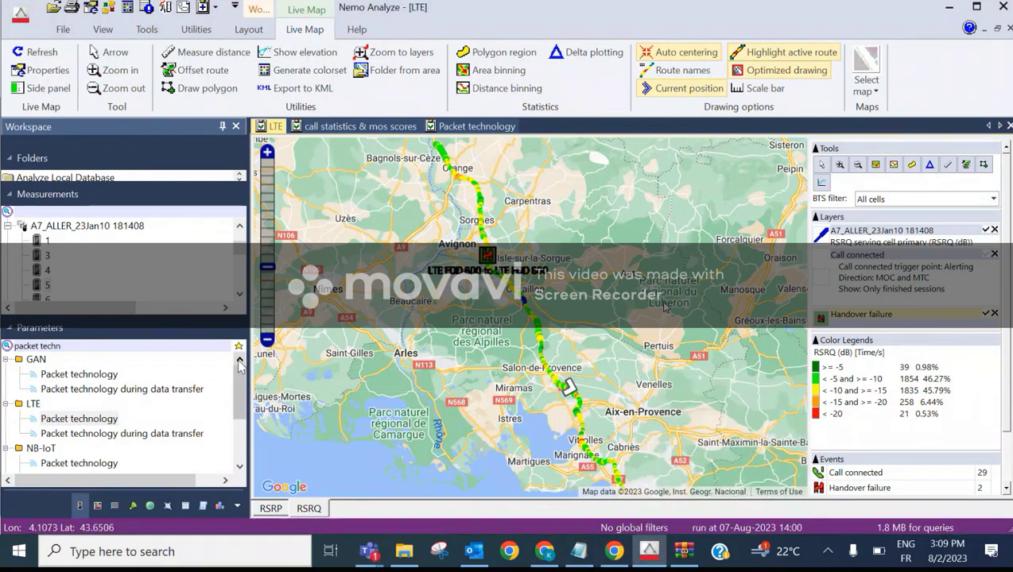
{"action": "scroll", "coordinate": [177, 402], "scroll_direction": "down", "scroll_amount": 2}
{"action": "scroll", "coordinate": [178, 402], "scroll_direction": "up", "scroll_amount": 2}
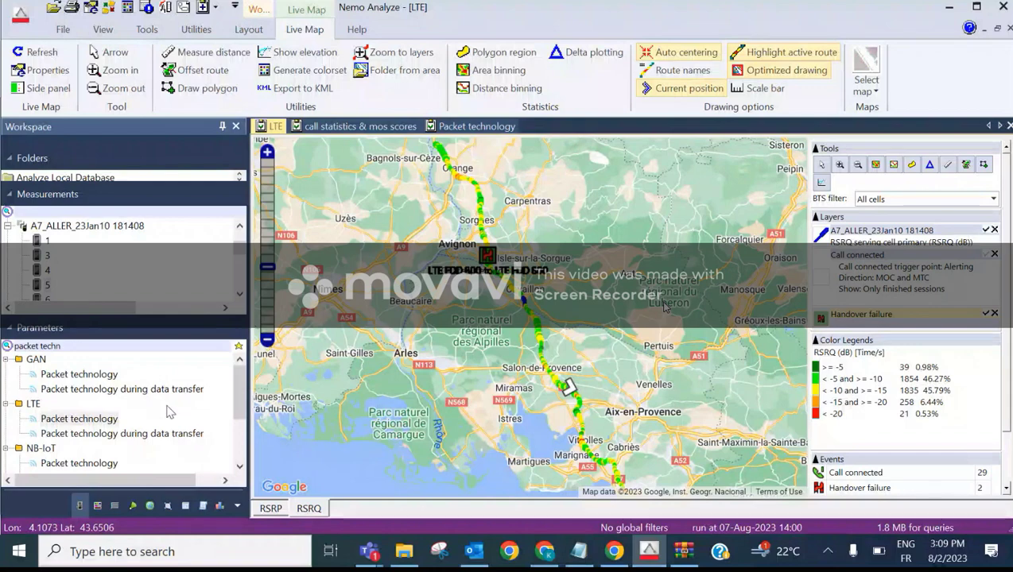
{"action": "left_click_drag", "start_coordinate": [172, 358], "coordinate": [175, 364]}
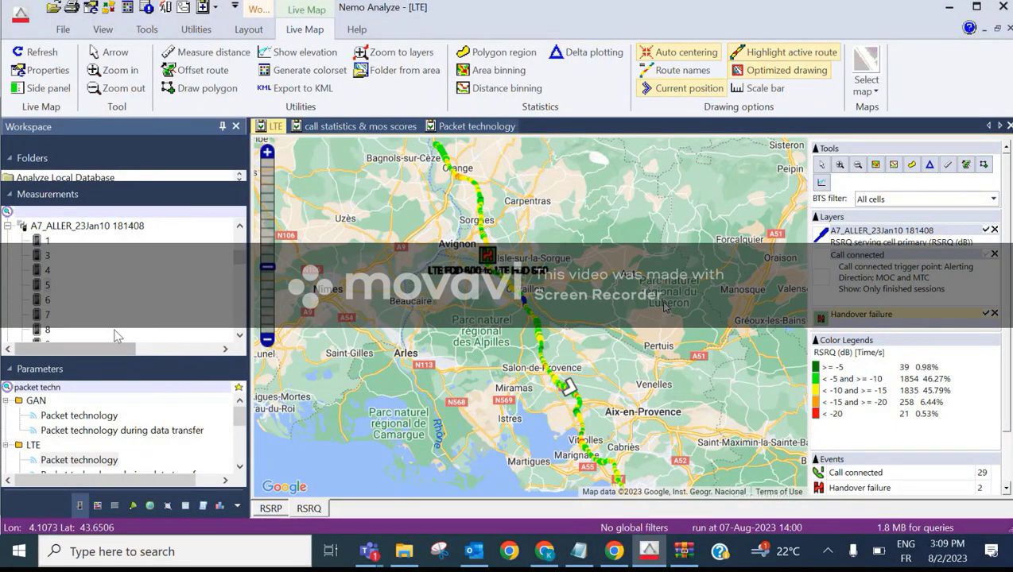
On the File tab, select All Measurements (204) and resize the Folders and Measurements panes
{"action": "left_click", "coordinate": [63, 30]}
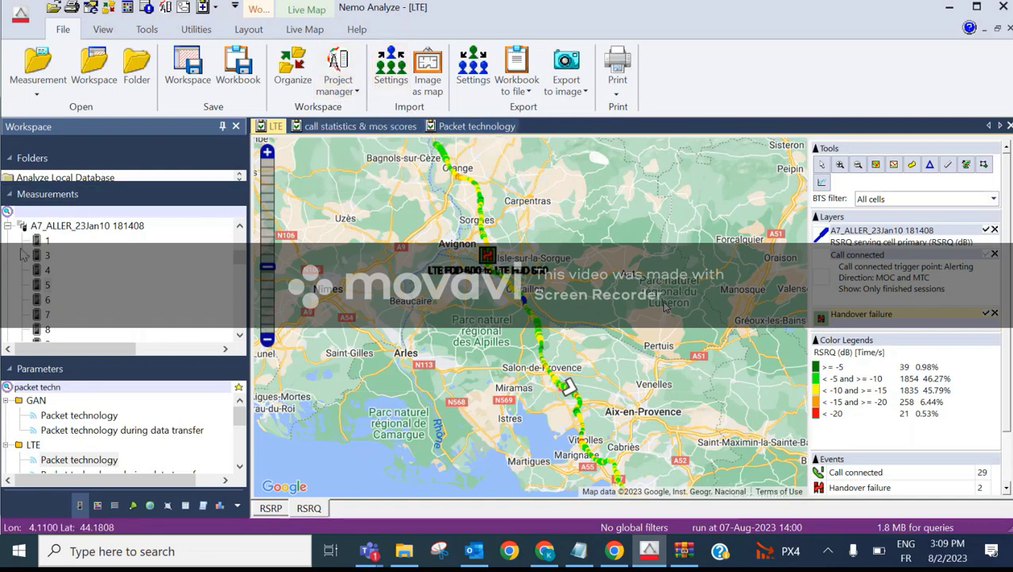
{"action": "left_click_drag", "start_coordinate": [99, 186], "coordinate": [97, 271]}
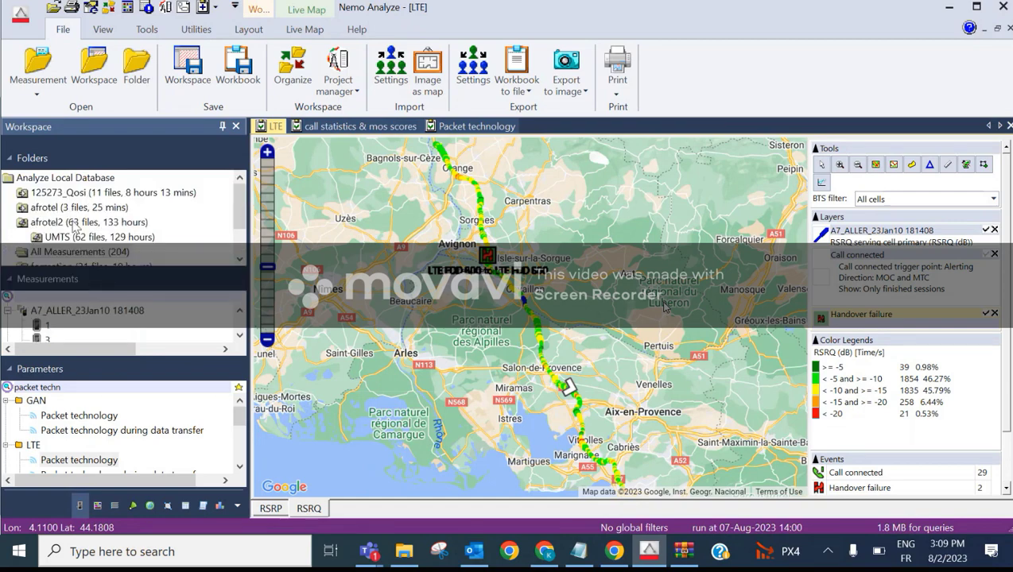
{"action": "left_click", "coordinate": [86, 253]}
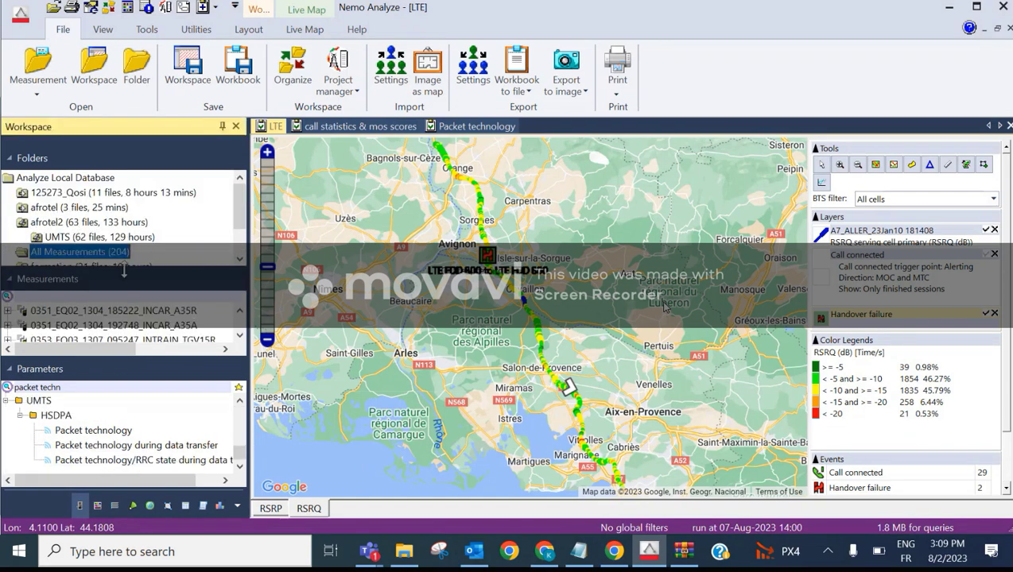
{"action": "left_click_drag", "start_coordinate": [131, 271], "coordinate": [130, 189]}
{"action": "scroll", "coordinate": [32, 279], "scroll_direction": "down", "scroll_amount": 20}
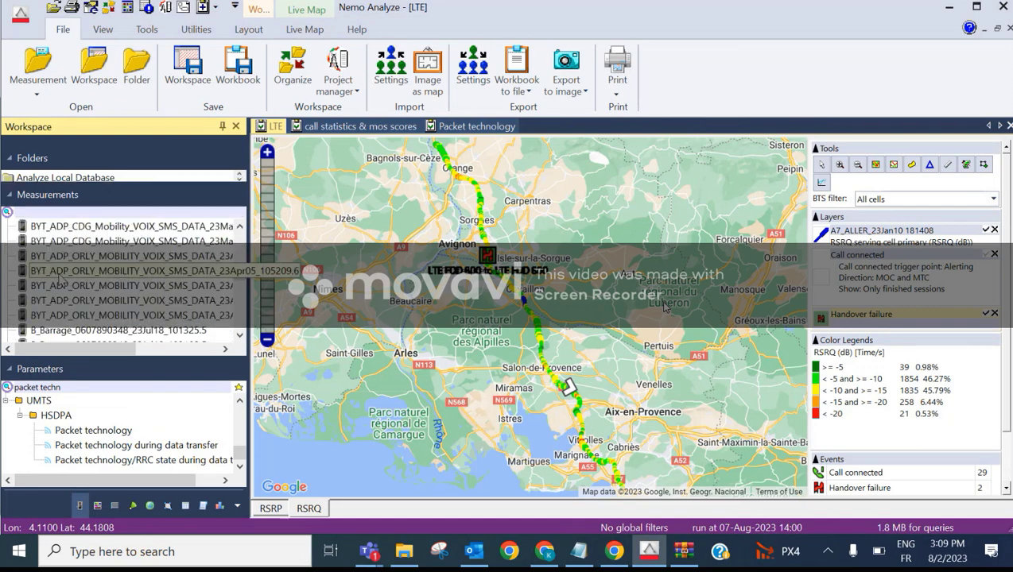
{"action": "left_click_drag", "start_coordinate": [243, 300], "coordinate": [245, 271]}
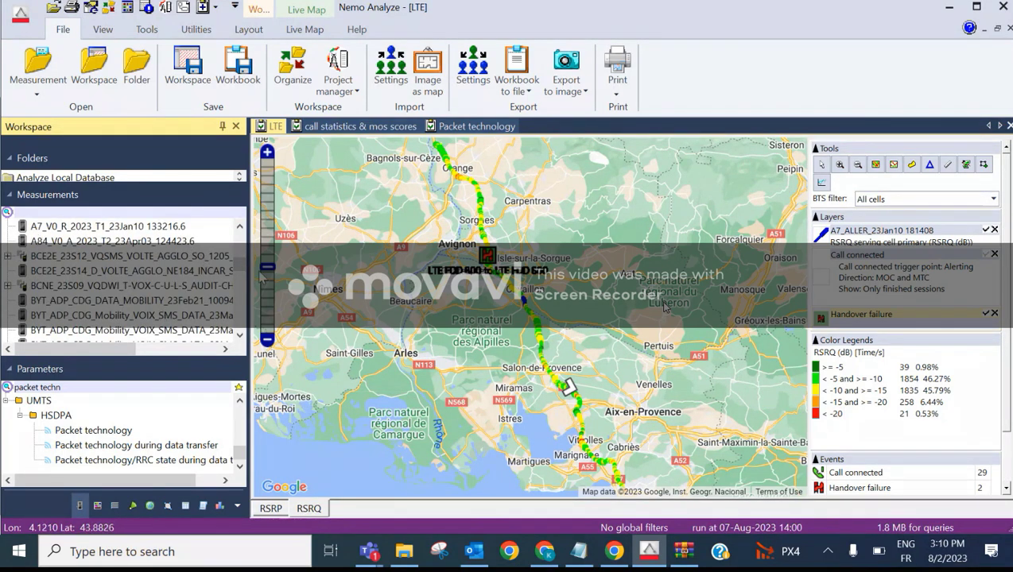
{"action": "scroll", "coordinate": [169, 231], "scroll_direction": "up", "scroll_amount": 5}
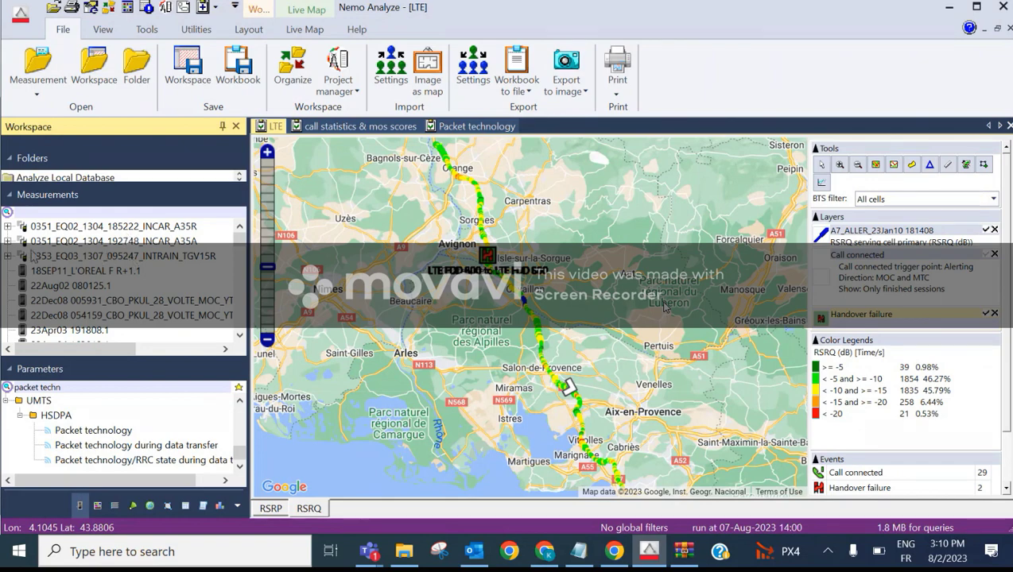
{"action": "left_click_drag", "start_coordinate": [86, 190], "coordinate": [89, 226]}
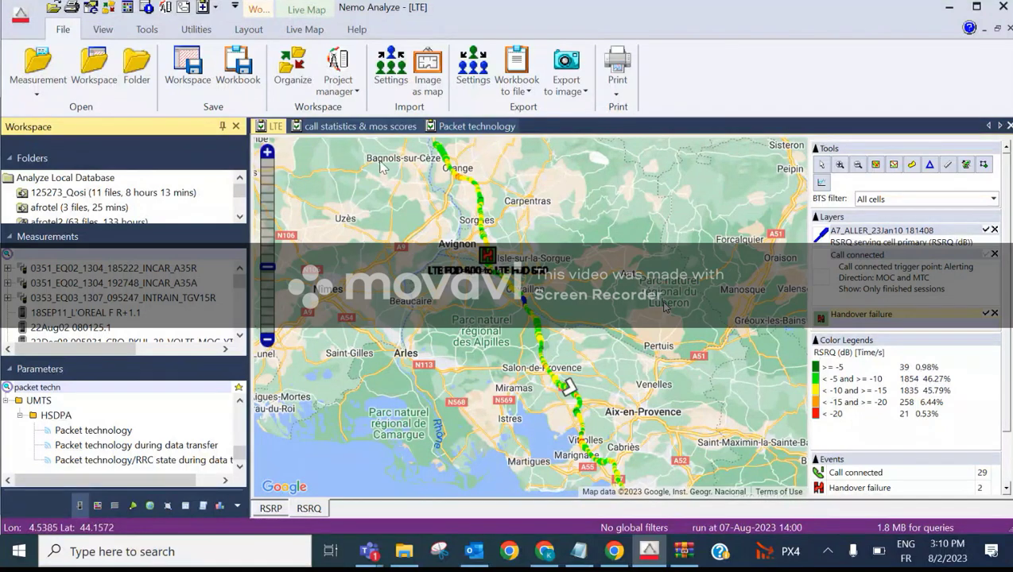
Add a project named 'afrotel_bis' in Project Manager and show its Measurement list
{"action": "left_click", "coordinate": [338, 71]}
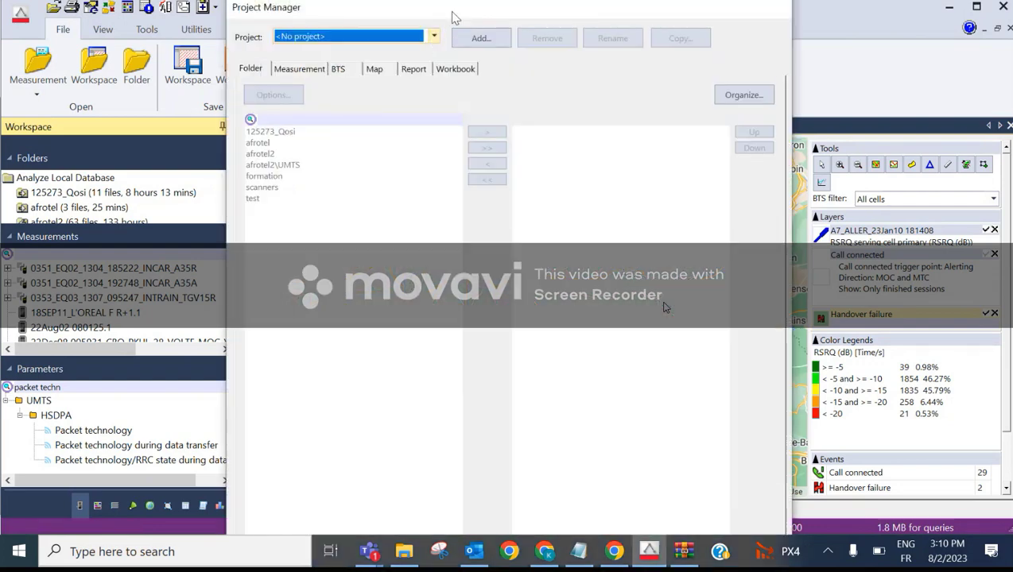
{"action": "left_click_drag", "start_coordinate": [446, 22], "coordinate": [439, 54]}
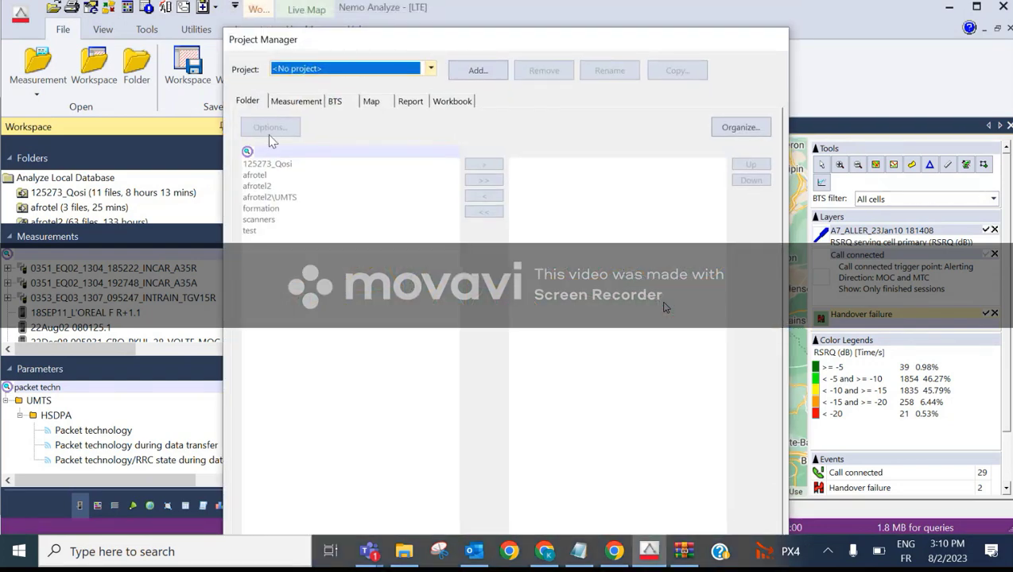
{"action": "left_click", "coordinate": [477, 70]}
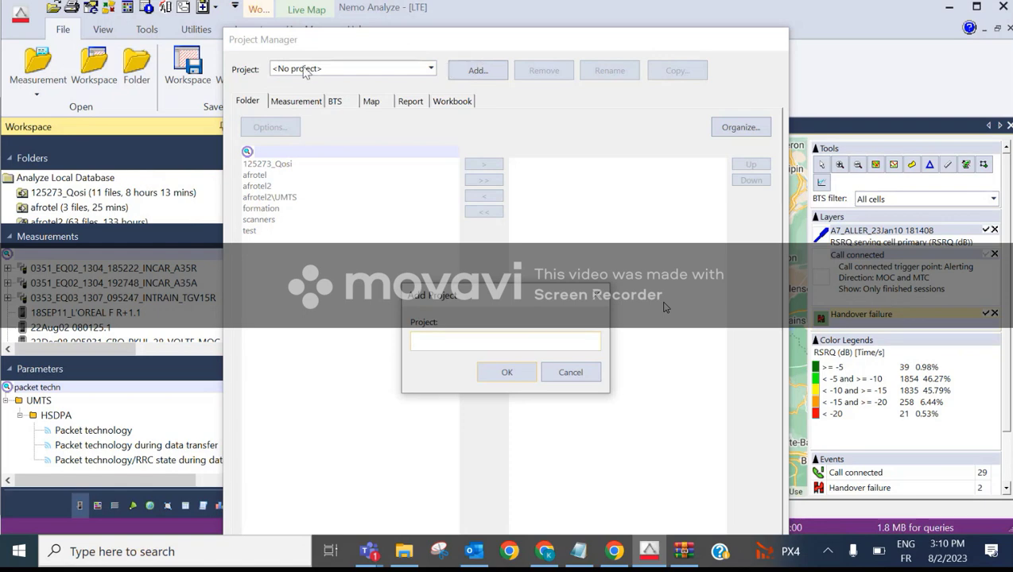
{"action": "type", "text": "afrotel_bis"}
{"action": "left_click", "coordinate": [506, 373]}
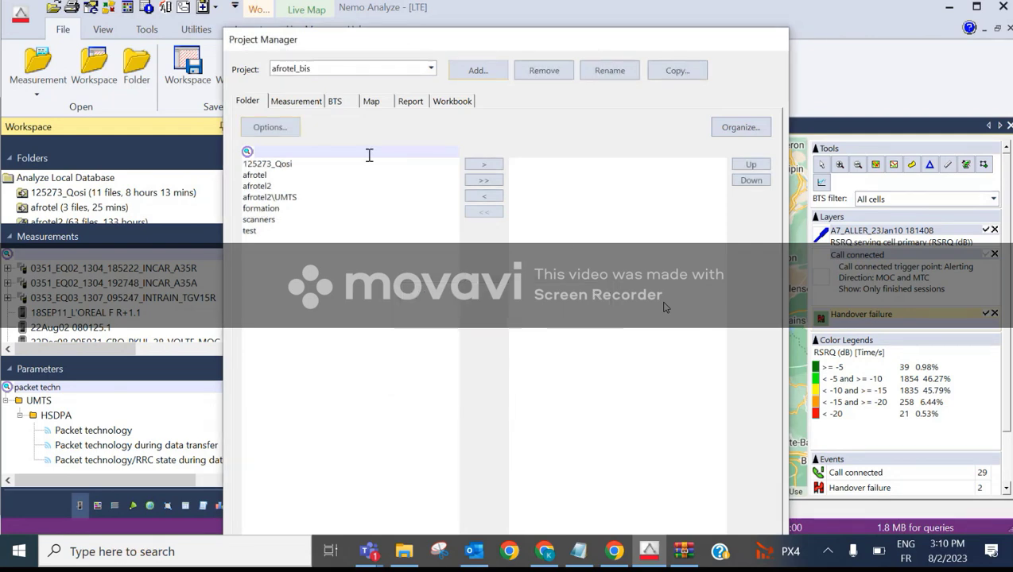
{"action": "left_click", "coordinate": [290, 102]}
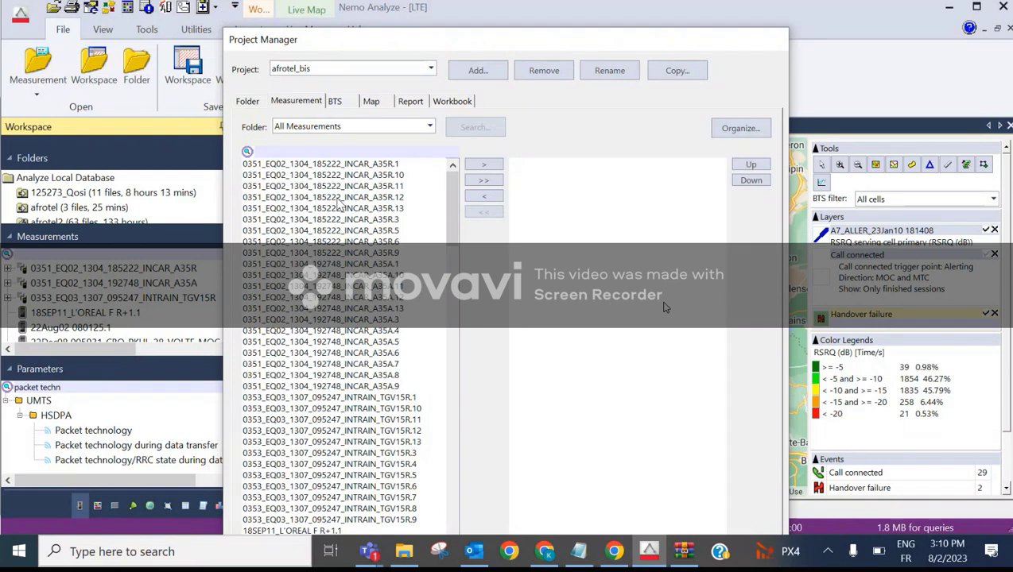
Add both A28_V0_A_2022_T4 measurements and A7_ALLER 181408.12 and .13 to afrotel_bis
{"action": "left_click_drag", "start_coordinate": [458, 188], "coordinate": [464, 293]}
{"action": "left_click", "coordinate": [324, 318]}
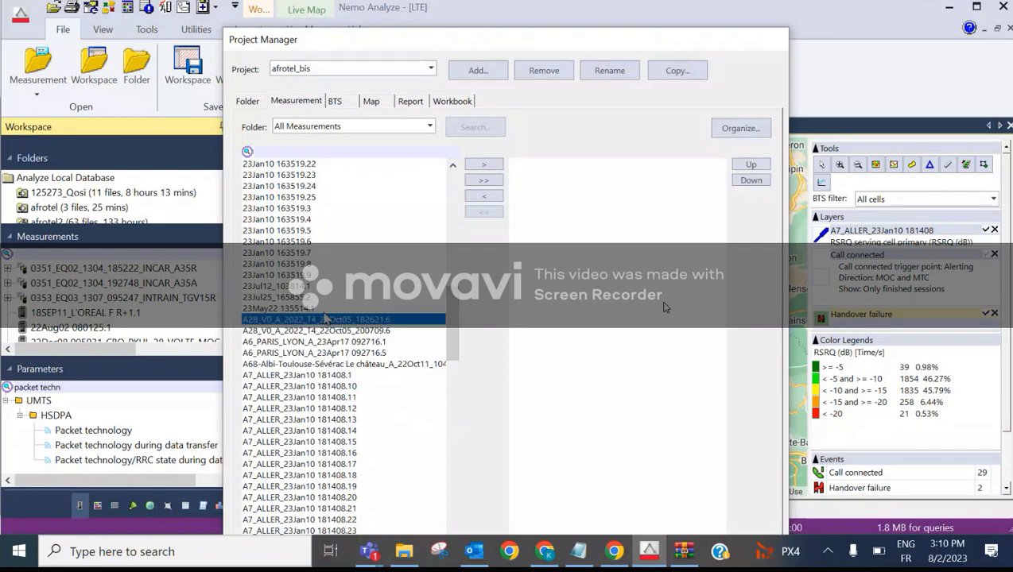
{"action": "double_click", "coordinate": [324, 319]}
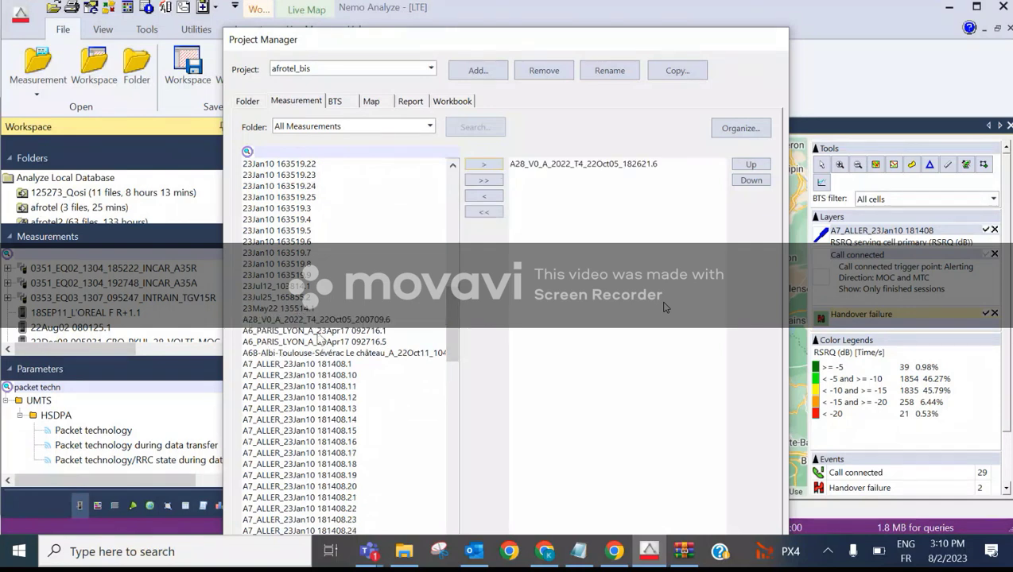
{"action": "left_click", "coordinate": [491, 167]}
{"action": "left_click_drag", "start_coordinate": [350, 386], "coordinate": [349, 398]}
{"action": "left_click", "coordinate": [494, 164]}
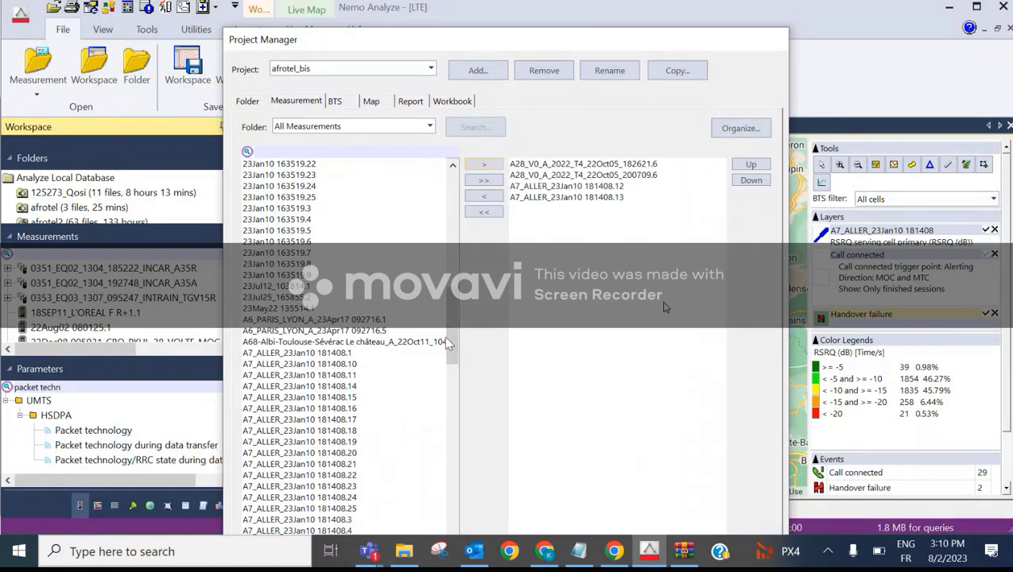
Add A7_ALLER 181408.20, .22 and .24 to the project and view the BTS tab
{"action": "left_click", "coordinate": [330, 430]}
{"action": "left_click", "coordinate": [330, 453]}
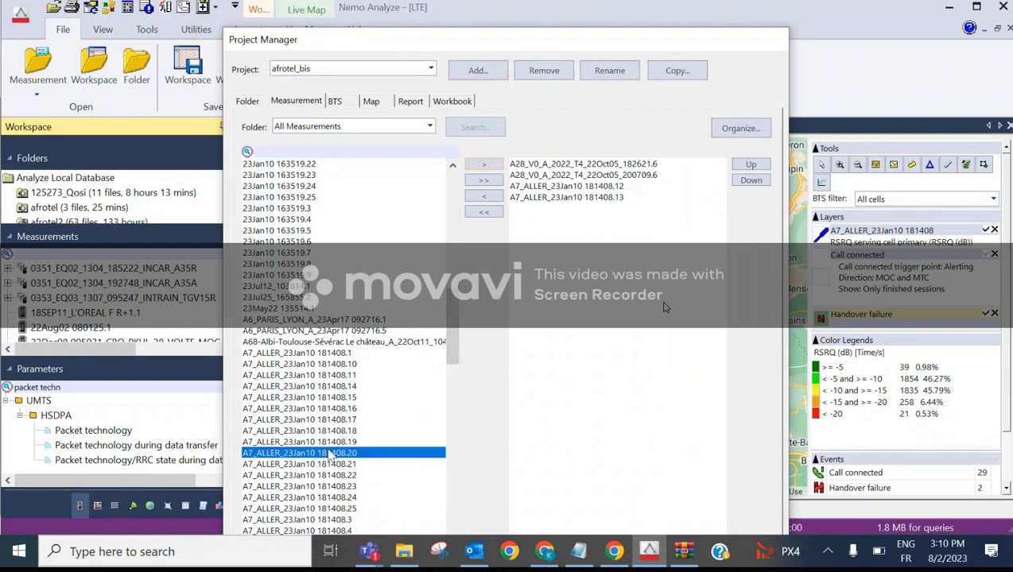
{"action": "left_click", "coordinate": [330, 497], "text": "ctrl"}
{"action": "left_click", "coordinate": [330, 476], "text": "ctrl"}
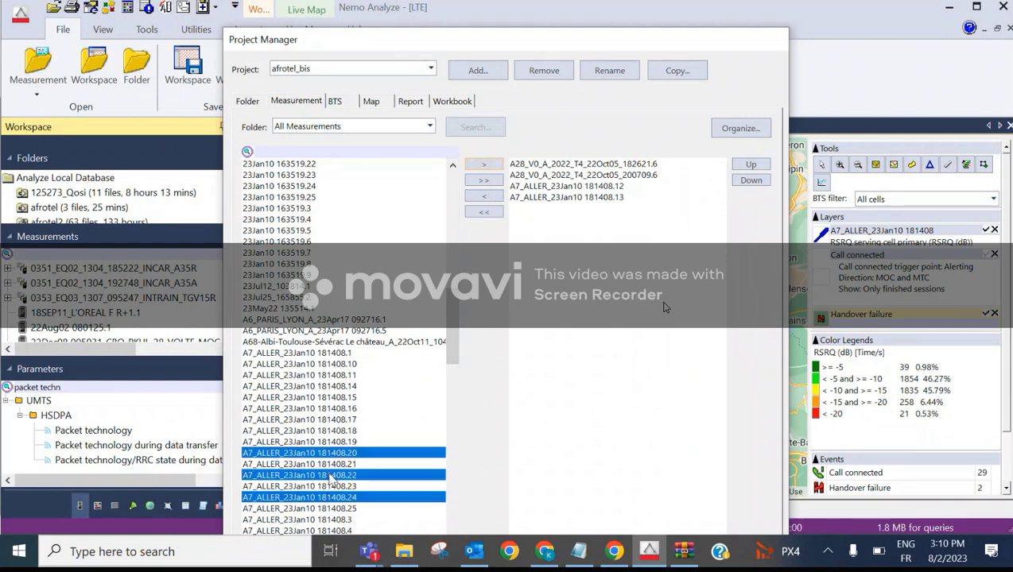
{"action": "left_click", "coordinate": [491, 166]}
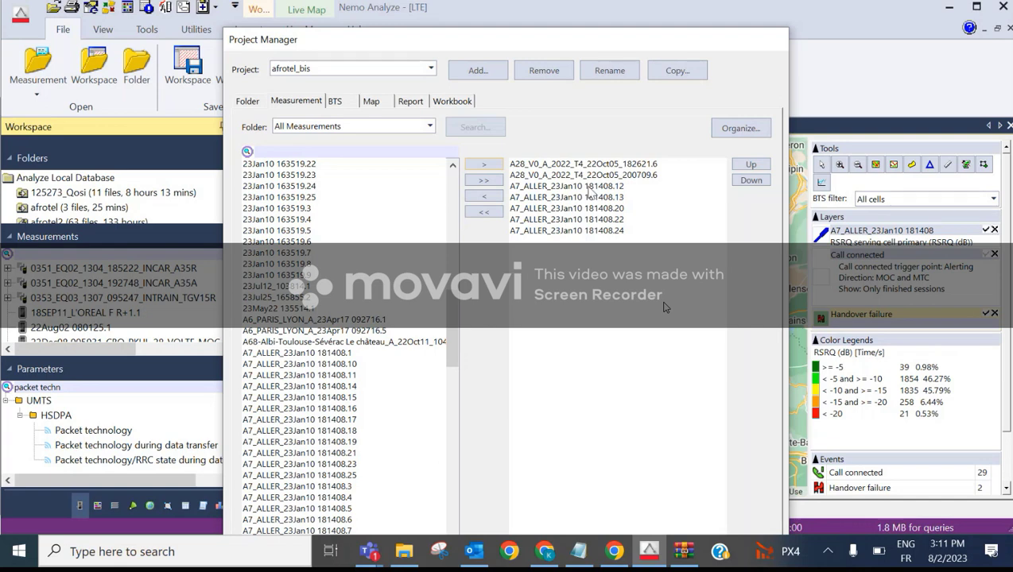
{"action": "left_click", "coordinate": [337, 101]}
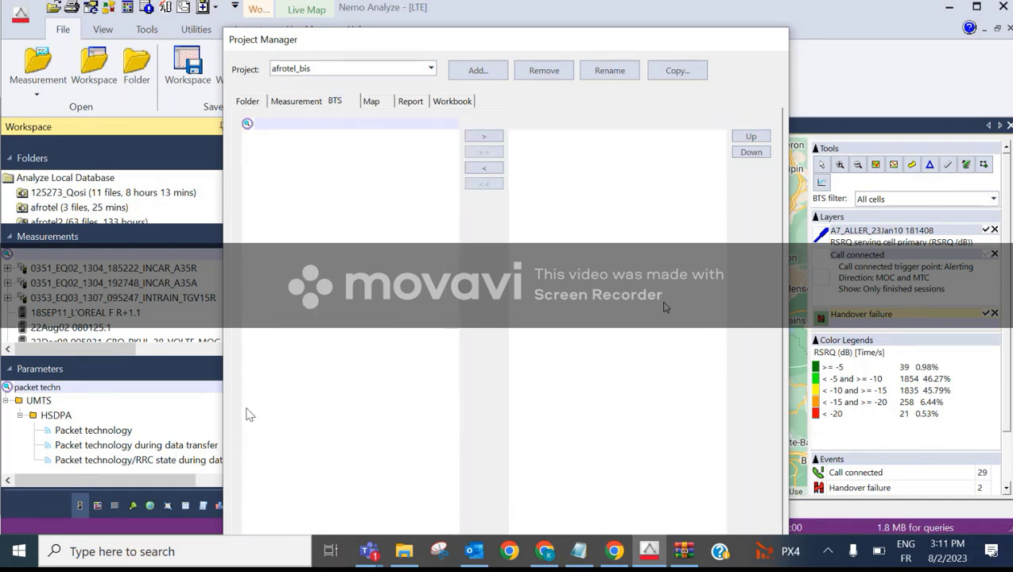
Check the project's map, then select the LTE optimisation, LTE-A Performance and Voice benchmarking reports
{"action": "left_click", "coordinate": [373, 104]}
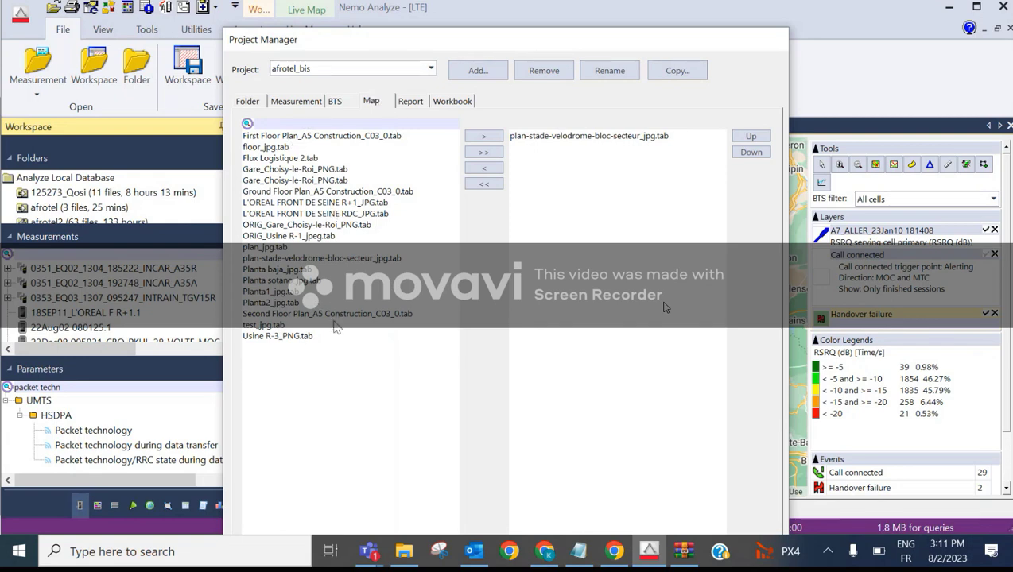
{"action": "left_click", "coordinate": [410, 101]}
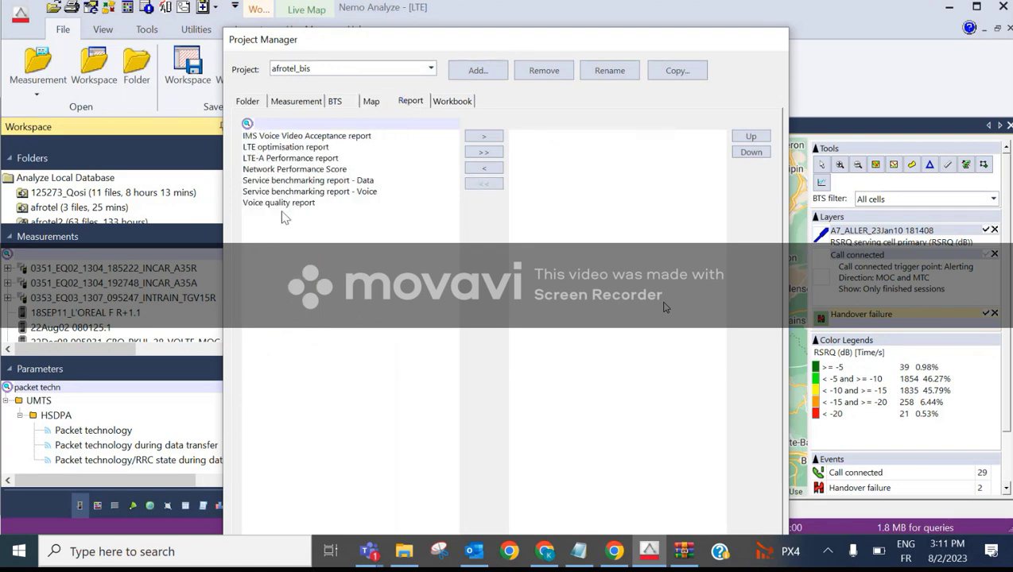
{"action": "left_click", "coordinate": [270, 148]}
{"action": "left_click", "coordinate": [275, 159]}
{"action": "left_click", "coordinate": [273, 192]}
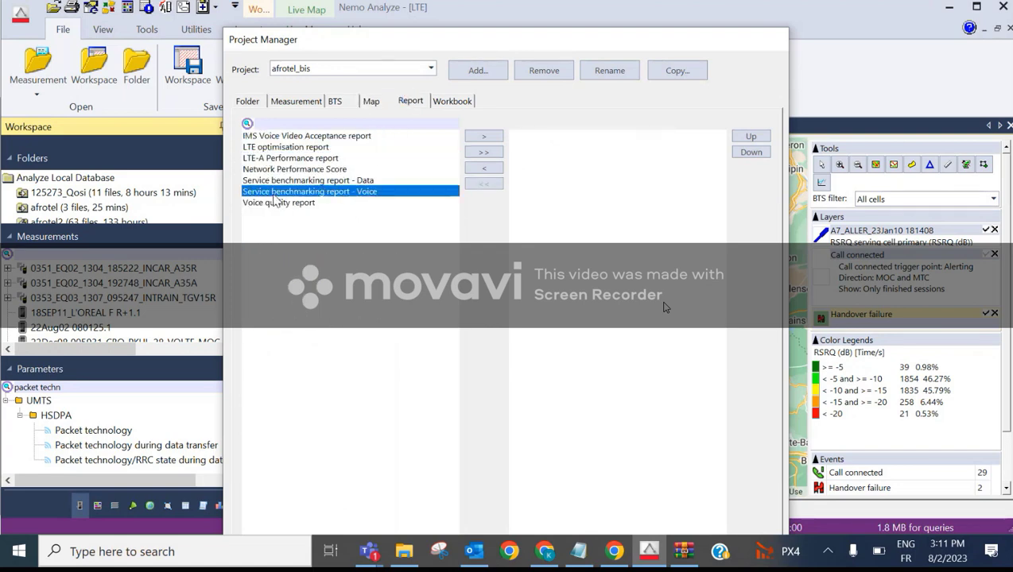
Include UserWorkbooks as the project's workbook set and shift the dialog up-left
{"action": "left_click", "coordinate": [452, 101]}
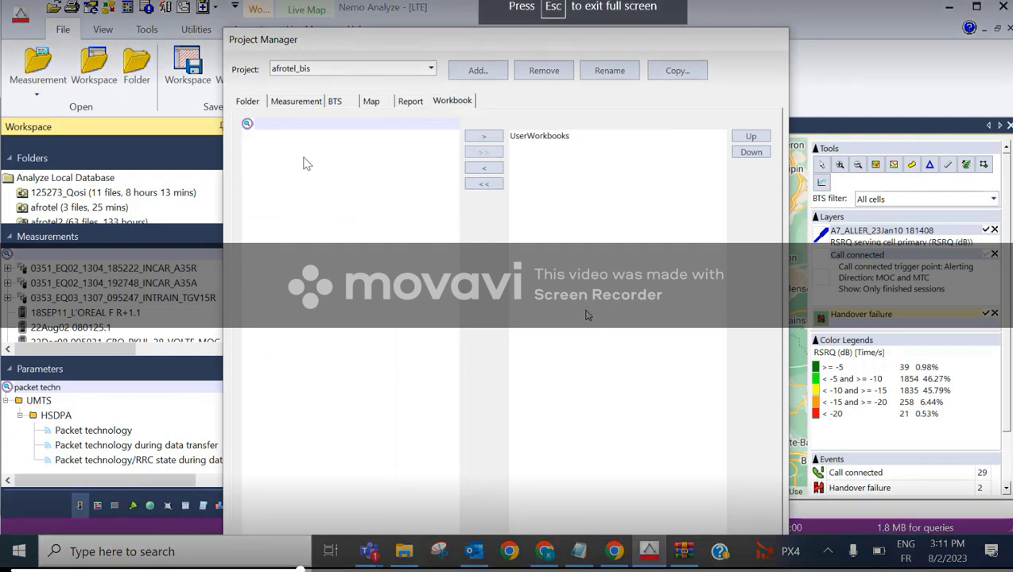
{"action": "left_click", "coordinate": [527, 136]}
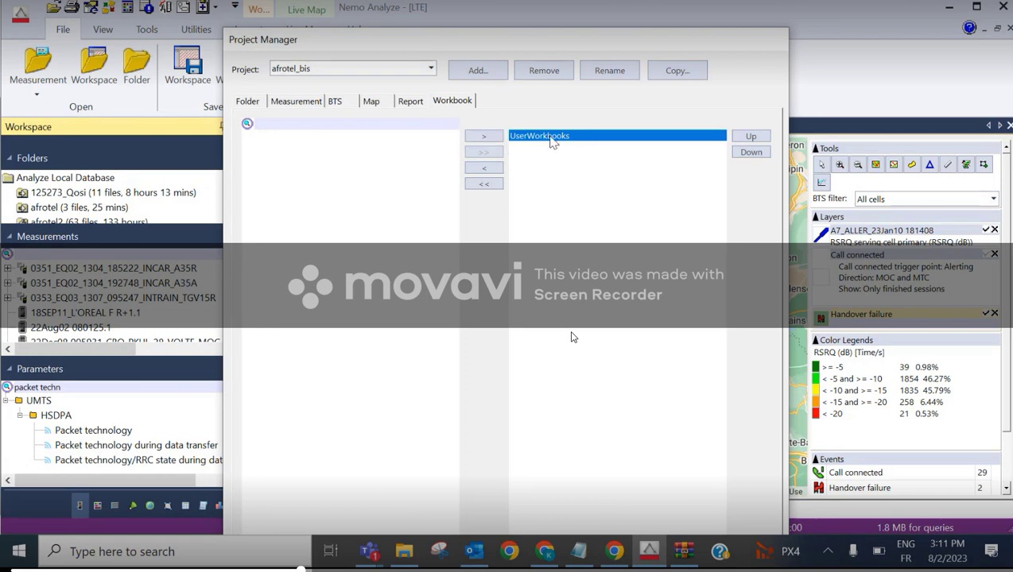
{"action": "left_click_drag", "start_coordinate": [573, 50], "coordinate": [503, 30]}
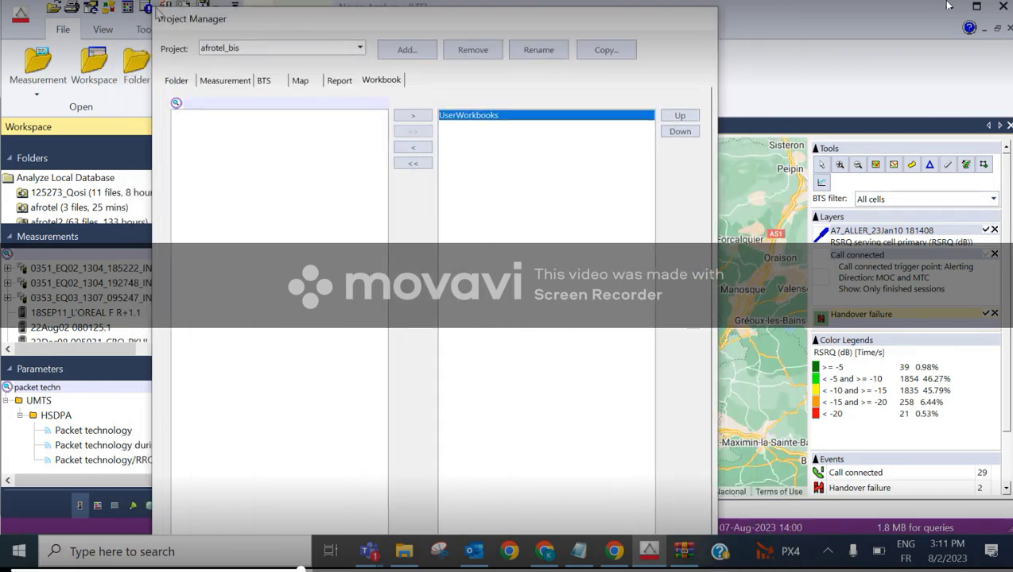